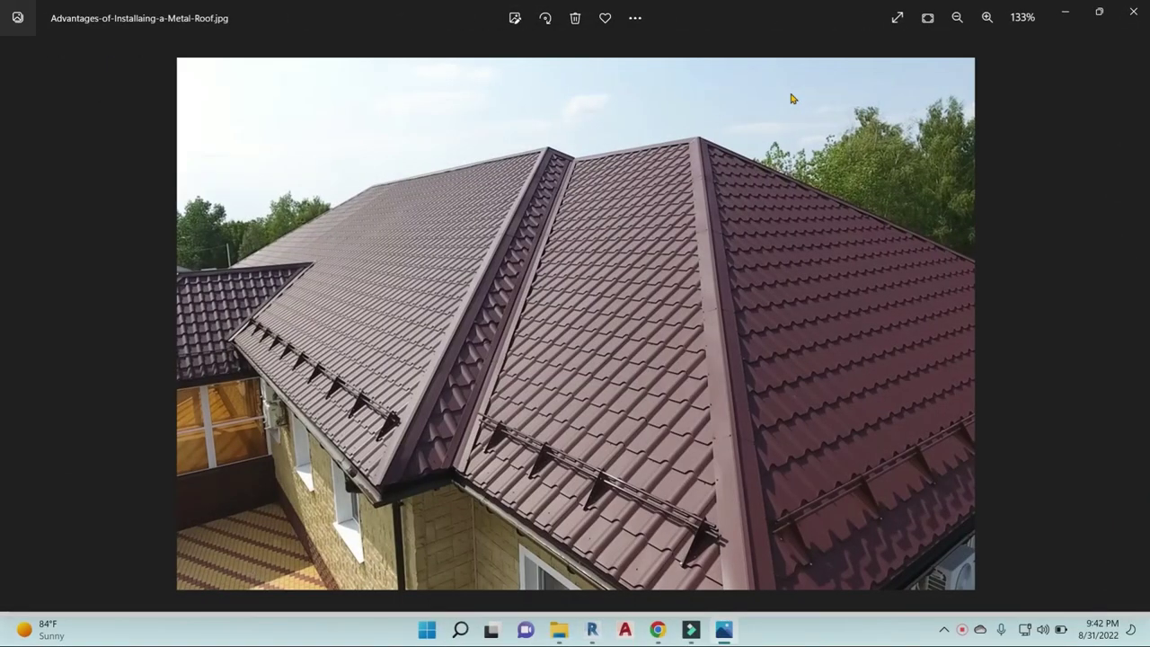
- Browse the metal-roofing, pool enclosure and Roof Pitch reference photos, returning to the first metal roof photo
scroll(934, 288, "down", 2)
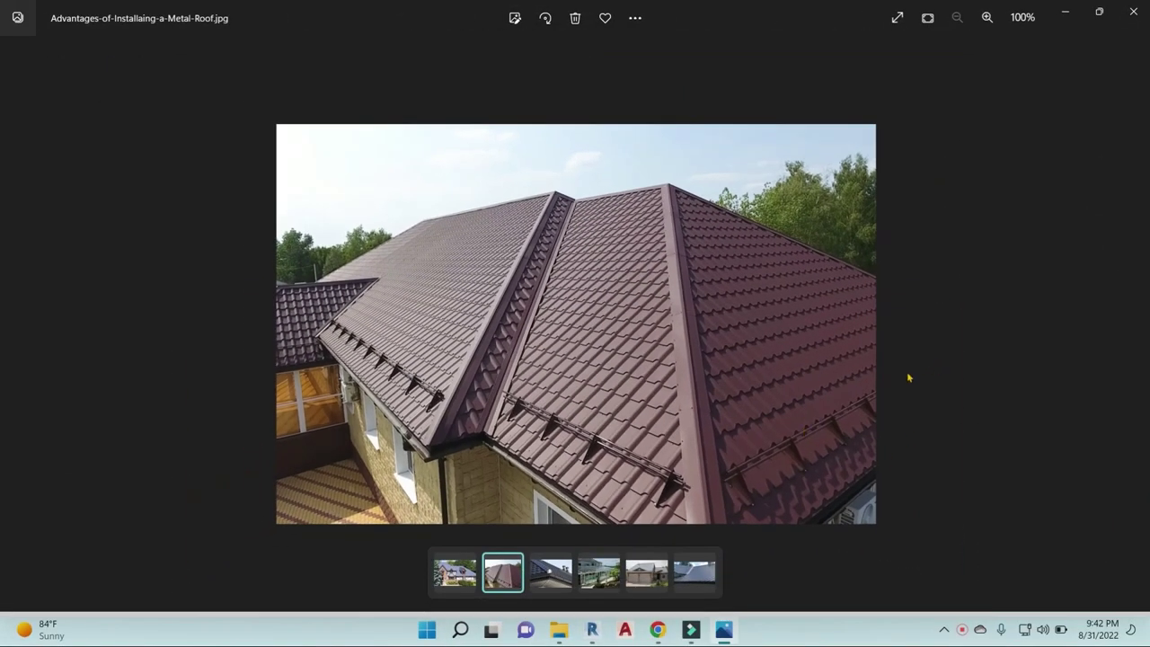
left_click(551, 584)
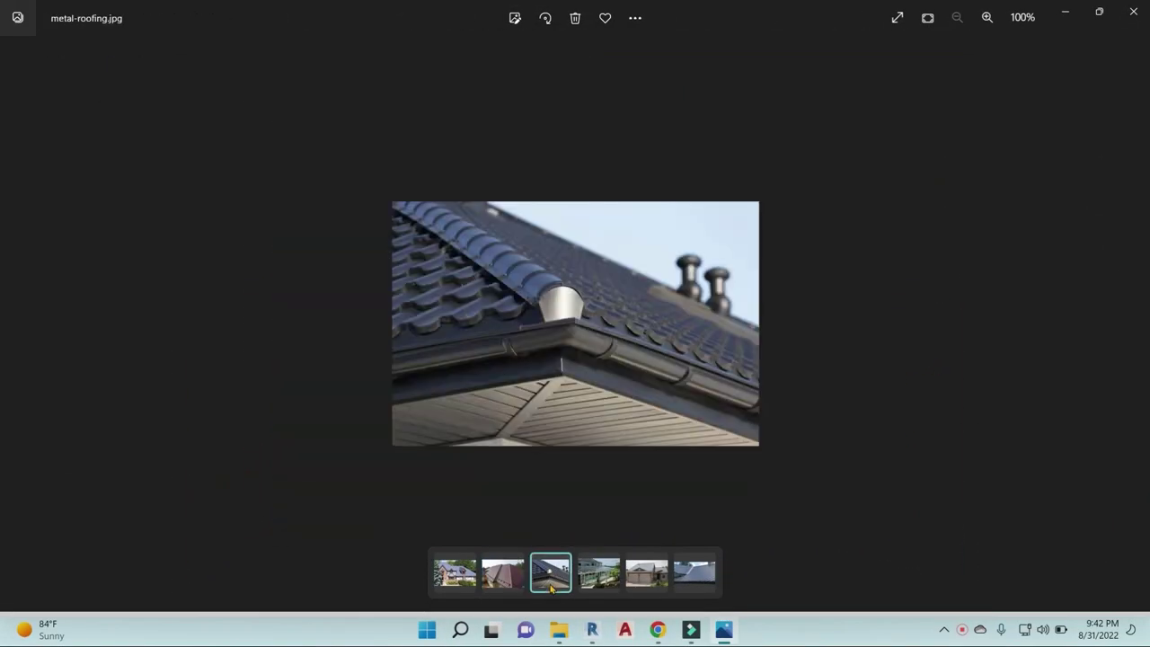
left_click(597, 582)
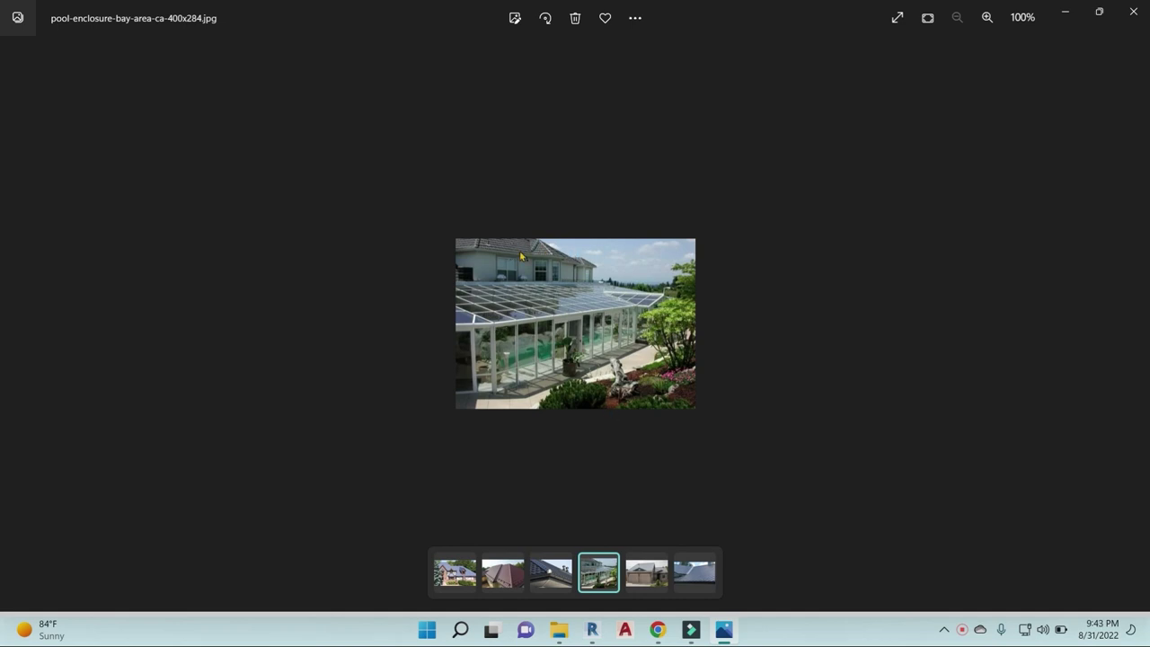
left_click(645, 585)
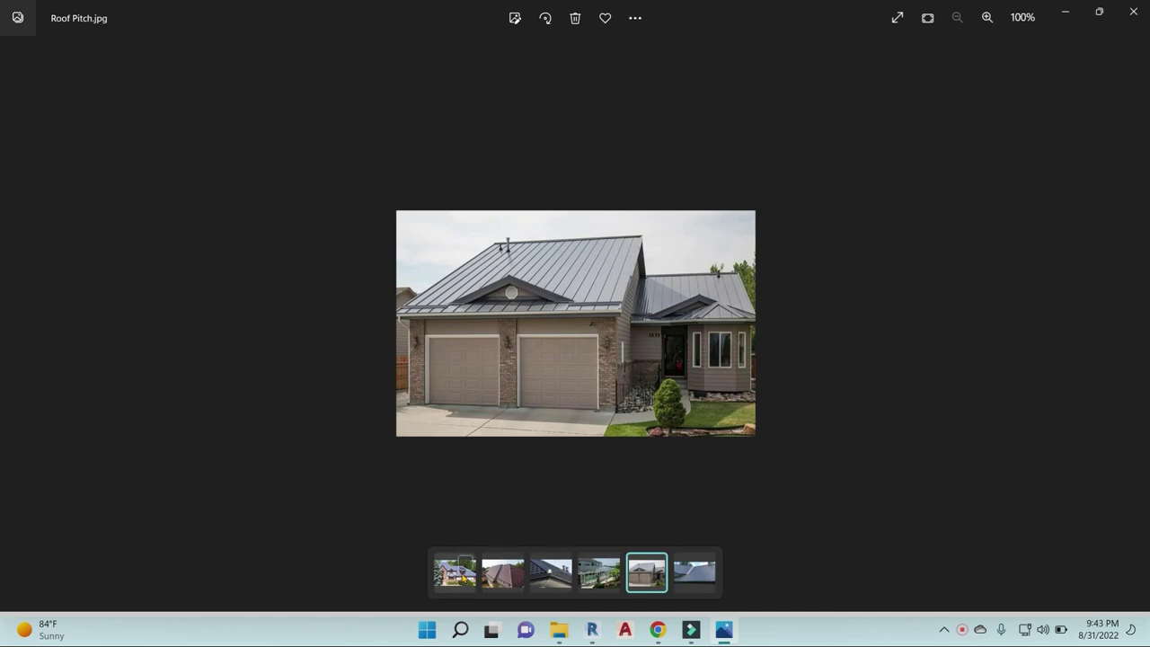
left_click(463, 576)
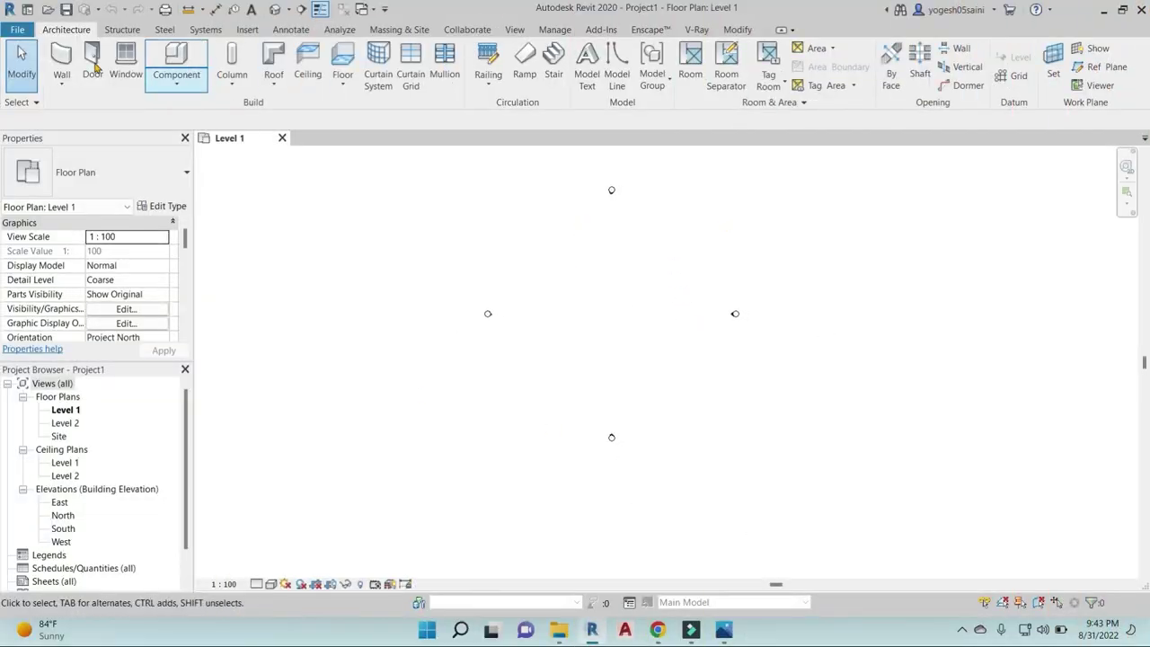
- Draw a closed chain of Generic 200mm walls forming the main cross-shaped outline
left_click(61, 59)
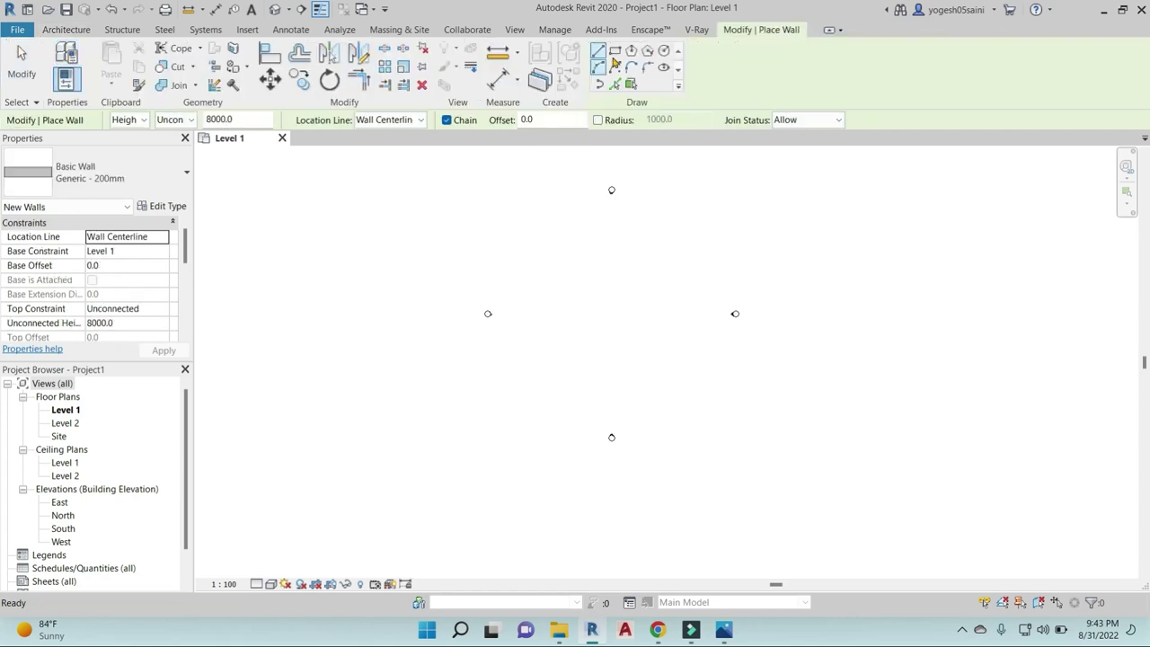
left_click(551, 262)
scroll(634, 266, "up", 2)
left_click(616, 262)
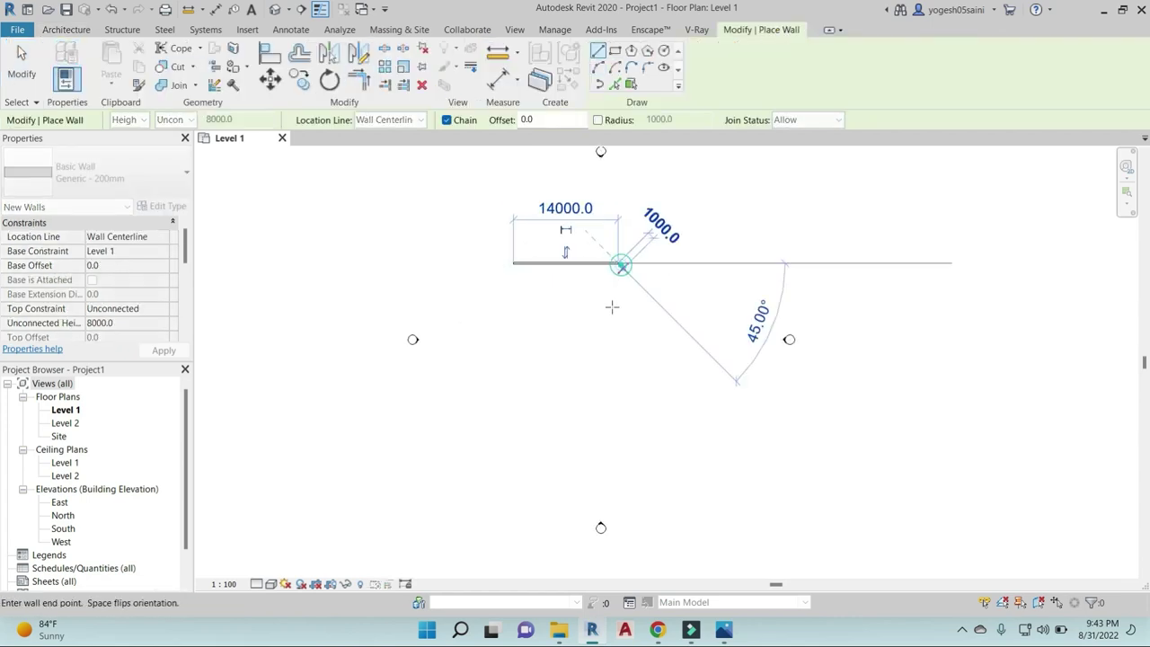
left_click(618, 345)
left_click(663, 345)
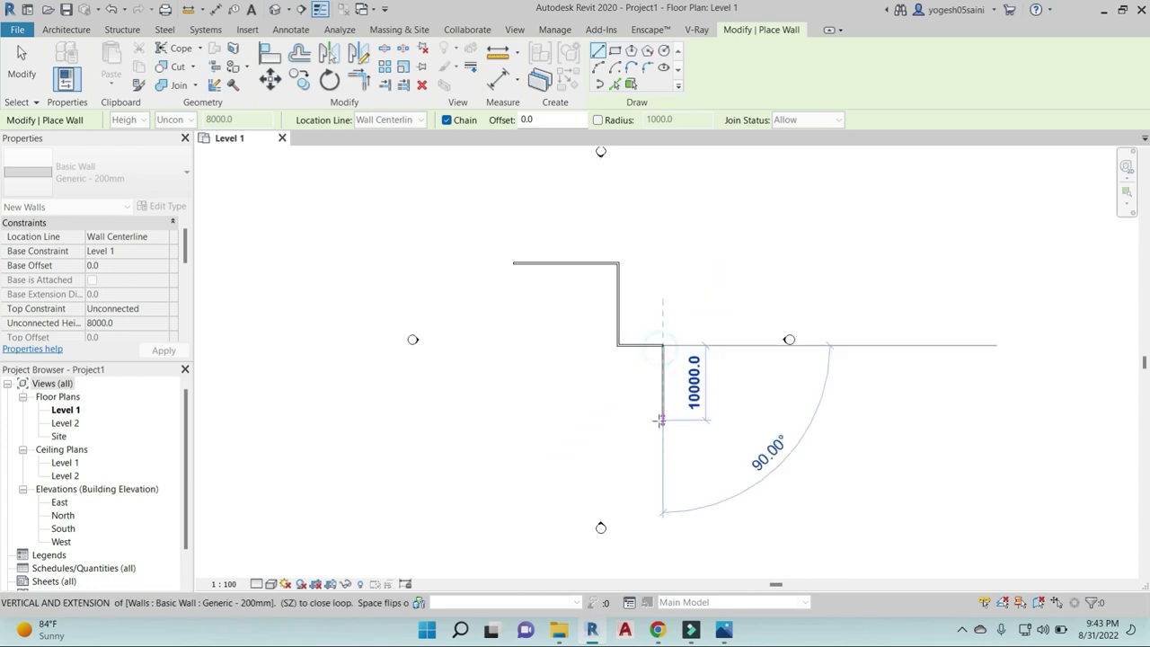
left_click(664, 420)
left_click(618, 420)
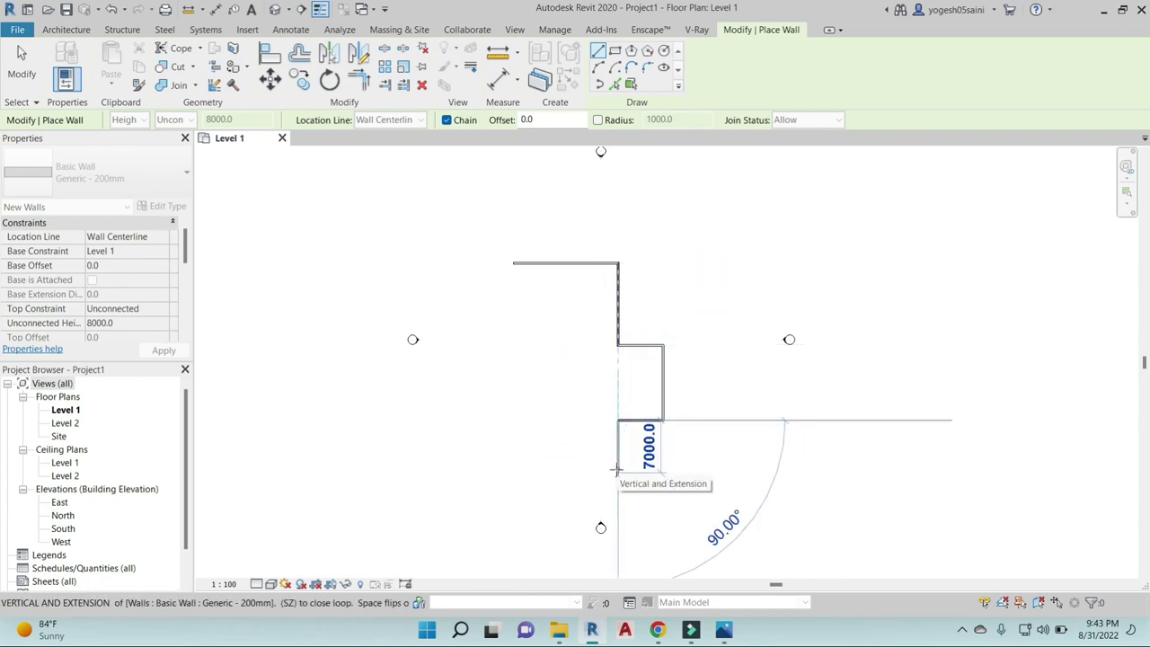
left_click(618, 471)
left_click(536, 472)
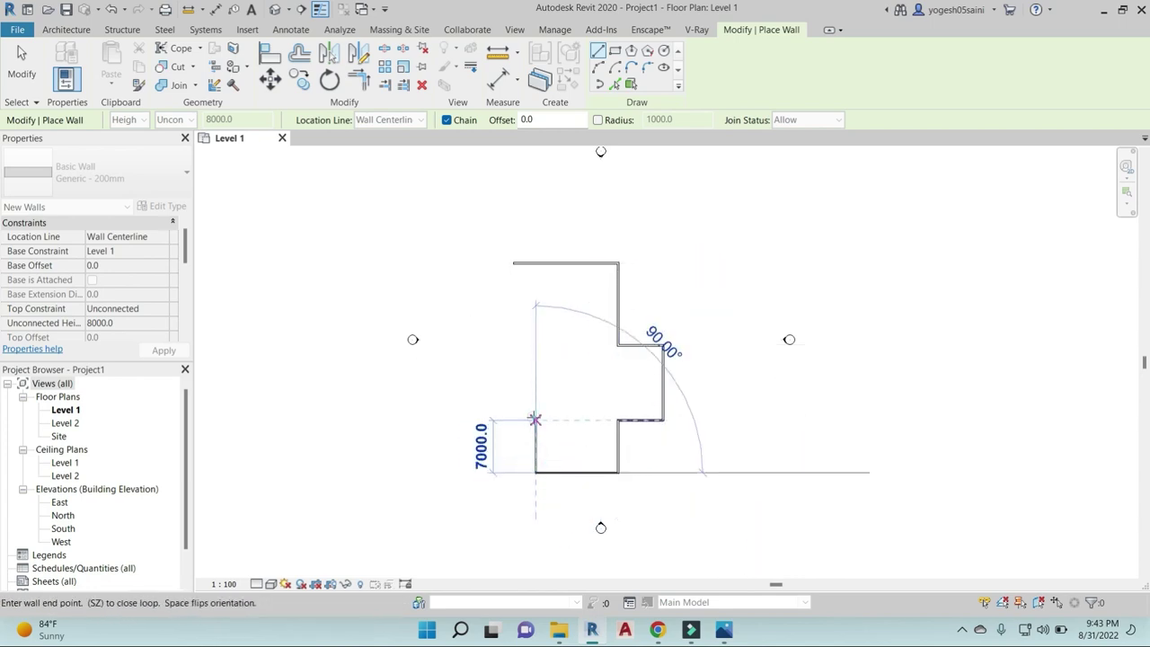
left_click(535, 420)
left_click(513, 420)
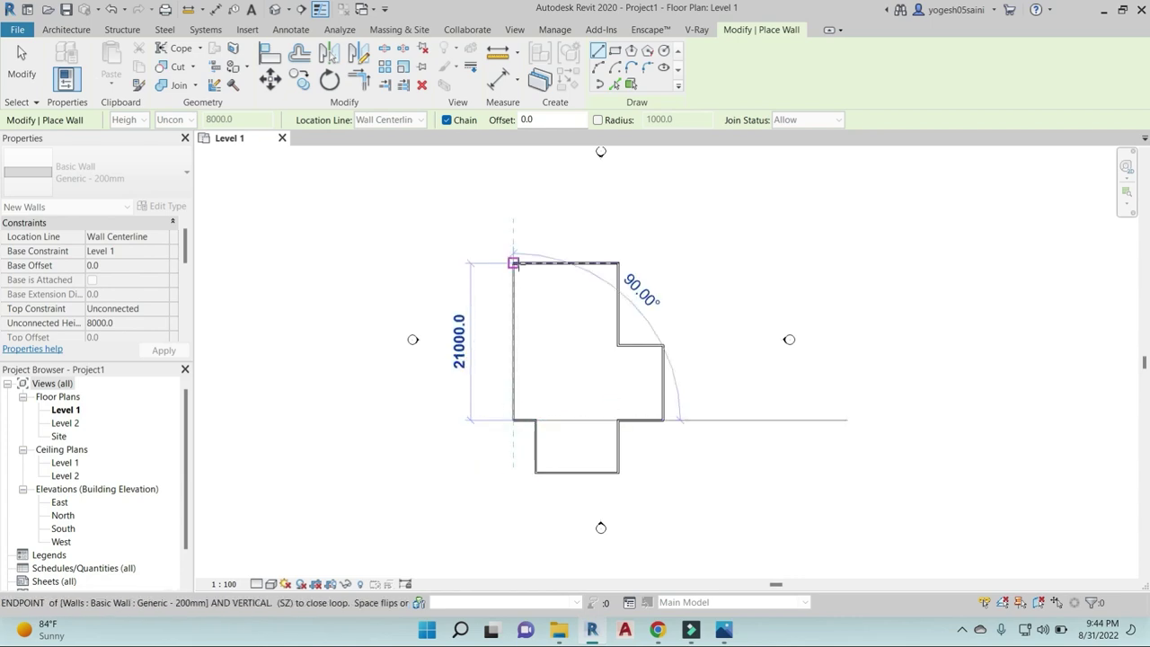
left_click(514, 263)
key("Escape")
key("Escape")
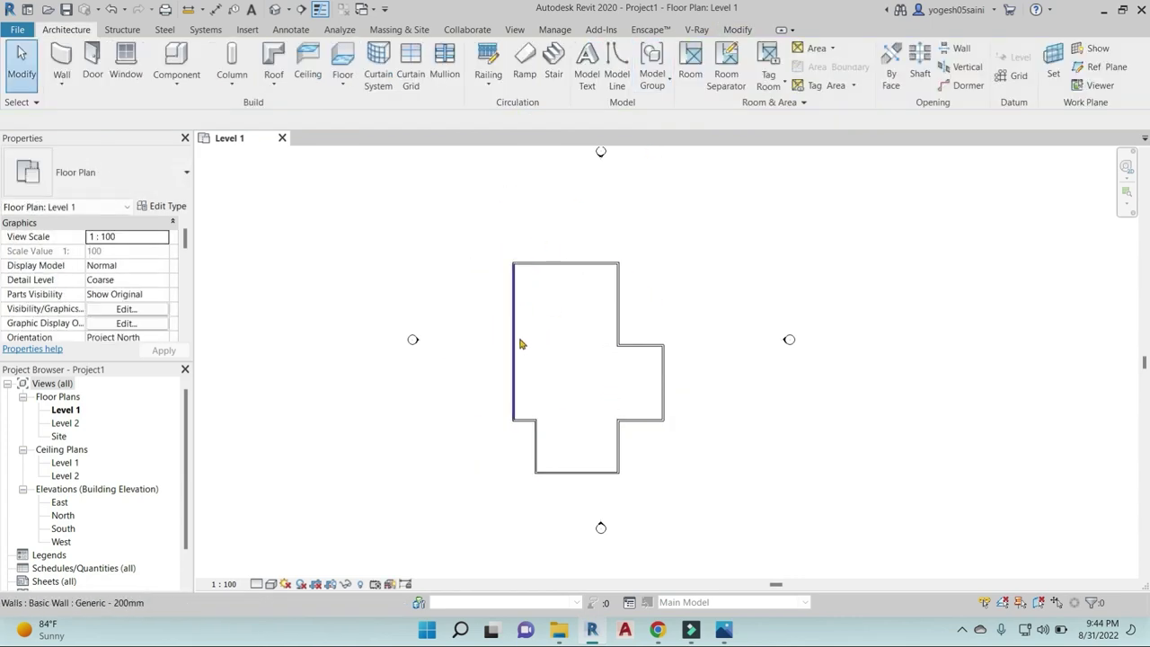
- Use WA to add a small rectangular bump of walls off the left wall
key("w")
key("a")
left_click(513, 313)
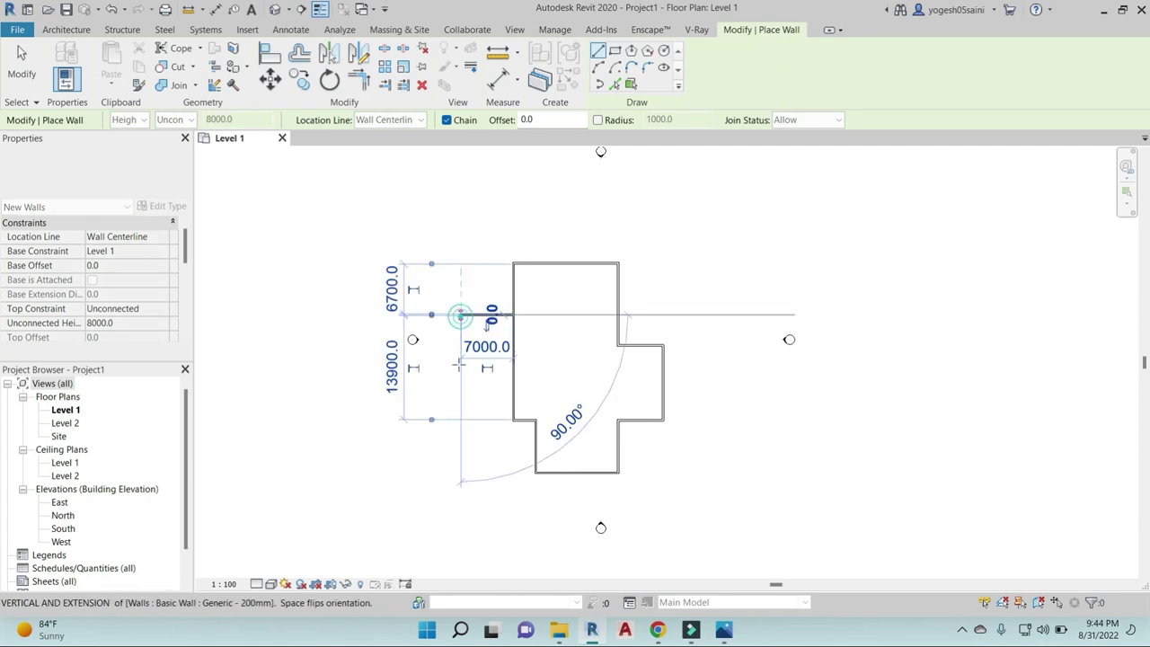
left_click(462, 313)
left_click(461, 367)
left_click(512, 367)
key("Escape")
key("Escape")
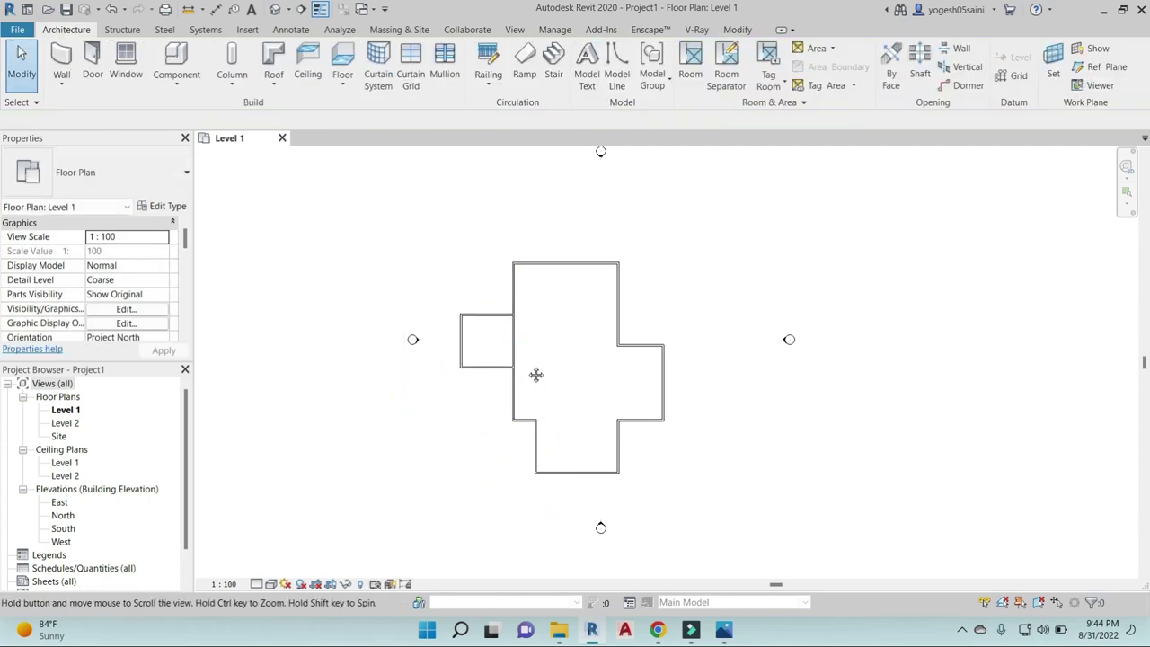
middle_click_drag(534, 375, 552, 361)
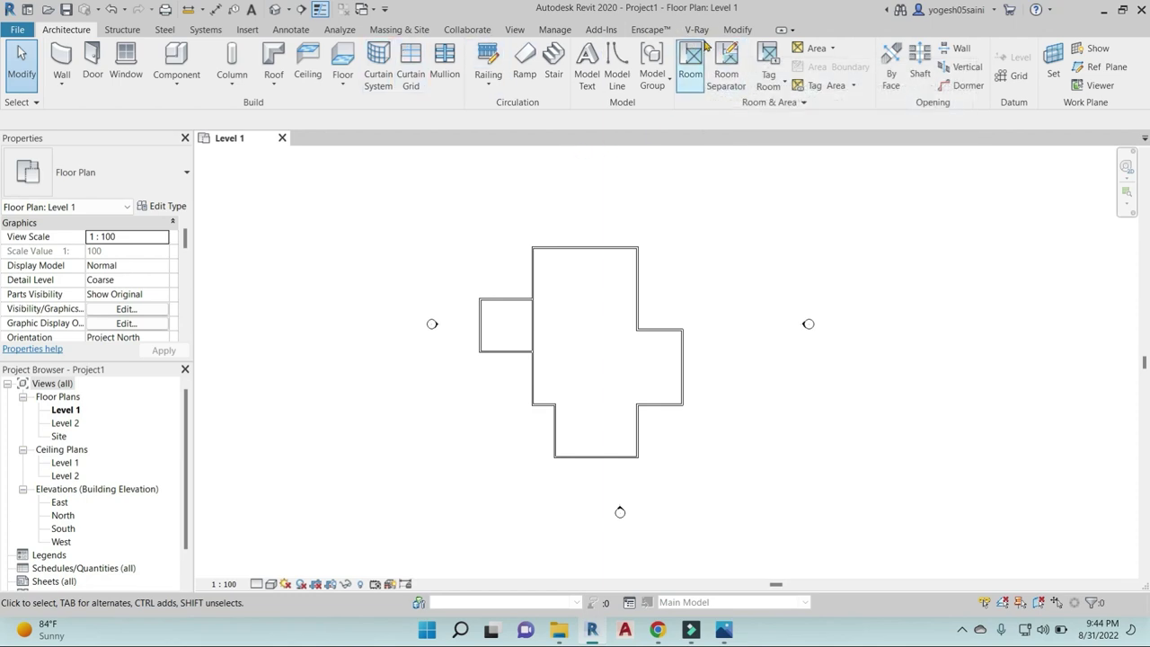
- Clean up the wall joins with Trim/Extend to Corner, starting at the small room's top wall
left_click(732, 29)
left_click(383, 53)
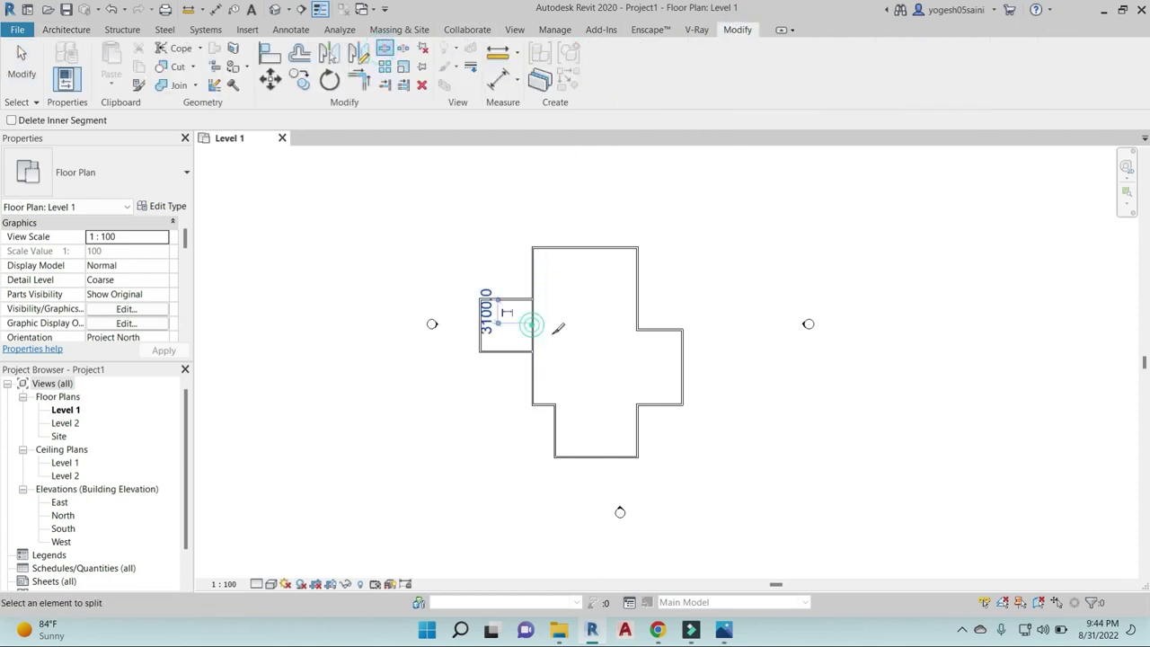
key("Escape")
key("t")
key("r")
scroll(518, 298, "up", 2)
left_click(523, 304)
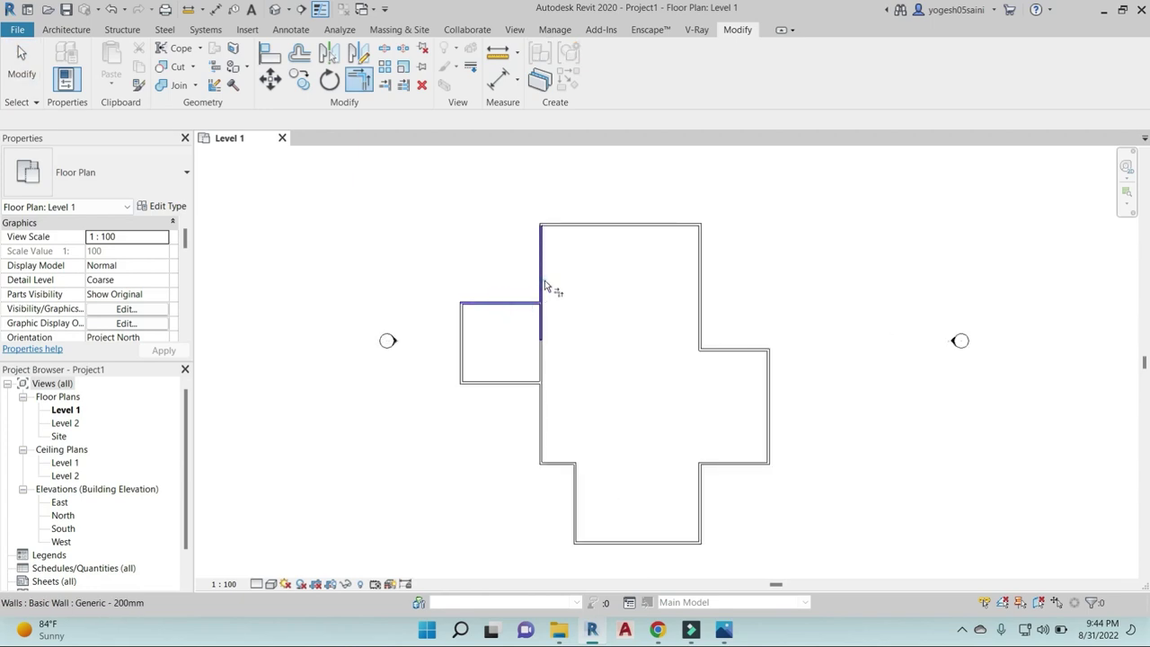
scroll(567, 384, "down", 3)
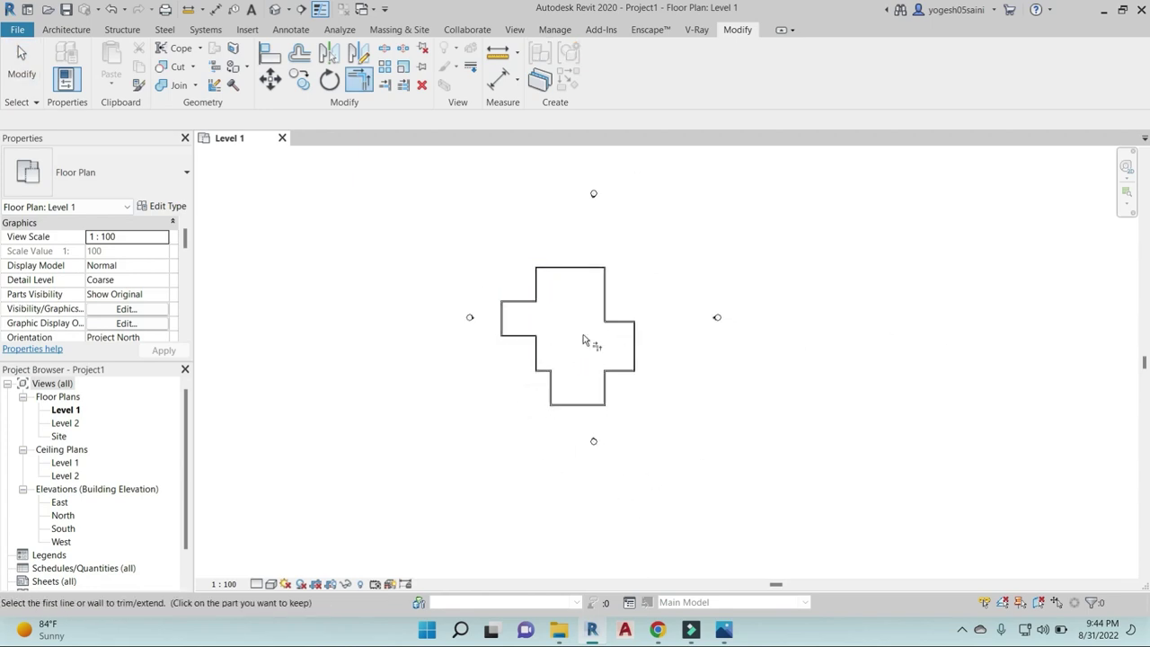
- In the default 3D view, select all 14 walls and set their Top Constraint to Level 2
left_click(278, 9)
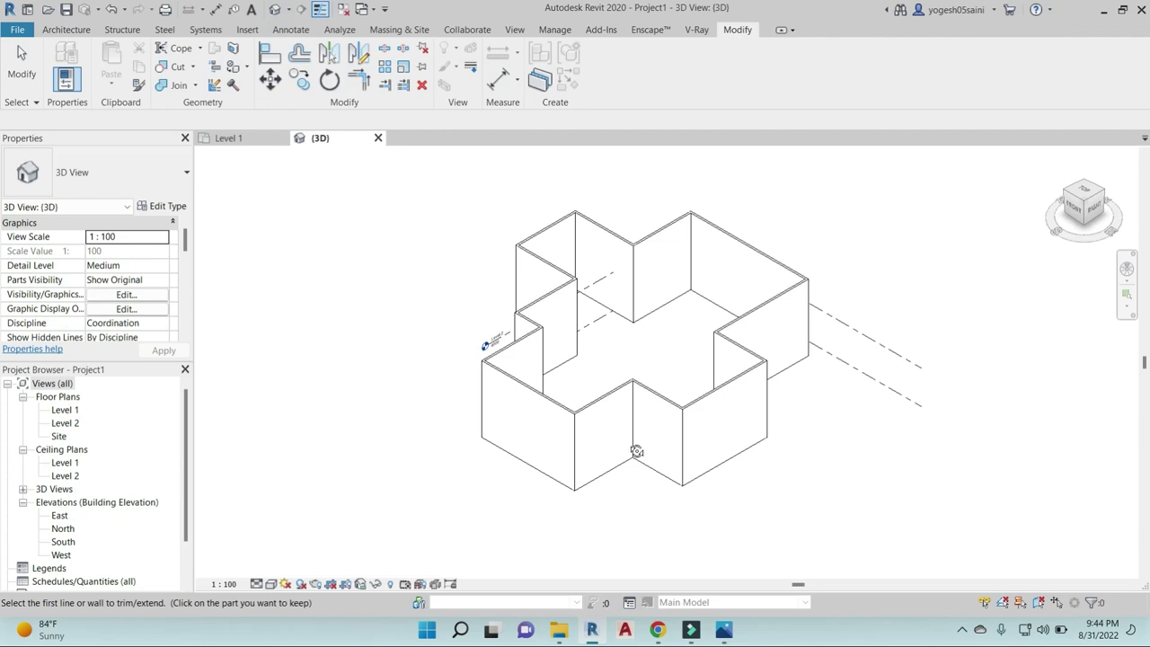
mouse_move(635, 455)
middle_mouse_down("shift")
mouse_move(816, 329)
mouse_move(803, 391)
middle_mouse_up("shift")
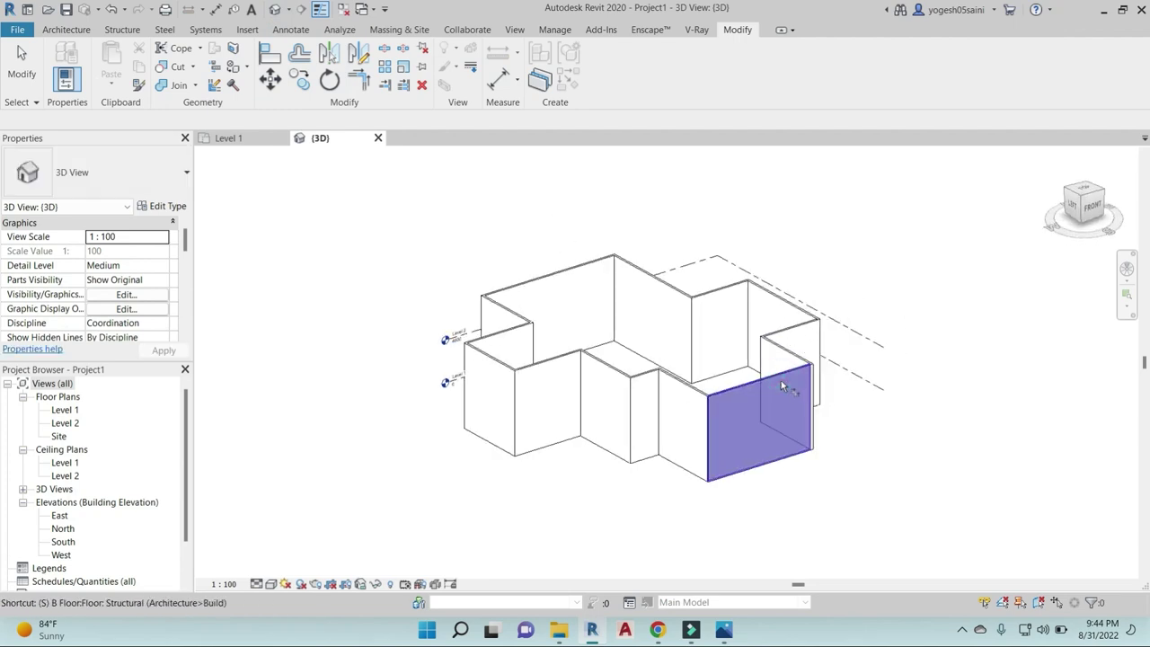
key("Escape")
left_click(782, 381)
key("Tab")
left_click(782, 381)
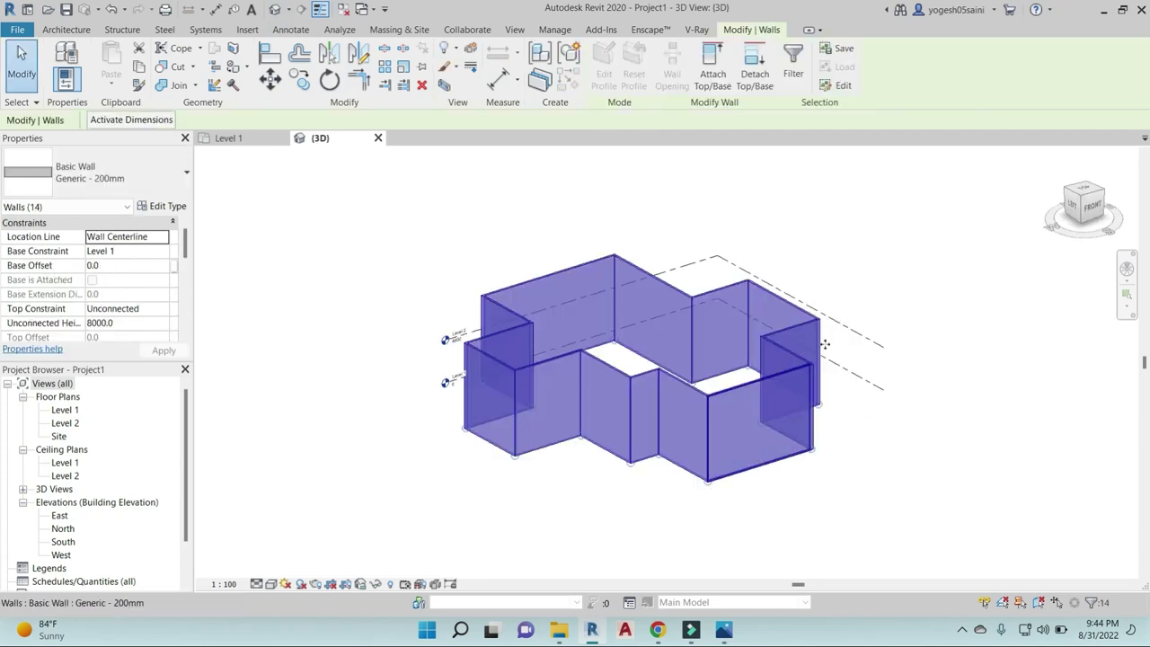
left_click(163, 309)
left_click(117, 345)
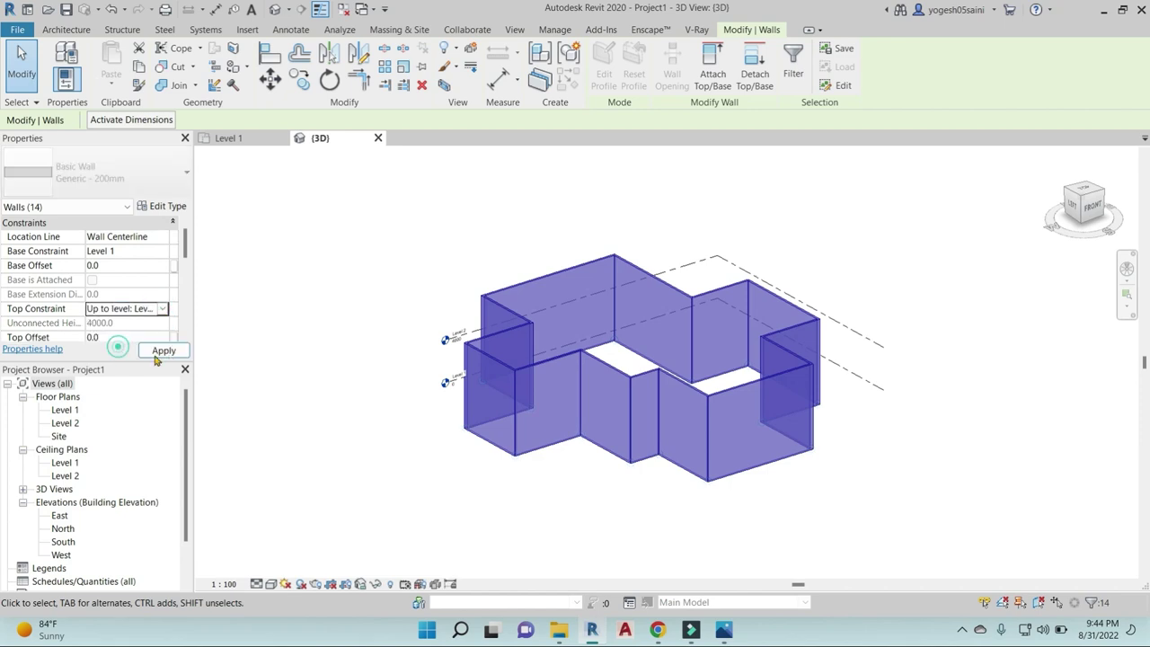
left_click(164, 350)
- View the walls from the TOP of the ViewCube and recentre the cross outline
mouse_move(623, 278)
middle_mouse_down("shift")
mouse_move(899, 405)
mouse_move(837, 462)
middle_mouse_up("shift")
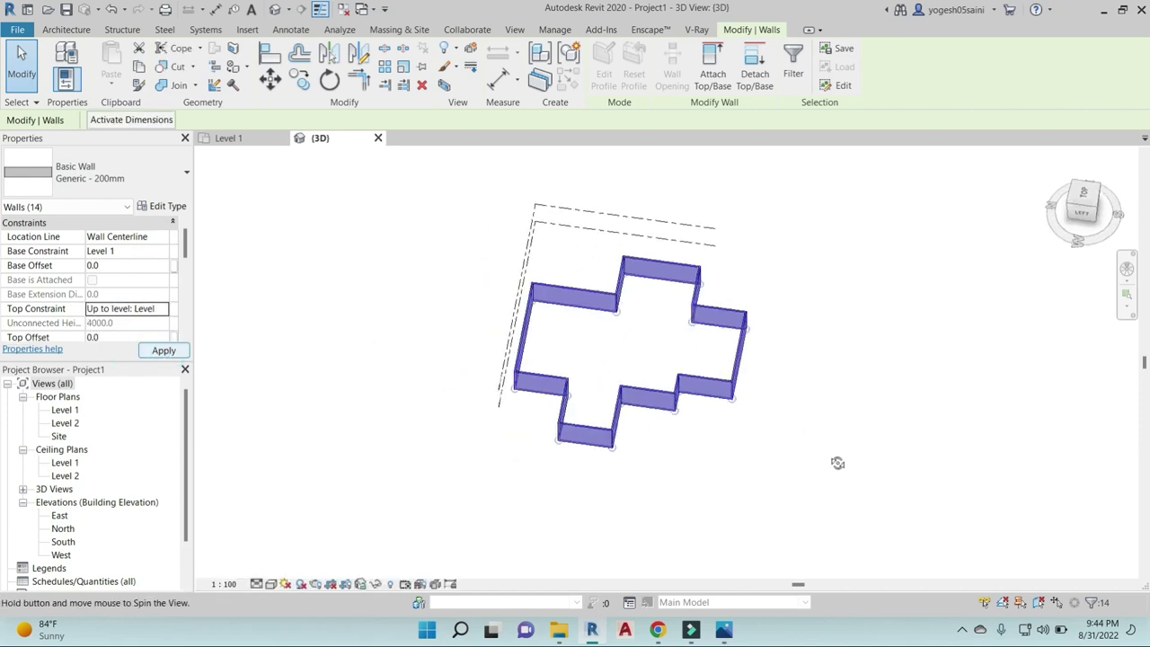
left_click(1081, 198)
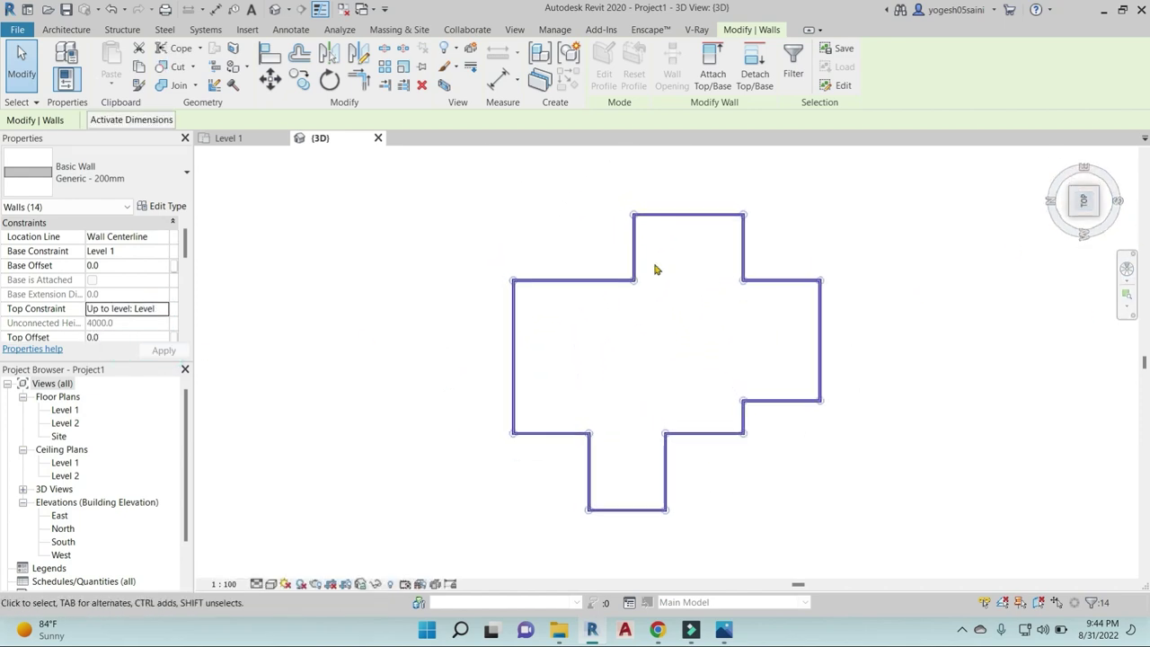
left_click(621, 326)
middle_click_drag(621, 326, 595, 325)
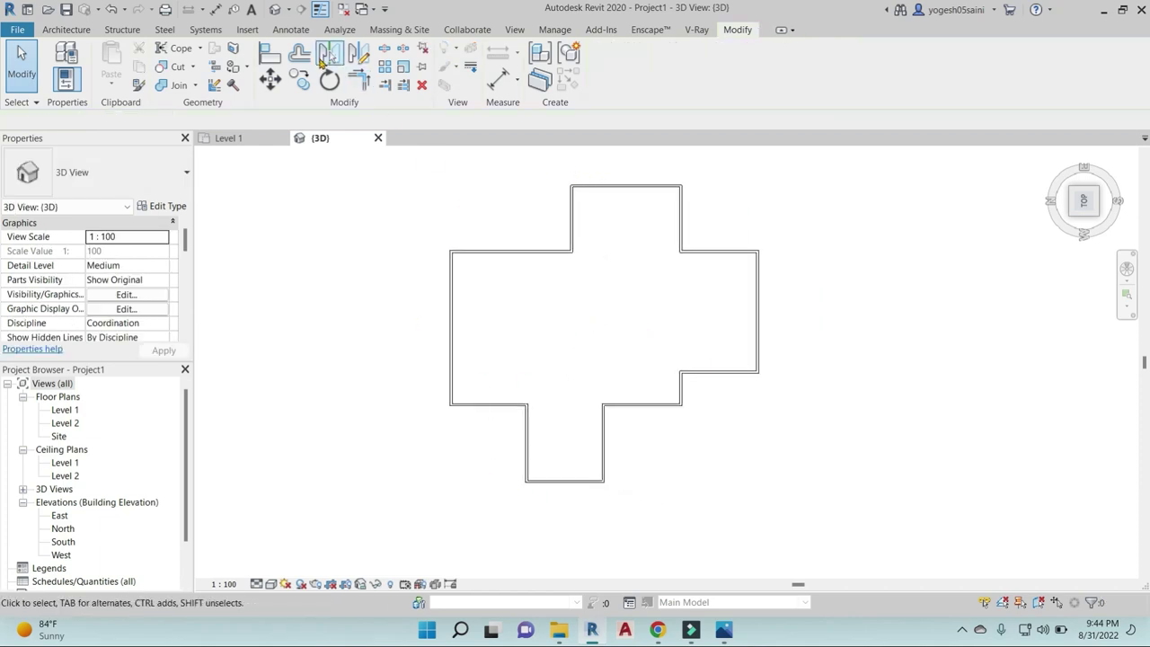
middle_click_drag(573, 289, 556, 270)
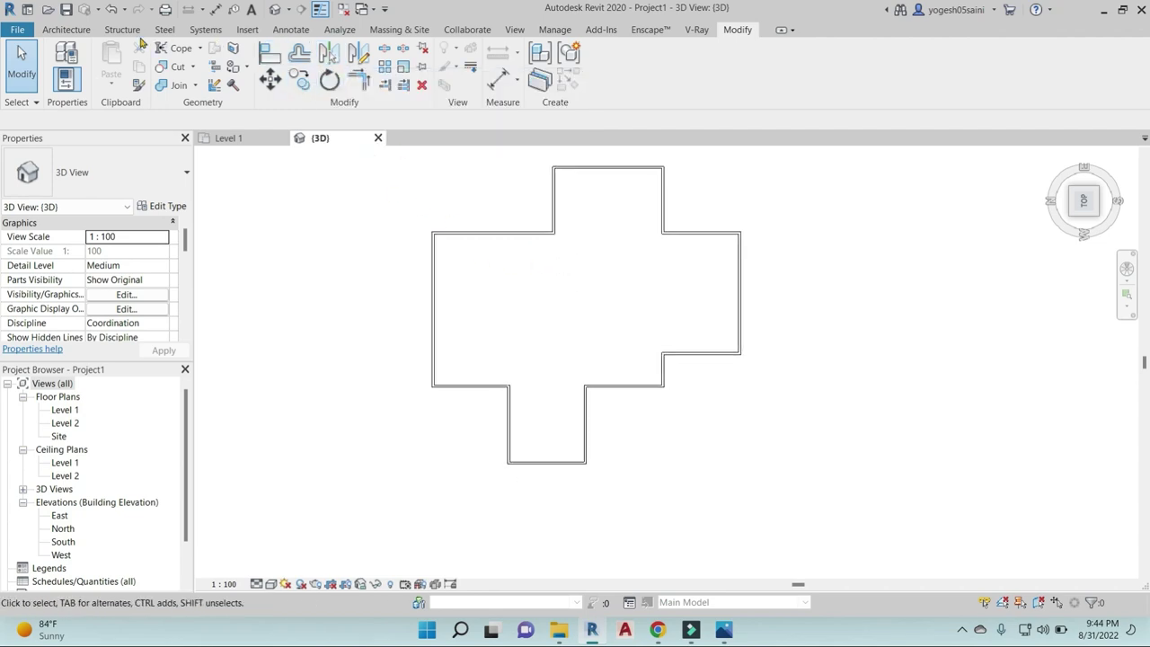
- Start a roof soffit on Level 2, picking walls with a 914.4 offset
left_click(66, 29)
left_click(343, 85)
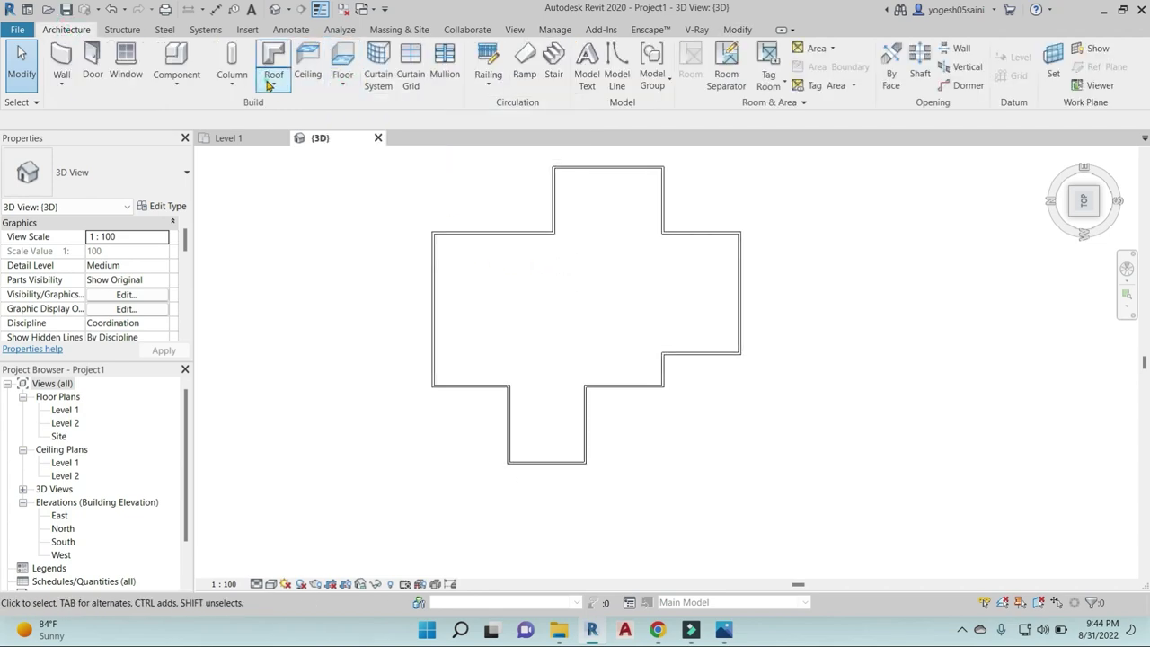
left_click(267, 85)
left_click(317, 206)
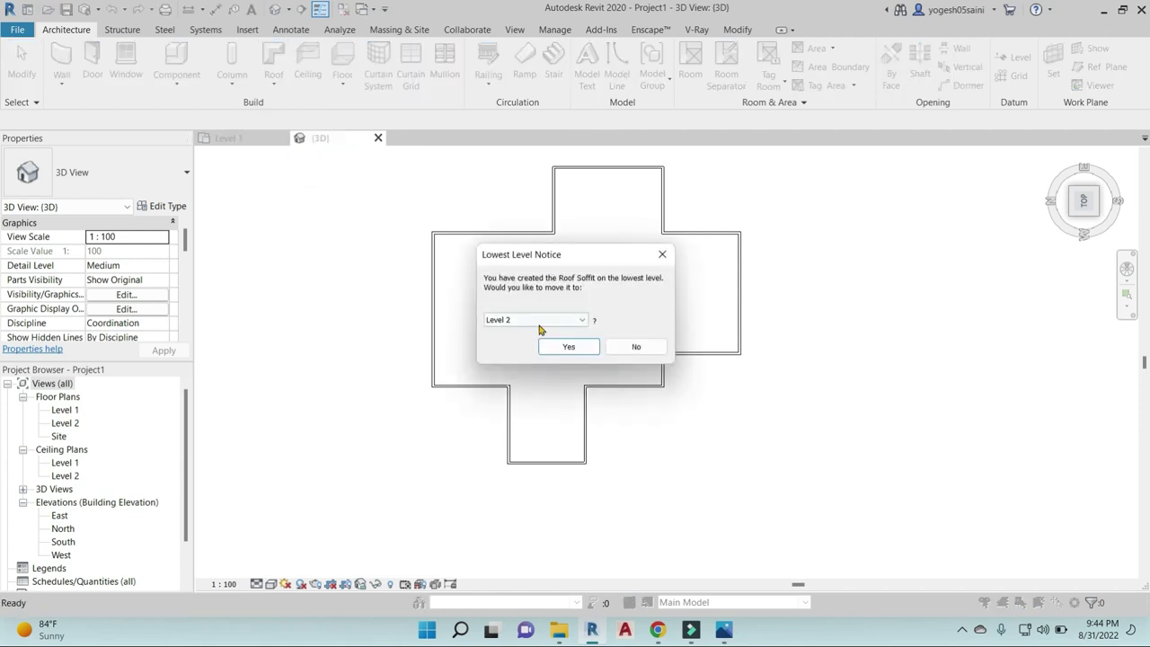
left_click(570, 349)
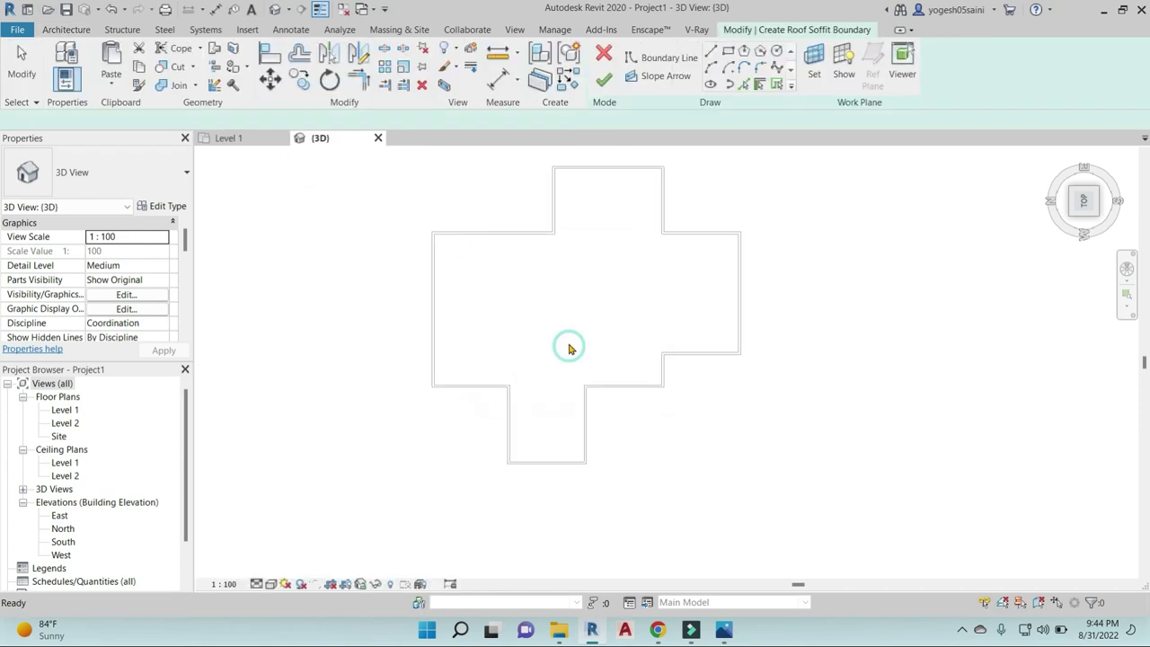
left_click(747, 84)
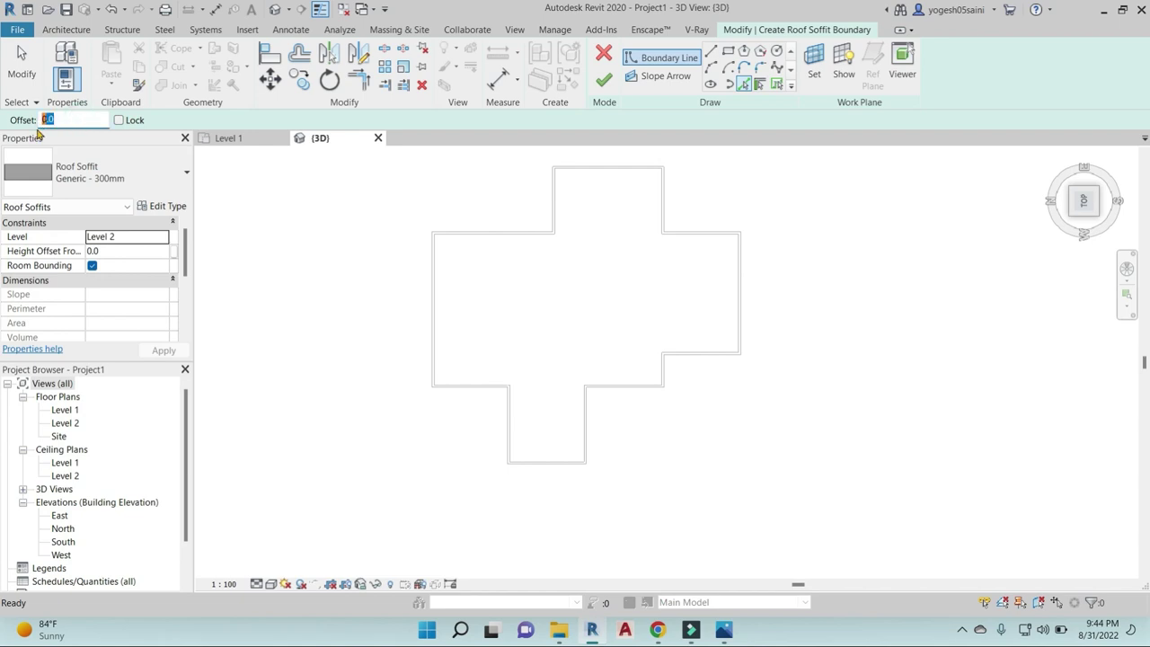
type("3")
key("Return")
- Pick the outer walls to draw the soffit's 914.4-offset outer boundary
left_click(428, 265)
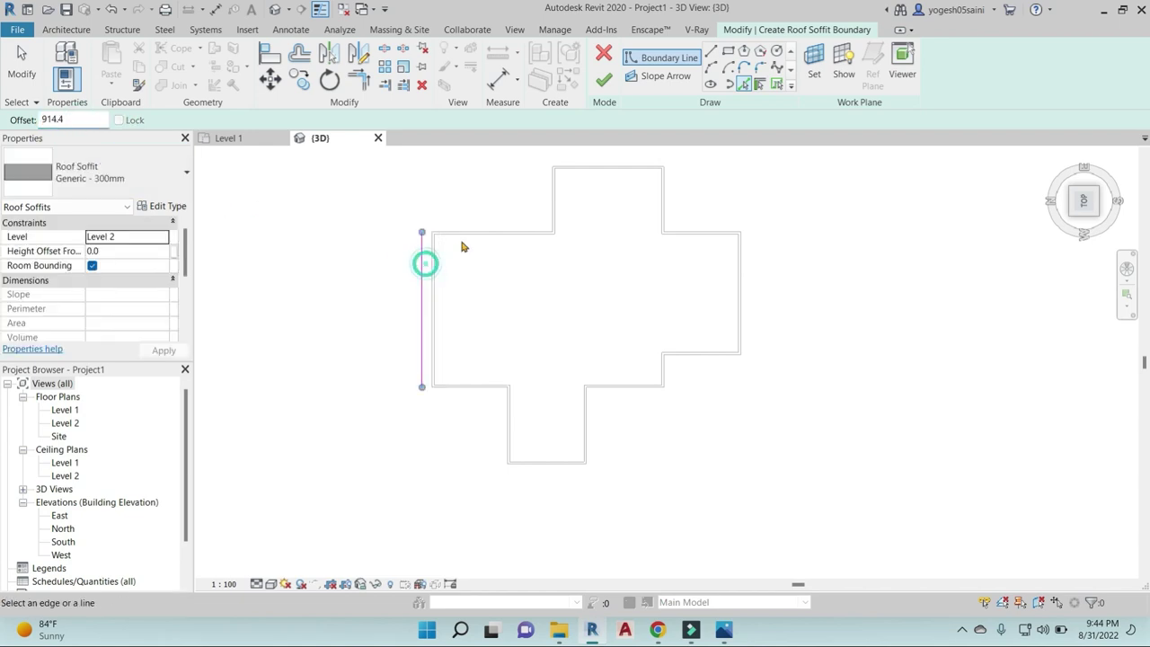
left_click(475, 235)
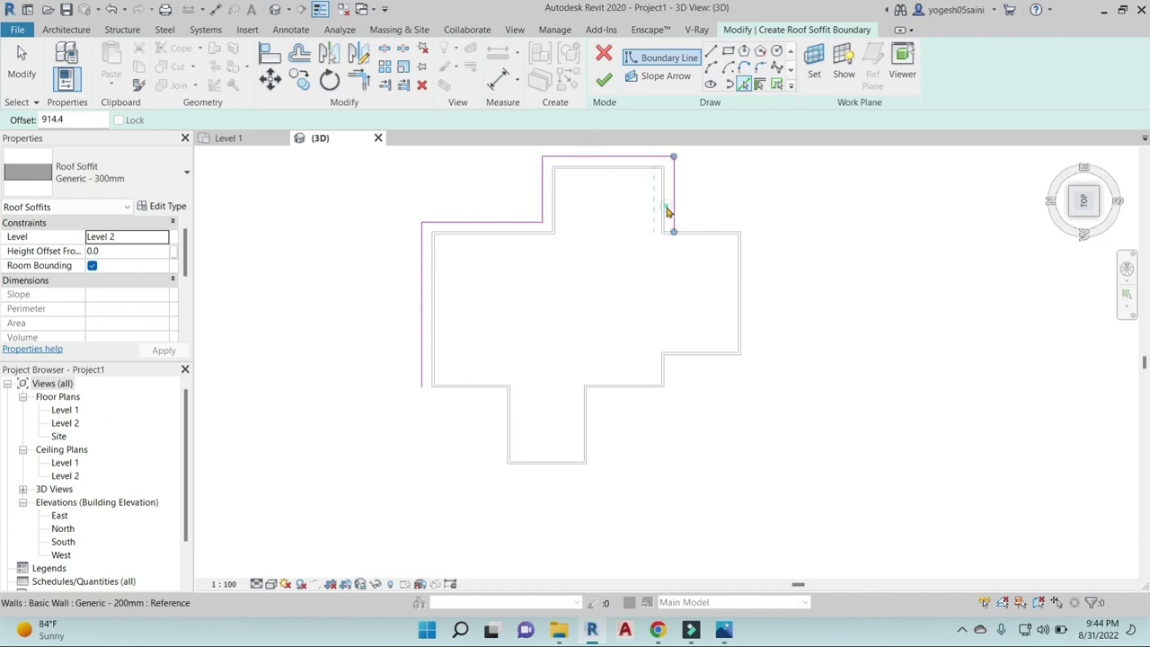
left_click(698, 235)
left_click(744, 285)
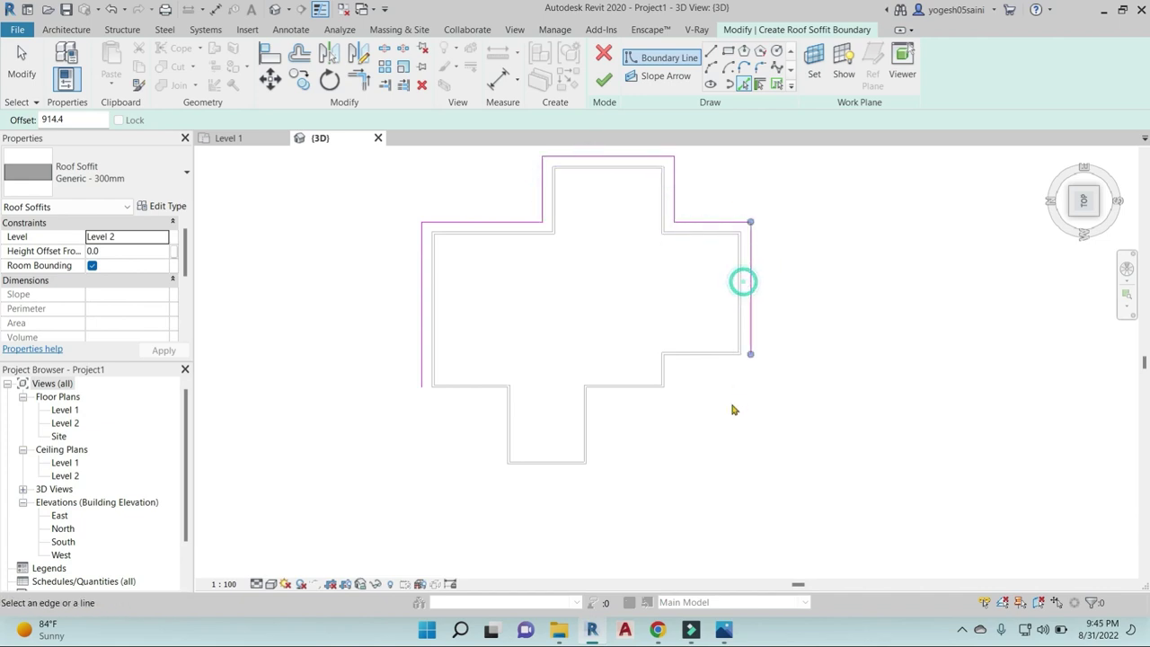
left_click(719, 365)
left_click(669, 389)
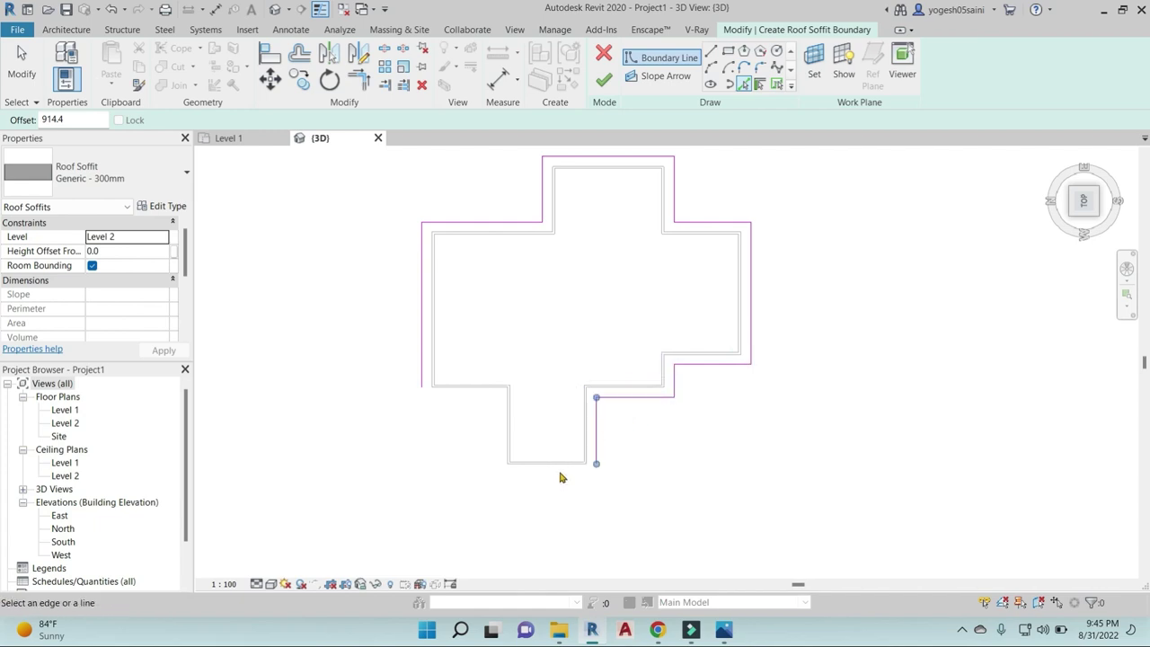
left_click(508, 425)
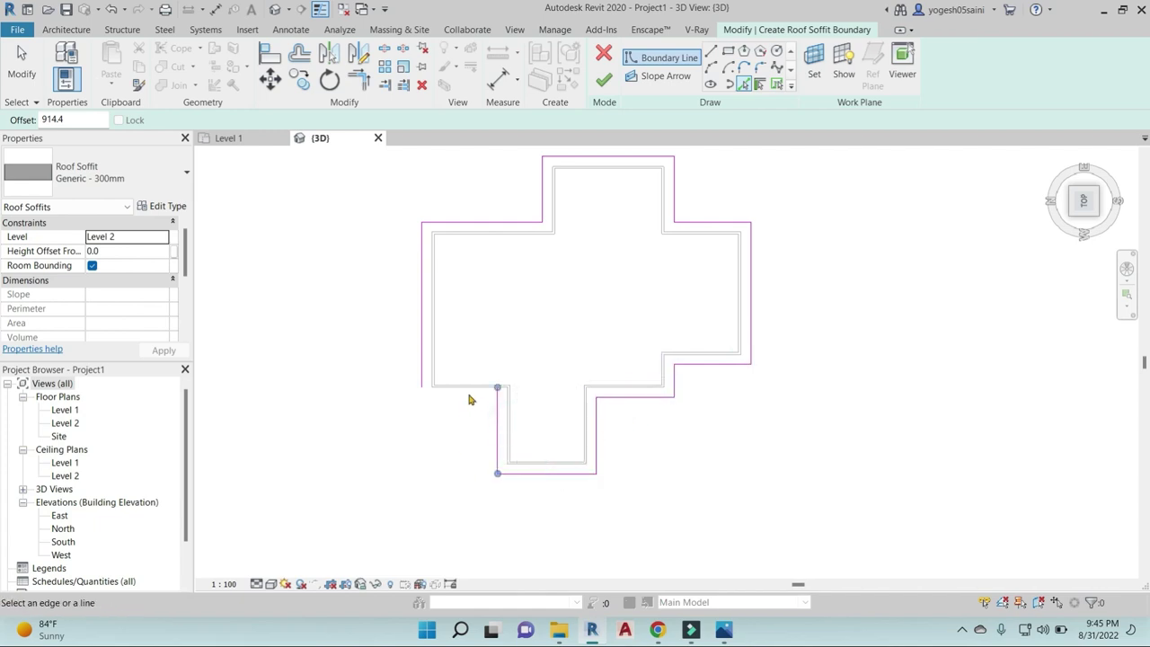
scroll(534, 282, "down", 1)
scroll(551, 275, "down", 1)
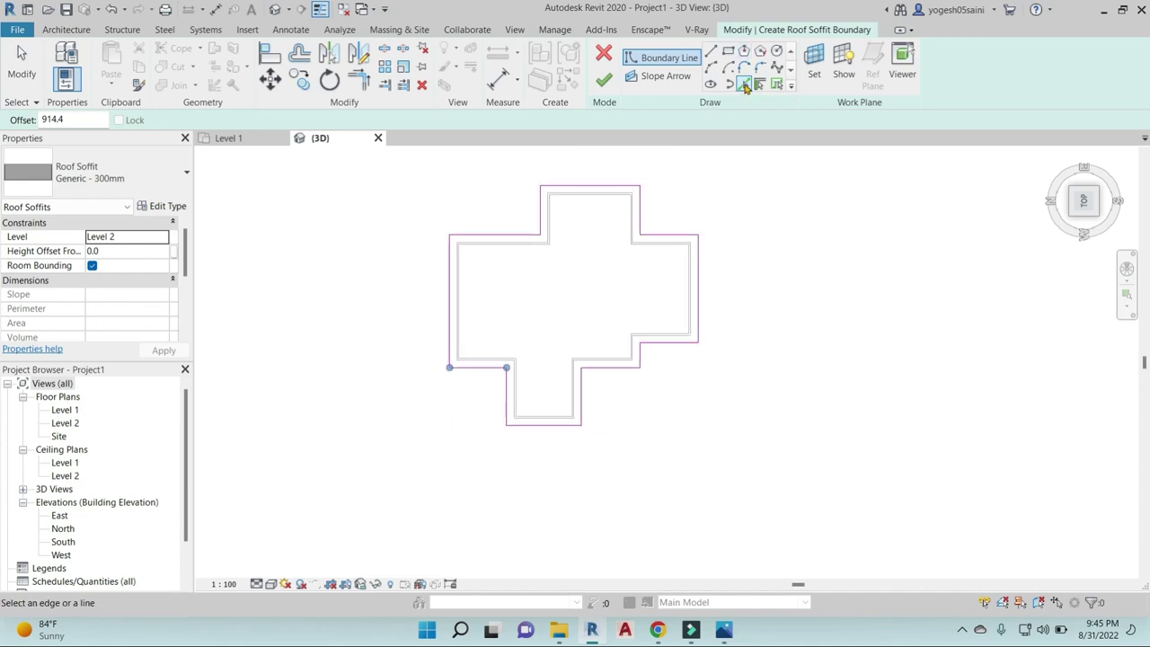
- Pick the wall edges at 0 offset for the inner boundary and finish the soffit
left_click(745, 86)
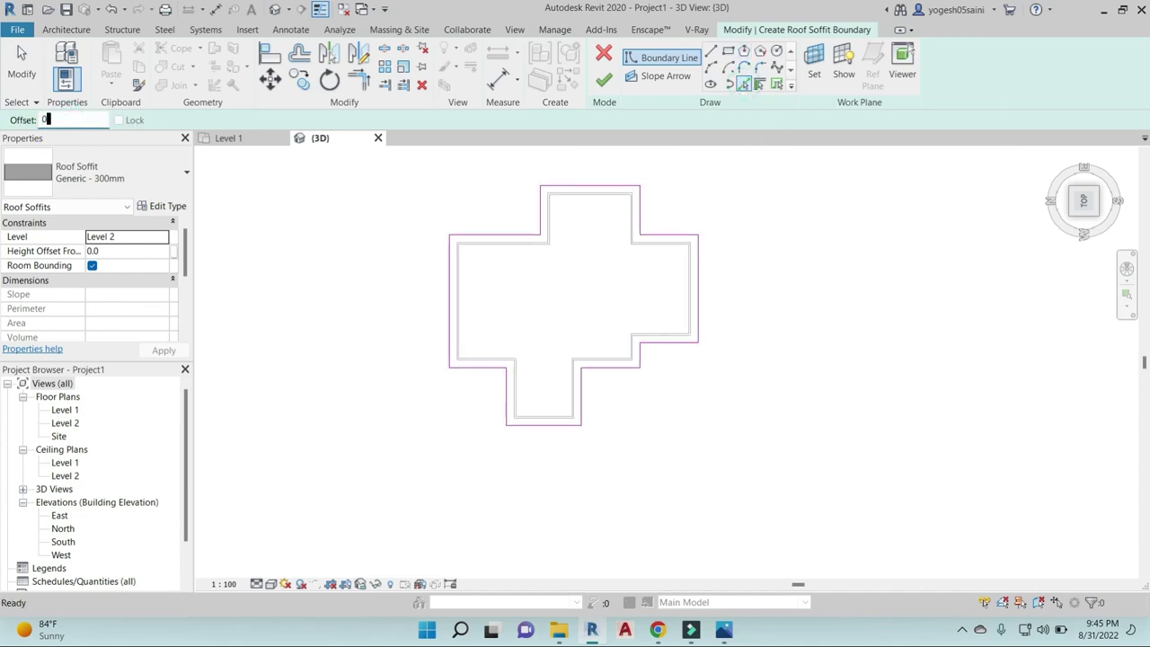
scroll(565, 202, "up", 3)
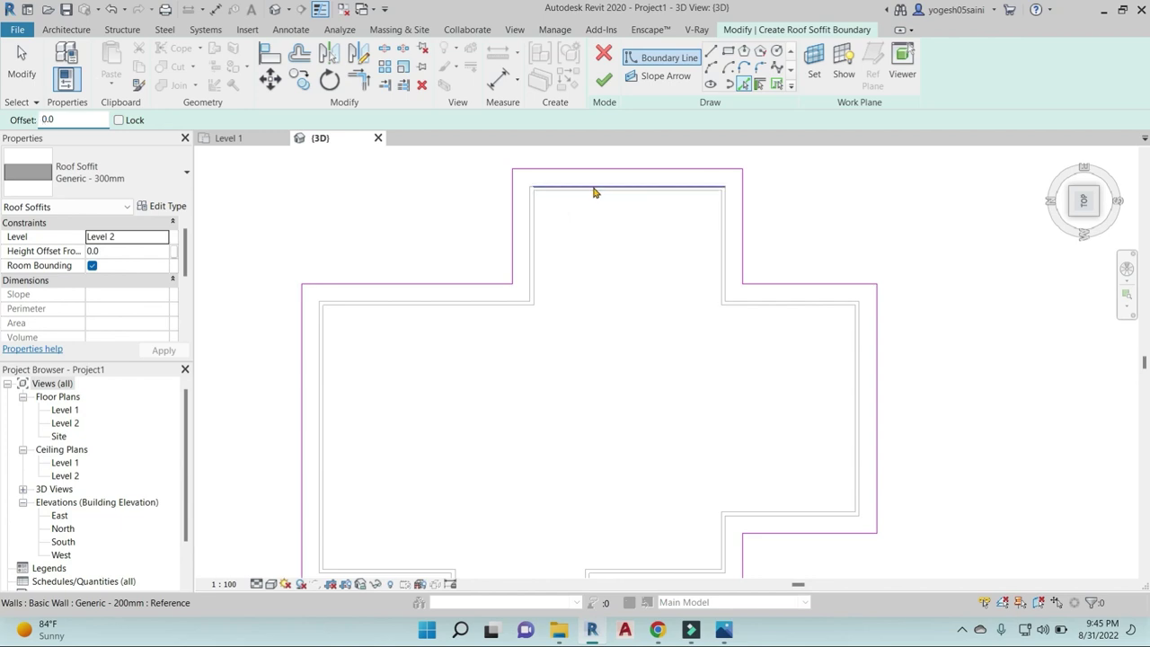
left_click(592, 193)
left_click(534, 252)
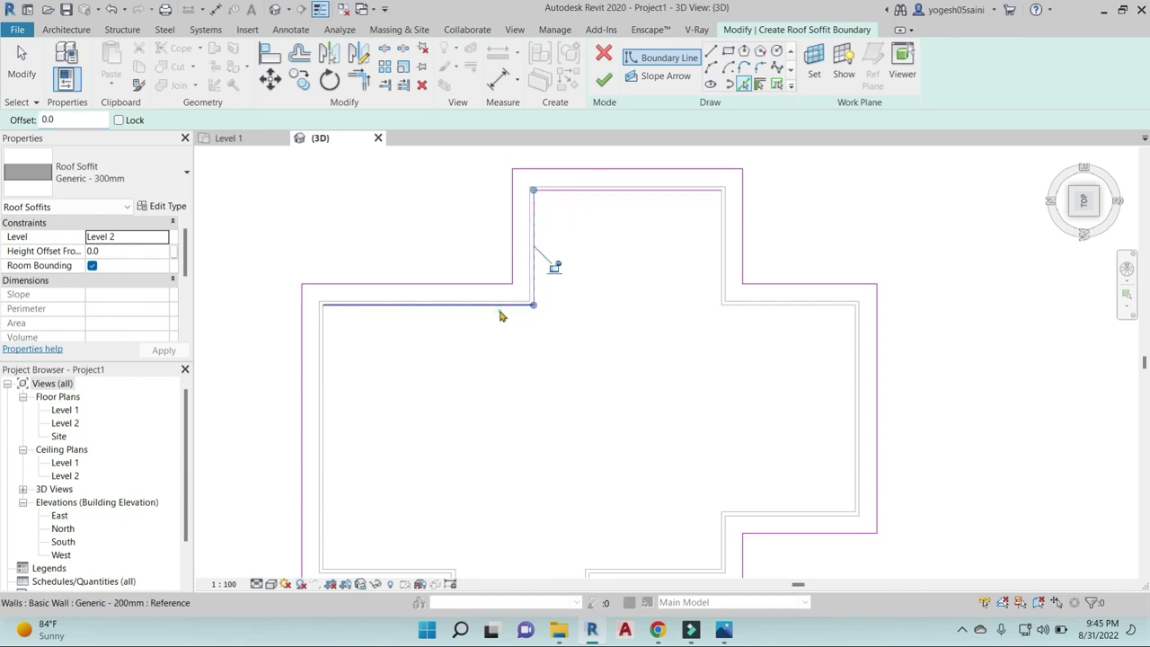
left_click(501, 309)
left_click(324, 416)
middle_click_drag(440, 459, 485, 189)
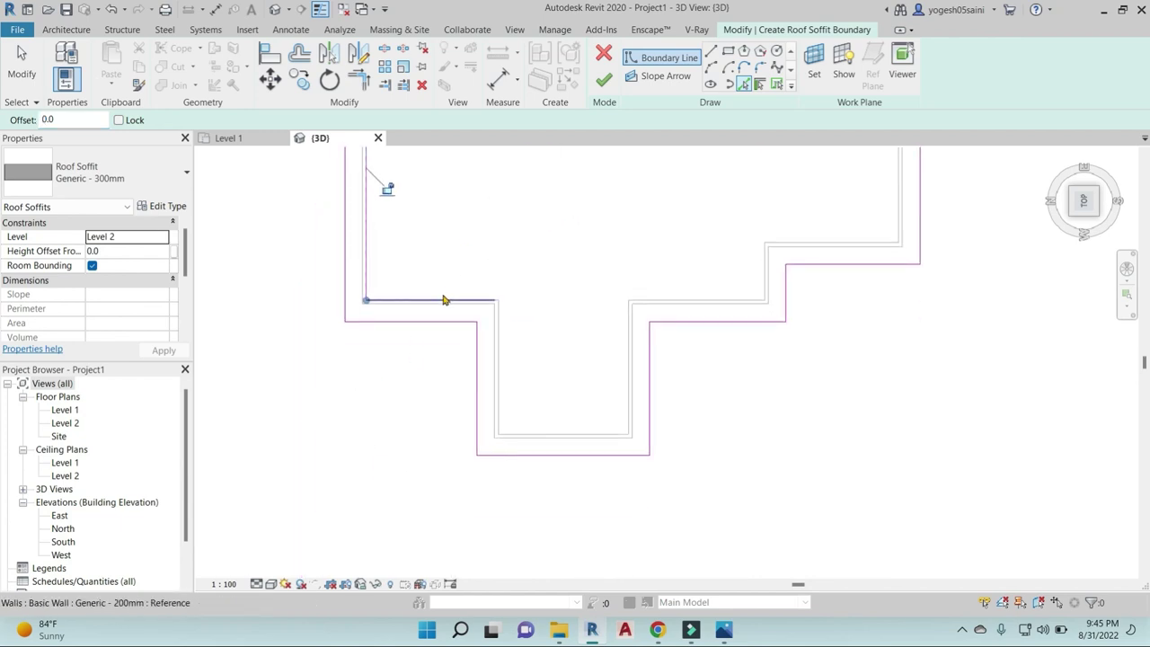
left_click(442, 297)
left_click(502, 351)
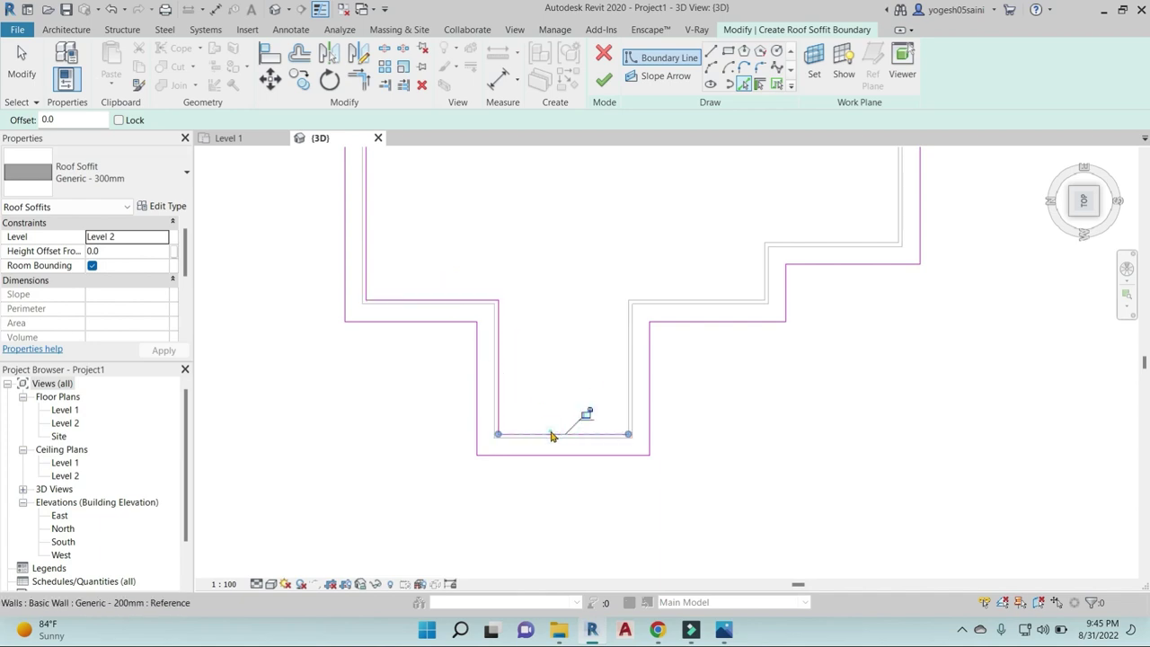
left_click(627, 341)
scroll(626, 342, "down", 4)
left_click(604, 79)
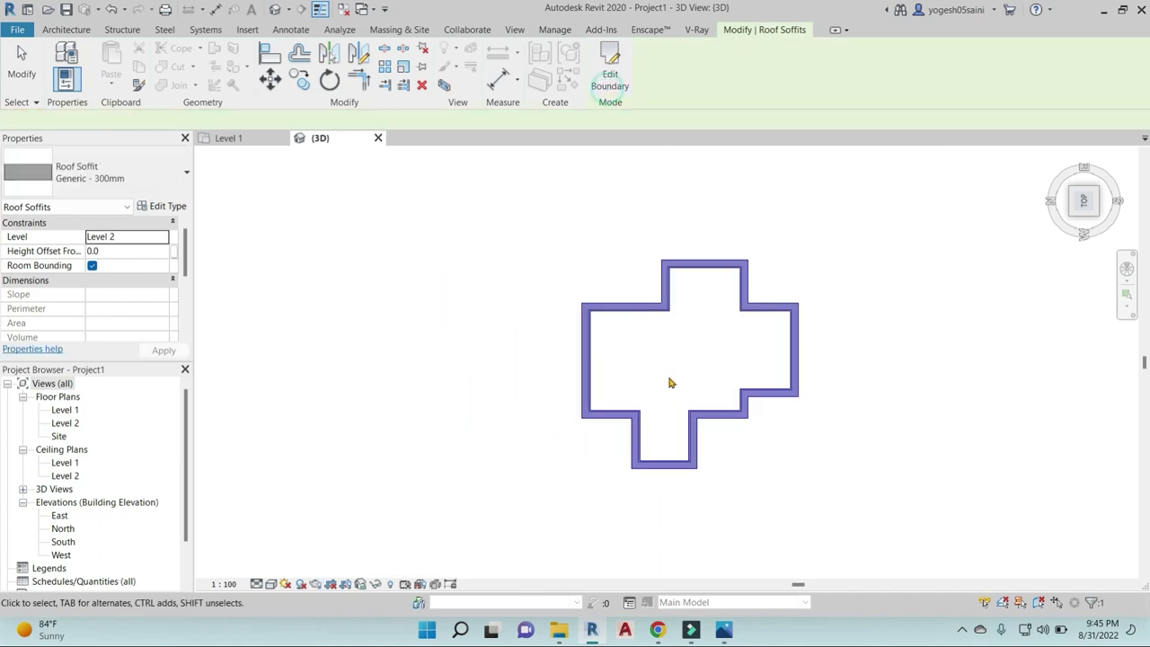
- Orbit the 3D model to inspect the soffit, then open the Level 2 floor plan
left_click(352, 159)
mouse_move(351, 159)
middle_mouse_down("shift")
mouse_move(784, 326)
mouse_move(762, 329)
middle_mouse_up("shift")
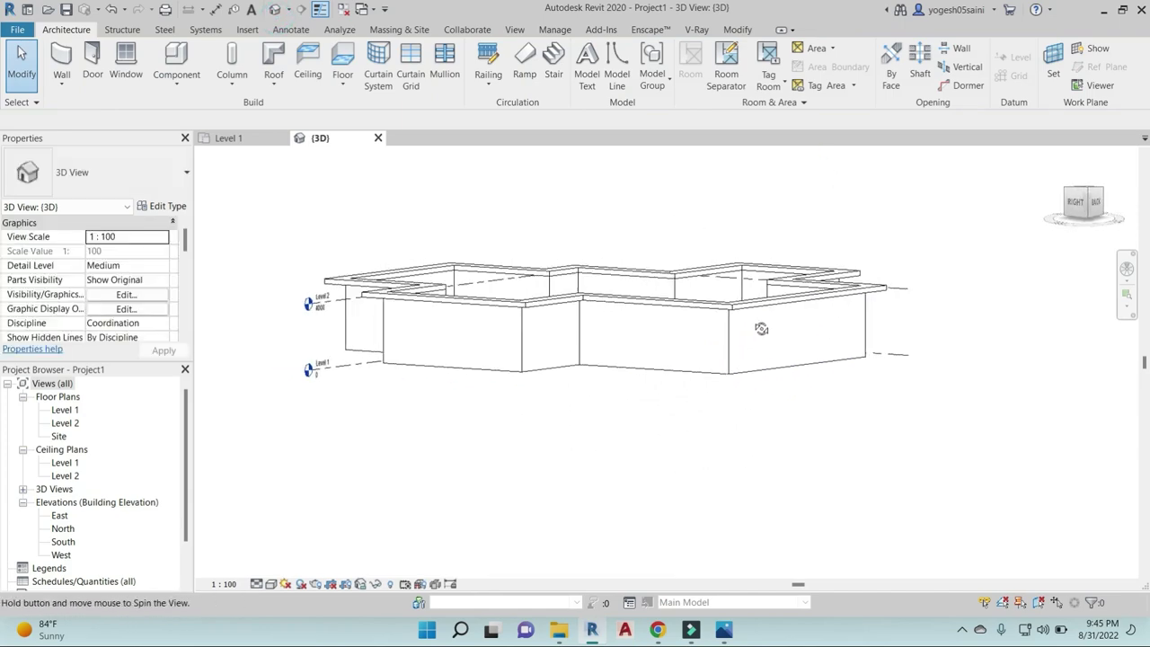
mouse_move(762, 328)
middle_mouse_down("shift")
mouse_move(686, 329)
mouse_move(382, 459)
middle_mouse_up("shift")
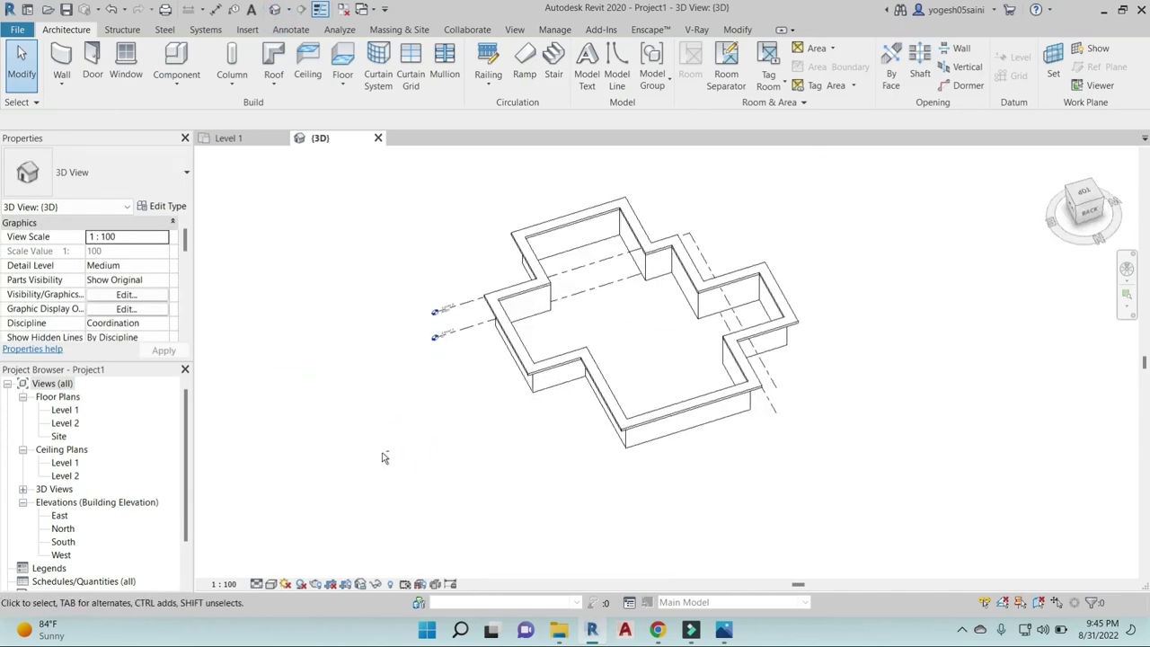
double_click(65, 422)
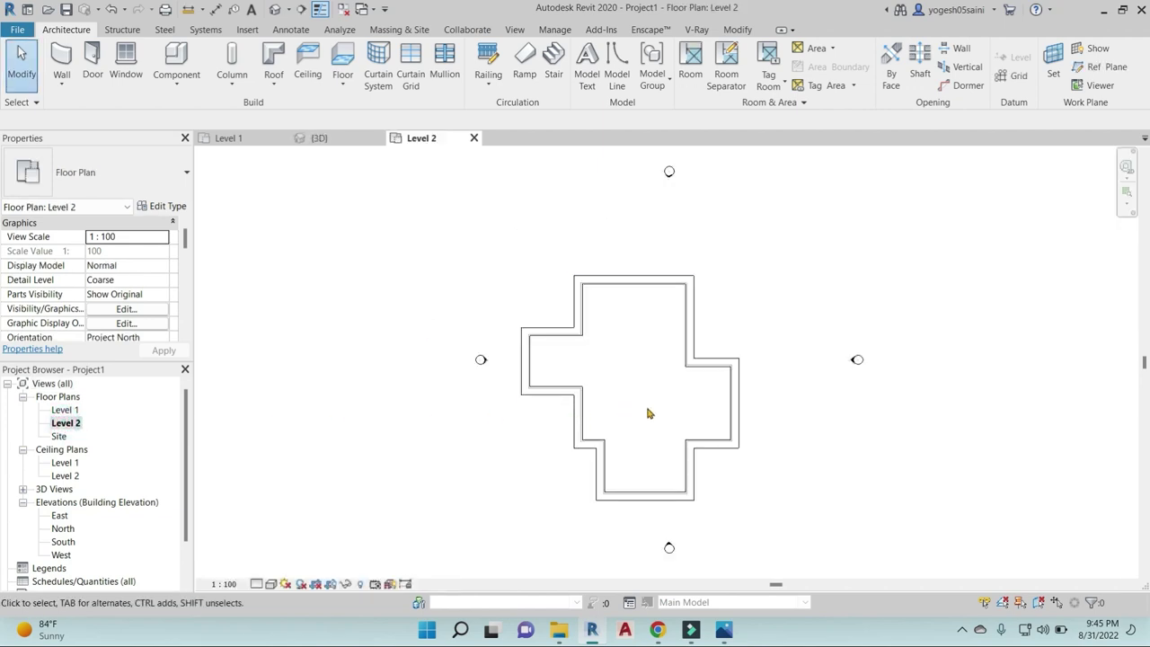
- Start a Roof by Footprint and pick the top, left and lower-left walls as 30° sloped edges
left_click(275, 84)
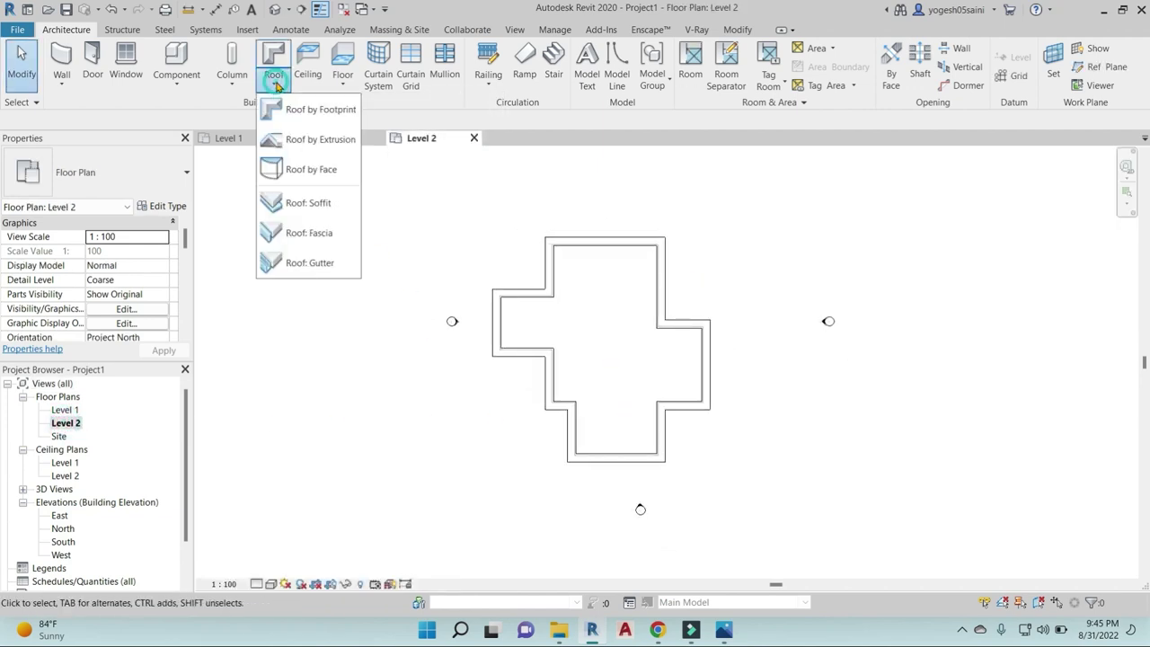
left_click(318, 112)
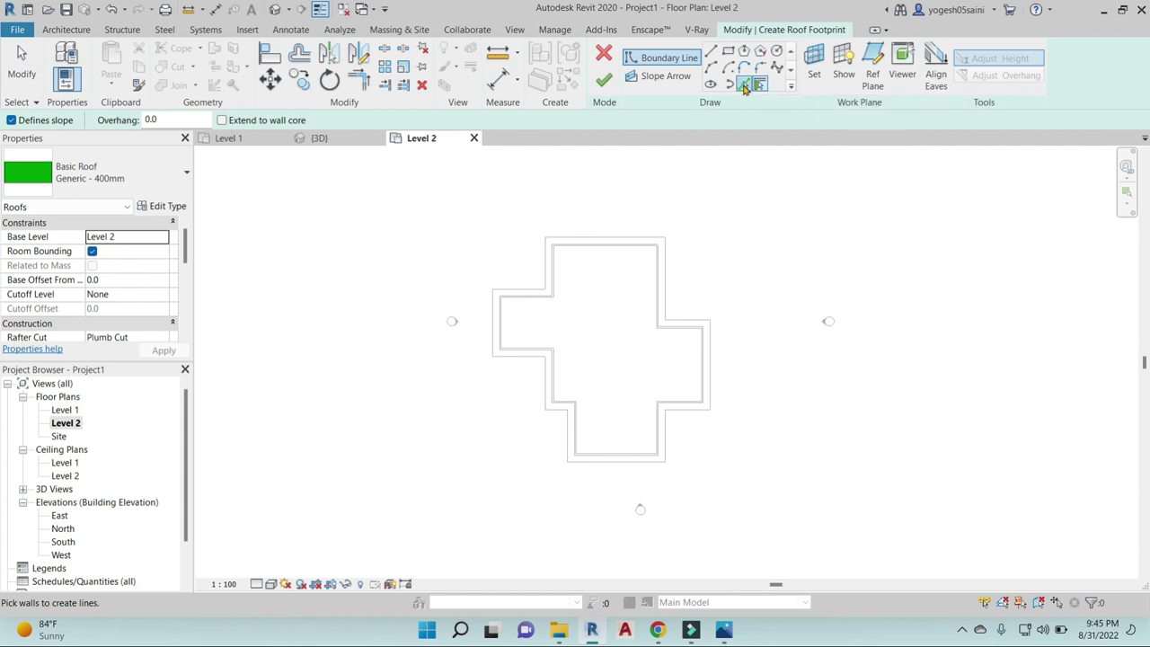
left_click(744, 85)
left_click(620, 238)
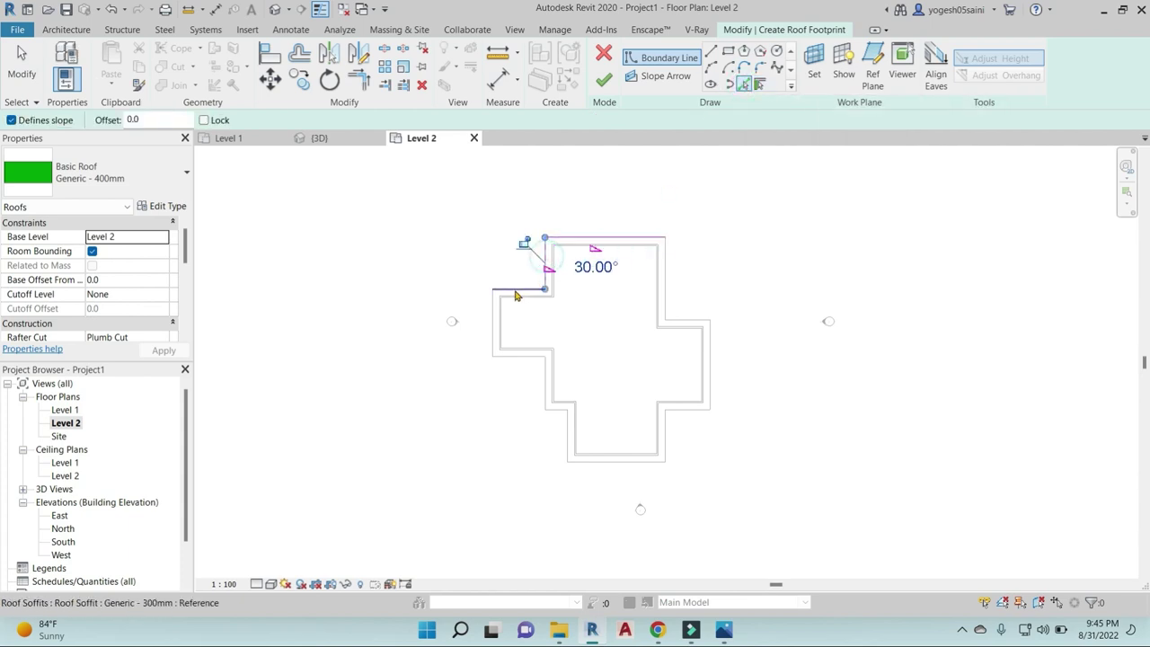
left_click(492, 325)
left_click(517, 354)
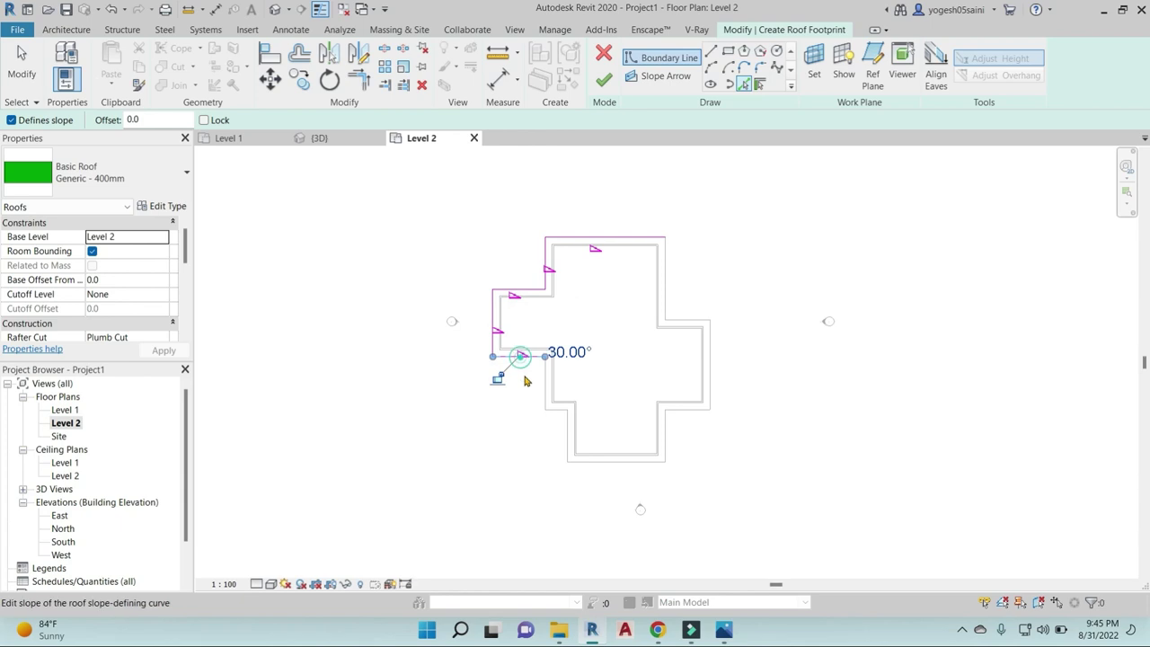
left_click(546, 396)
left_click(567, 443)
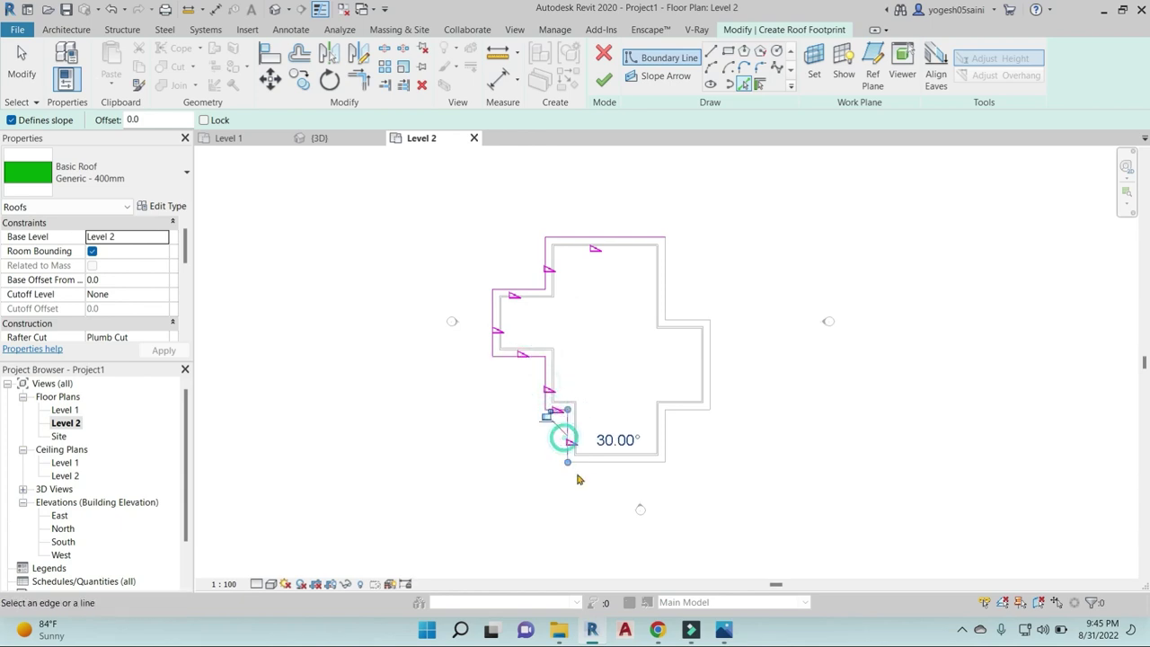
- Pick the bottom and right-hand walls and finish the Generic 400mm hip roof
left_click(593, 461)
left_click(678, 425)
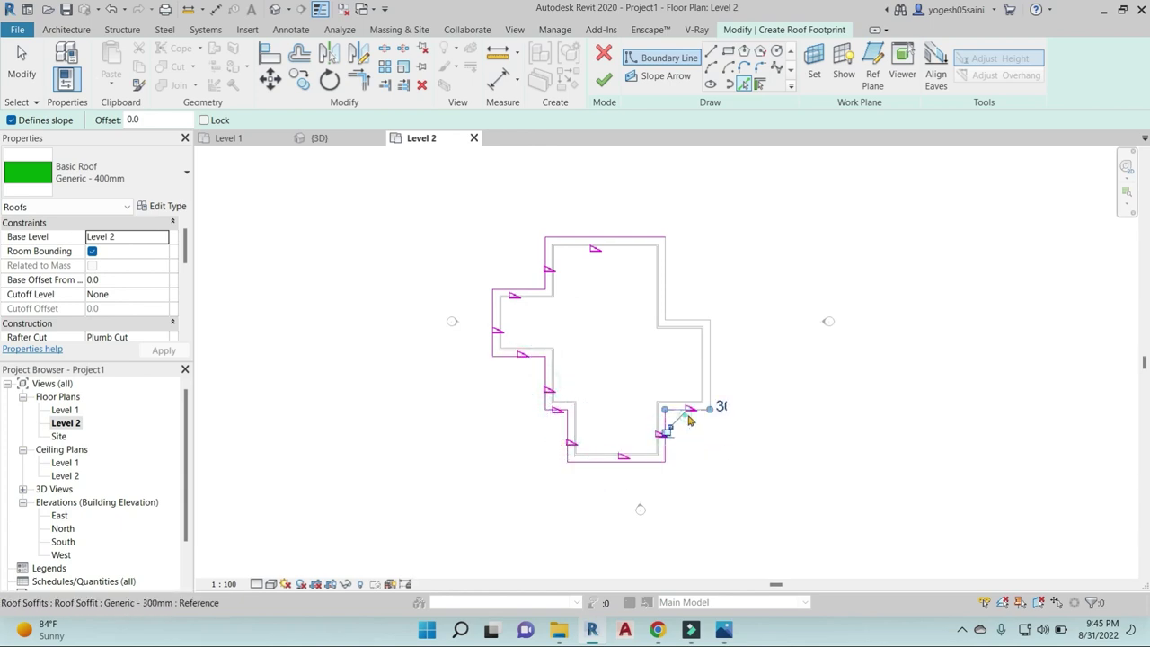
left_click(714, 379)
left_click(690, 320)
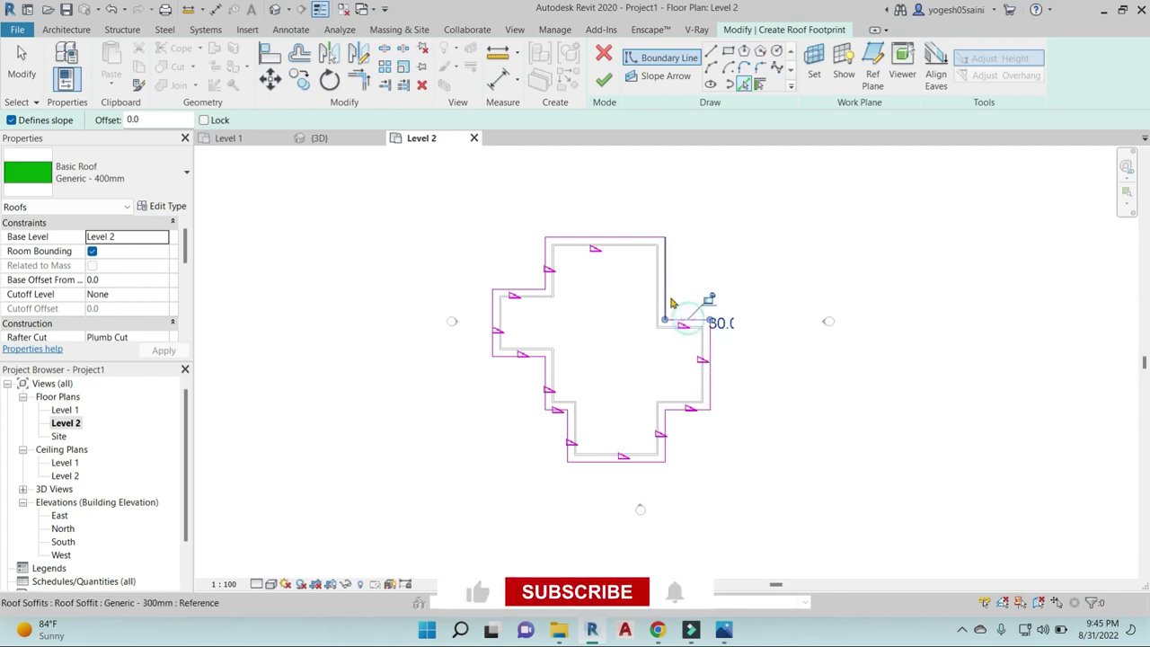
left_click(667, 286)
left_click(604, 81)
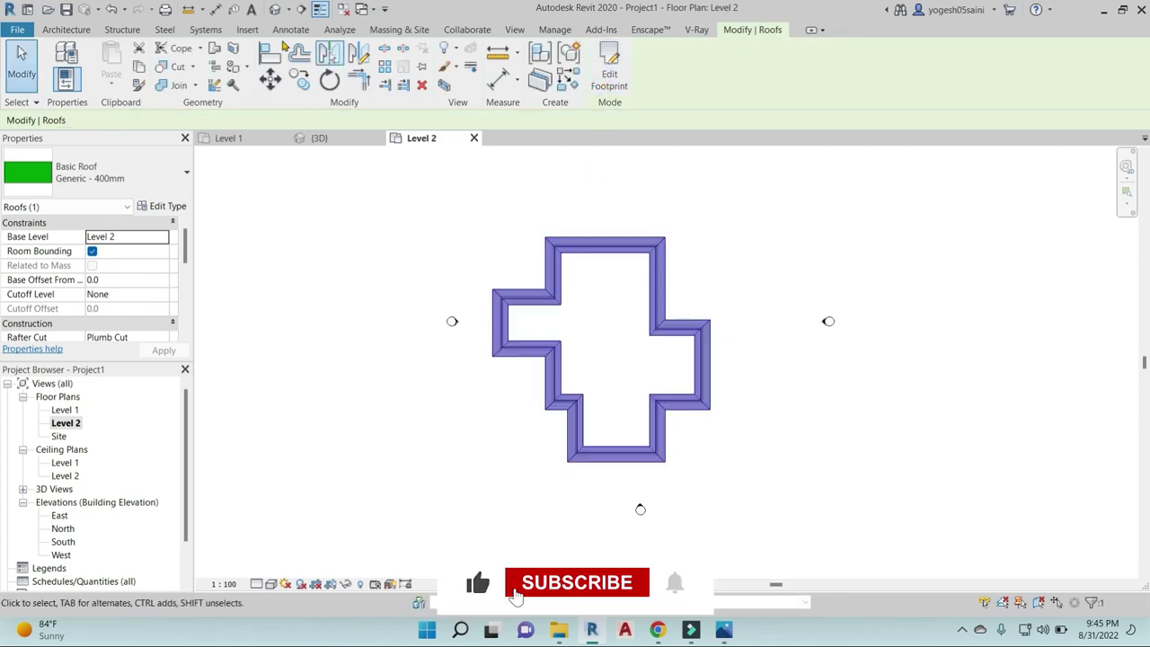
- Orbit the roofed house in the 3D view to check the hip roof
left_click(274, 9)
mouse_move(635, 485)
middle_mouse_down("shift")
mouse_move(938, 455)
mouse_move(662, 347)
mouse_move(688, 470)
mouse_move(698, 411)
middle_mouse_up("shift")
scroll(617, 379, "up", 4)
scroll(617, 378, "down", 5)
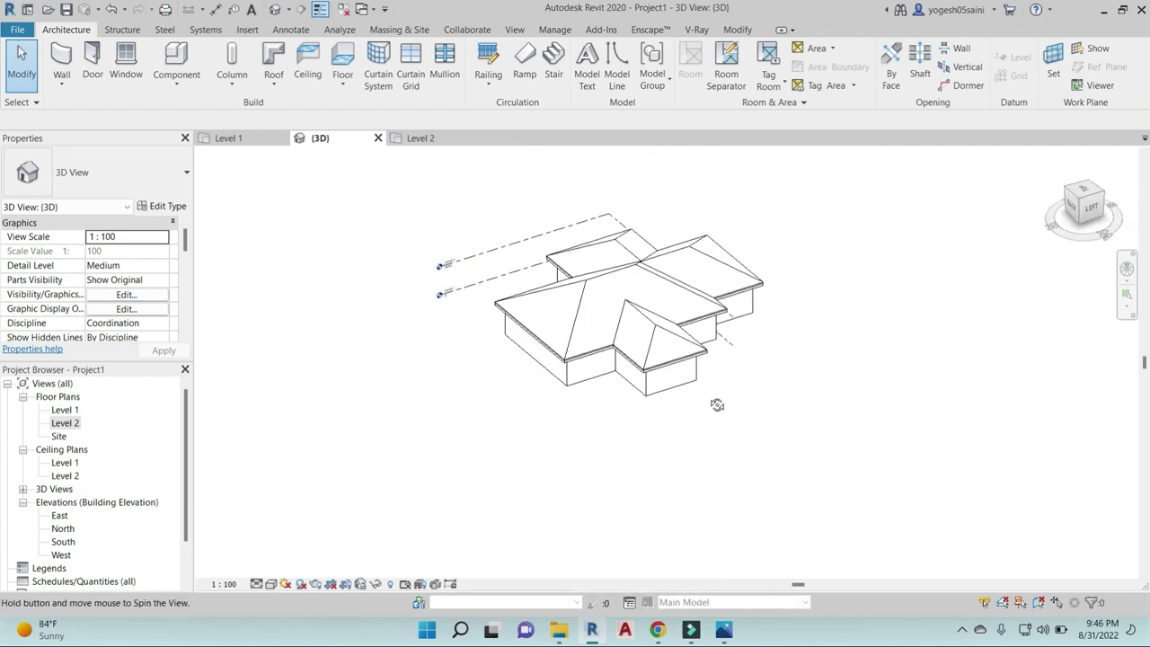
- On the Level 1 plan, place M_Single-Flush 0915 x 2134mm doors near the top-left and top-right corners
double_click(72, 422)
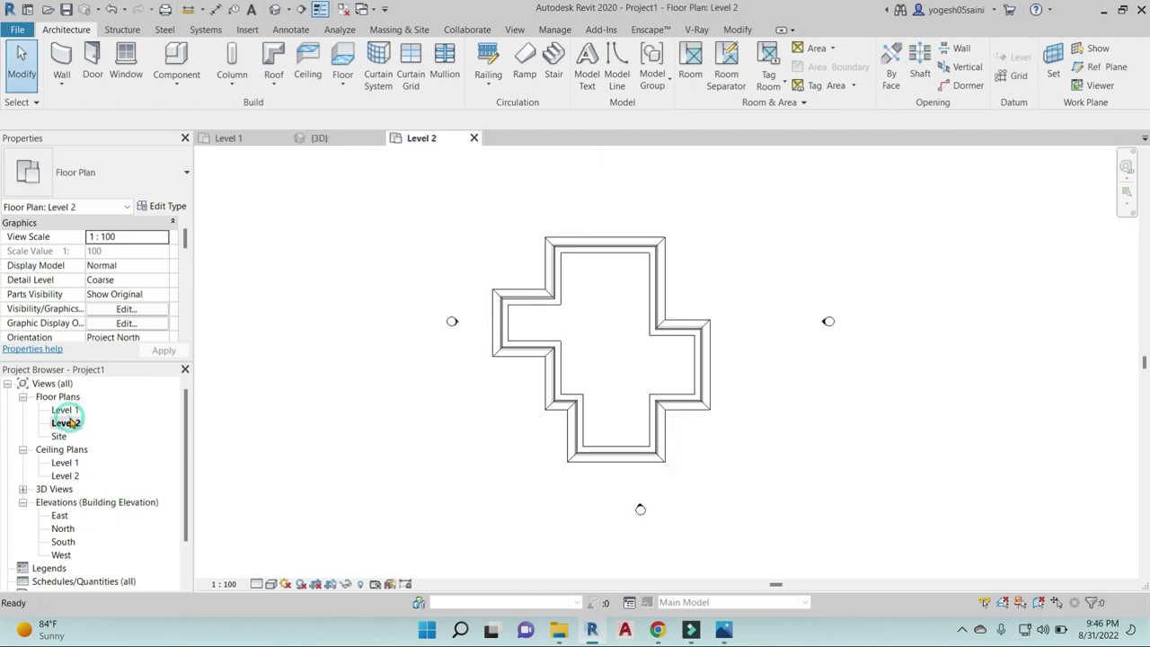
double_click(68, 411)
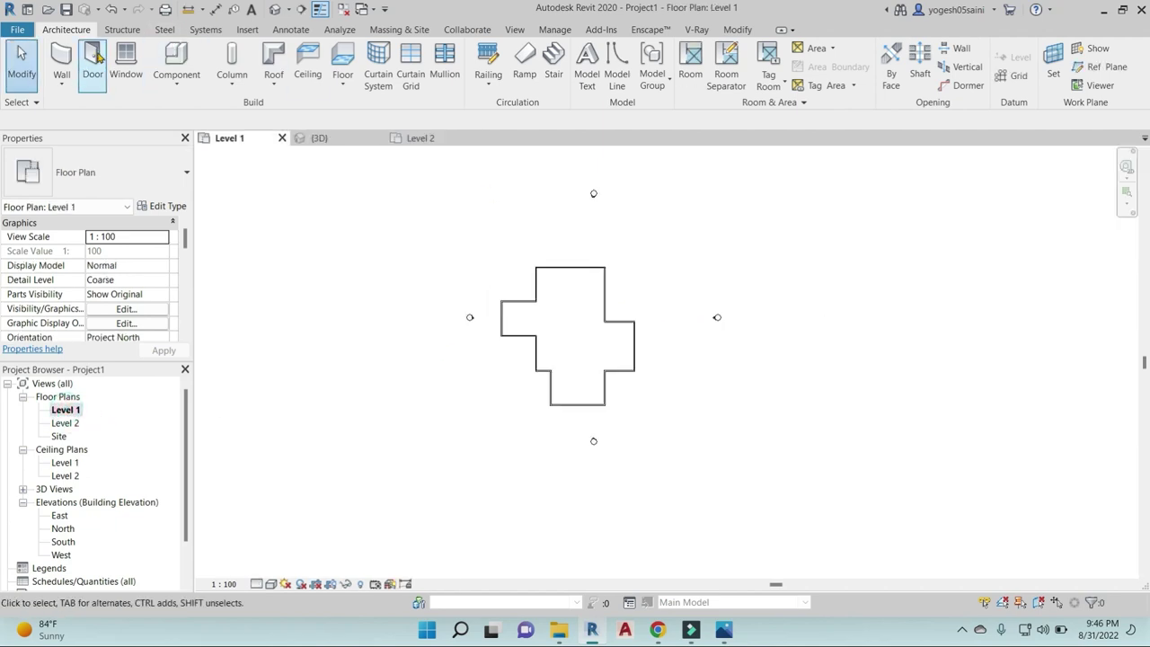
left_click(99, 56)
scroll(544, 270, "up", 5)
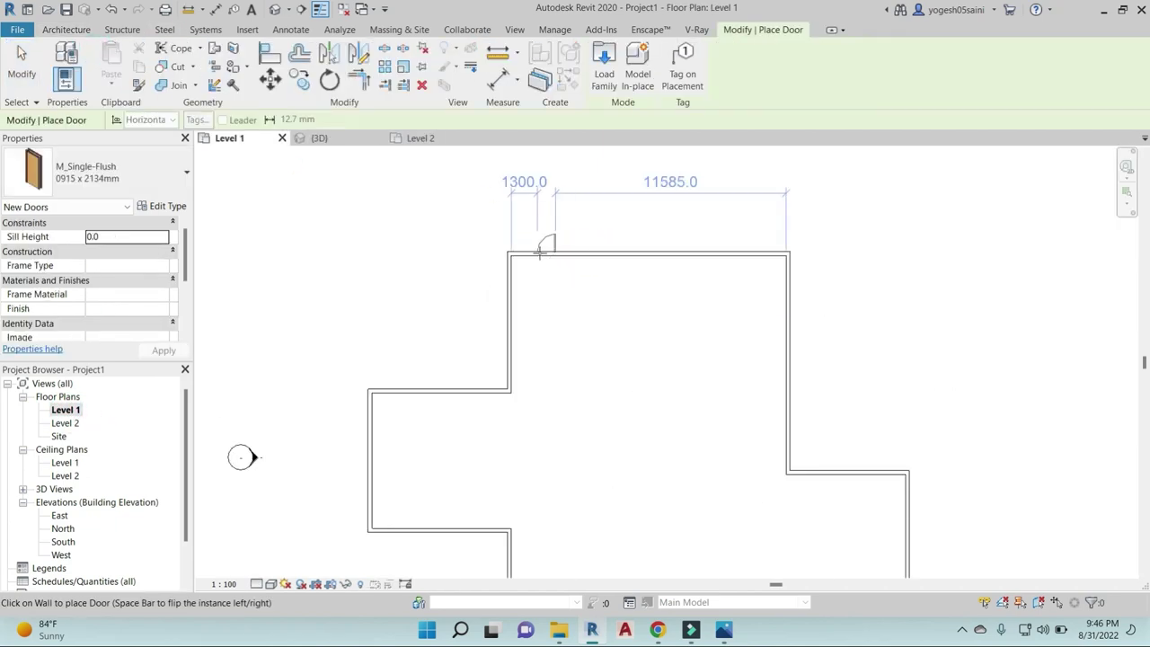
left_click(528, 260)
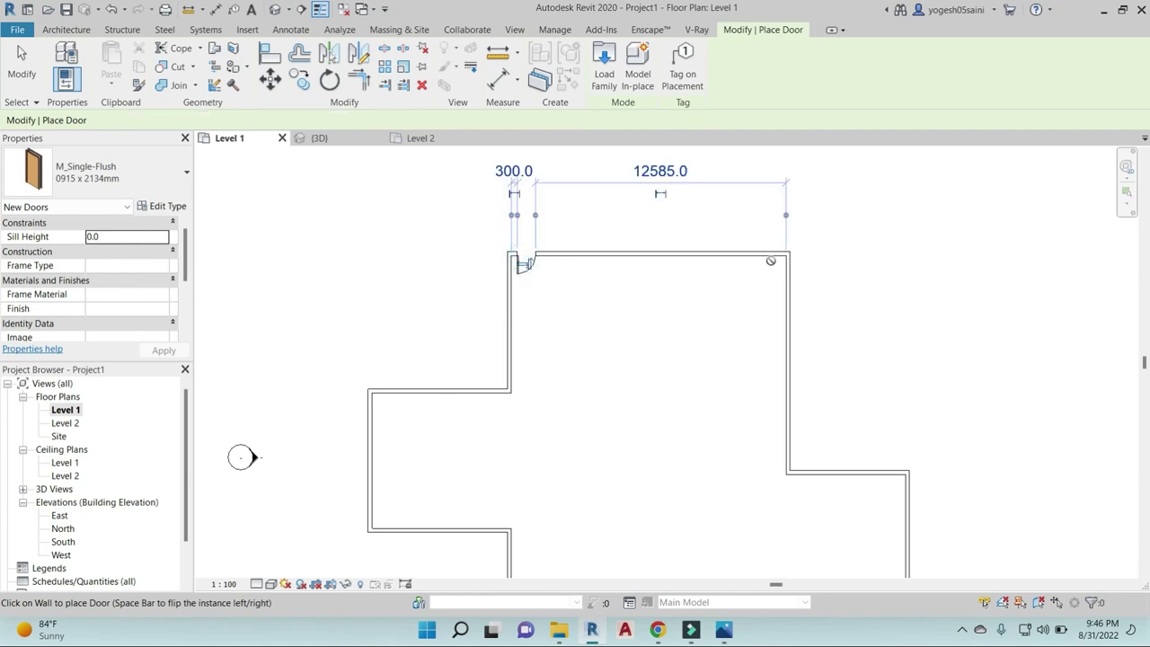
left_click(771, 262)
- Review the available door sizes in the type selector, then start the Window tool
scroll(827, 416, "down", 2)
scroll(827, 372, "up", 3)
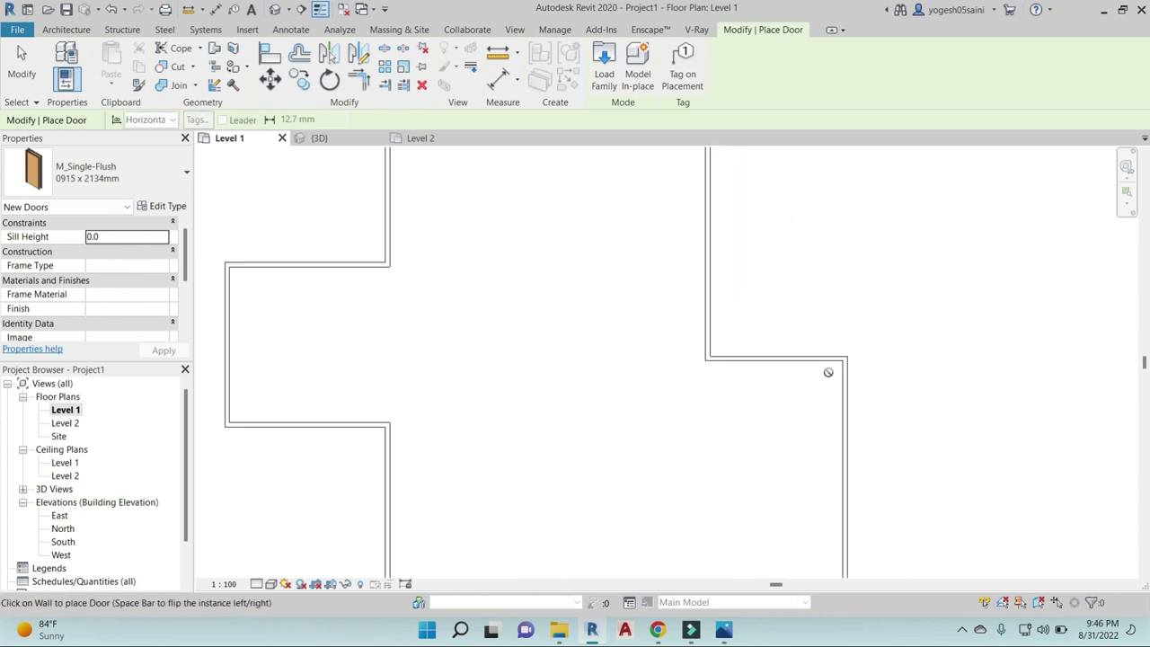
scroll(828, 369, "down", 2)
scroll(827, 360, "down", 3)
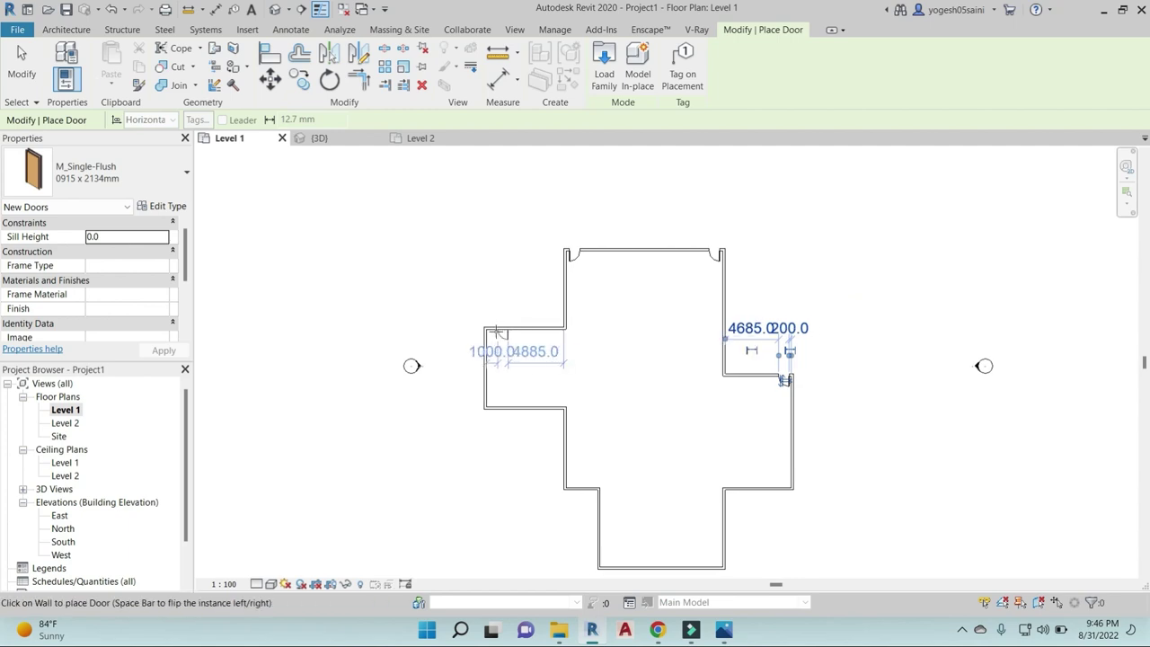
scroll(493, 332, "up", 2)
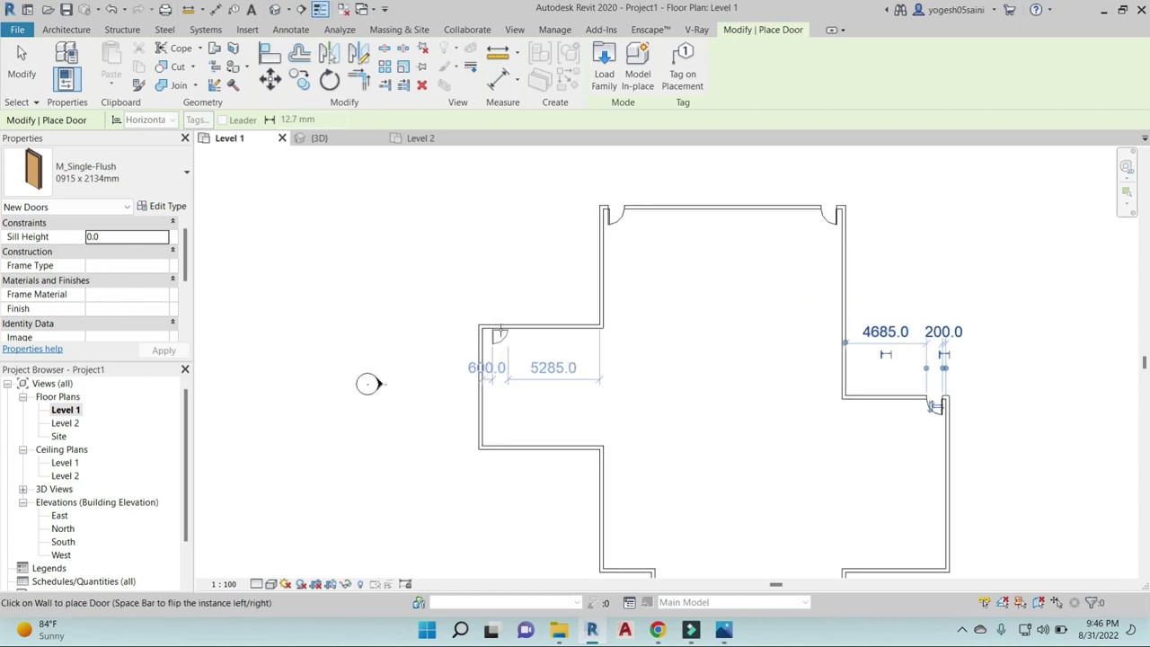
scroll(486, 296, "up", 2)
scroll(539, 284, "up", 2)
left_click(143, 172)
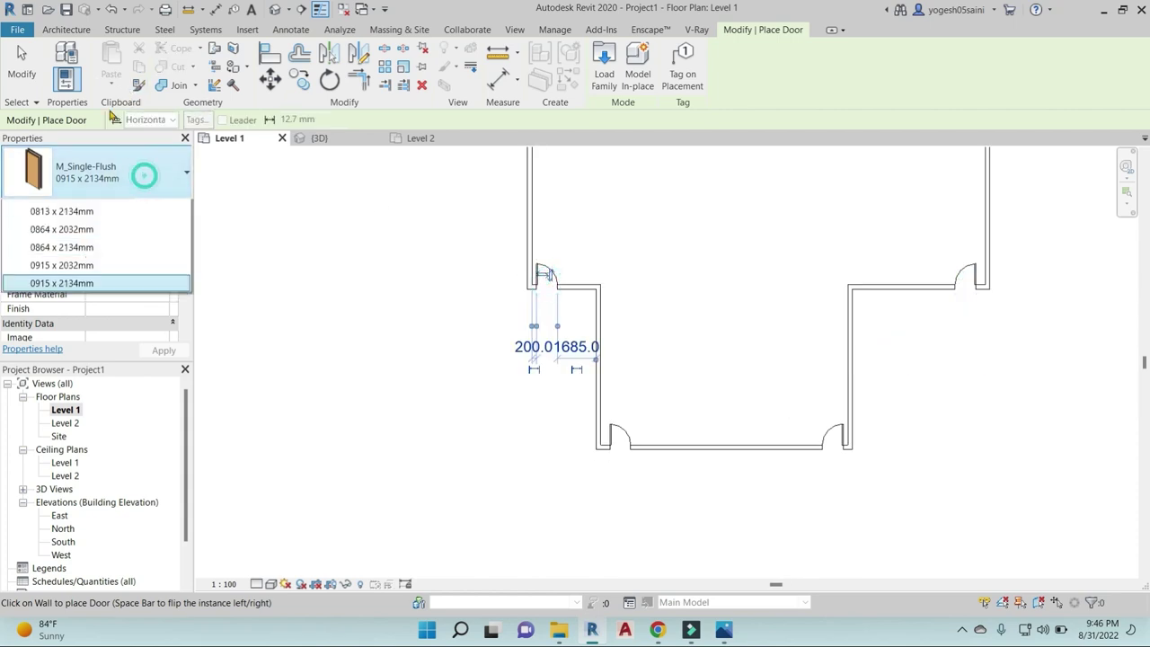
left_click(65, 30)
left_click(128, 65)
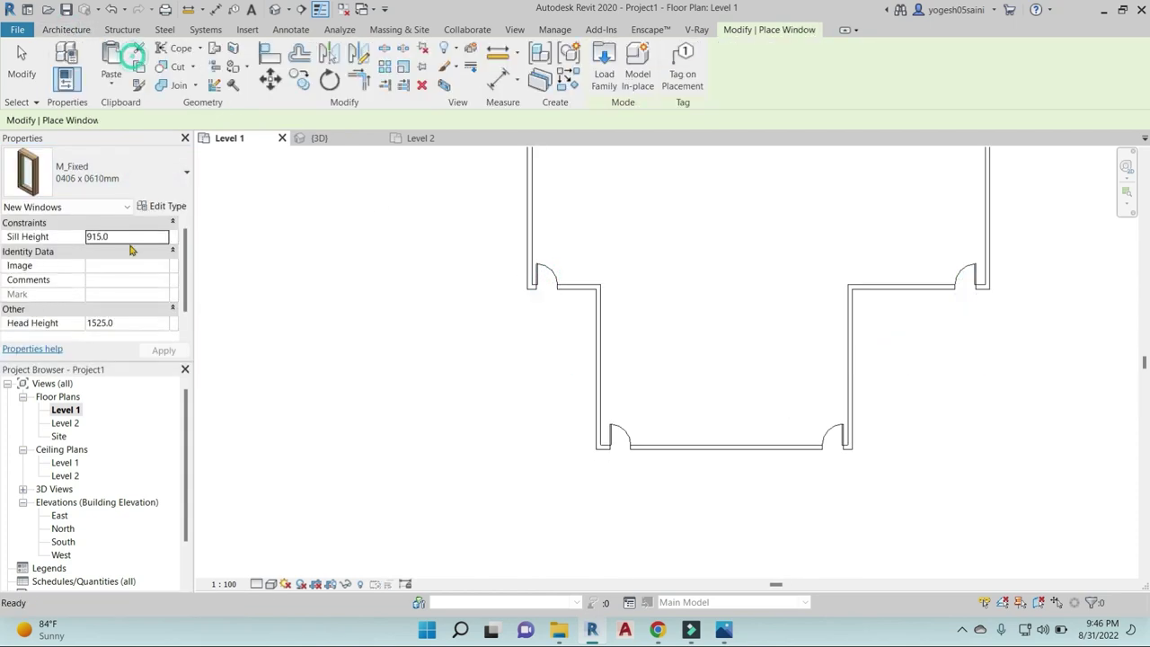
- Choose M_Fixed 0915 x 1830mm and place windows in the bottom, left and top walls
left_click(149, 172)
left_click(81, 399)
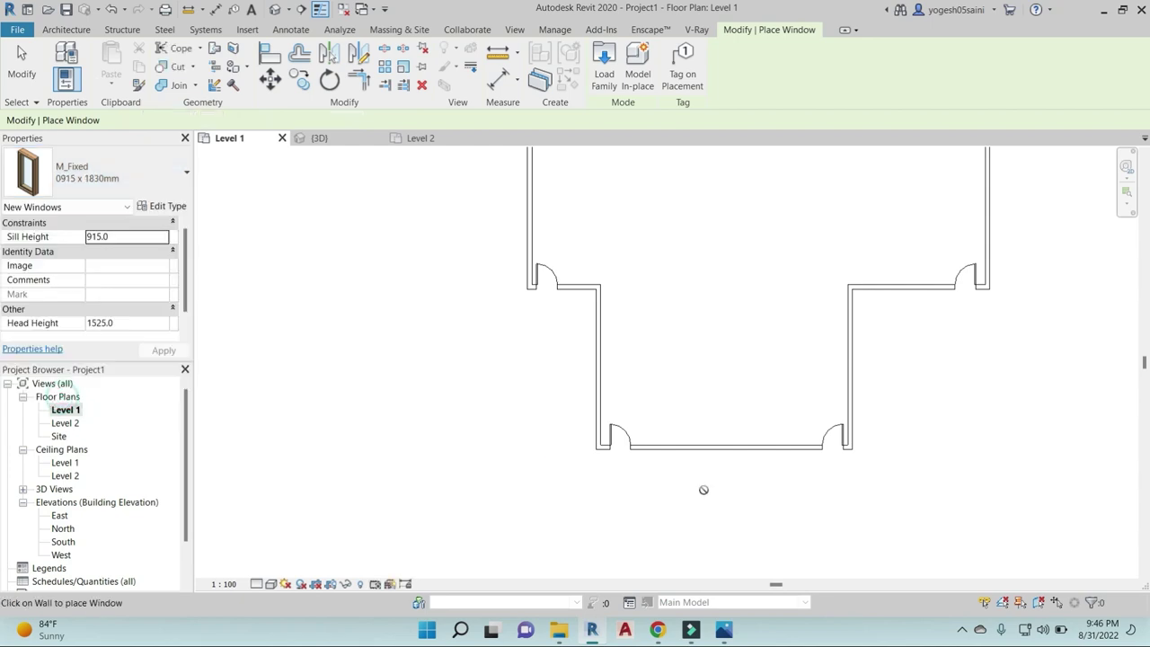
left_click(760, 446)
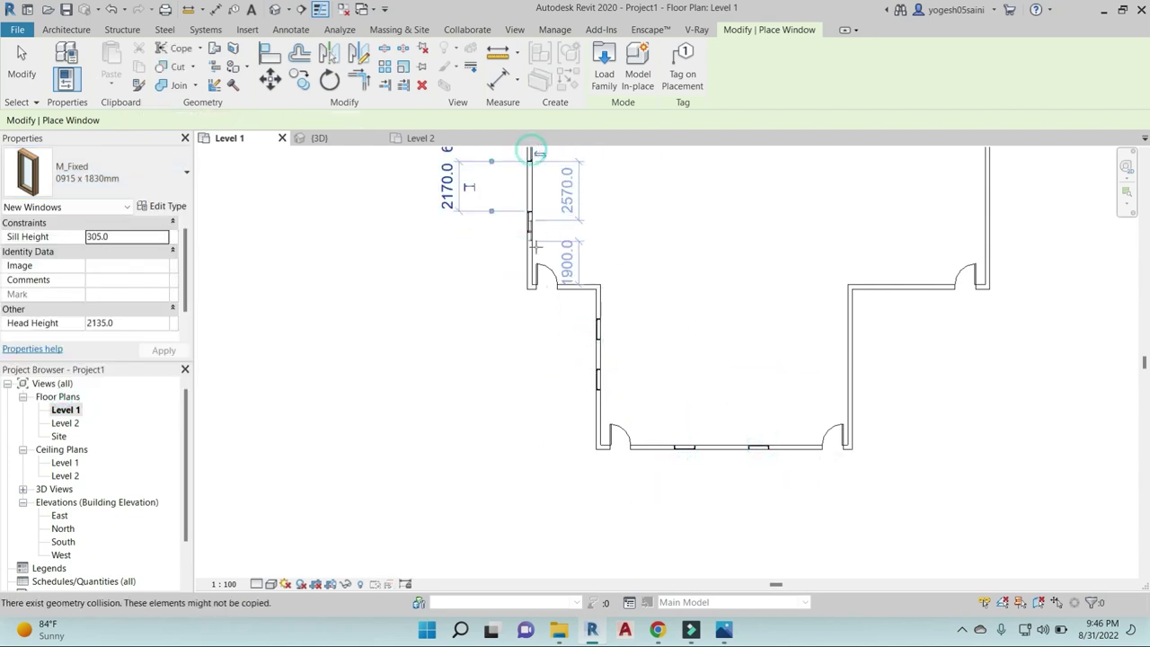
middle_click_drag(526, 147, 558, 394)
left_click(456, 369)
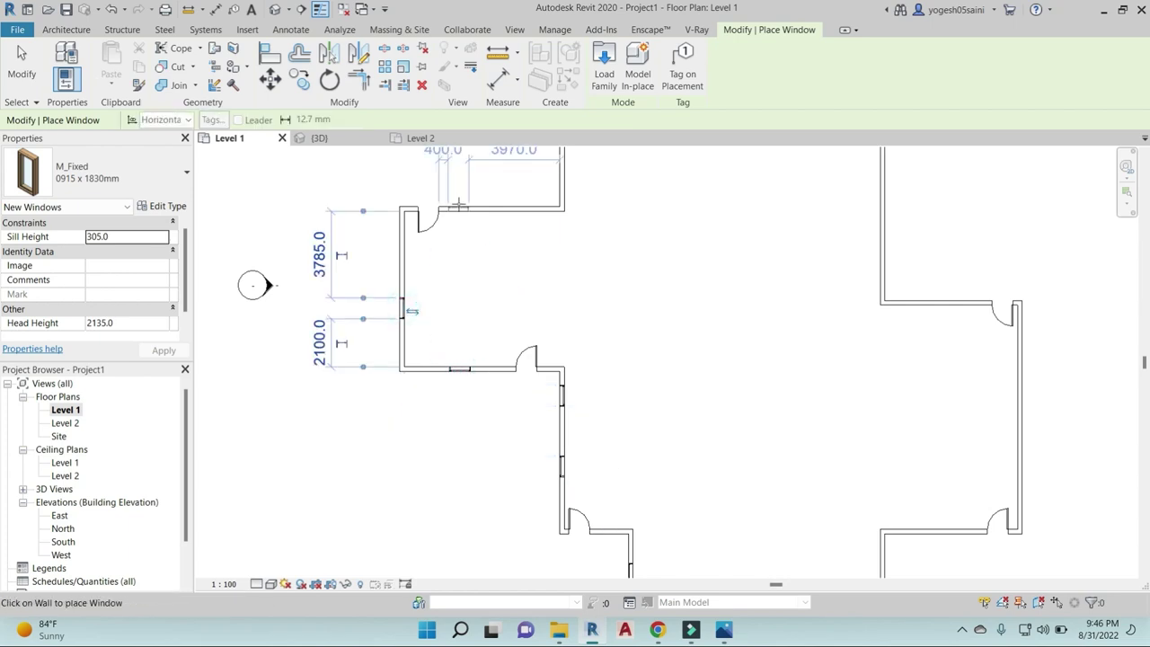
left_click(402, 309)
left_click(459, 209)
- Place another window in the upper top wall, then finish and select the upper-right wall
middle_click_drag(651, 282, 636, 474)
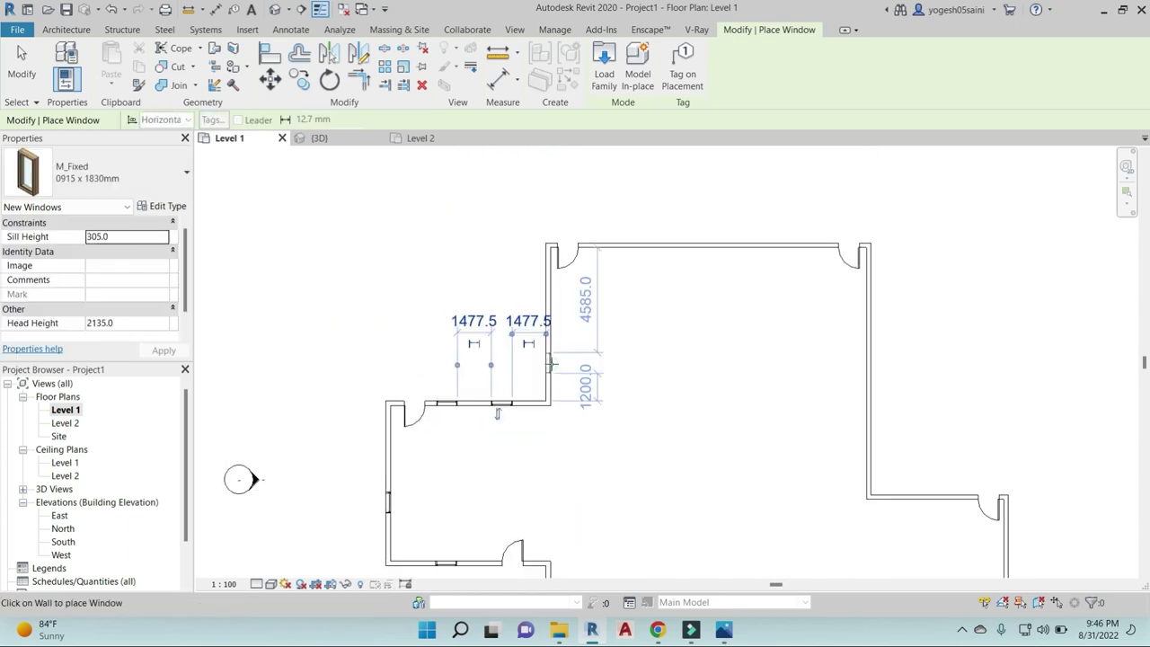
left_click(643, 244)
middle_click_drag(719, 267, 713, 405)
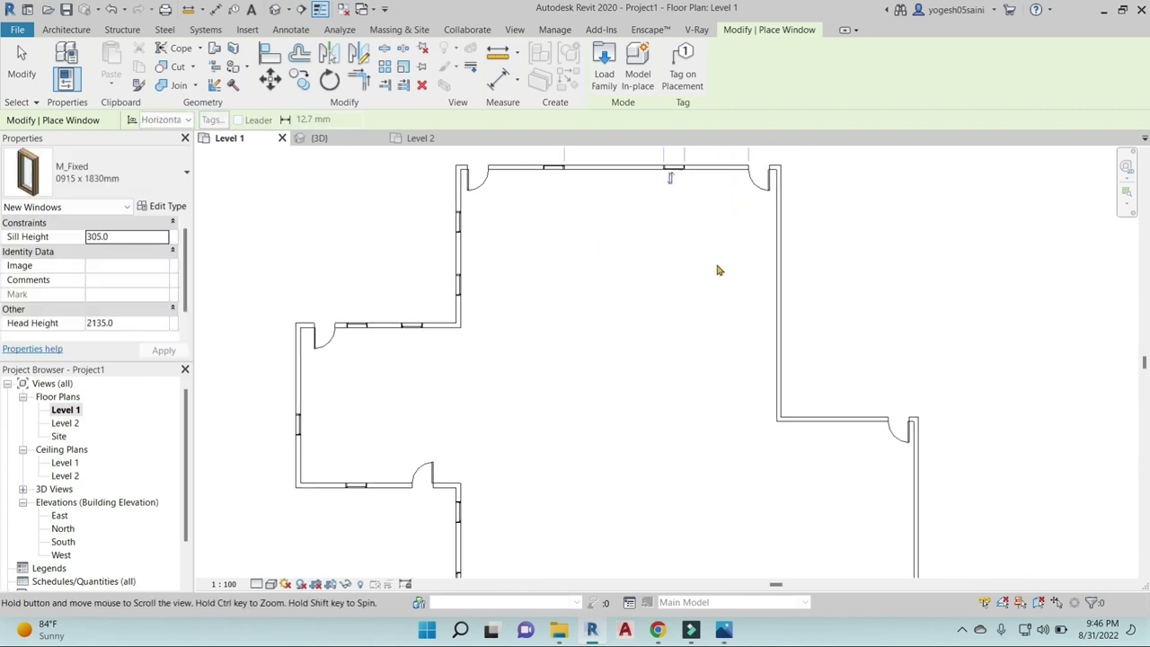
scroll(713, 404, "down", 3)
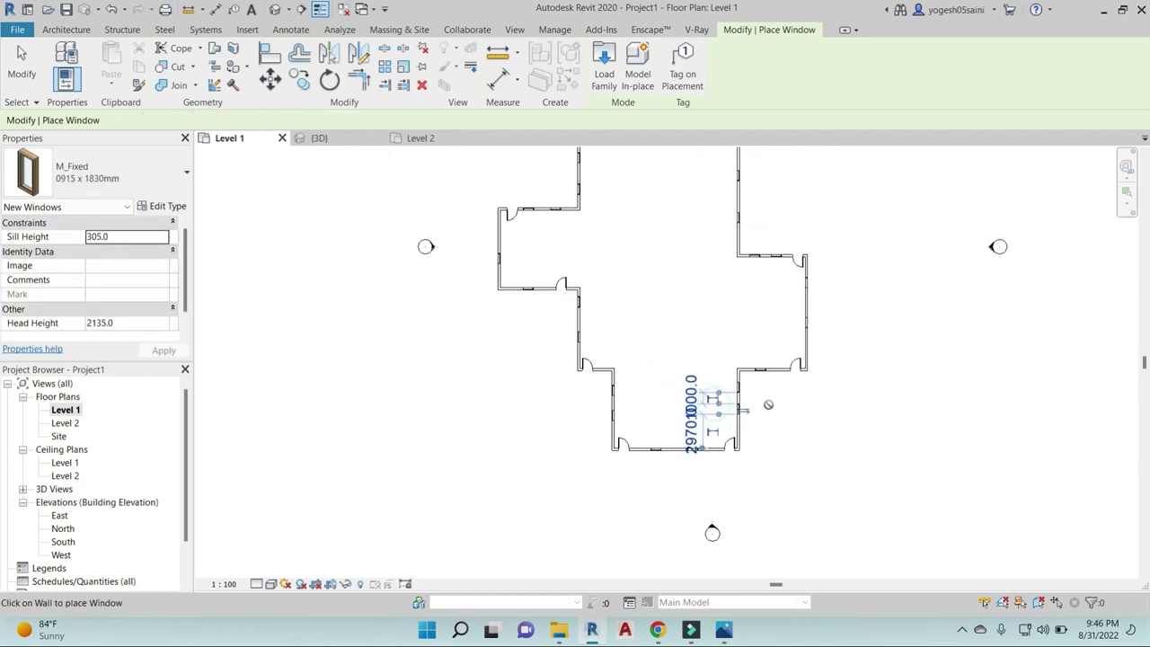
key("Escape")
key("Escape")
left_click(753, 257)
scroll(764, 393, "down", 2)
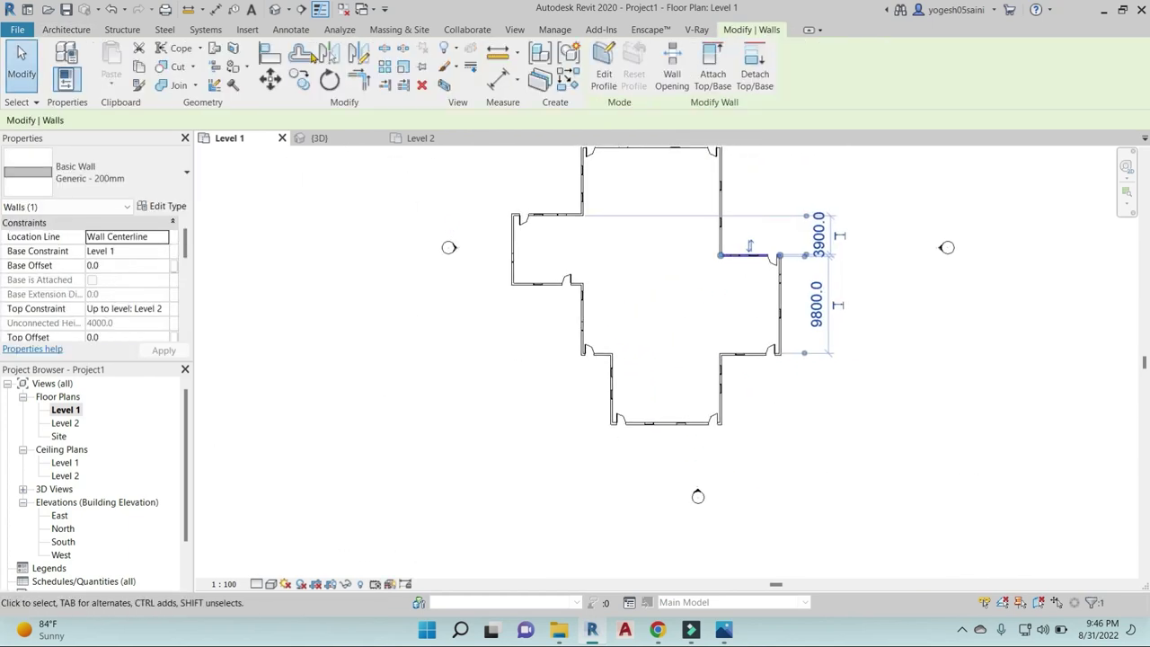
- Open the default 3D view of the house and switch its visual style to Shaded
left_click(277, 8)
middle_click_drag(722, 413, 700, 339, "shift")
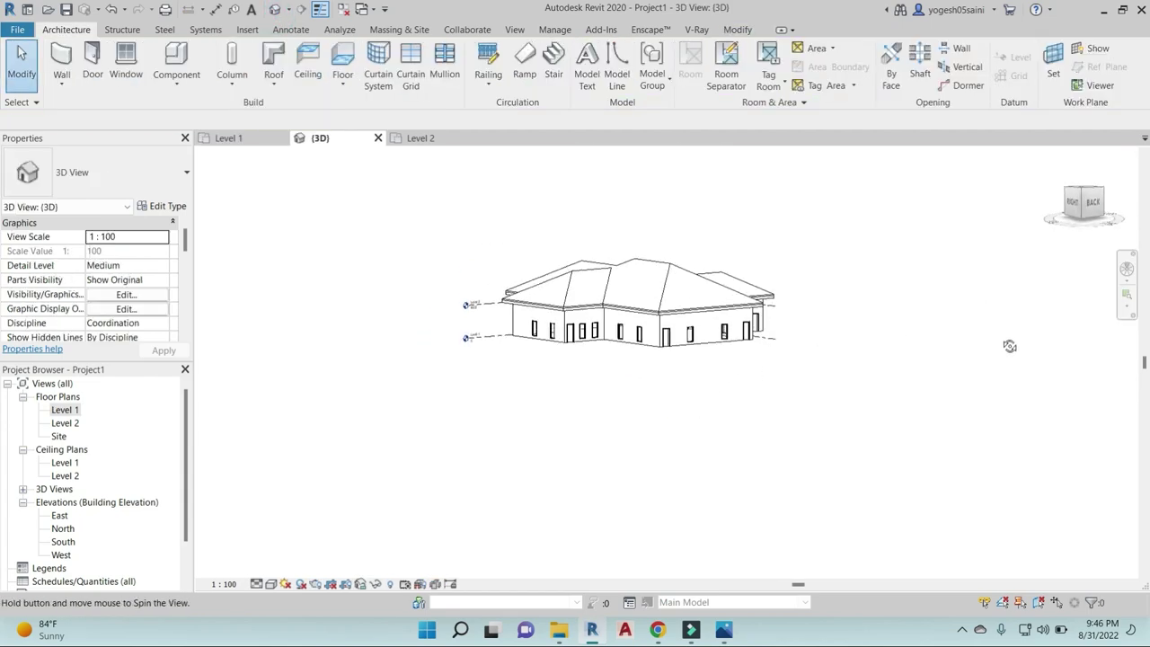
scroll(700, 340, "up", 4)
left_click(663, 346)
key("s")
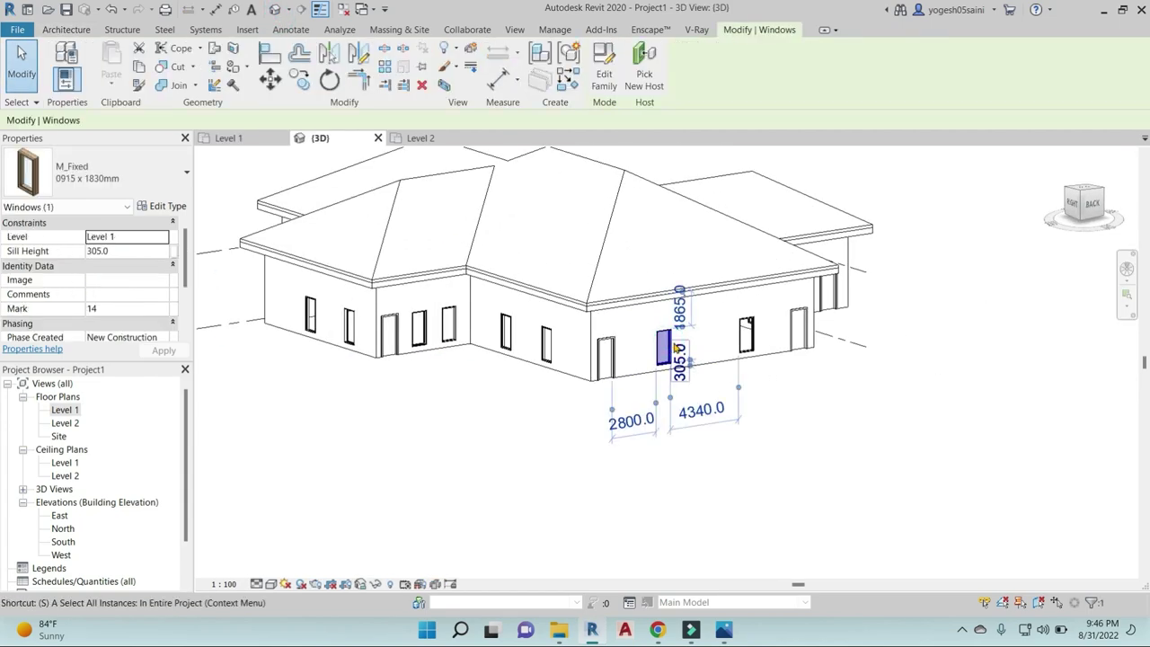
key("a")
key("Escape")
middle_click_drag(775, 355, 771, 357, "shift")
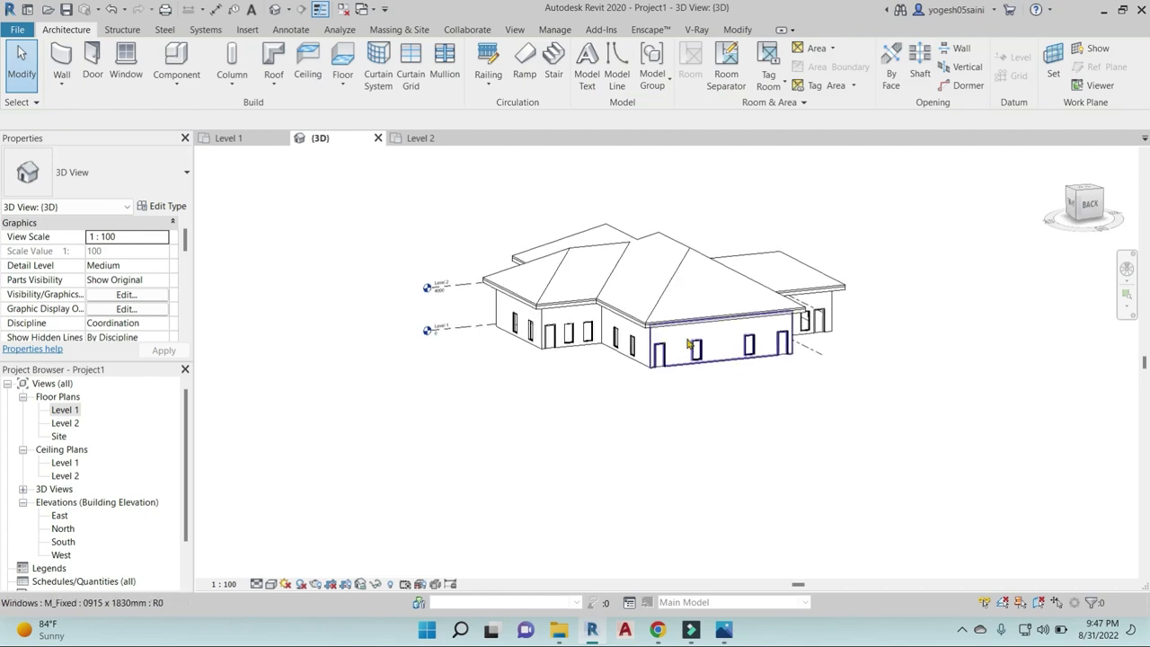
left_click(770, 357)
key("s")
key("a")
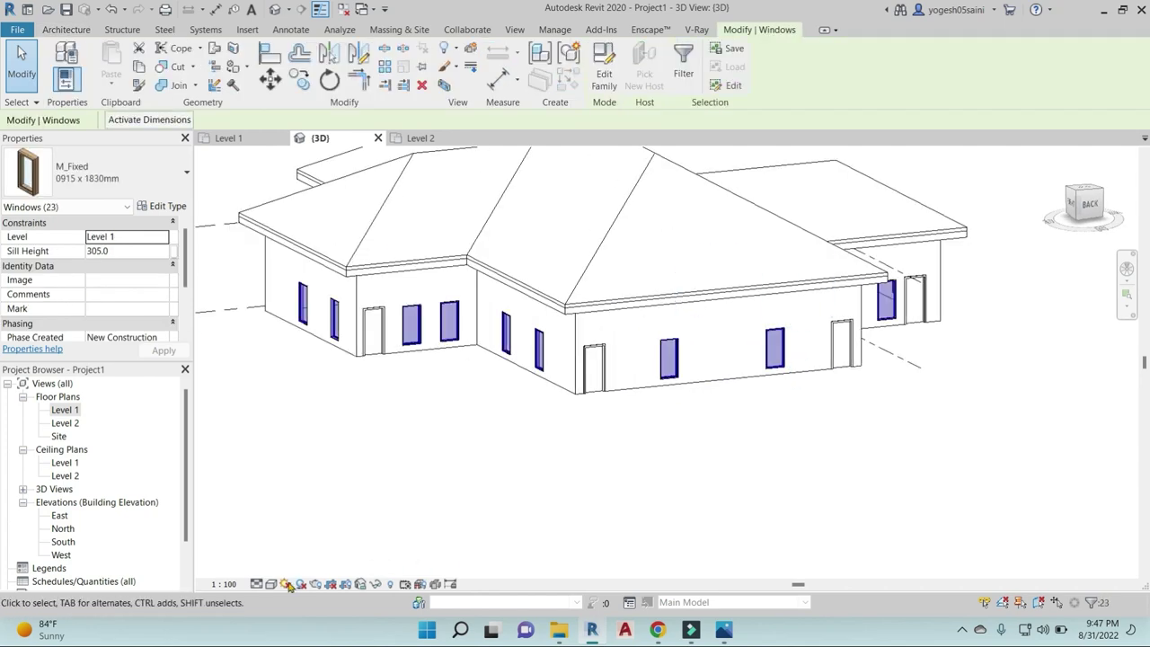
left_click(271, 585)
left_click(323, 553)
- Select all 23 windows and set their type to 1500 height with a 900 sill
mouse_move(709, 440)
middle_mouse_down("shift")
mouse_move(893, 412)
mouse_move(764, 396)
middle_mouse_up("shift")
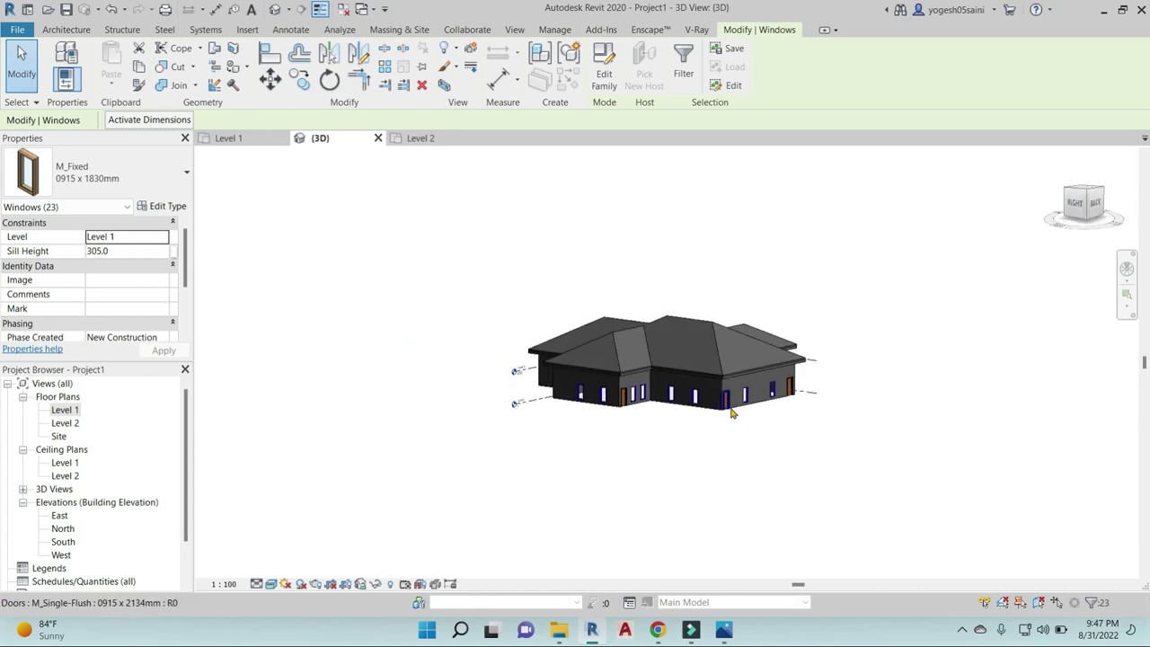
scroll(767, 379, "up", 2)
key("Escape")
left_click(762, 381)
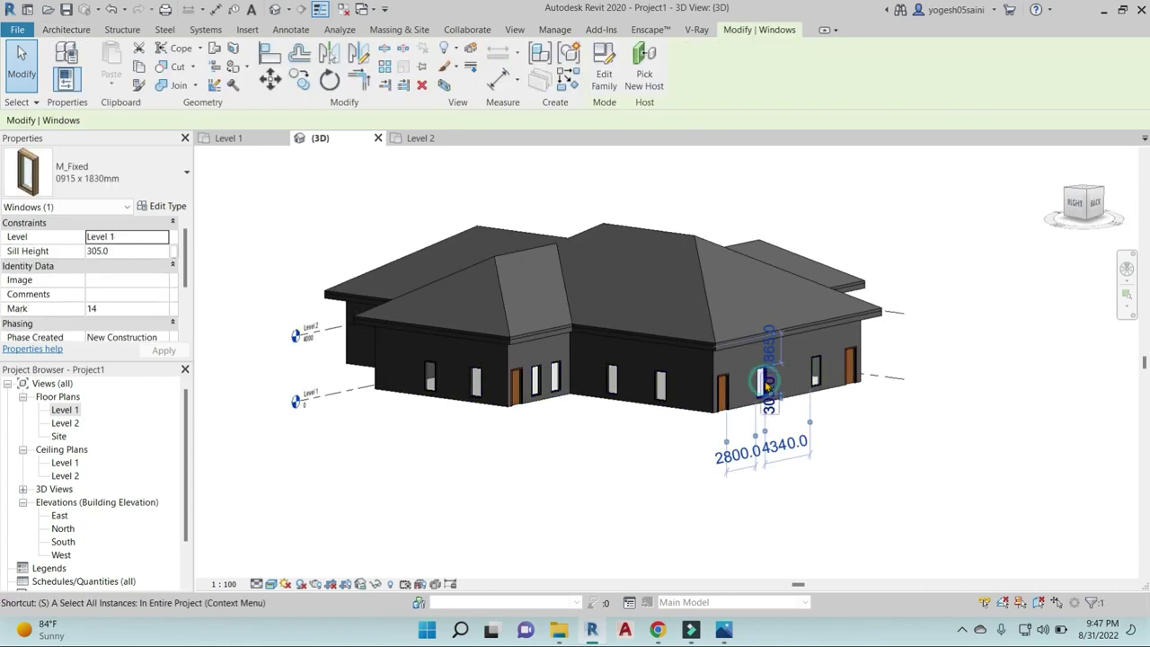
key("s")
key("a")
left_click(167, 205)
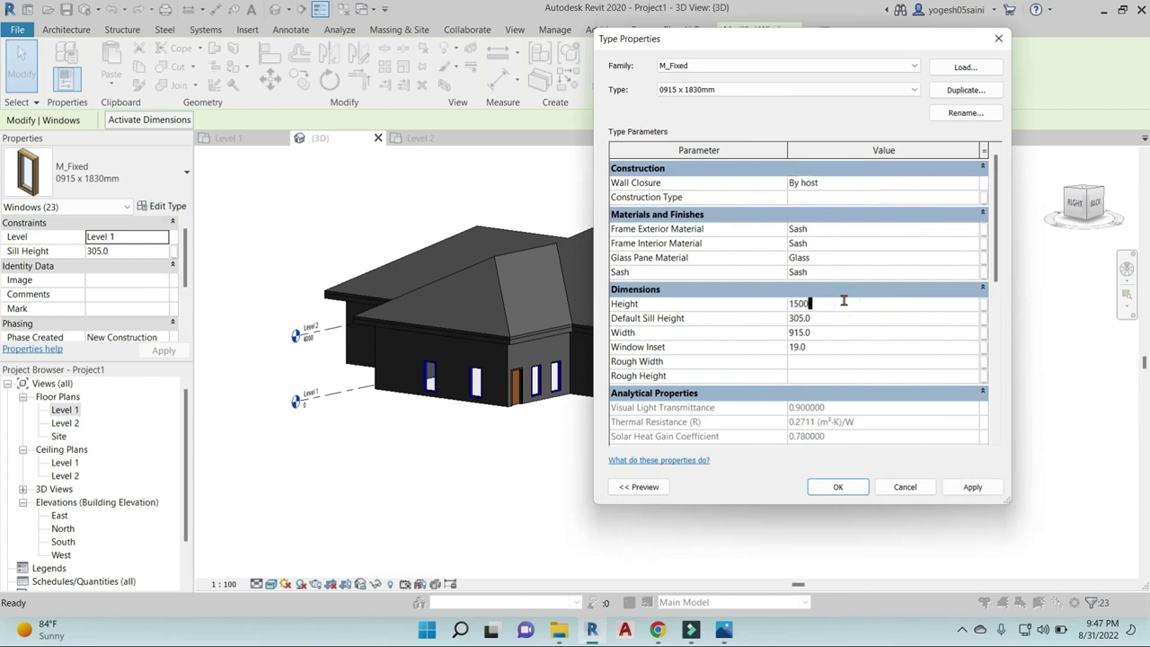
left_click(839, 487)
type("900")
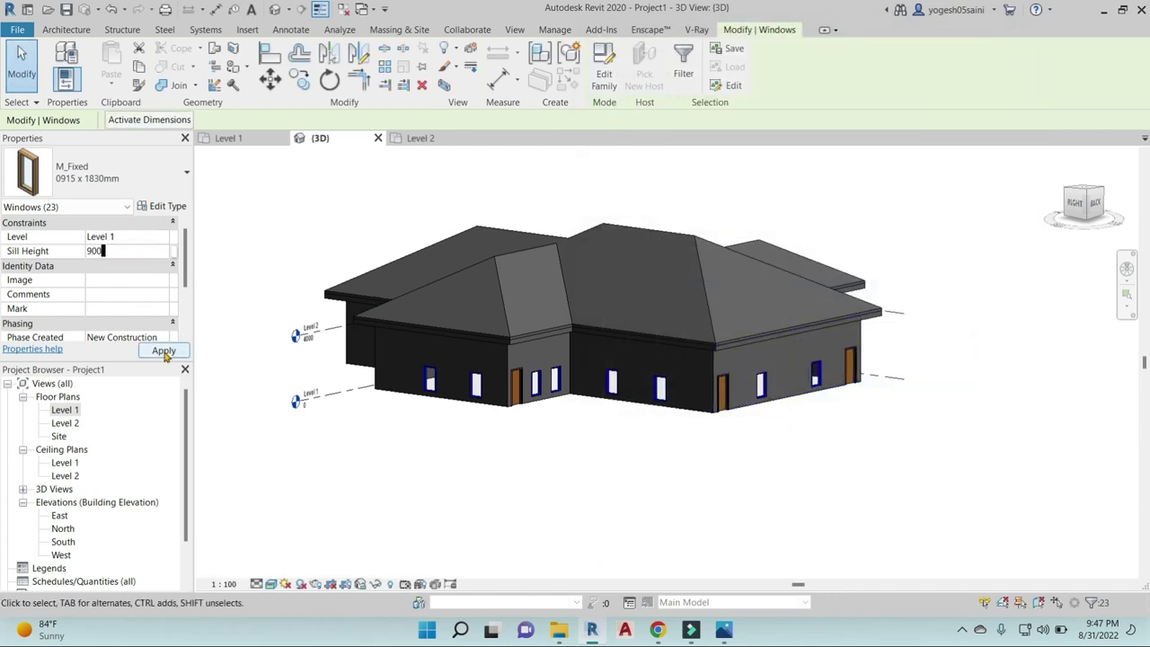
left_click(165, 352)
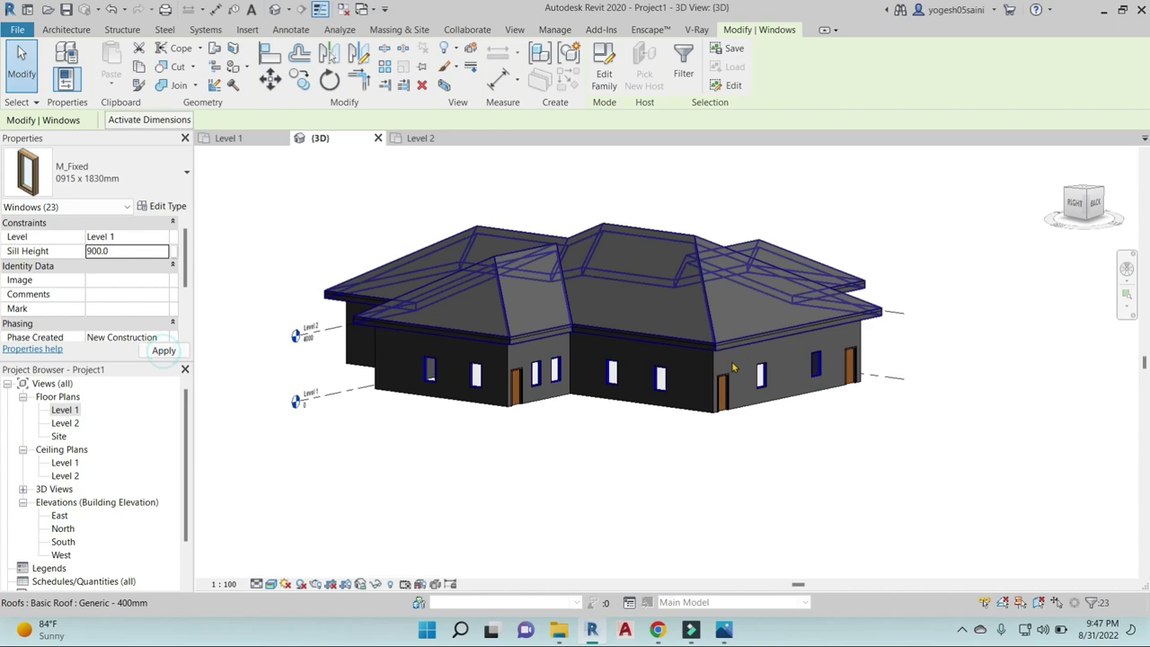
- Select all 9 doors and change the door type height to 2400
scroll(629, 360, "up", 5)
left_click(713, 395)
key("s")
key("a")
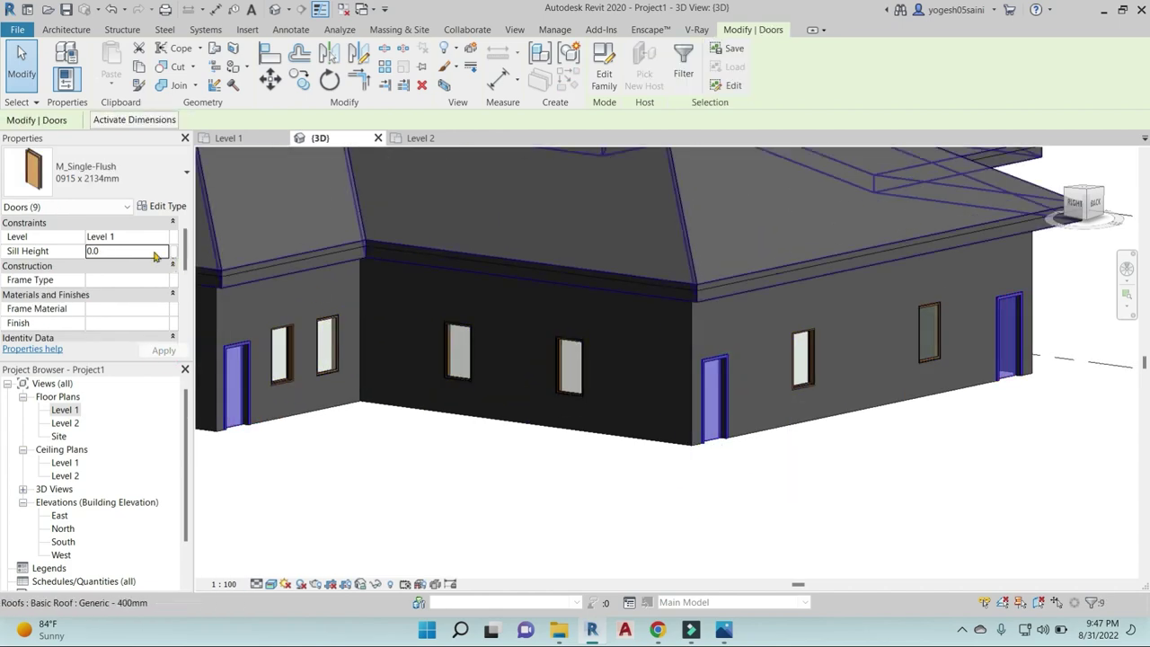
left_click(164, 206)
left_click(822, 304)
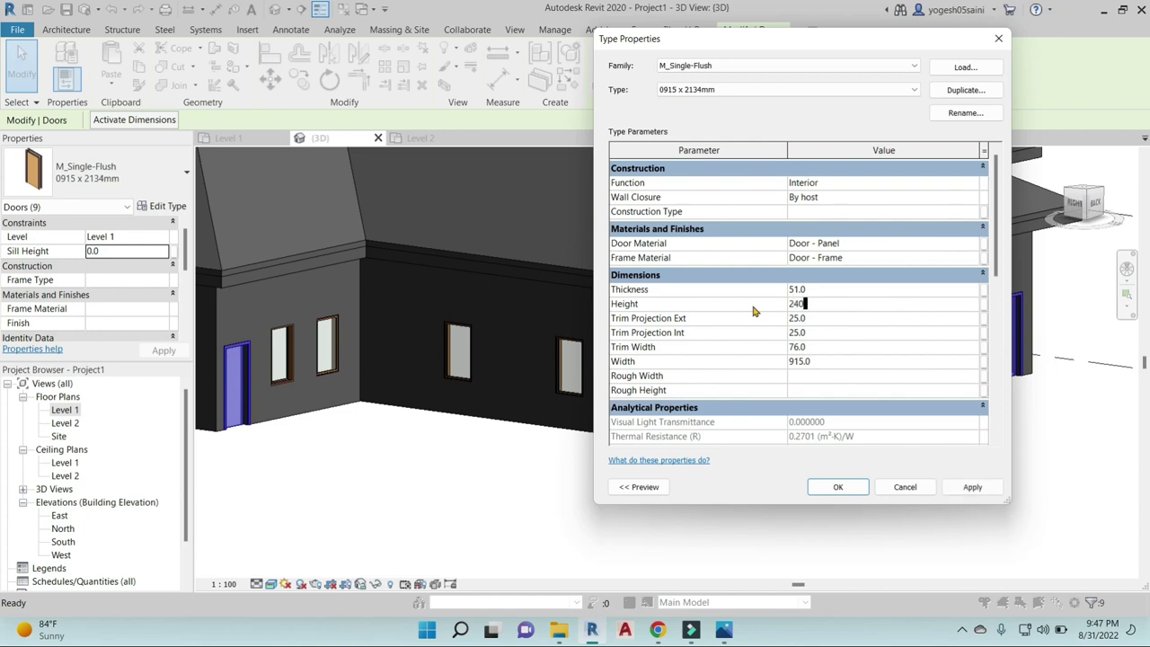
left_click(839, 487)
- Select the roof and open the Generic - 400mm roof's Type Properties
scroll(855, 465, "down", 4)
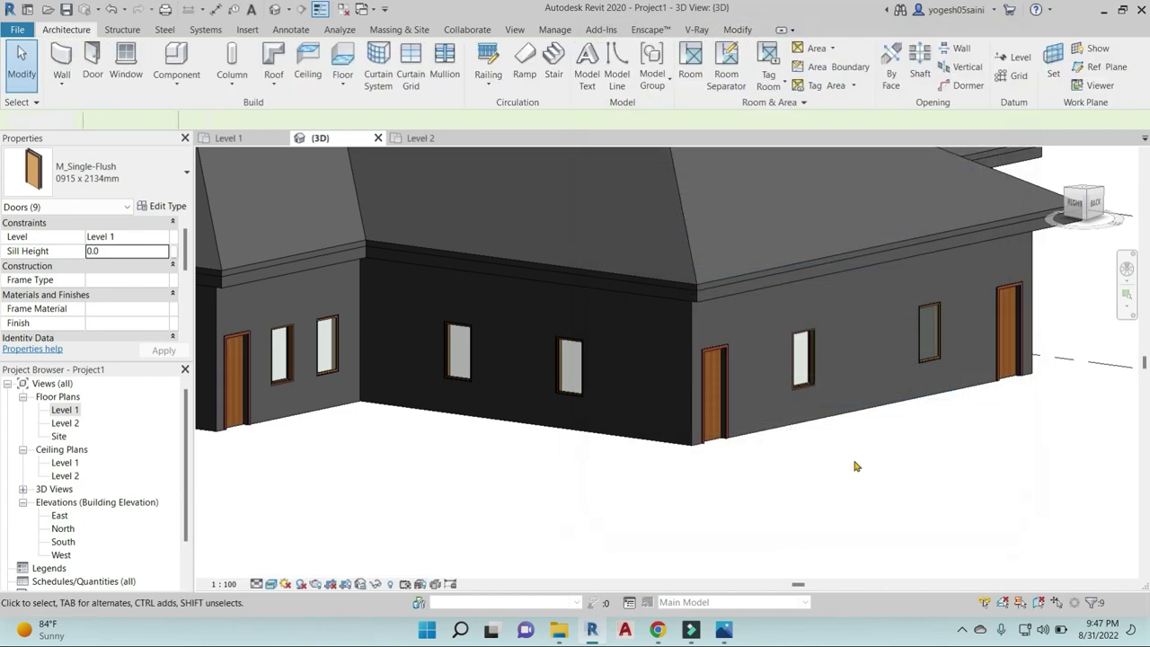
key("Escape")
mouse_move(865, 431)
middle_mouse_down("shift")
mouse_move(906, 493)
mouse_move(912, 452)
mouse_move(560, 458)
mouse_move(527, 491)
mouse_move(776, 528)
mouse_move(588, 511)
middle_mouse_up("shift")
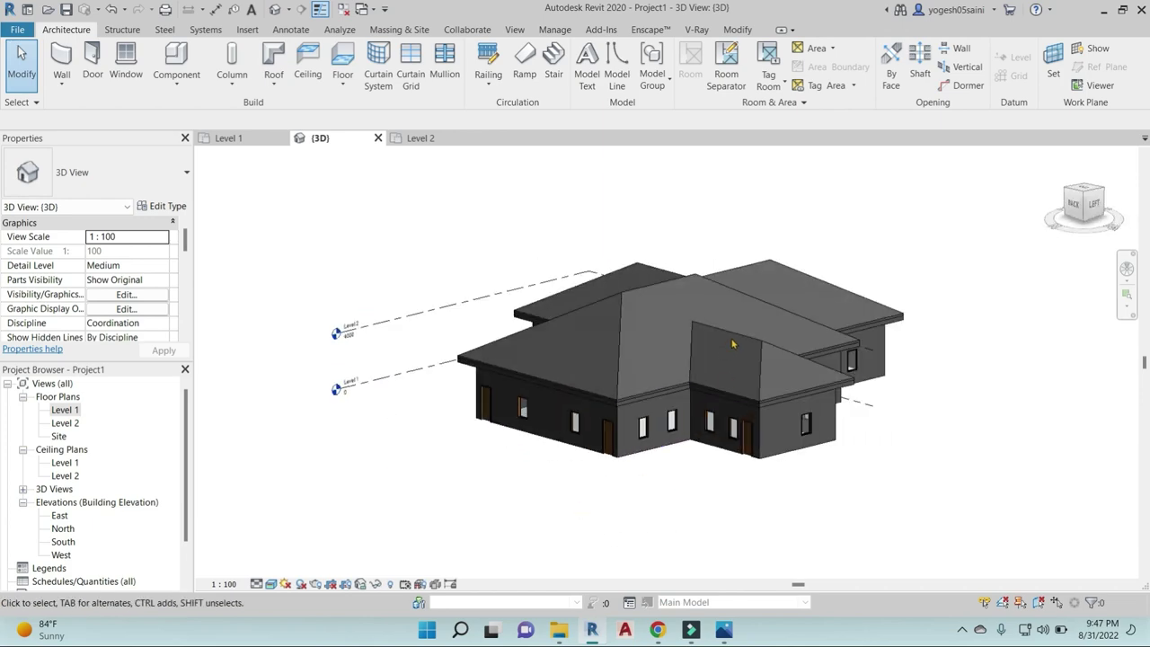
left_click(762, 340)
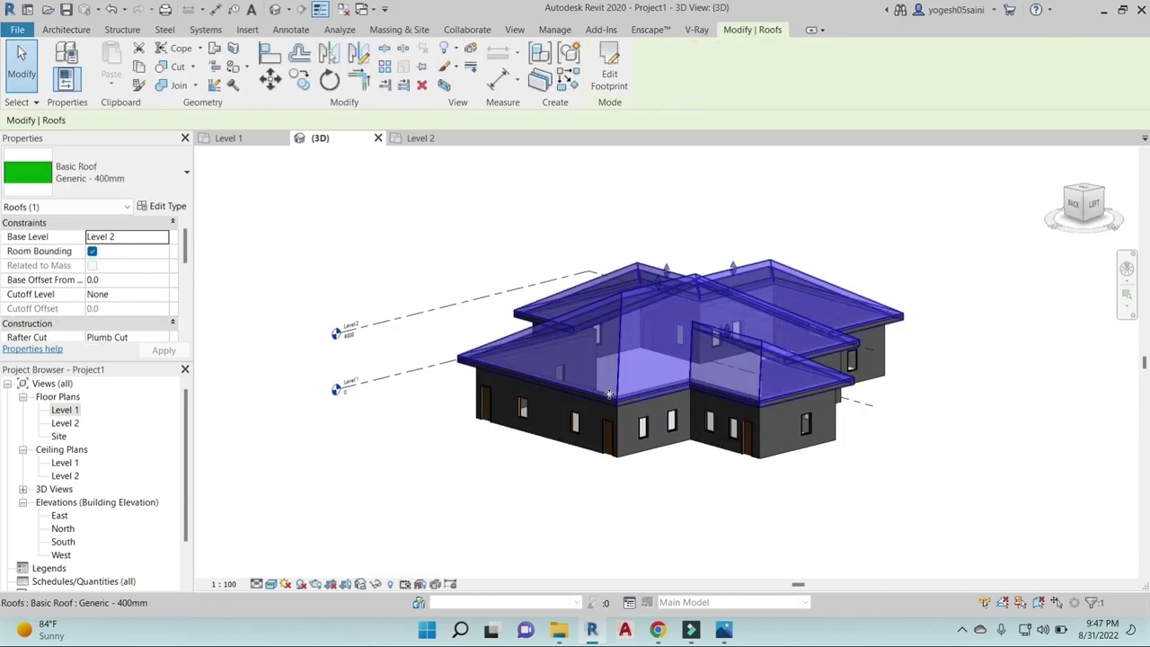
scroll(654, 396, "up", 3)
middle_click_drag(614, 432, 622, 408)
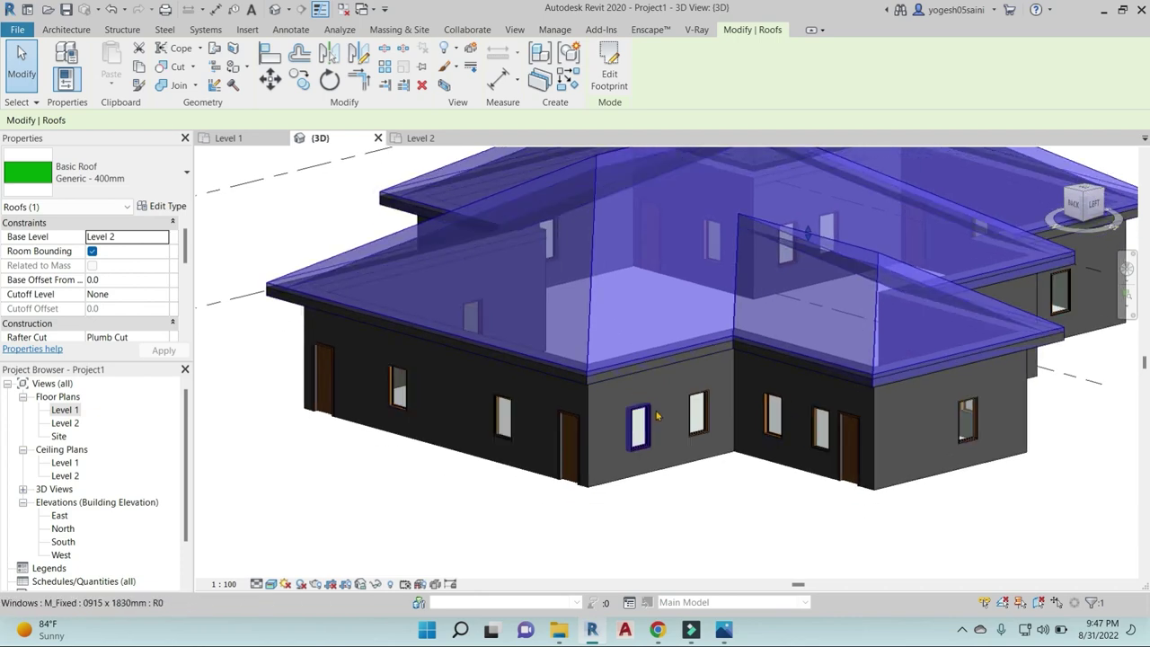
left_click(171, 207)
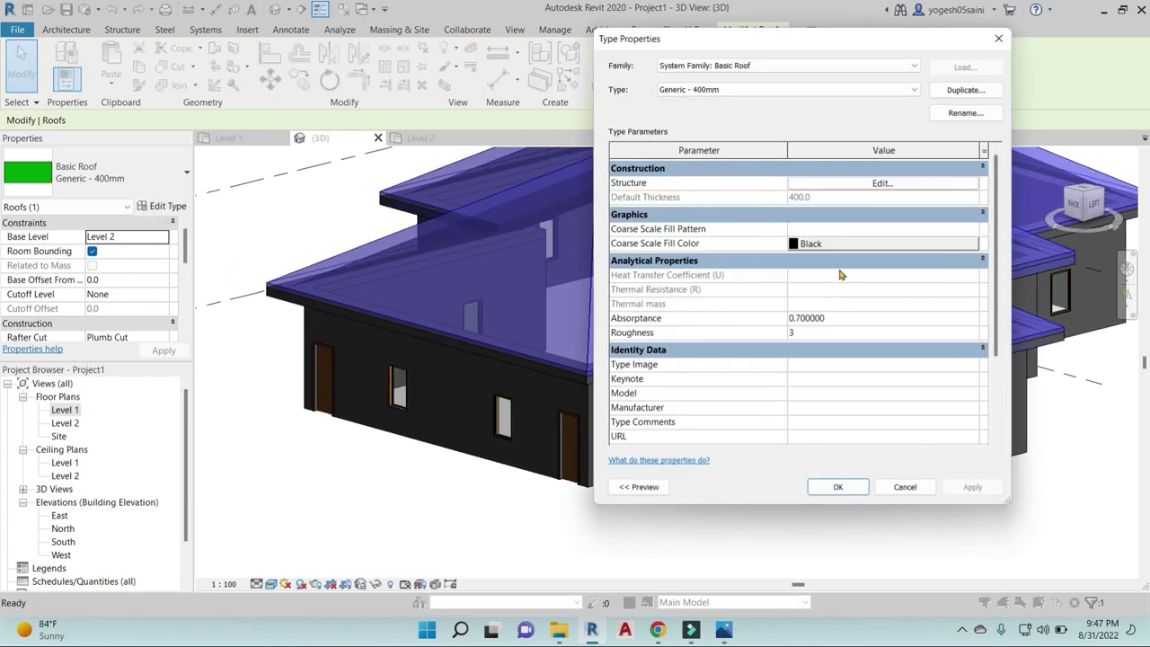
- Set the Generic - 400mm roof's structure layer thickness to 150 and close the type dialogs
left_click(879, 184)
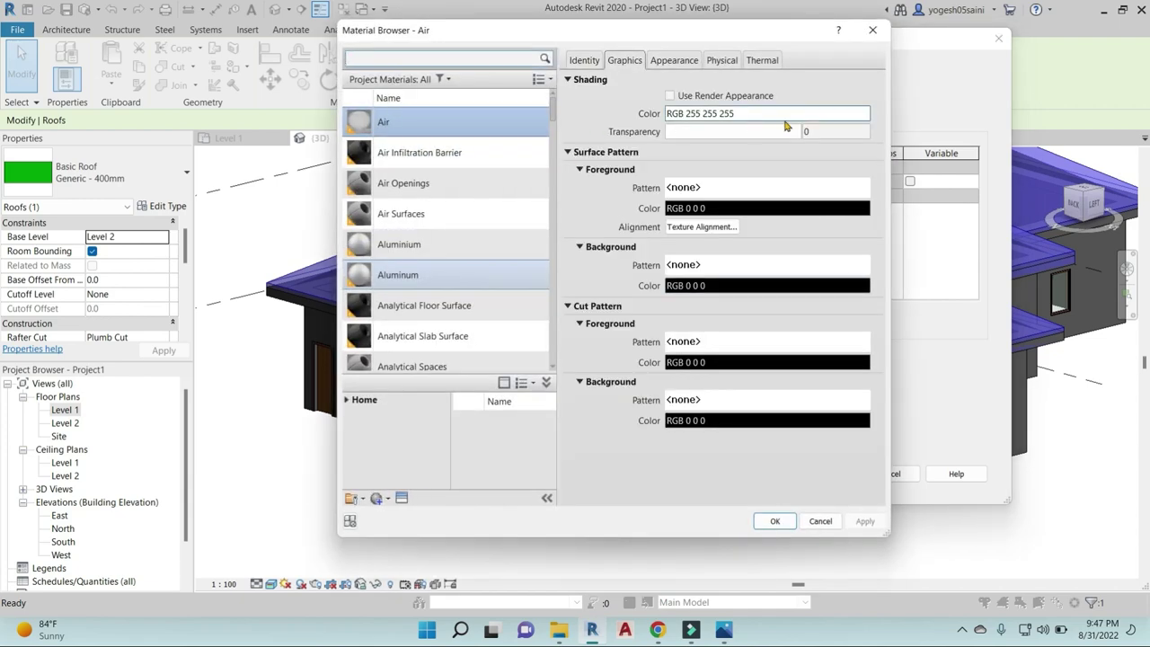
key("Escape")
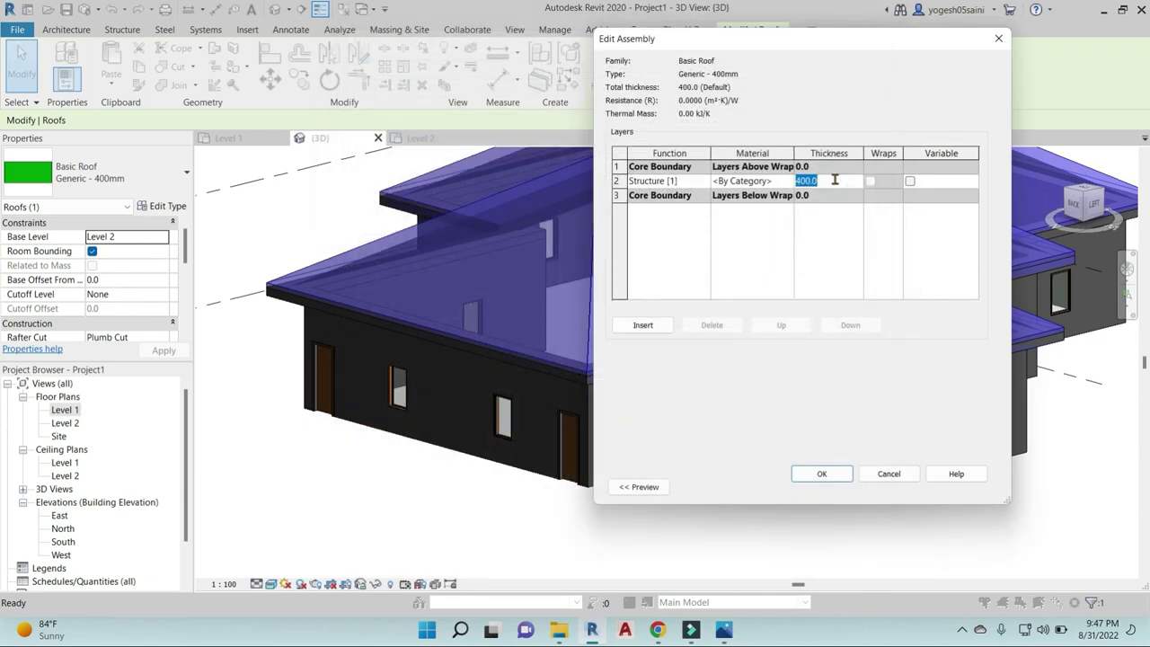
left_click(823, 474)
left_click(844, 487)
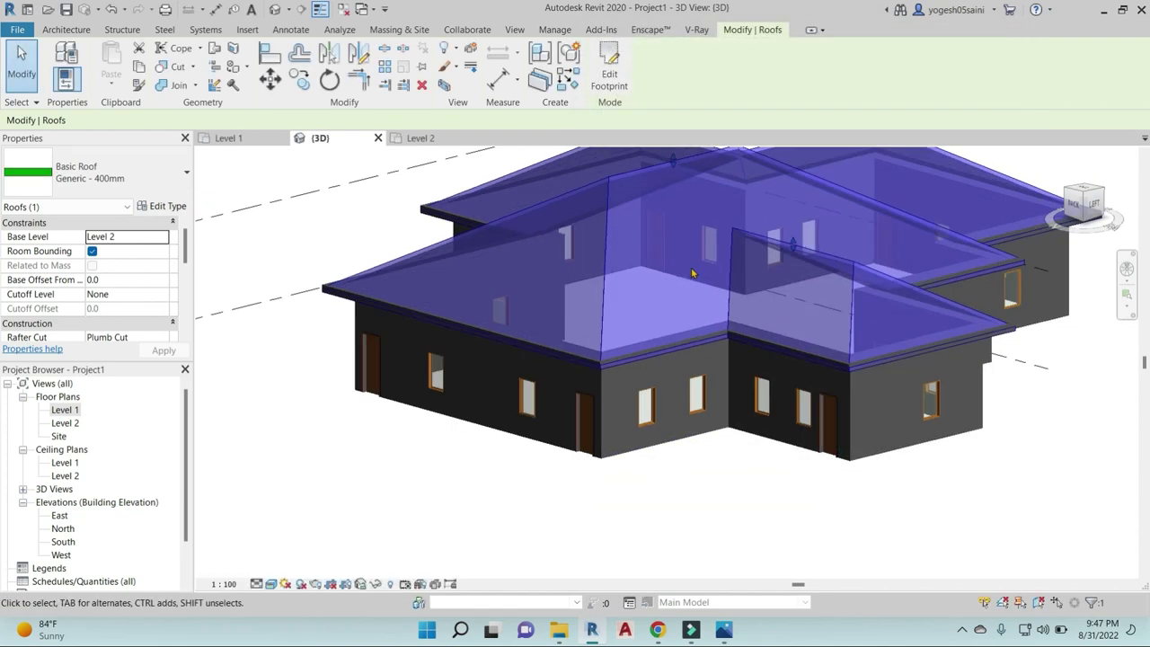
- Reselect the roof and orbit the house to a front-left view
scroll(849, 493, "down", 3)
left_click(881, 452)
left_click(826, 277)
middle_click_drag(831, 343, 690, 266, "shift")
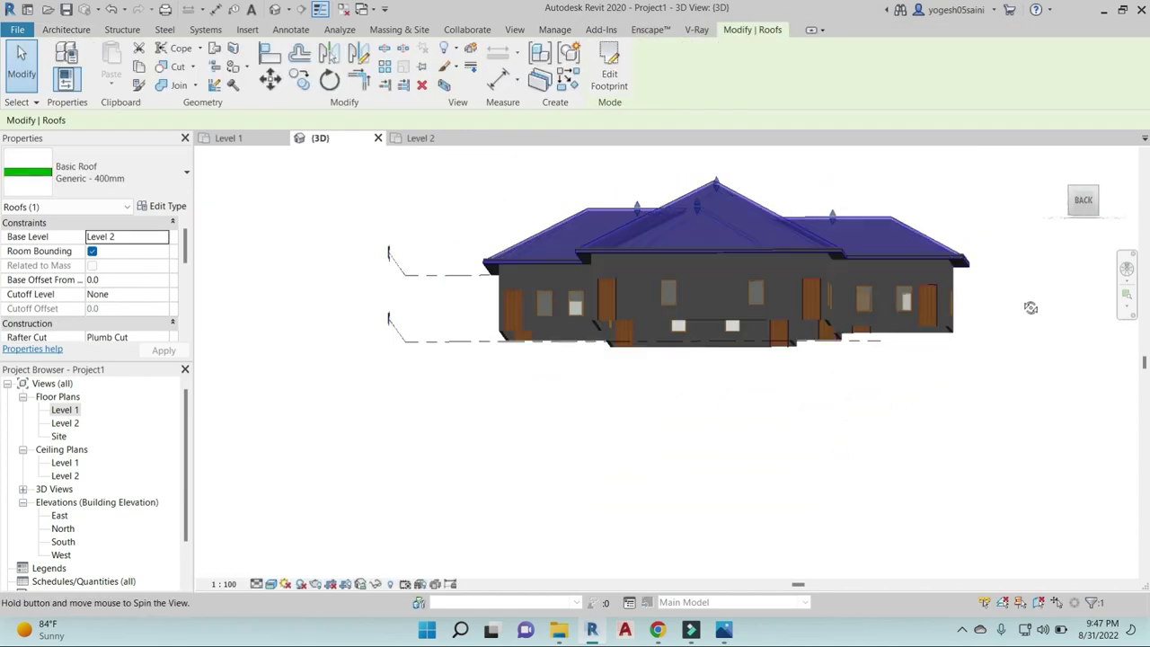
- Change the roof type to Sloped Glazing and view the back of the house
left_click(170, 169)
left_click(86, 481)
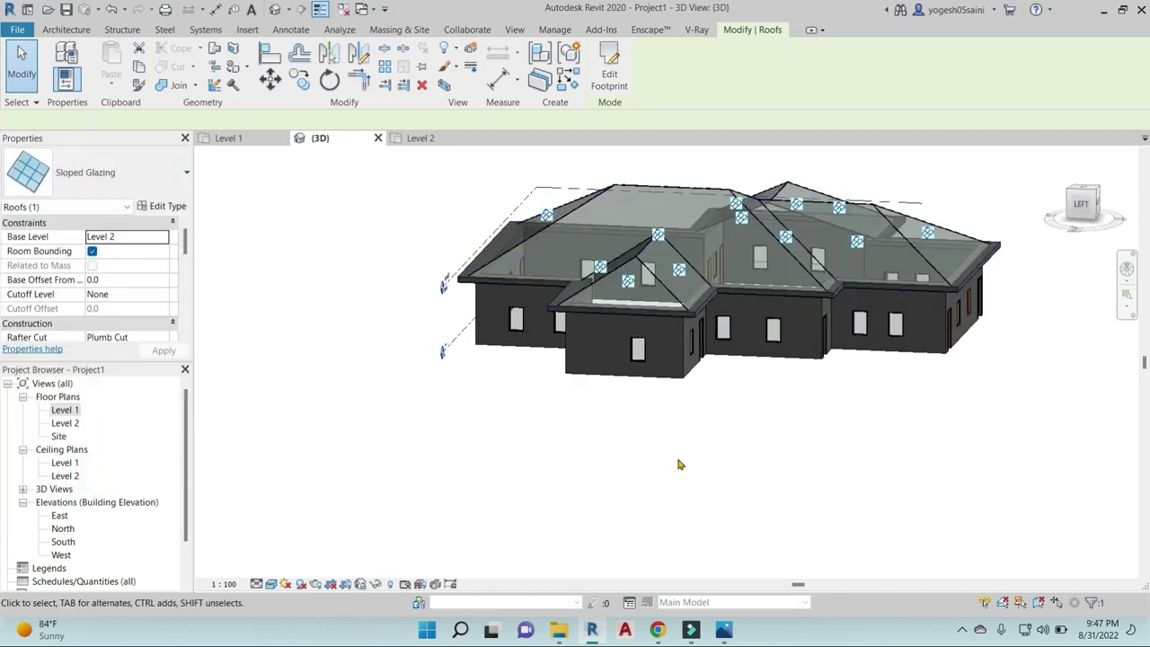
middle_click_drag(660, 467, 803, 505, "shift")
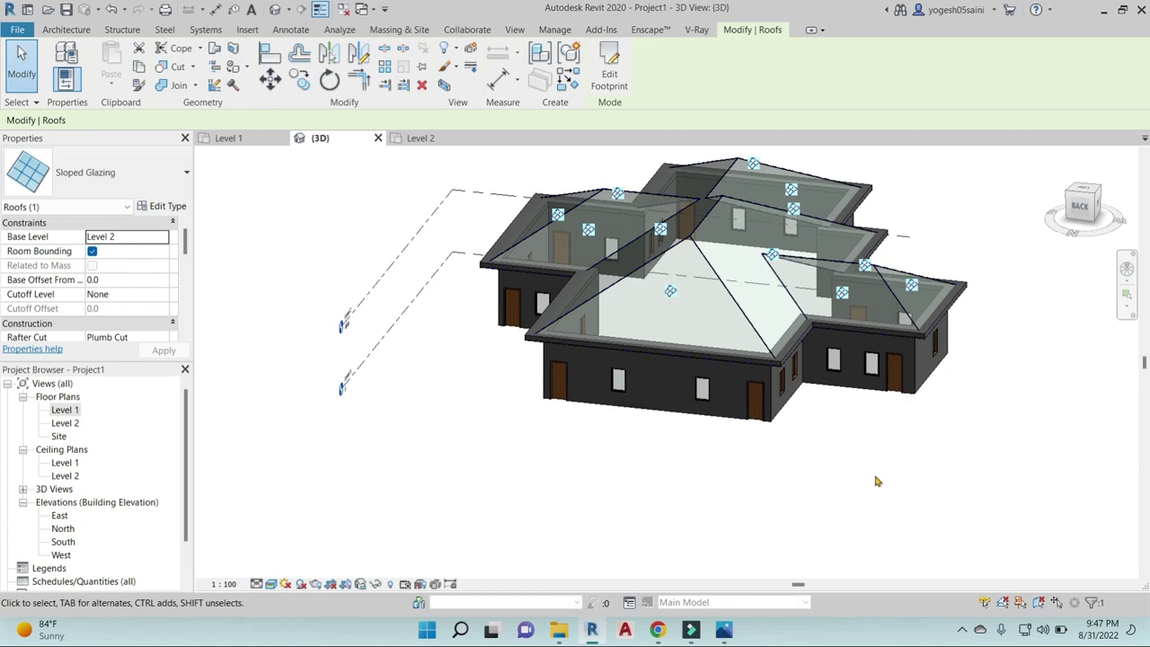
scroll(878, 482, "up", 5)
left_click(877, 478)
mouse_move(877, 478)
middle_mouse_down()
mouse_move(909, 444)
mouse_move(882, 536)
mouse_move(891, 429)
middle_mouse_up()
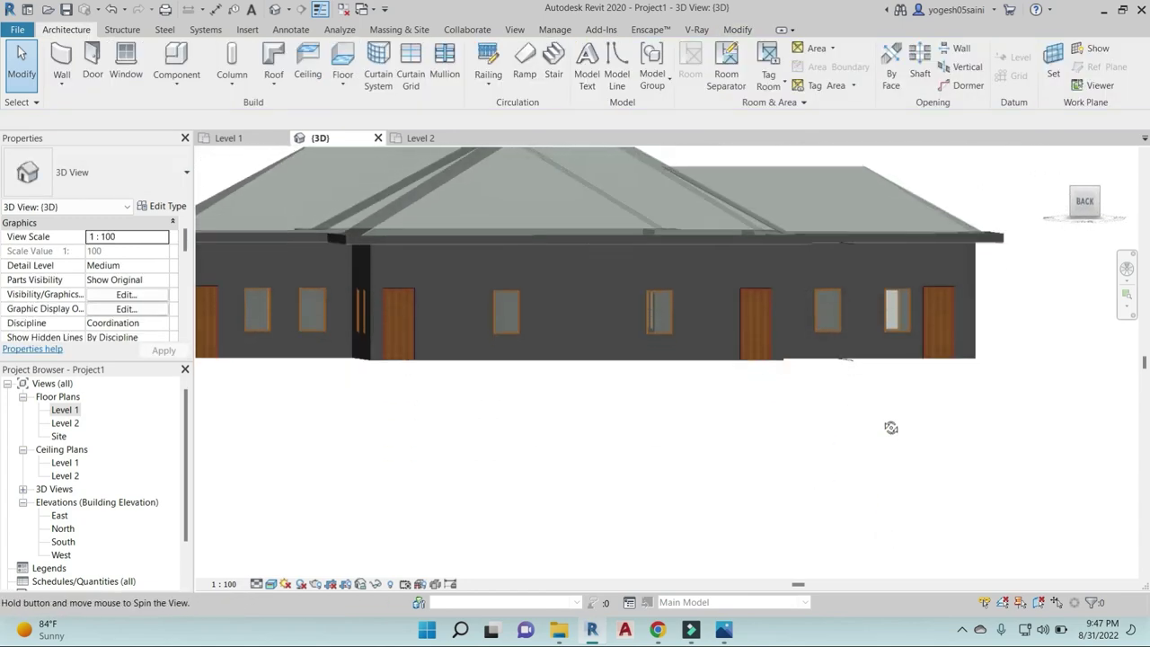
left_click(1095, 200)
- Raise the glazed roof with a Base Offset From Level of 152.4
left_click(803, 351)
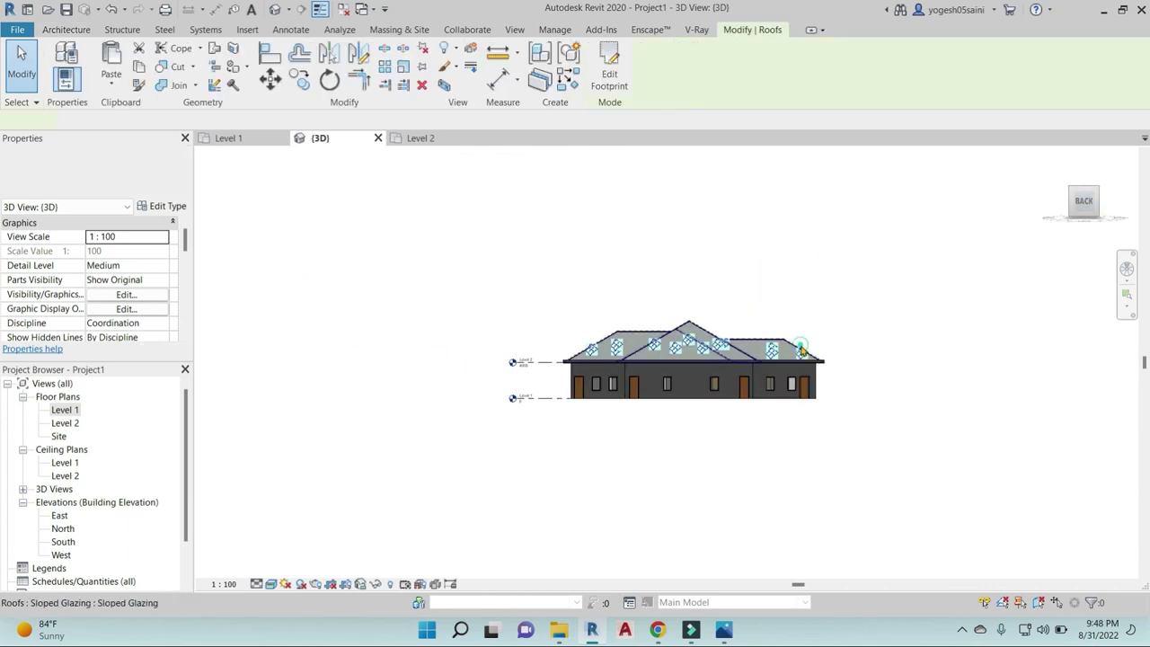
scroll(862, 391, "up", 3)
scroll(878, 342, "up", 2)
scroll(883, 350, "up", 2)
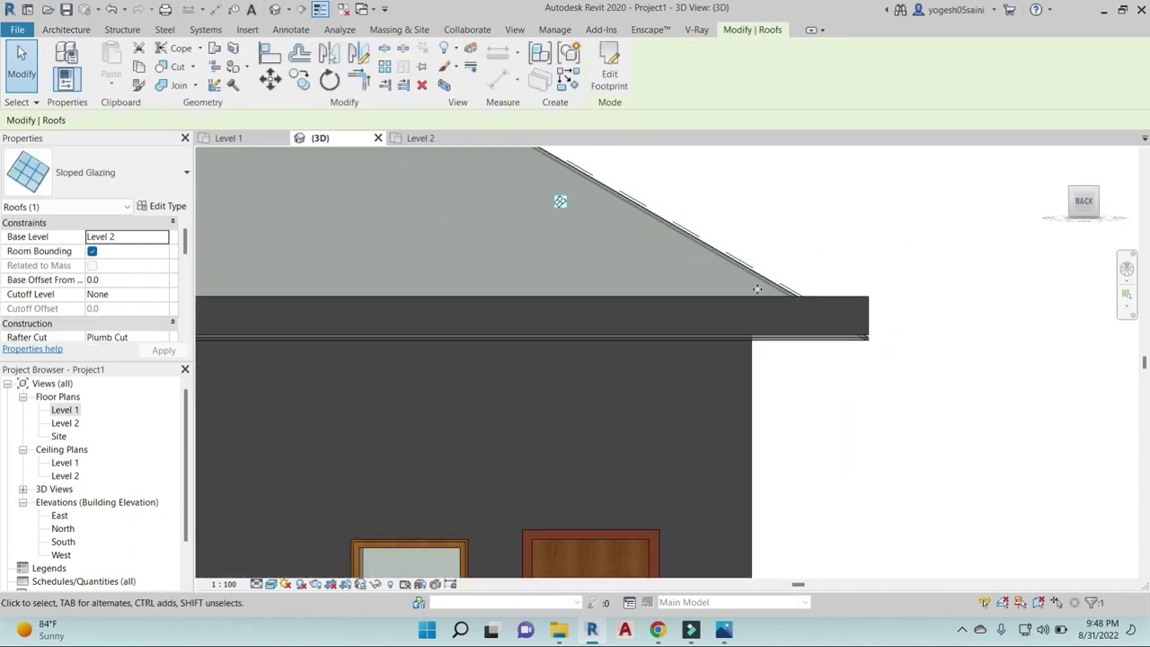
scroll(758, 289, "down", 2)
scroll(771, 296, "up", 1)
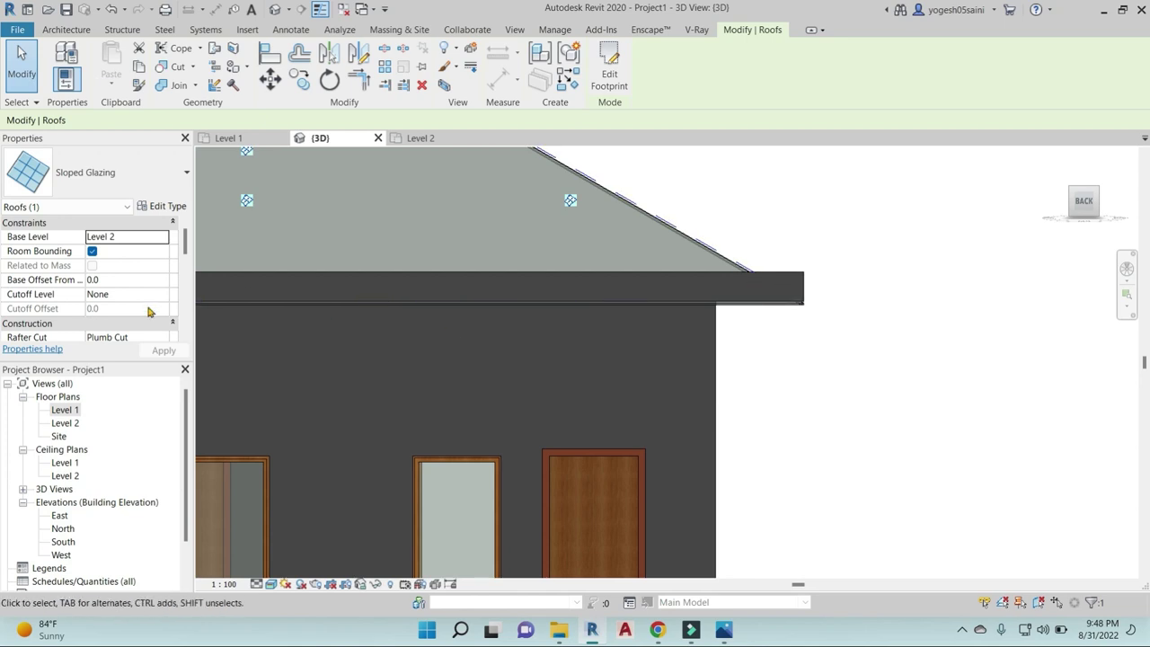
left_click(126, 284)
type("152.4")
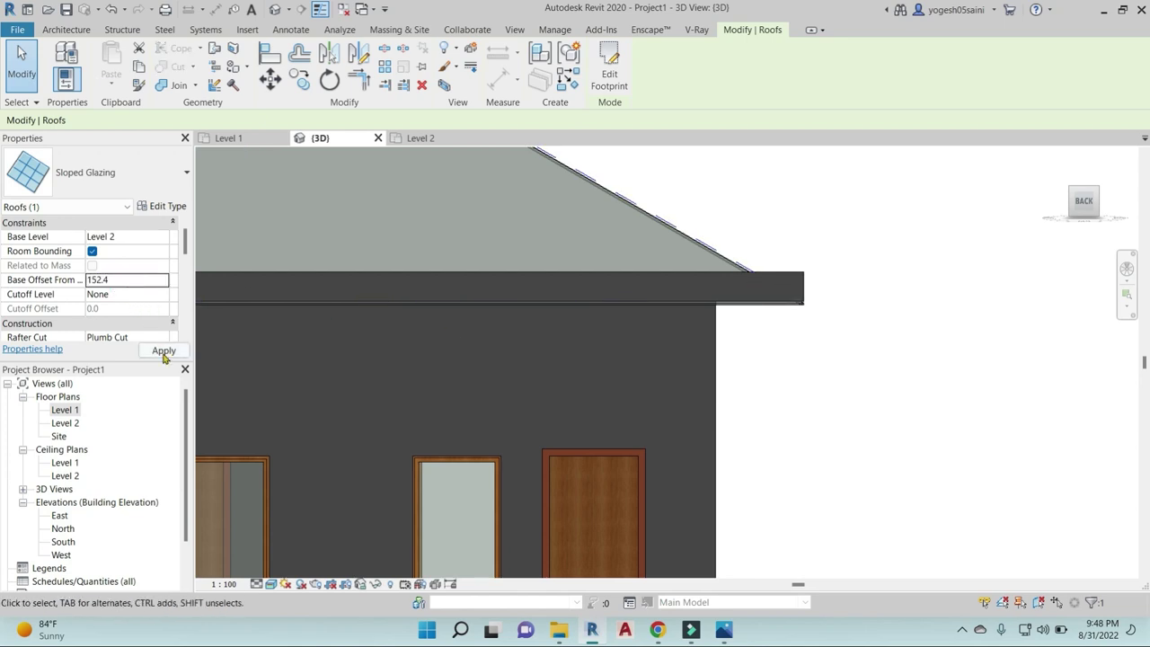
left_click(163, 351)
scroll(575, 315, "down", 3)
scroll(603, 270, "down", 2)
left_click(803, 270)
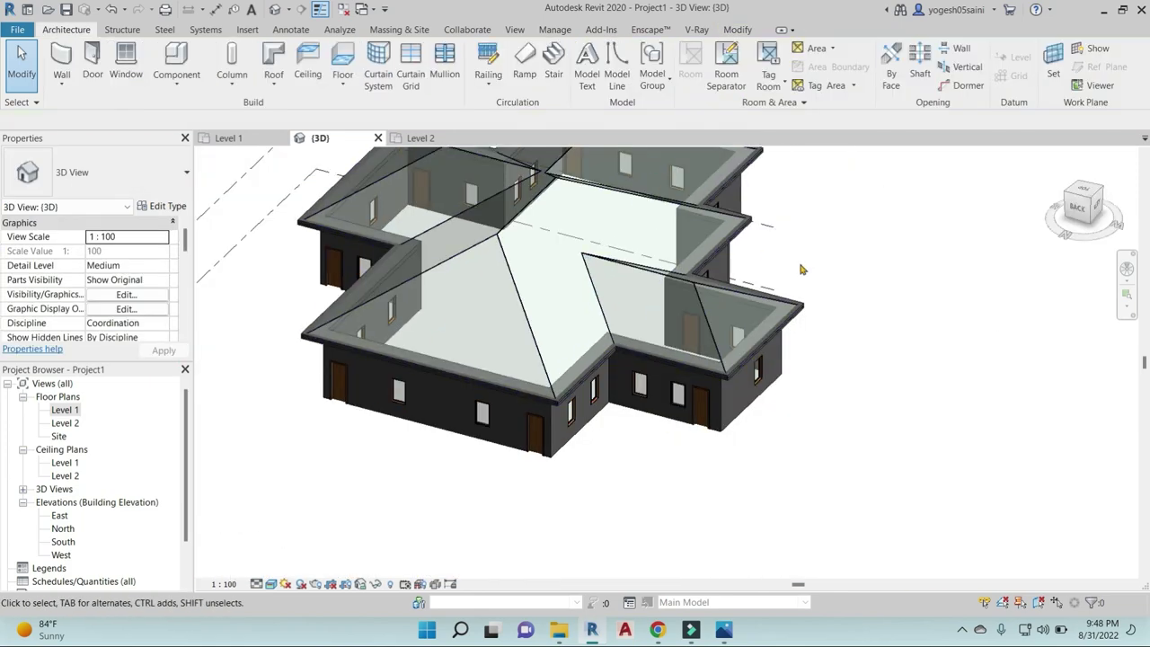
mouse_move(803, 269)
middle_mouse_down("shift")
mouse_move(898, 403)
mouse_move(821, 406)
middle_mouse_up("shift")
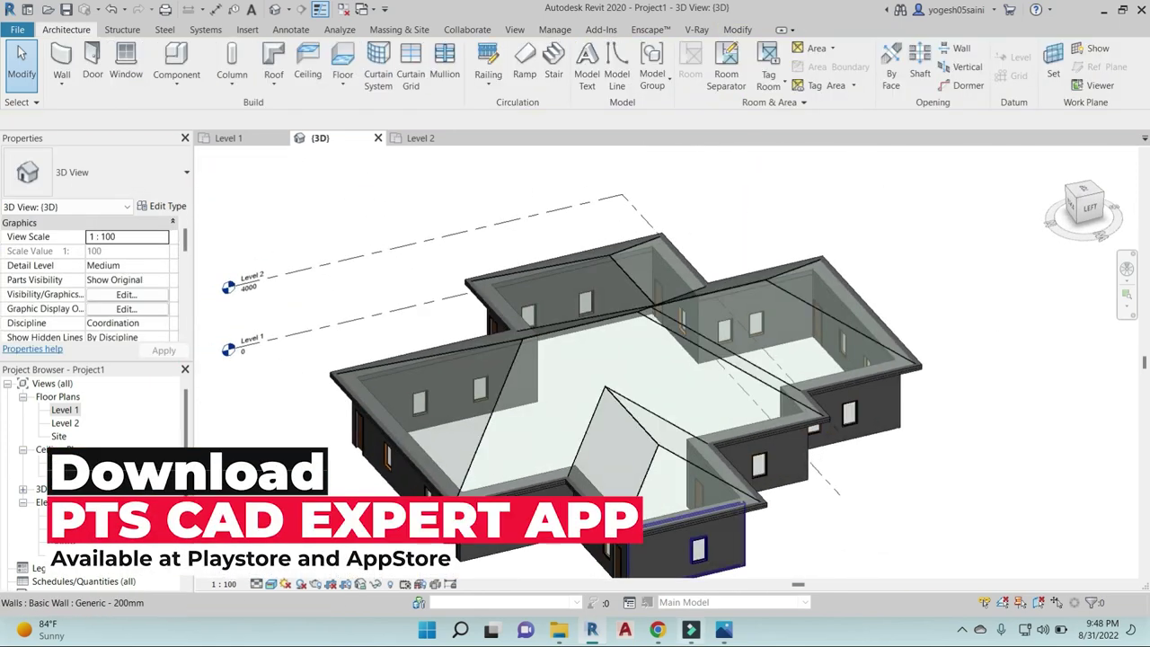
left_click(723, 629)
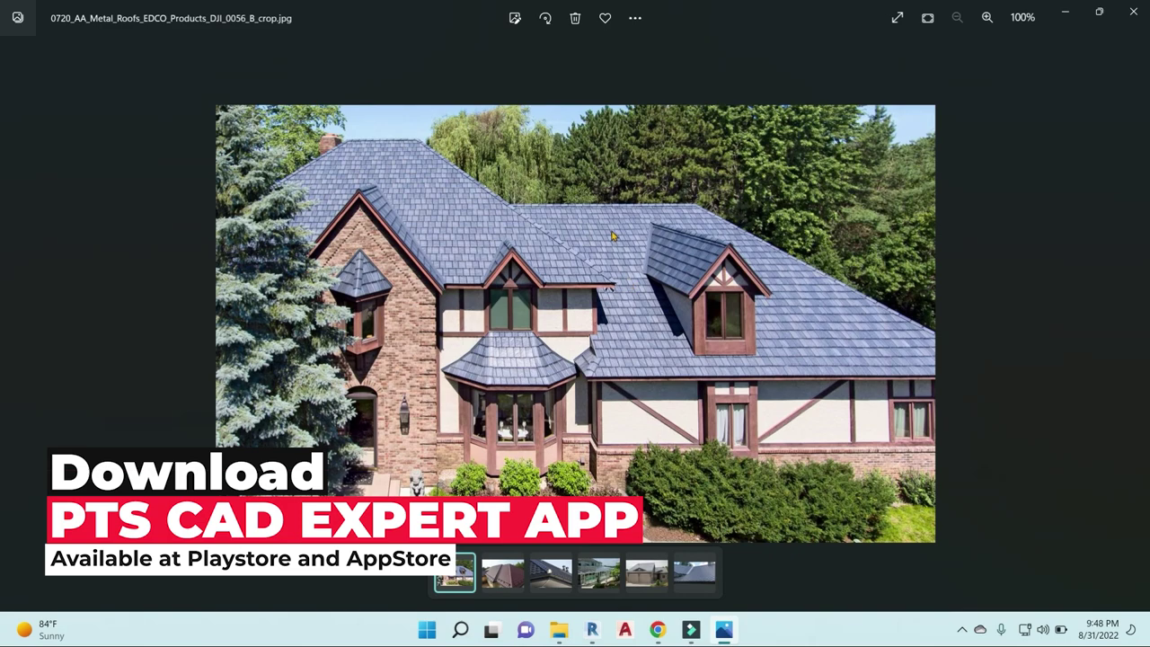
left_click(550, 579)
left_click(504, 582)
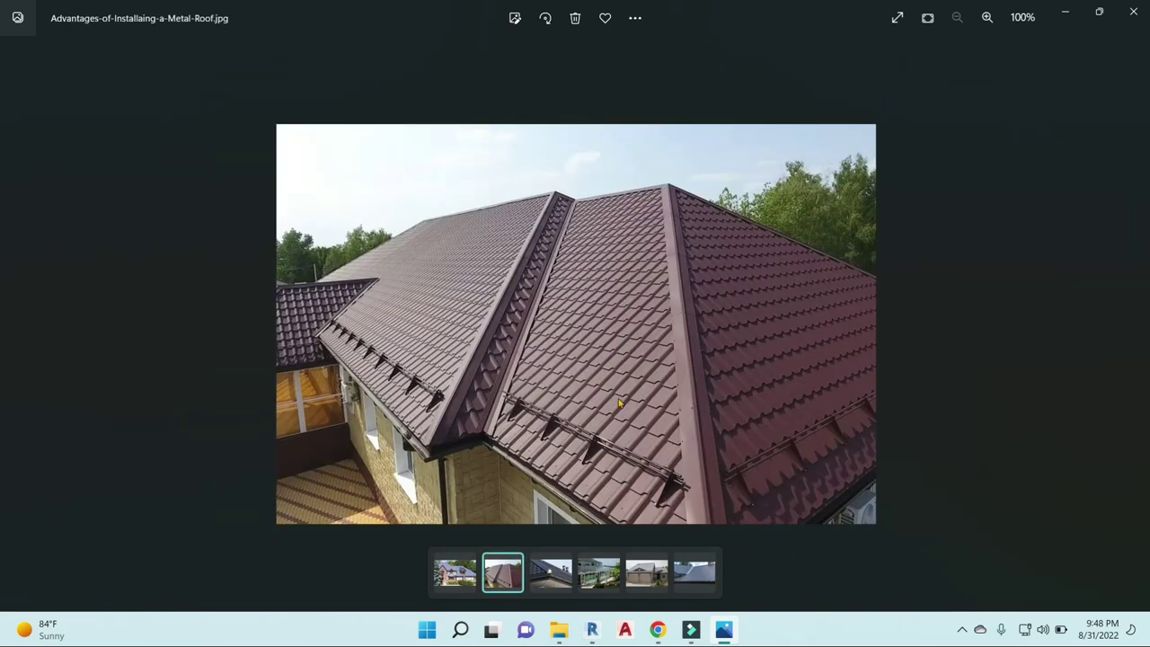
left_click(1065, 12)
middle_click_drag(580, 404, 629, 418, "shift")
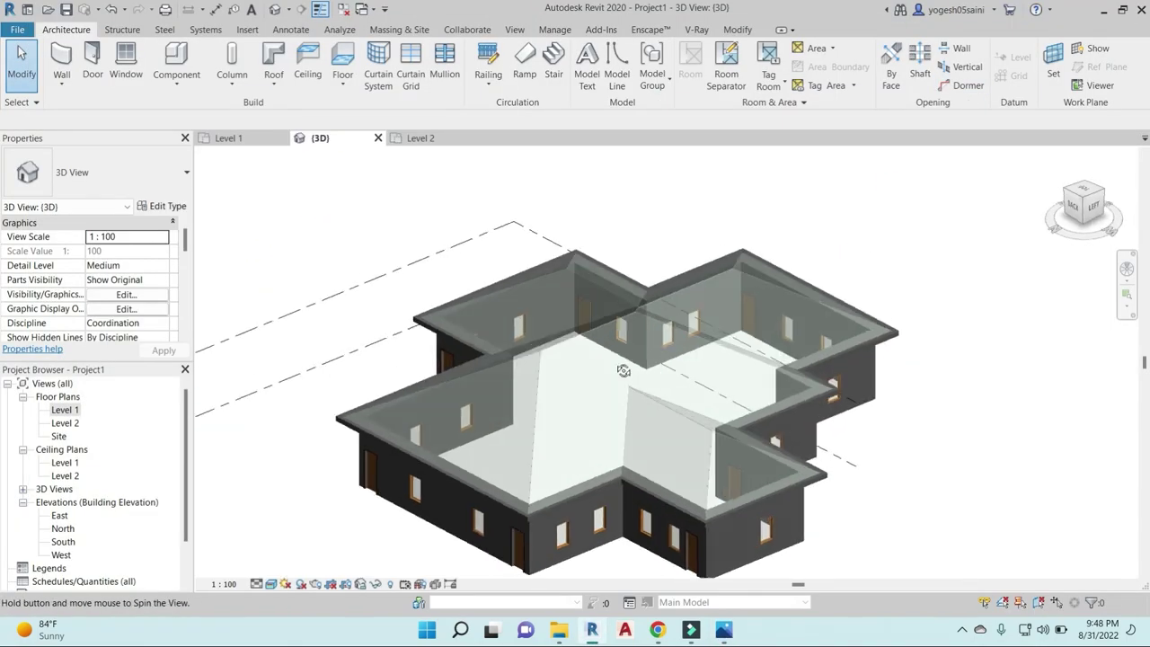
- Place a curtain grid line across the front hip slope, splitting it into 4666.7 and 6847.7
left_click(735, 30)
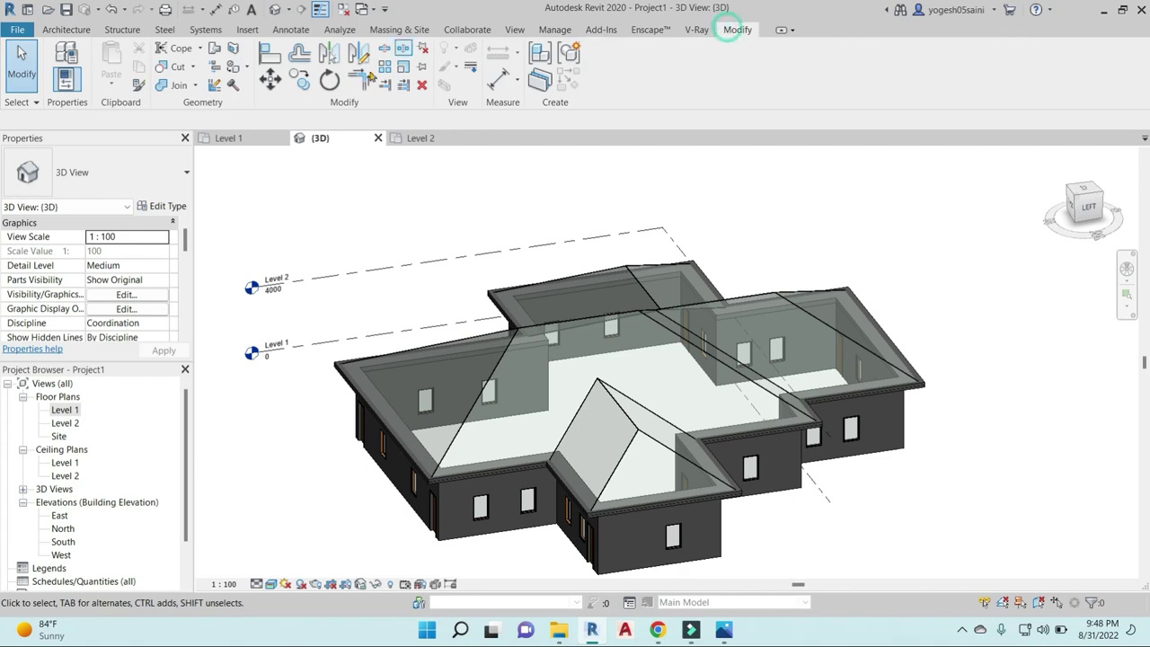
left_click(65, 30)
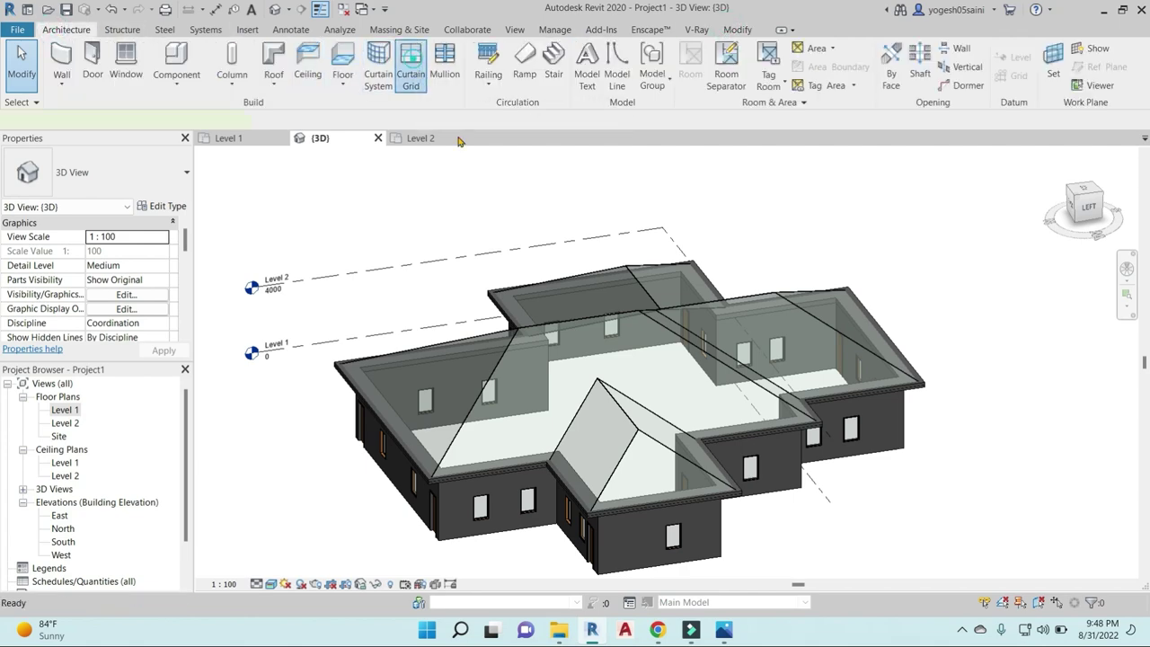
left_click(411, 65)
scroll(573, 335, "up", 3)
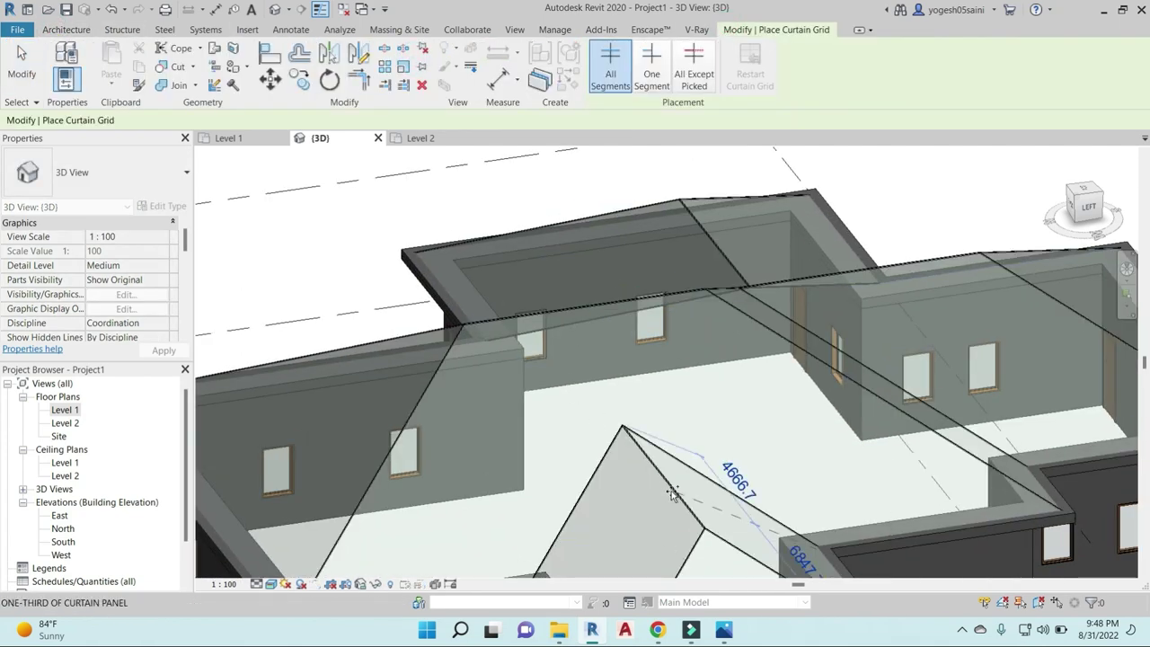
middle_click_drag(665, 489, 674, 270, "shift")
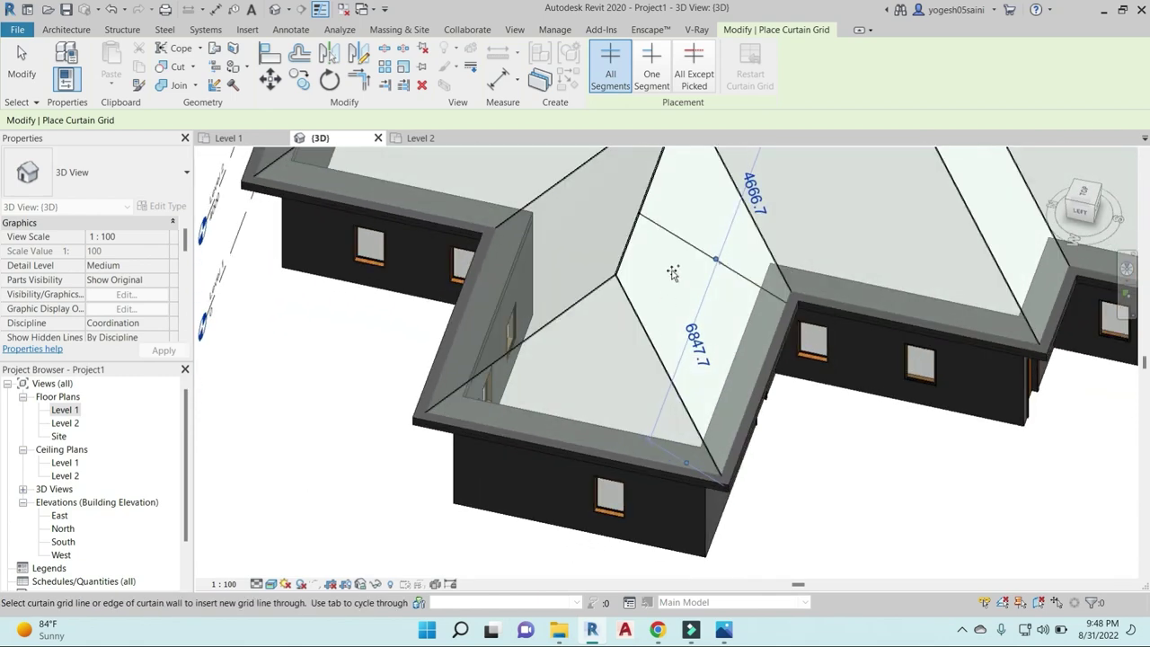
left_click(690, 247)
key("Escape")
left_click(690, 249)
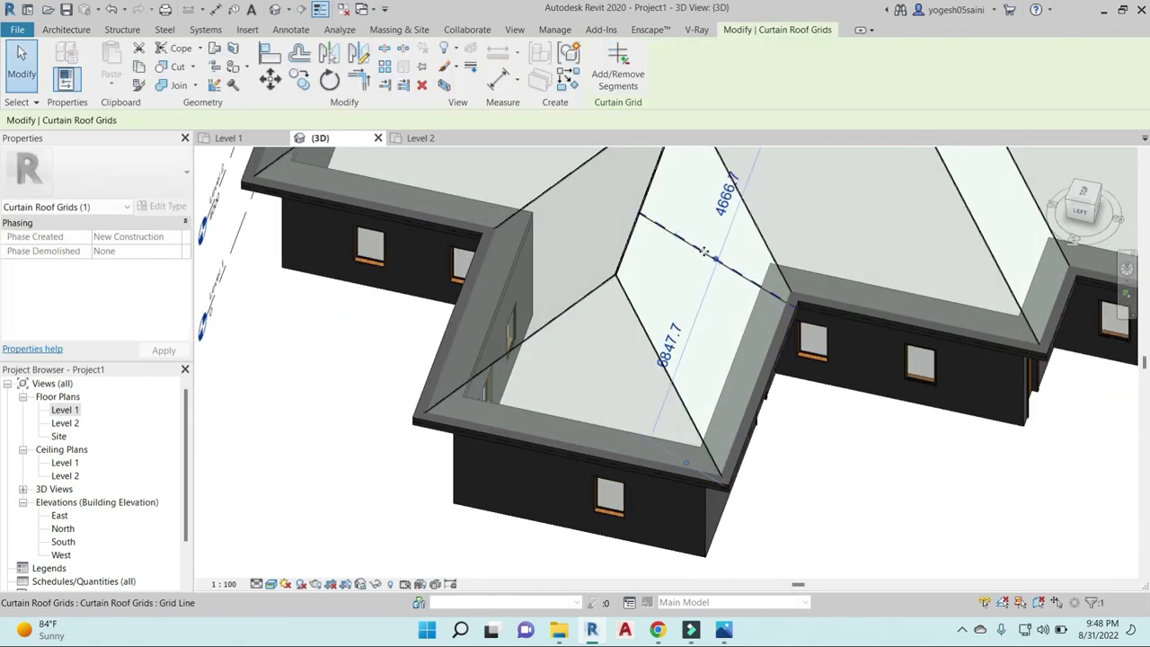
key("Escape")
scroll(710, 270, "down", 3)
scroll(701, 336, "down", 2)
mouse_move(701, 336)
middle_mouse_down("shift")
mouse_move(886, 401)
mouse_move(827, 354)
mouse_move(809, 363)
middle_mouse_up("shift")
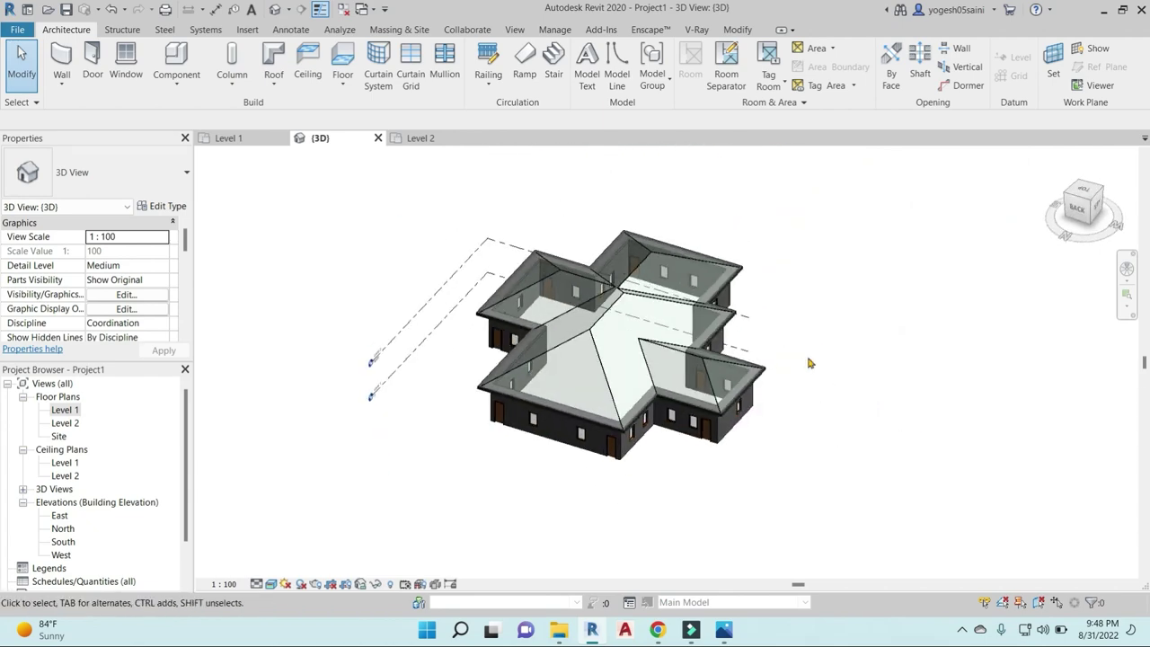
- Set the Sloped Glazing type's Grid 1 layout to Fixed Distance
left_click(647, 362)
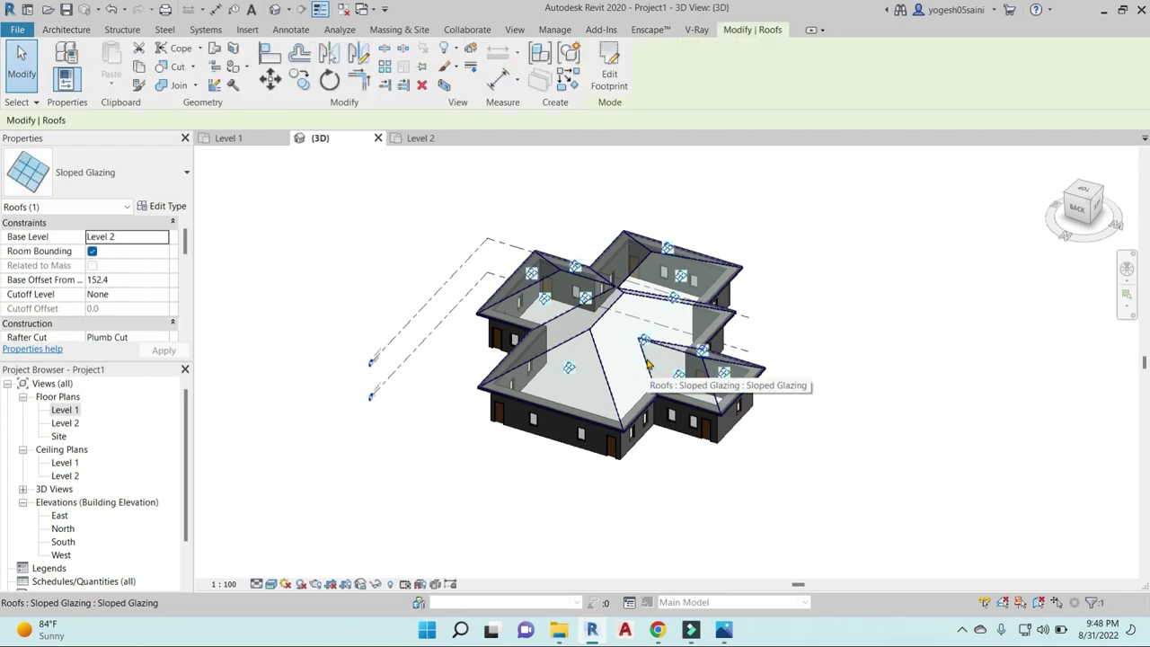
left_click(166, 206)
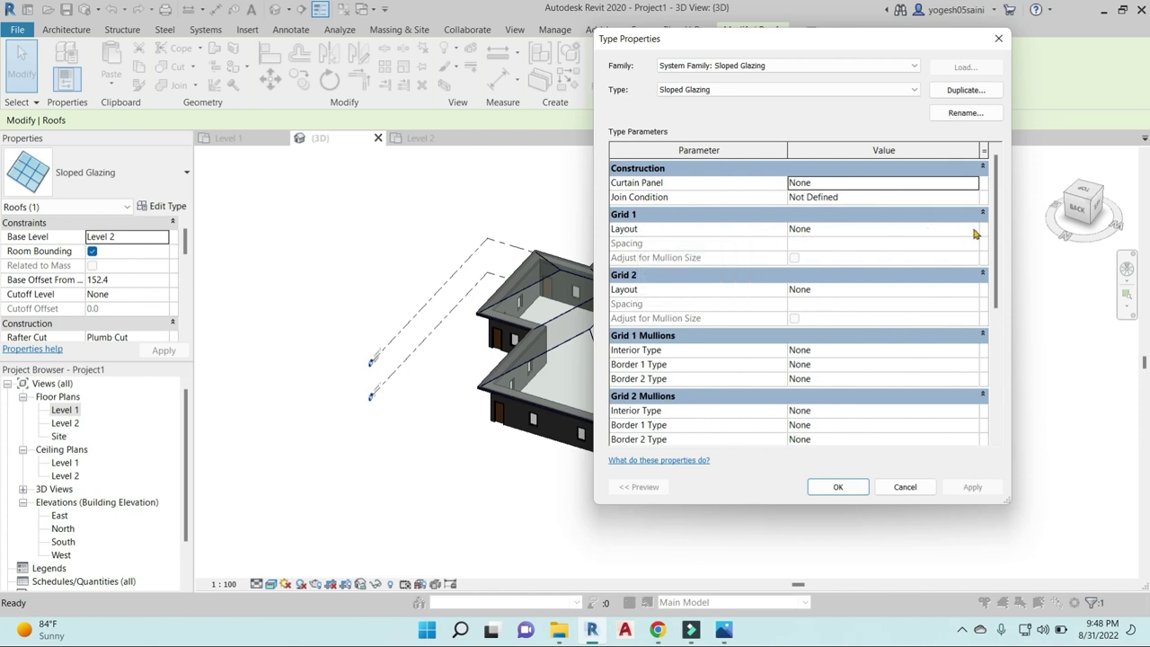
left_click(942, 229)
left_click(827, 256)
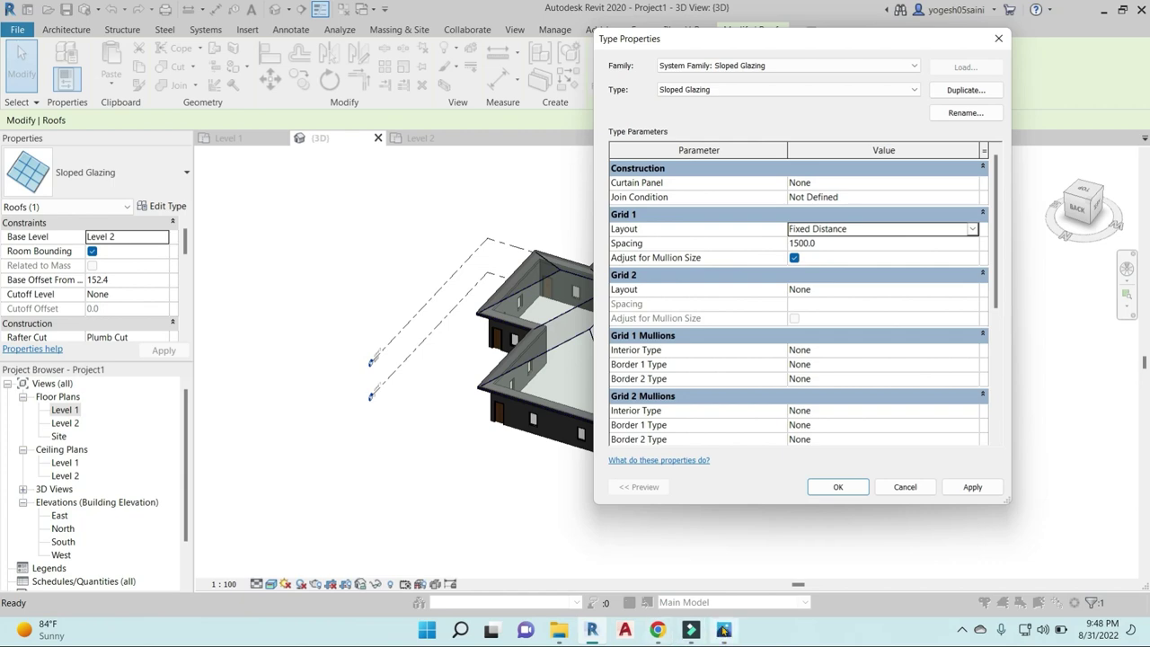
left_click(723, 630)
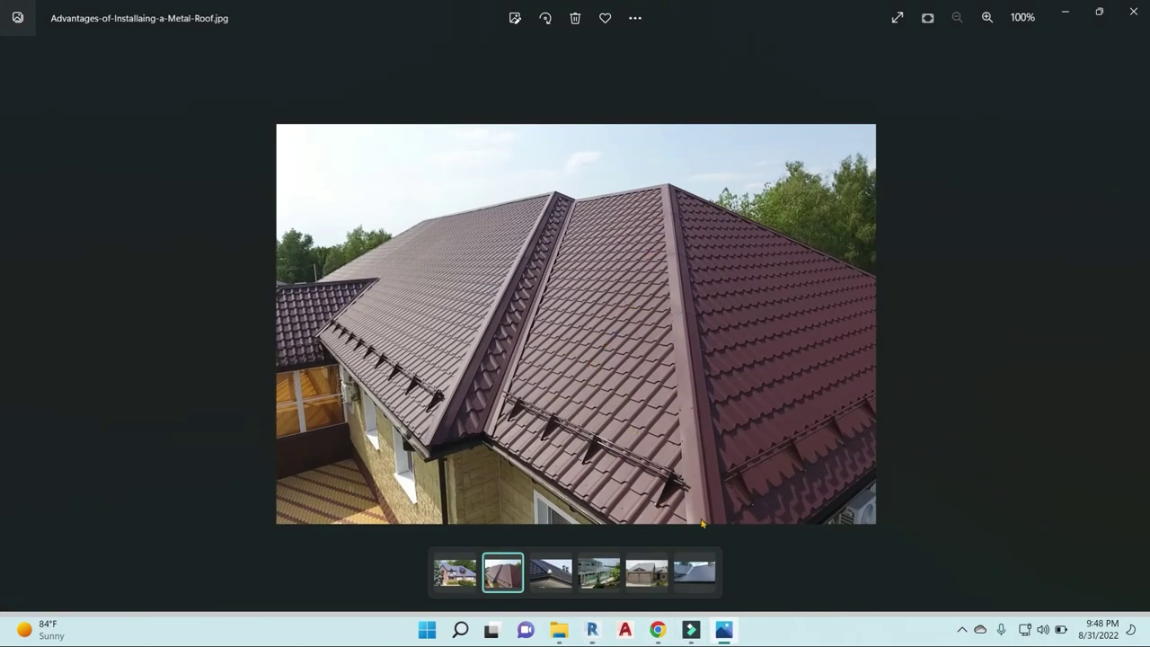
- Zoom in on the Steel-sheets-for-metal-Roofing.jpg photo, then minimize Photos
left_click(706, 579)
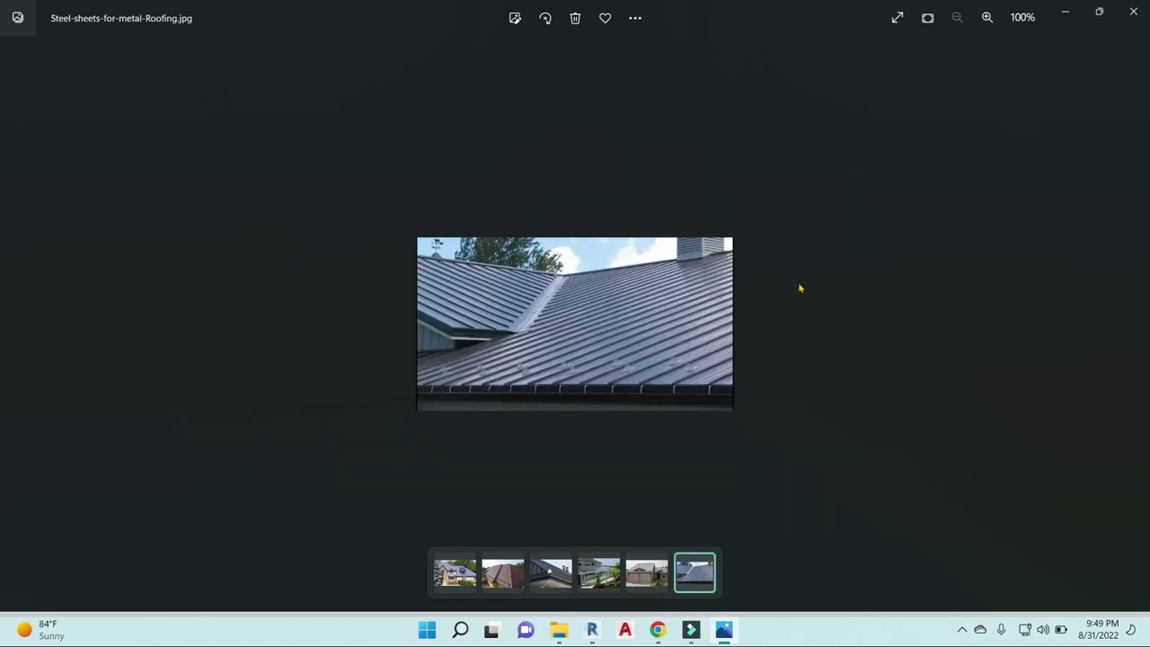
scroll(611, 364, "up", 5)
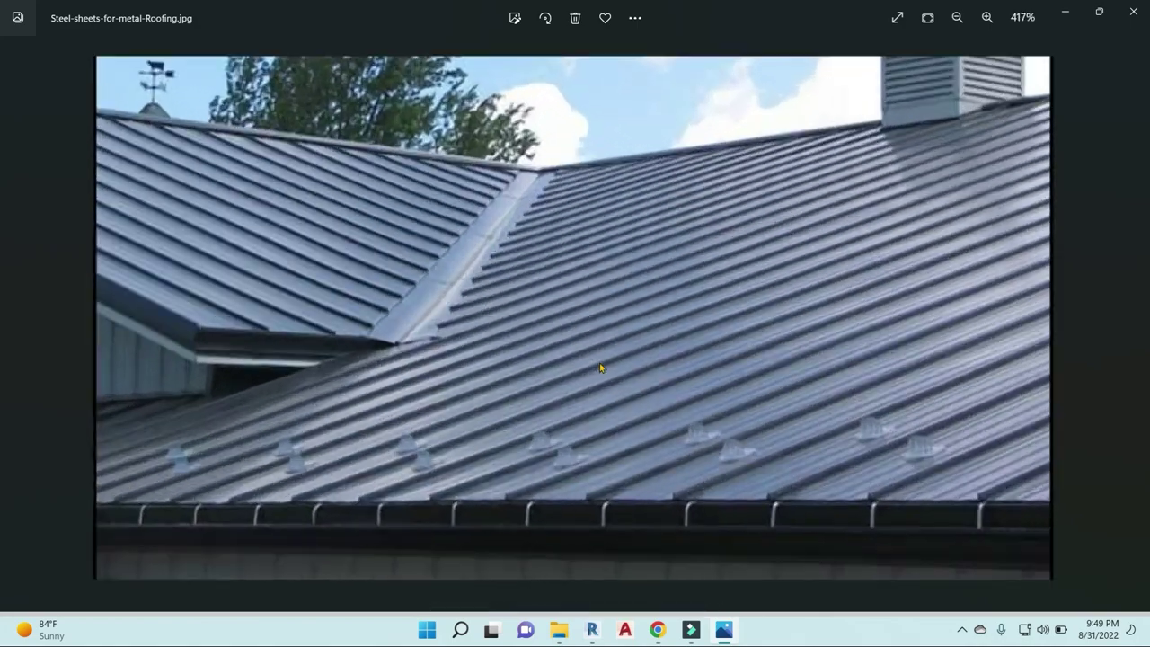
scroll(550, 217, "down", 1)
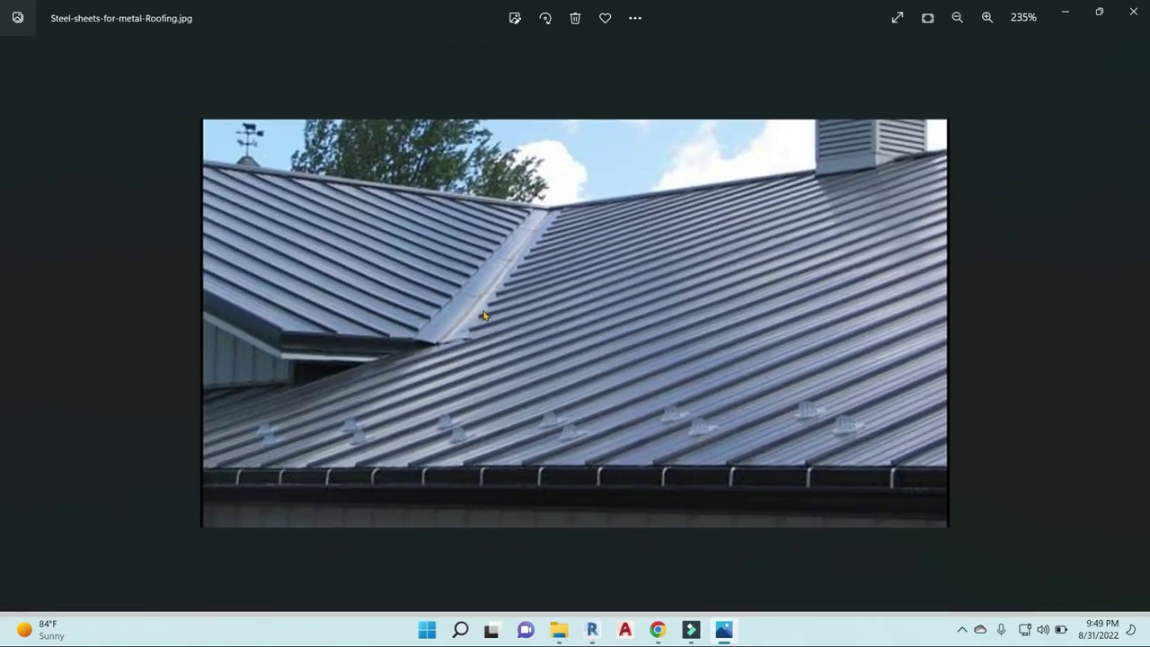
left_click(1063, 15)
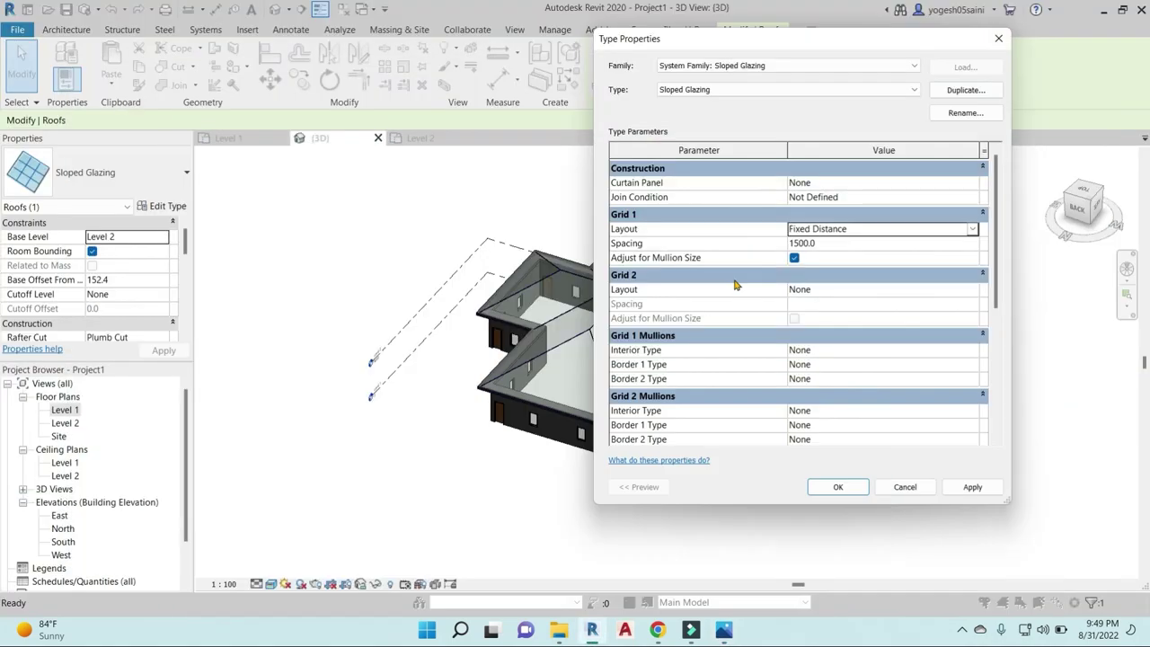
- Set Grid 1 spacing to 300.0, then Tab-select the whole Sloped Glazing roof
left_click(835, 245)
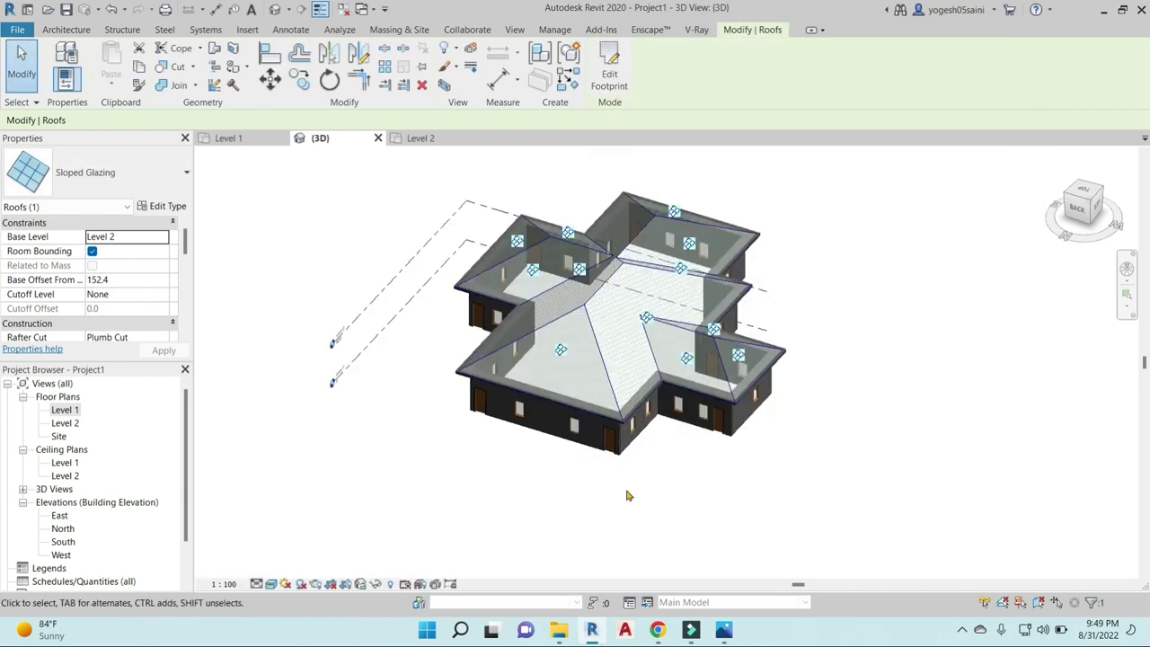
left_click(628, 496)
mouse_move(628, 495)
middle_mouse_down("shift")
mouse_move(521, 458)
mouse_move(741, 528)
middle_mouse_up("shift")
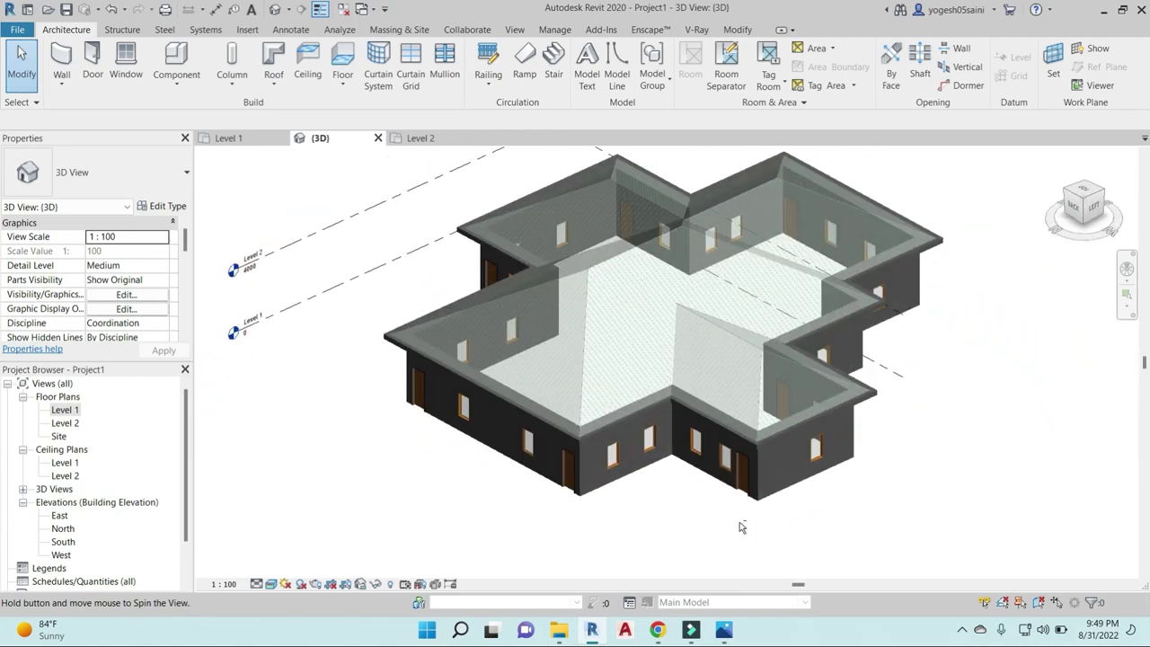
scroll(719, 404, "up", 5)
scroll(719, 405, "down", 5)
mouse_move(719, 405)
middle_mouse_down("shift")
mouse_move(710, 358)
mouse_move(620, 266)
middle_mouse_up("shift")
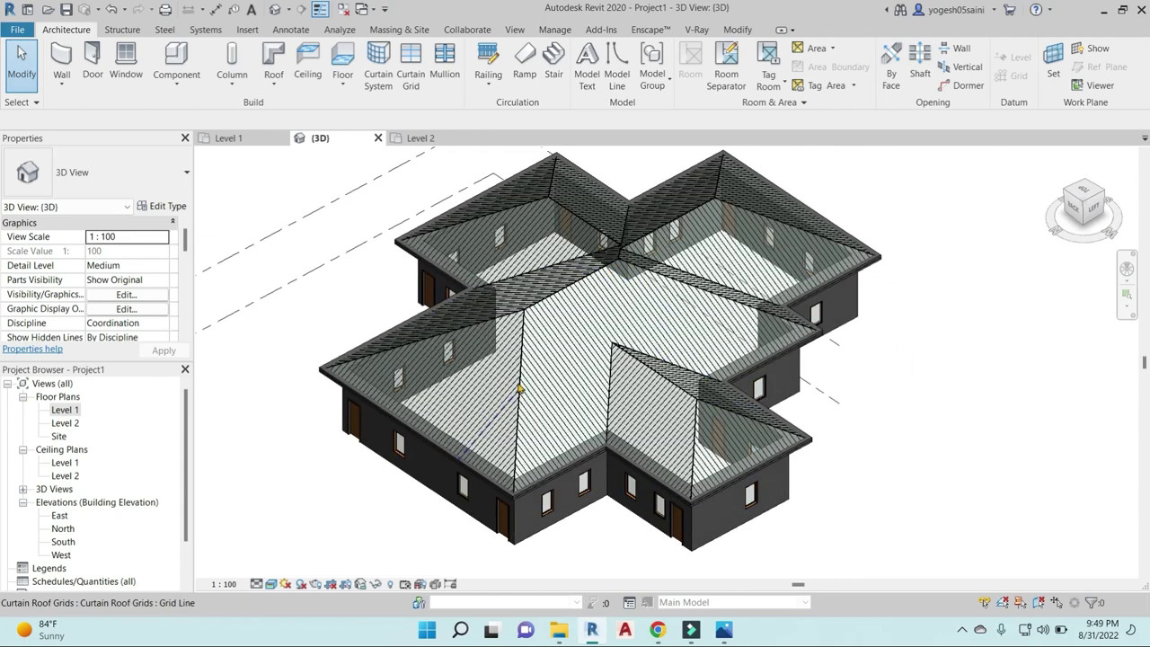
key("Tab")
left_click(521, 388)
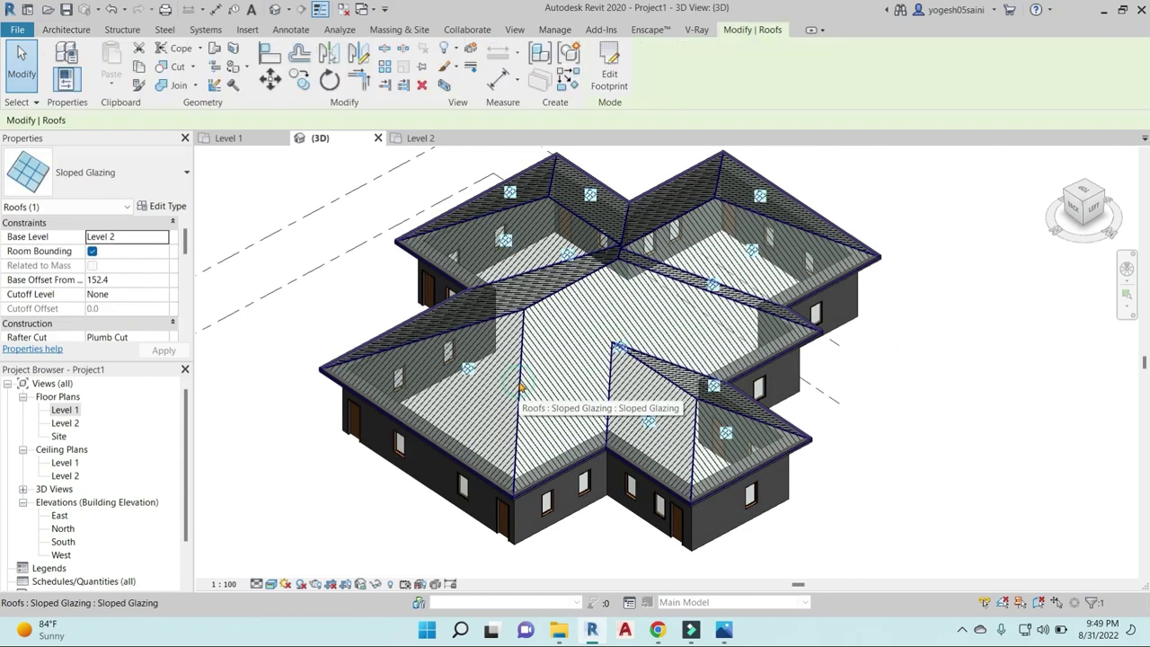
left_click(162, 206)
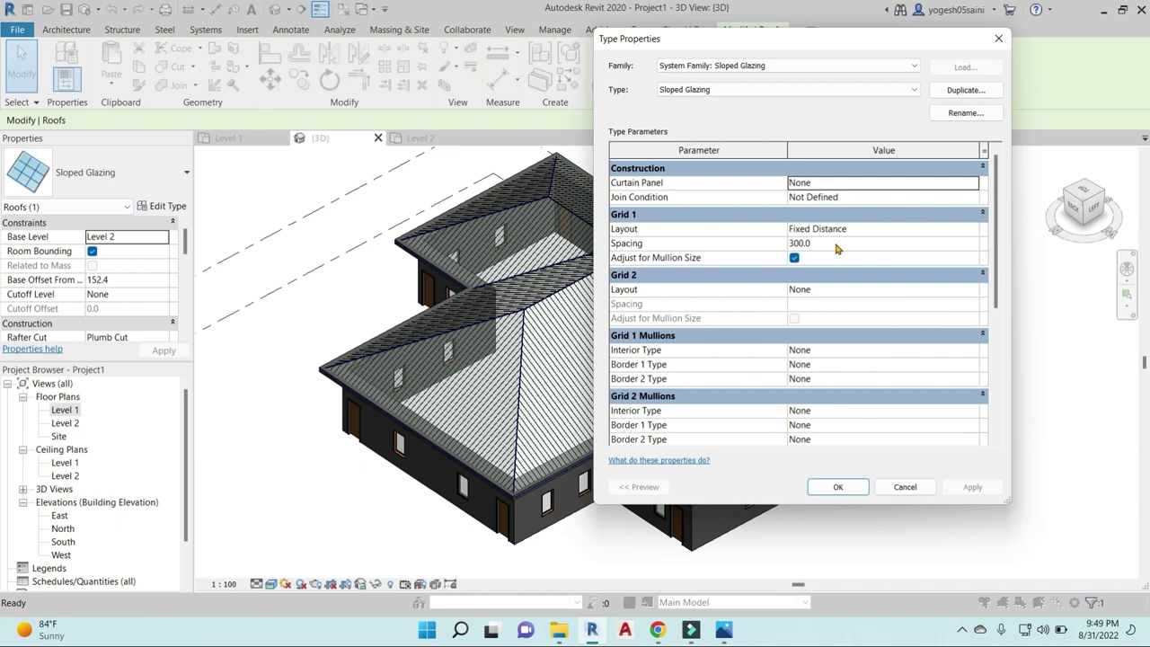
left_click(976, 289)
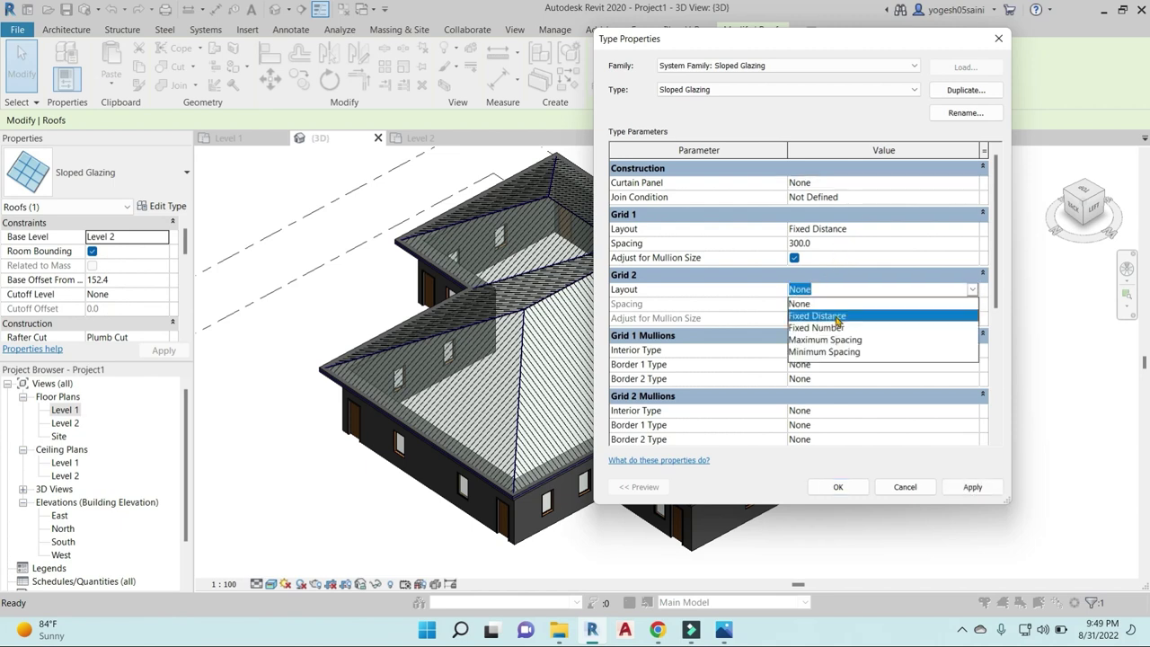
left_click(858, 319)
left_click(833, 304)
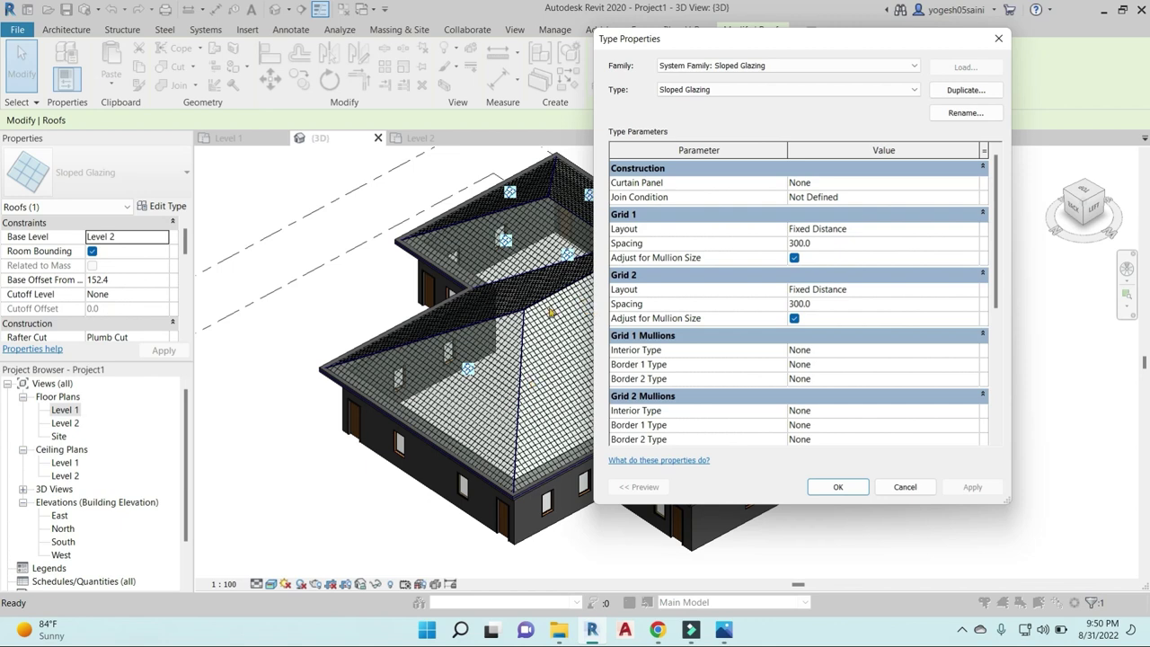
left_click(795, 319)
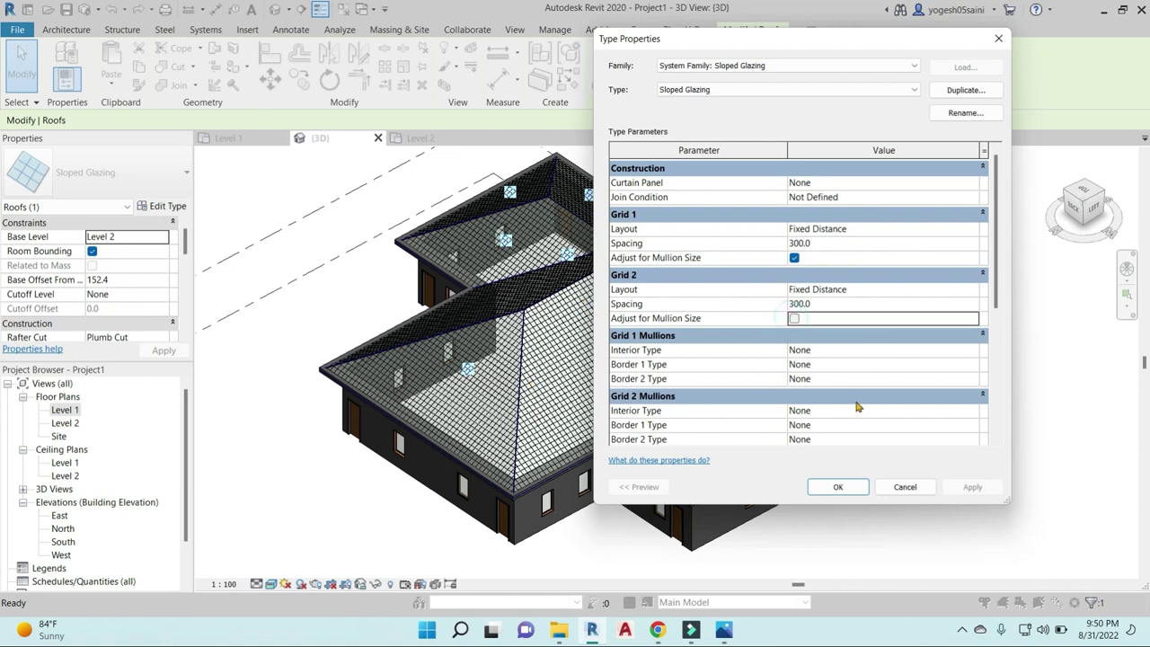
left_click(972, 290)
left_click(972, 289)
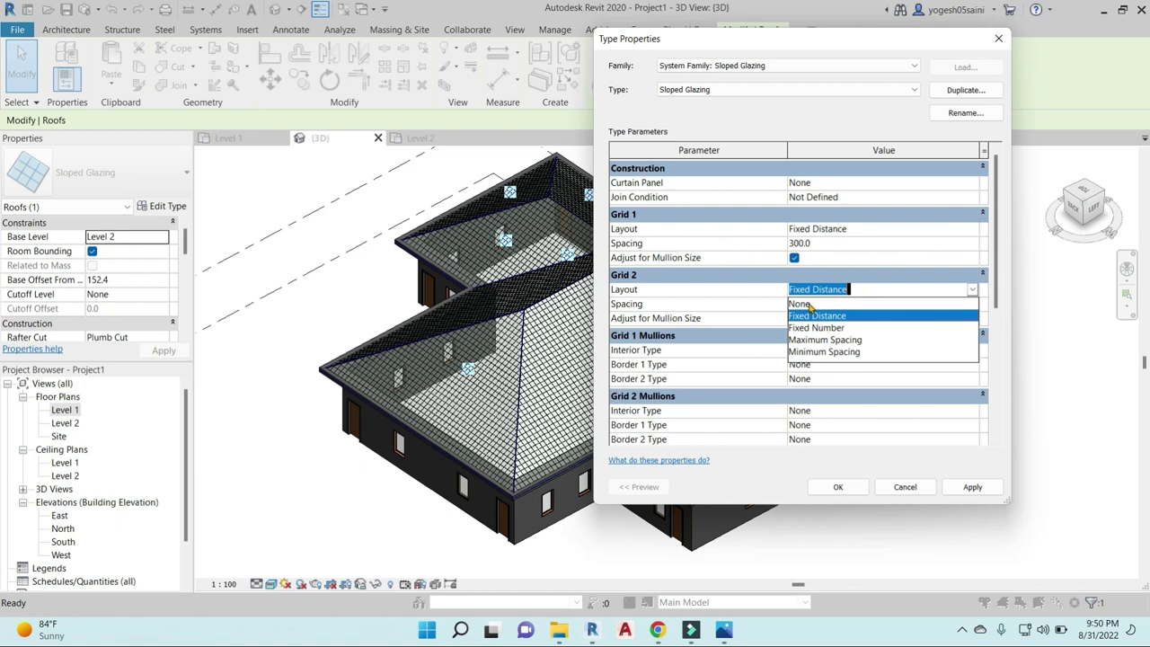
left_click(809, 304)
left_click(973, 488)
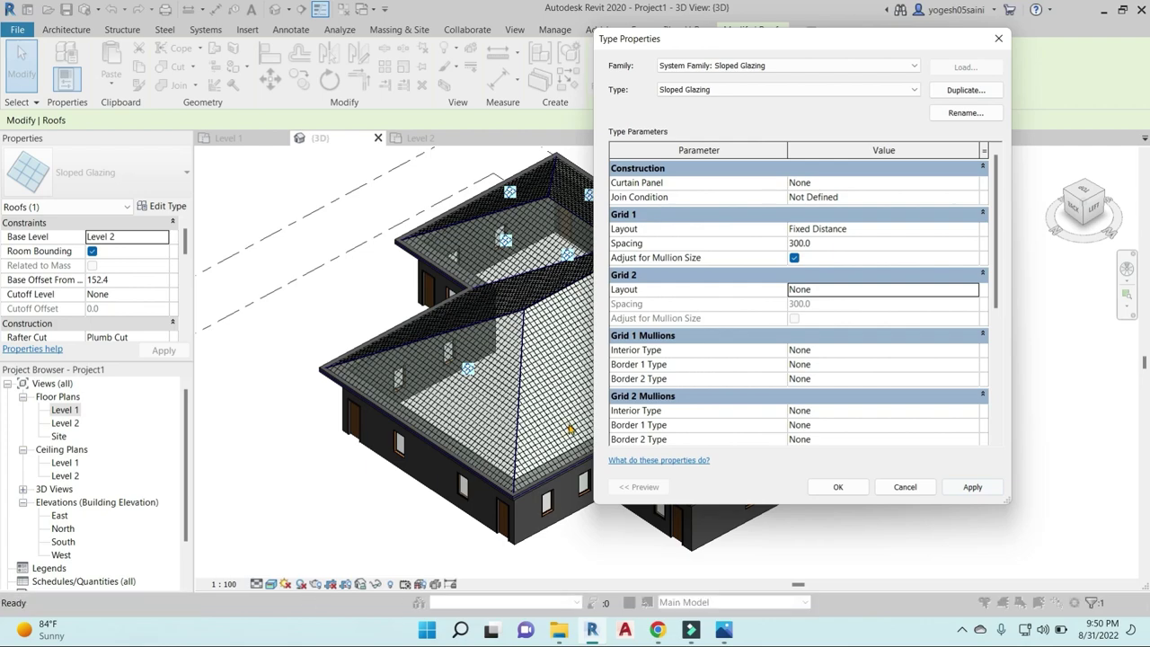
key("Escape")
key("Escape")
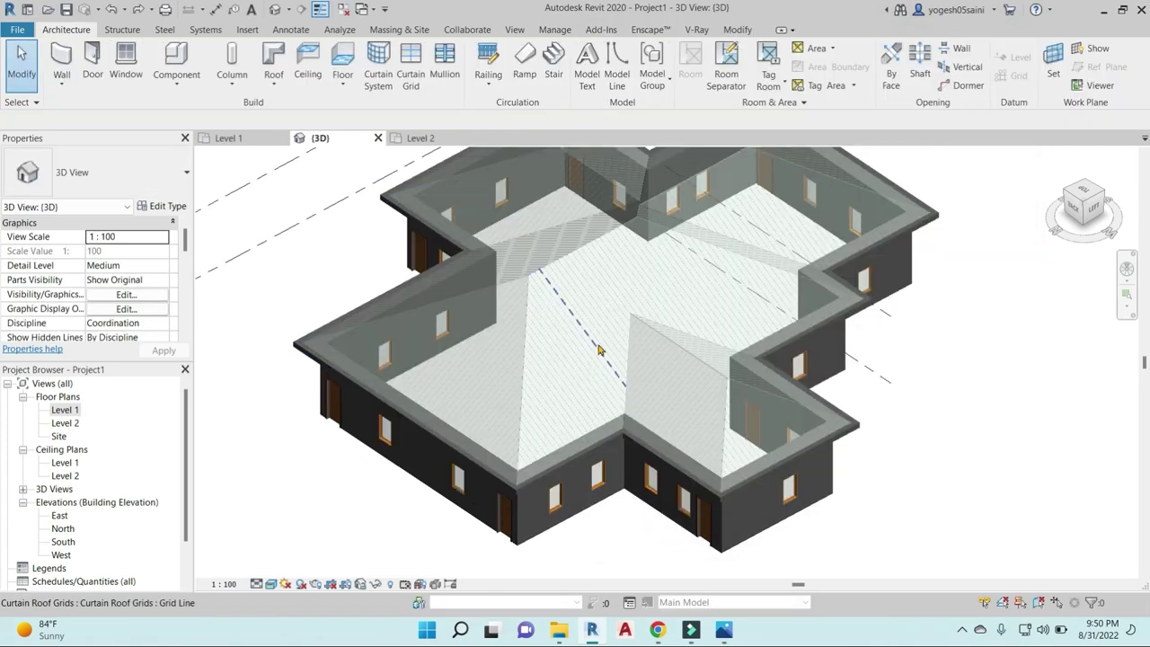
middle_click_drag(572, 429, 611, 279, "shift")
scroll(611, 279, "up", 3)
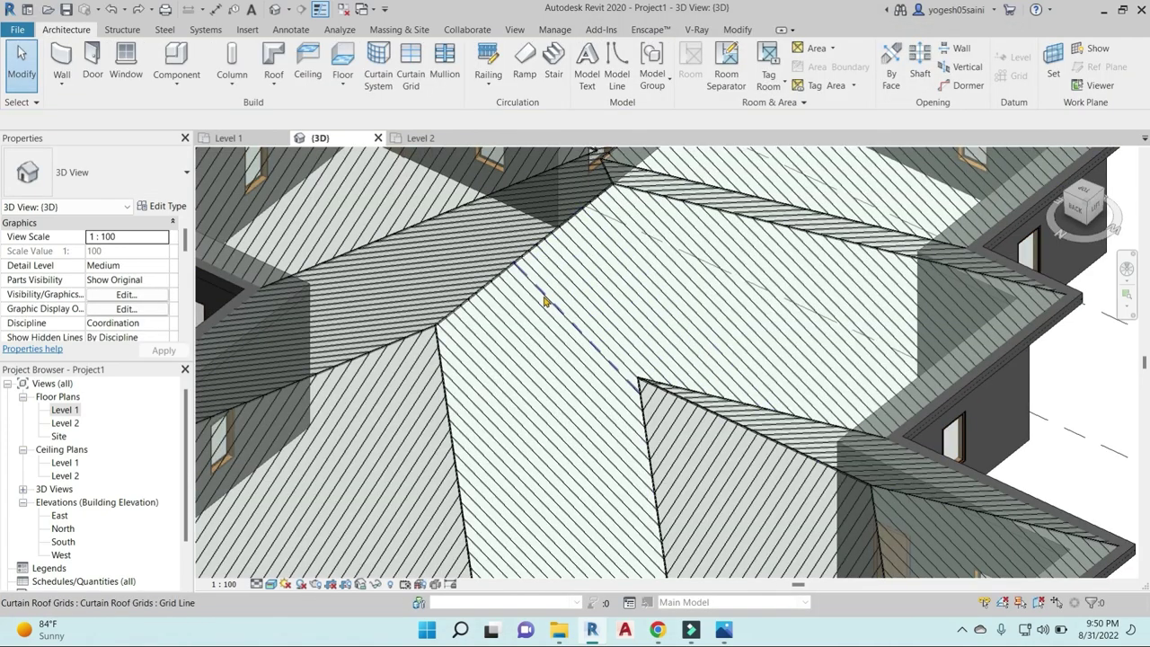
- Make Circular Mullion : 50mm Radius the roof's Grid 1 interior mullion type
scroll(538, 295, "down", 4)
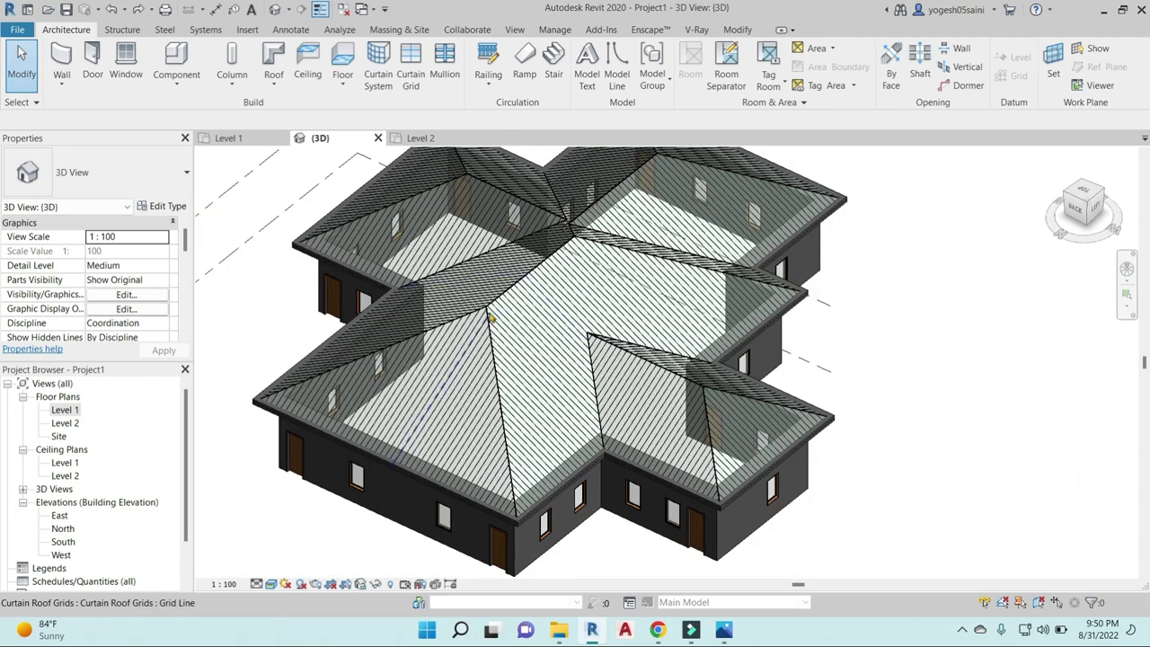
scroll(488, 320, "up", 2)
scroll(488, 319, "up", 2)
left_click(487, 309)
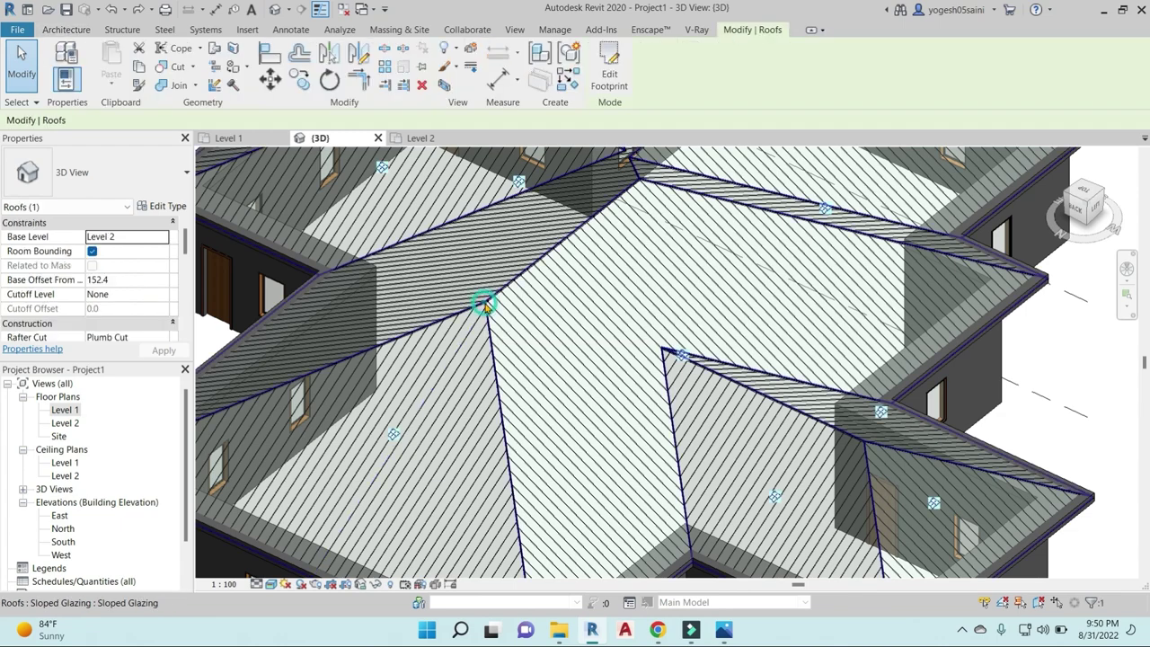
left_click(161, 206)
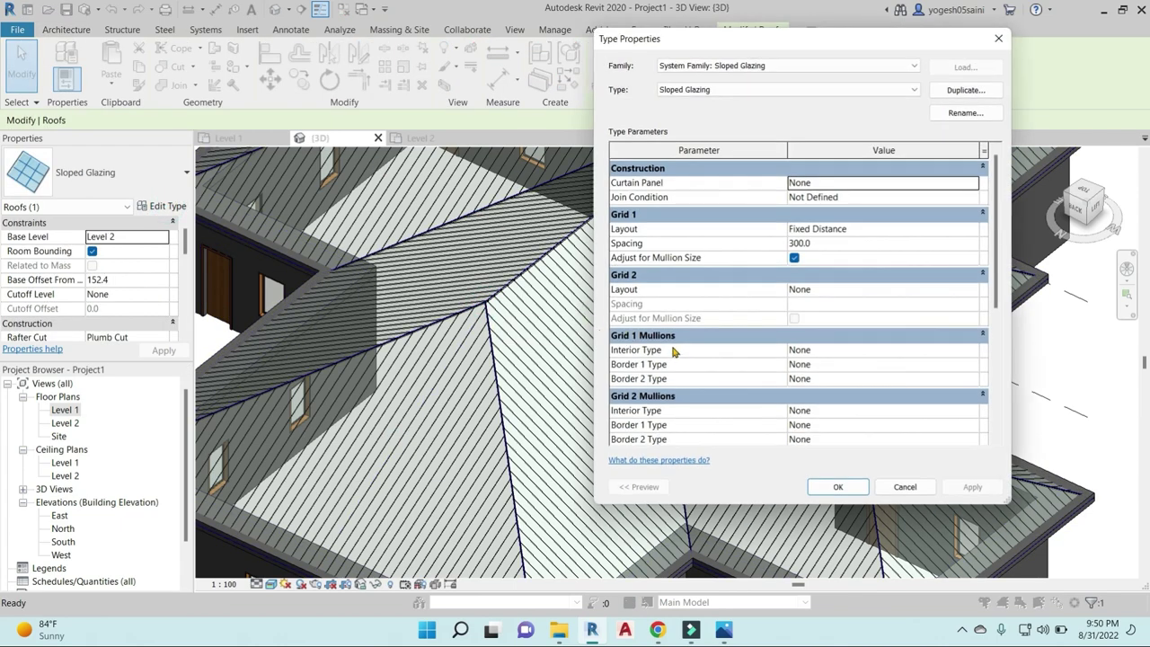
left_click(975, 350)
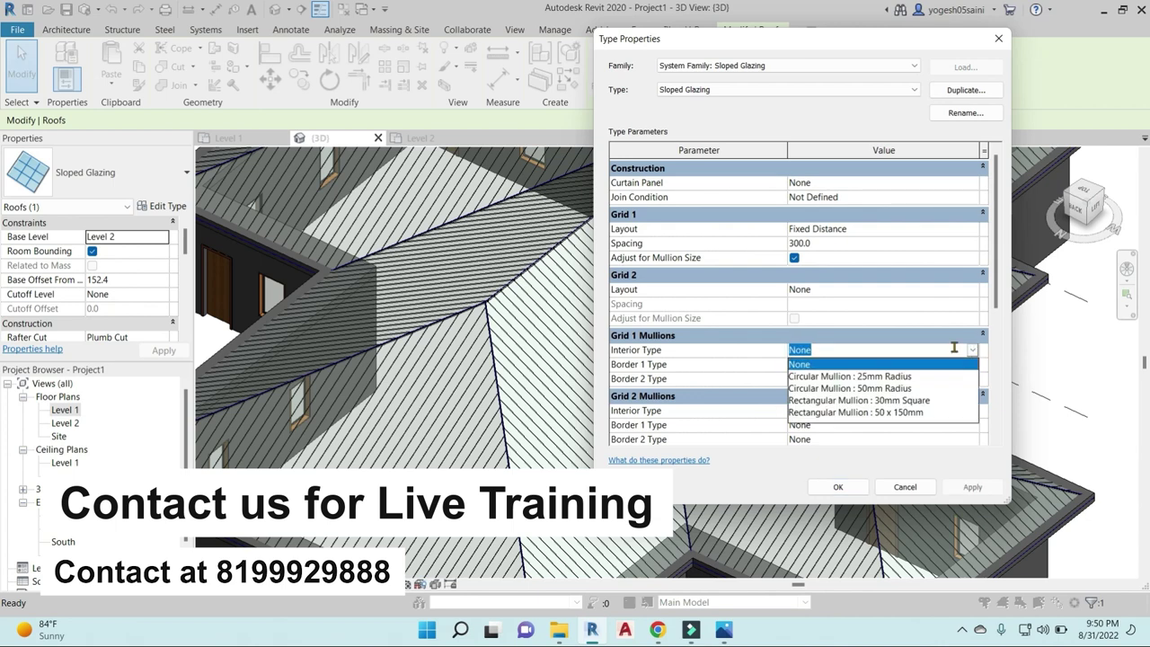
left_click(825, 390)
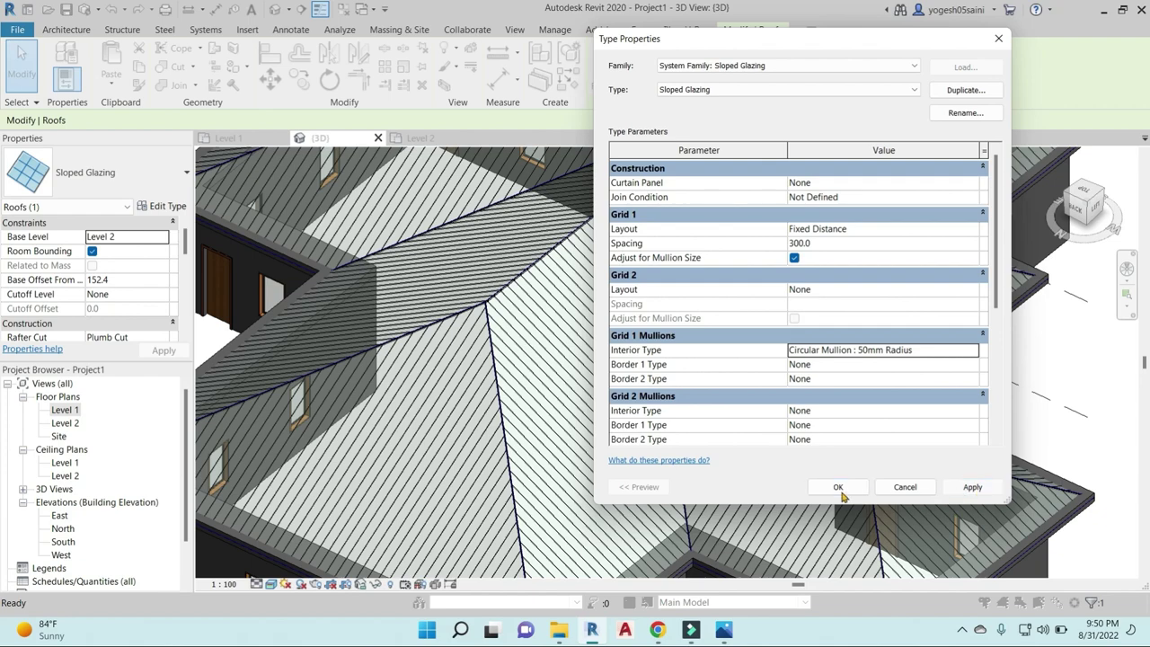
left_click(838, 488)
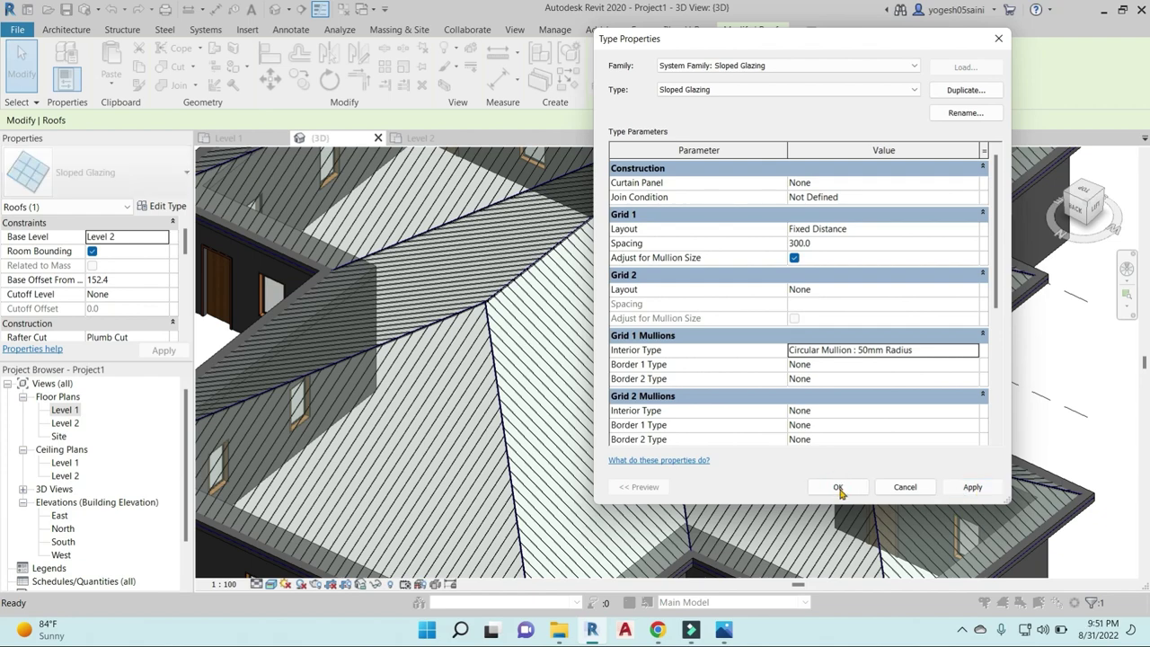
- Orbit and zoom around the building to inspect the round roof mullions
scroll(517, 298, "down", 3)
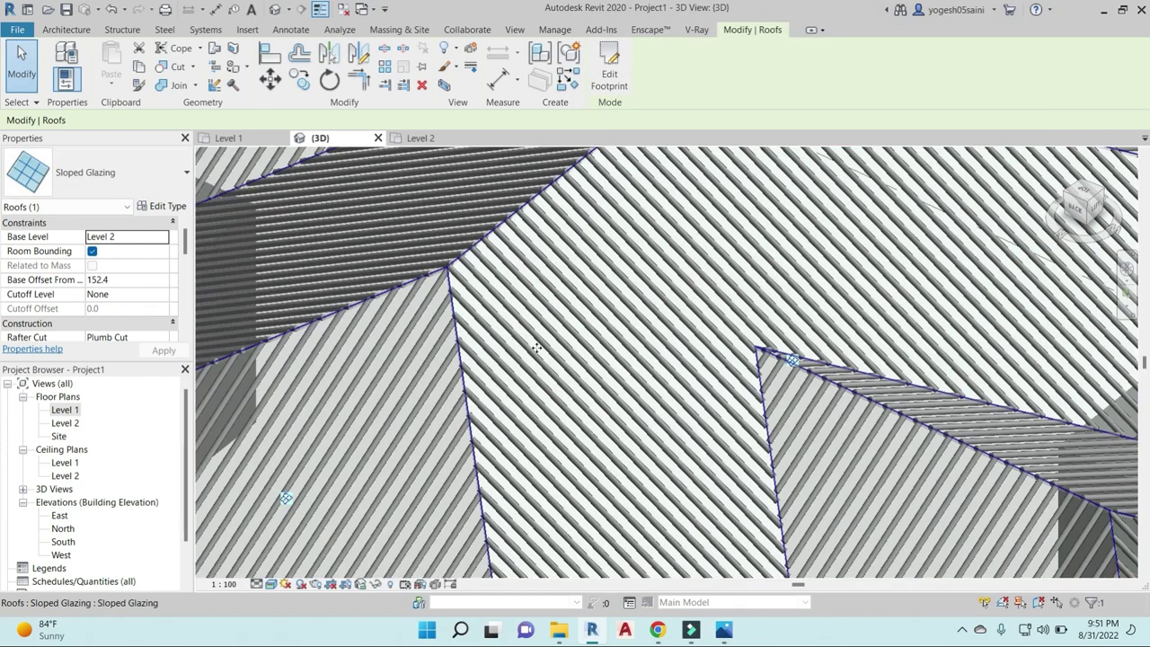
mouse_move(540, 342)
middle_mouse_down("shift")
mouse_move(637, 423)
mouse_move(677, 384)
middle_mouse_up("shift")
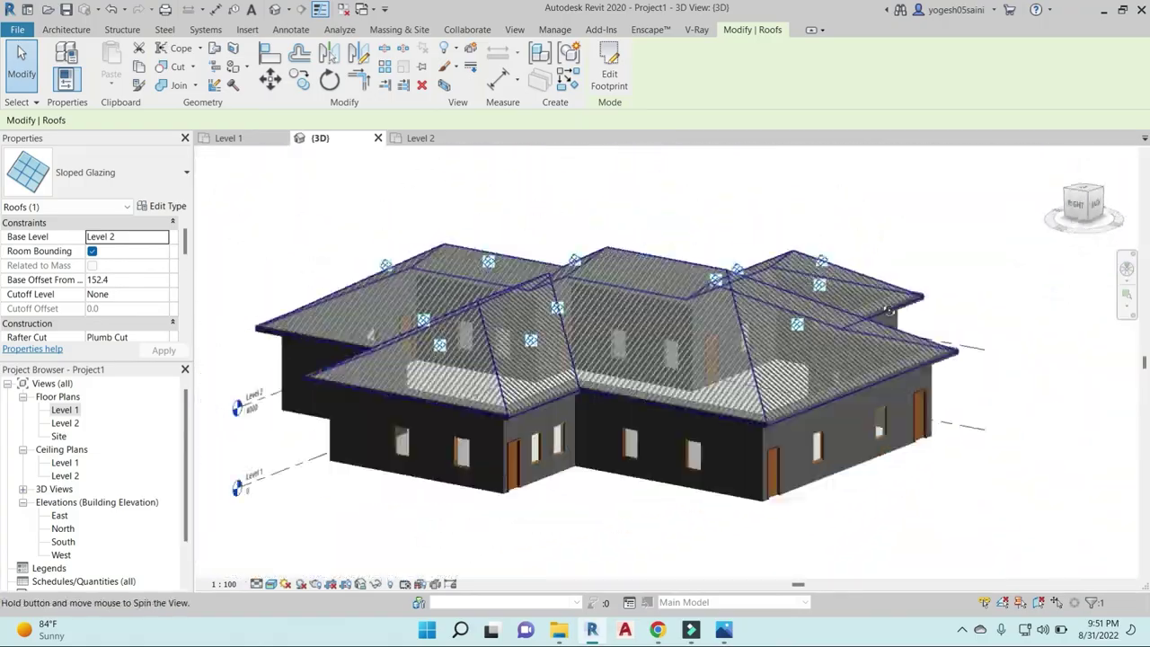
scroll(692, 284, "up", 5)
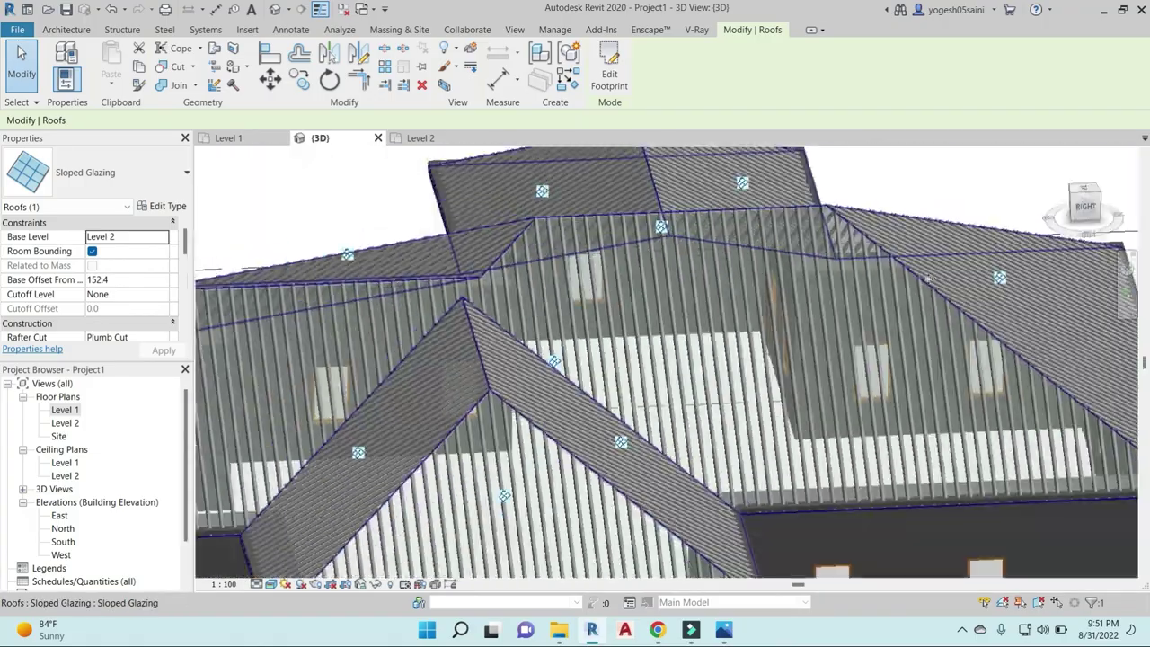
middle_click_drag(691, 284, 547, 299, "shift")
scroll(546, 299, "down", 4)
scroll(547, 298, "down", 2)
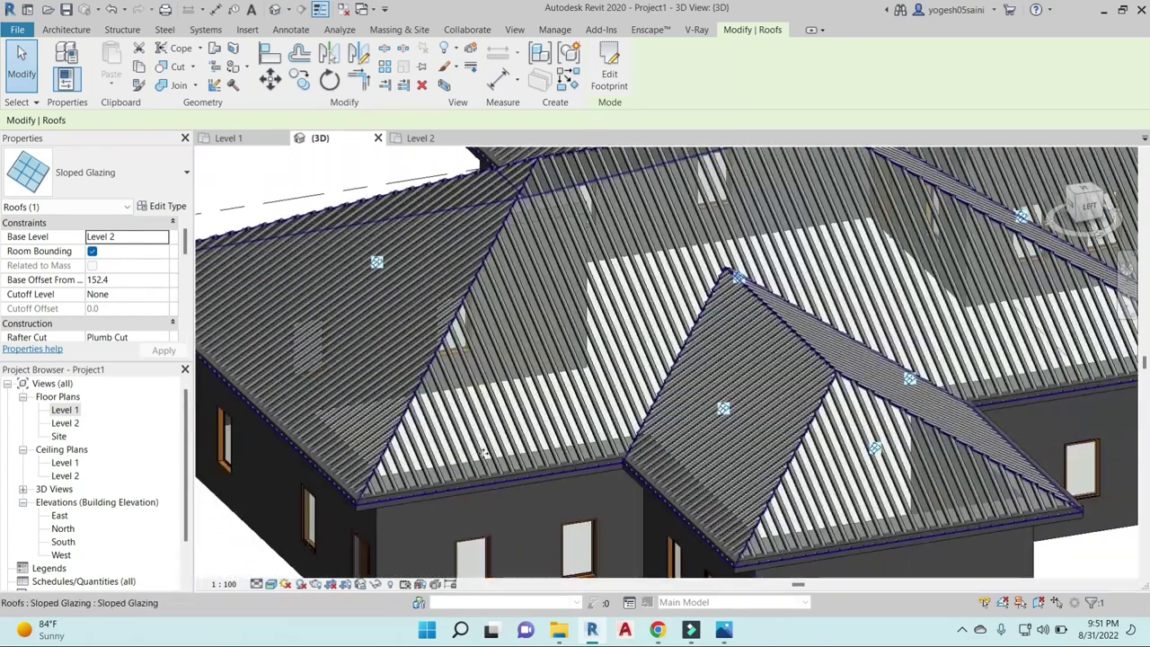
scroll(509, 476, "up", 3)
scroll(509, 476, "up", 3)
scroll(508, 477, "down", 3)
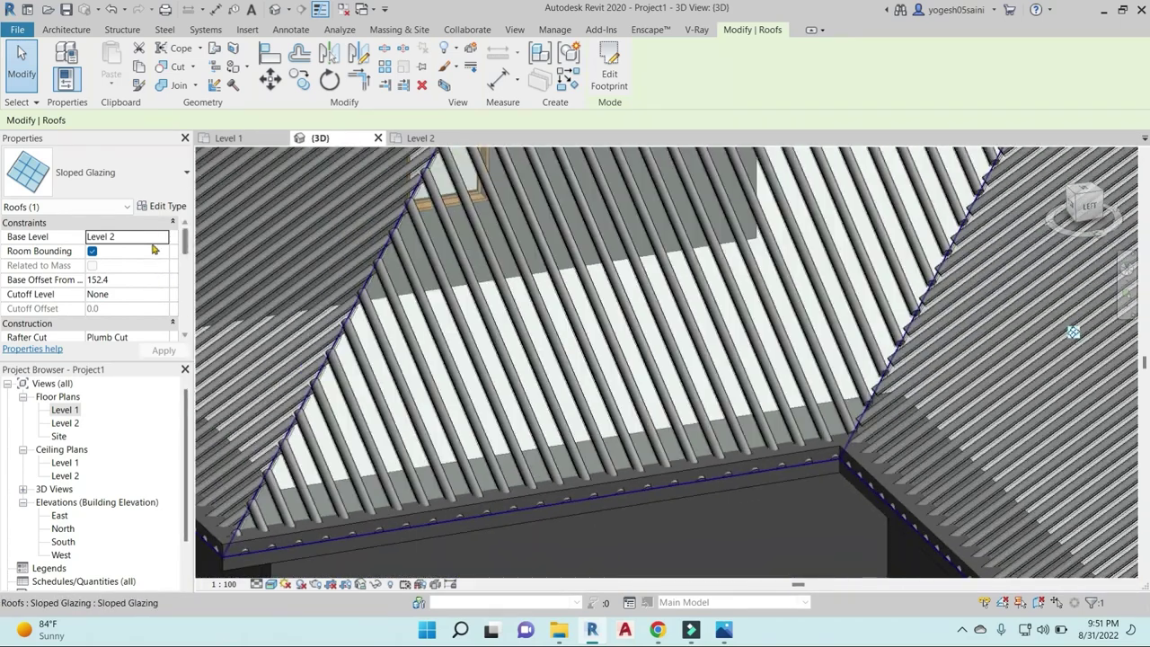
- Switch the Grid 1 interior mullions to Rectangular Mullion : 30mm Square and apply
left_click(161, 205)
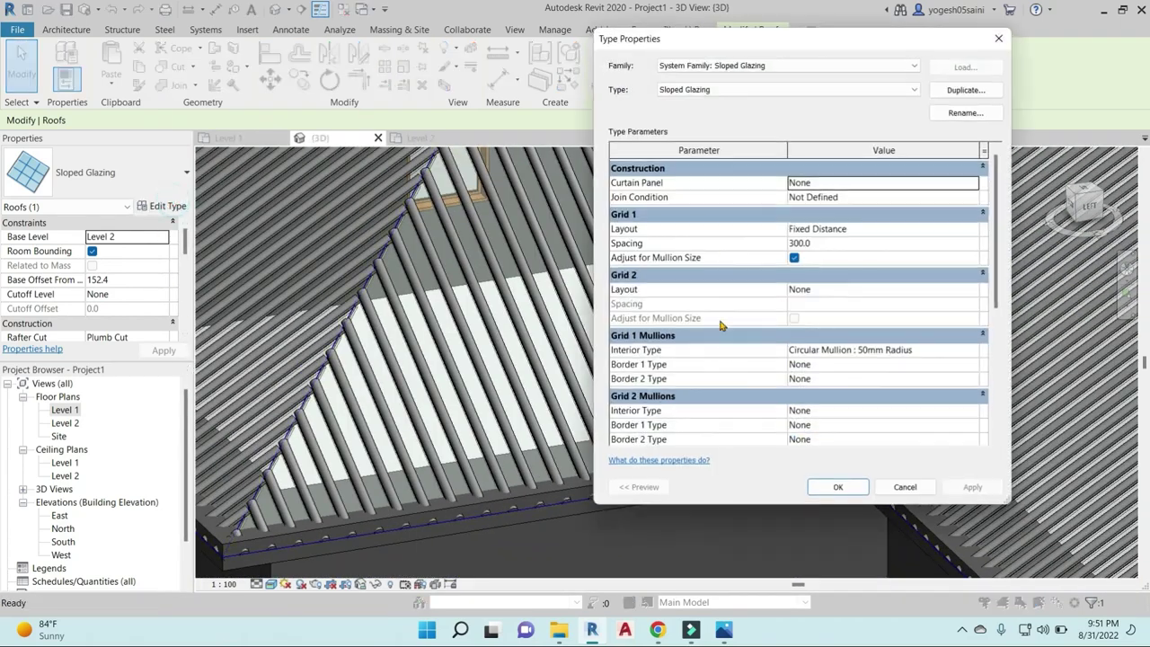
left_click(968, 350)
left_click(855, 405)
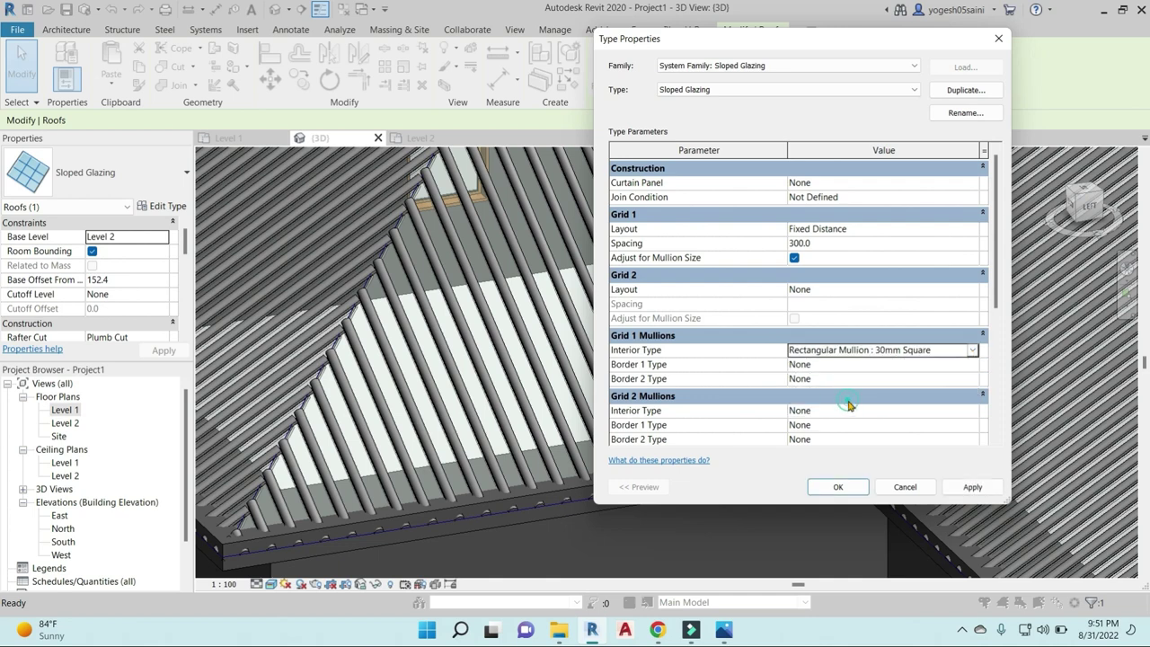
left_click(996, 489)
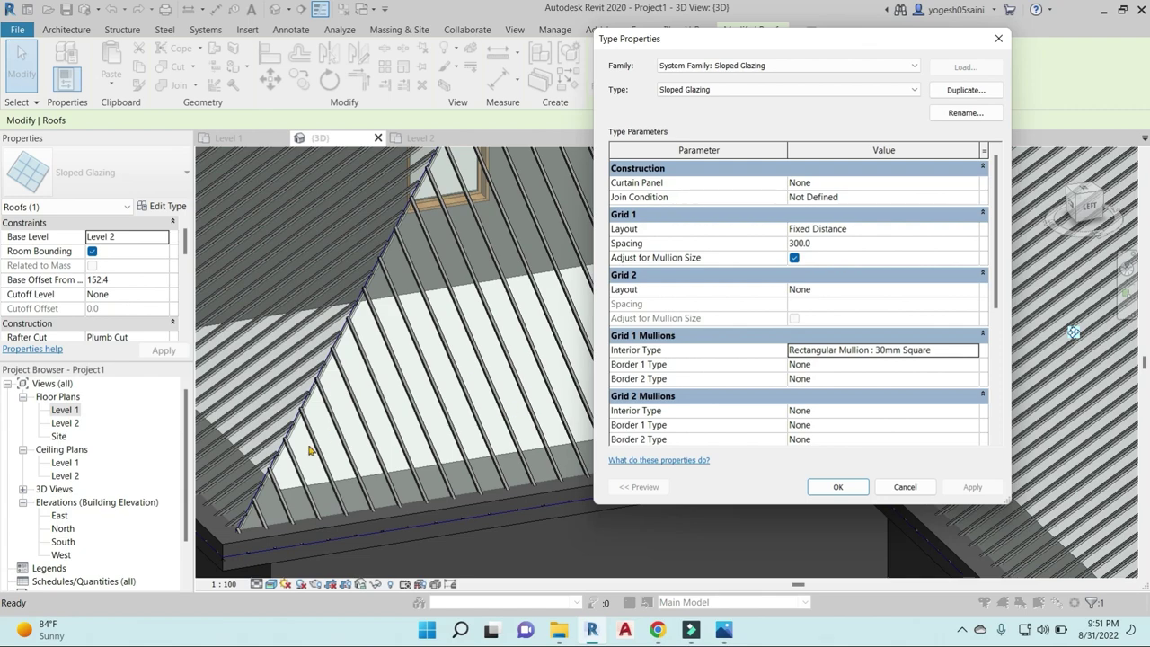
left_click(838, 488)
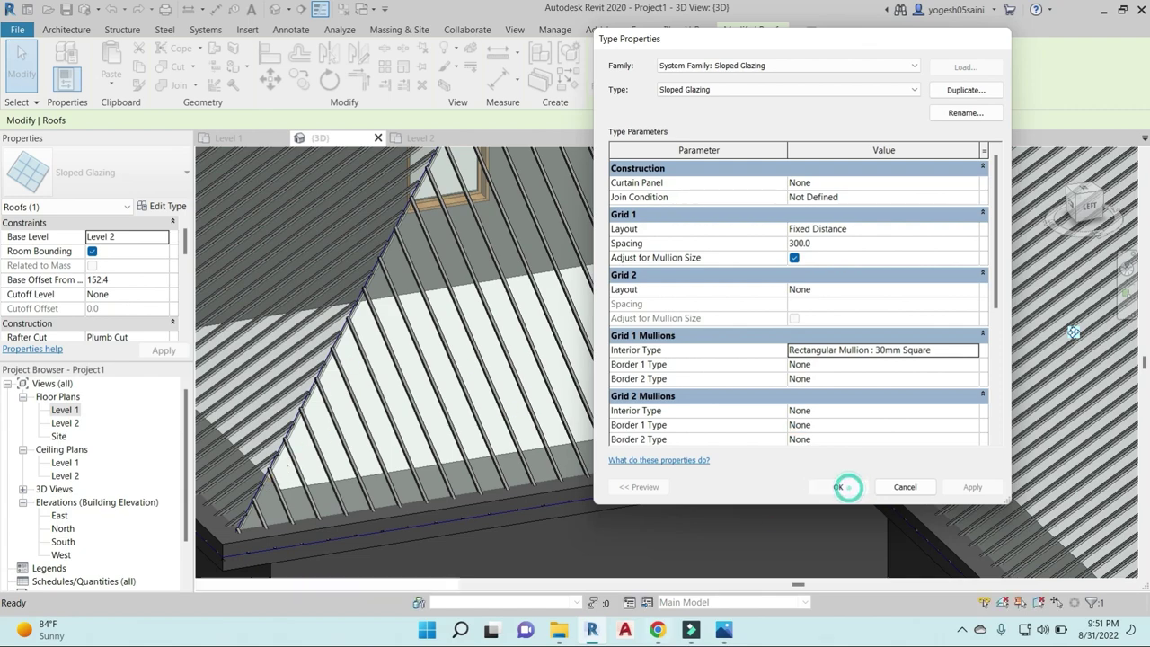
key("alt+Tab")
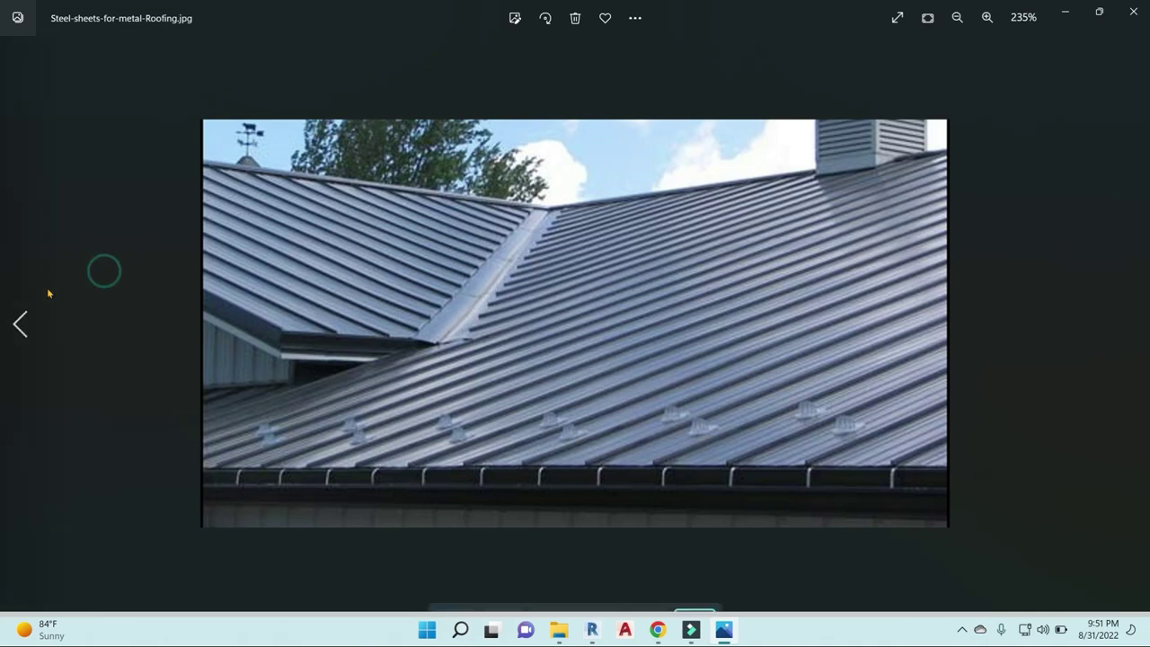
- Flip through the roof reference photos, ending on the pool enclosure image, then minimize Photos
left_click(18, 322)
left_click(18, 322)
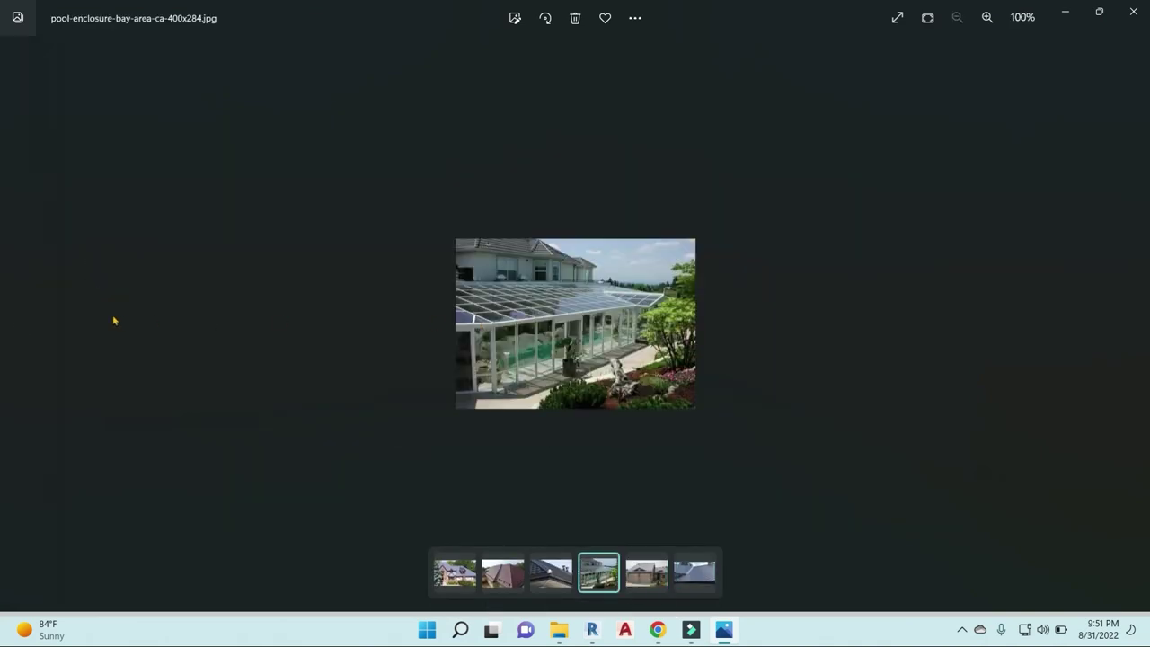
left_click(20, 323)
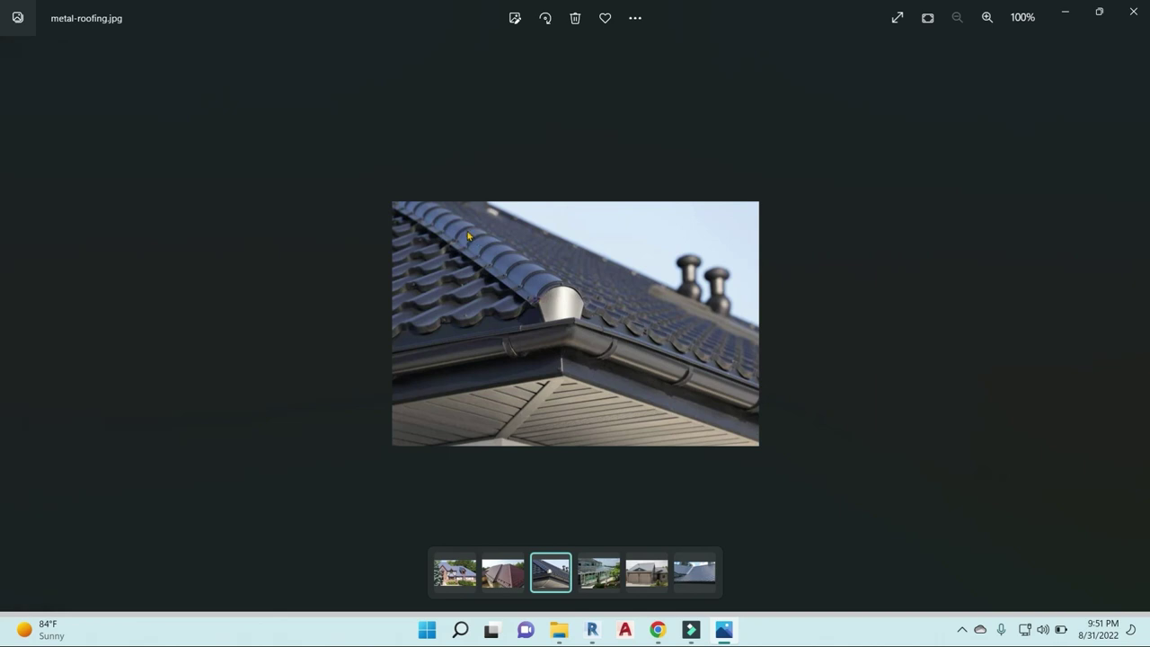
left_click(1132, 323)
left_click(1132, 324)
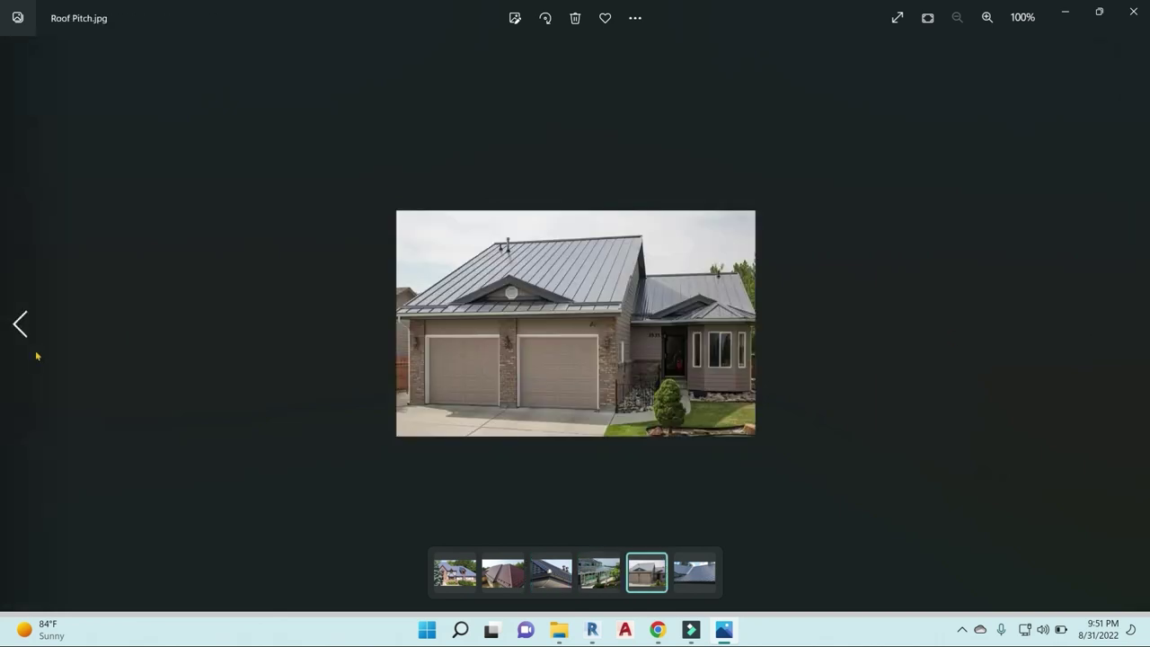
left_click(21, 328)
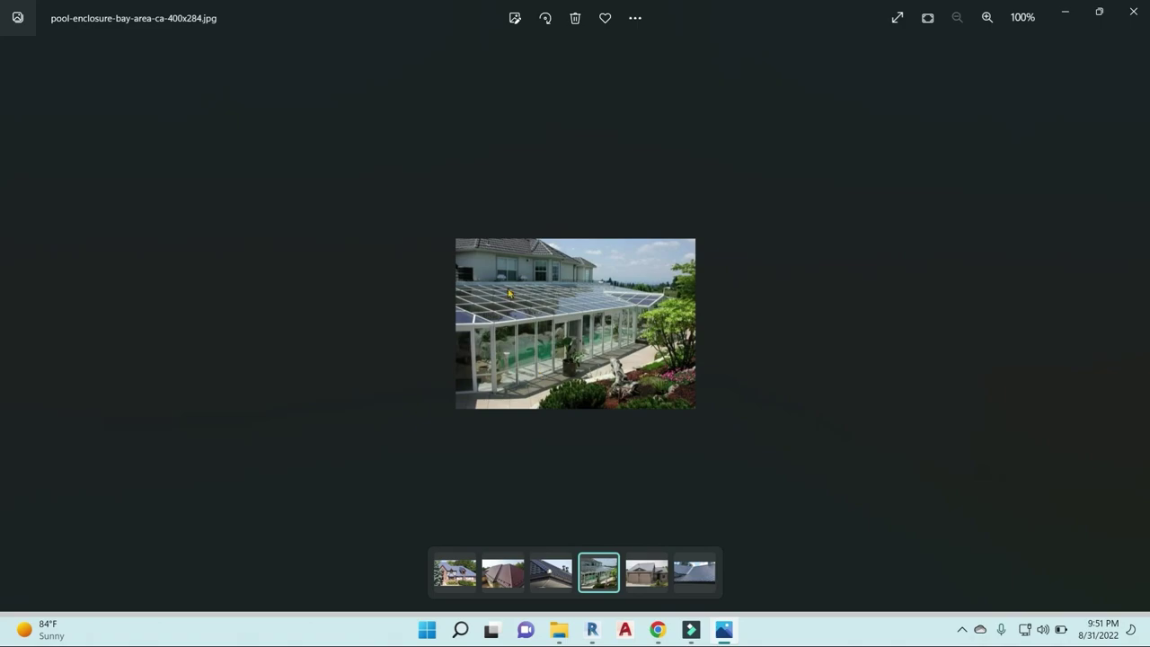
left_click(1065, 12)
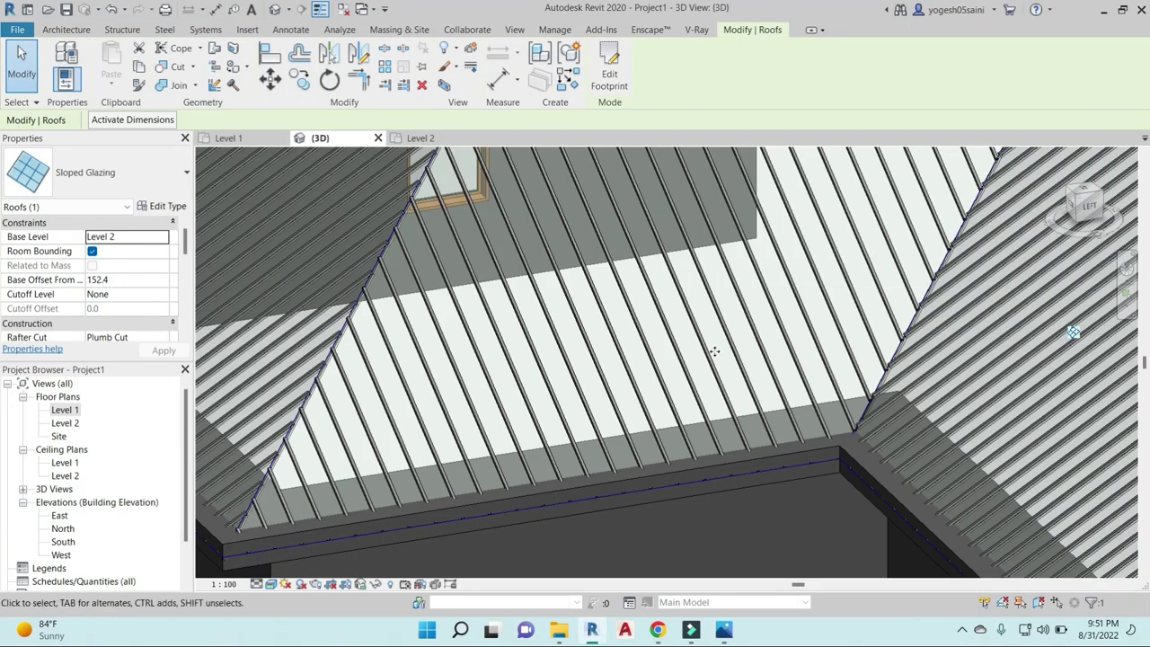
- Orbit the house, then select the sloped glazing roof and edit its type
scroll(717, 350, "down", 3)
scroll(716, 349, "down", 5)
middle_click_drag(919, 503, 820, 352, "shift")
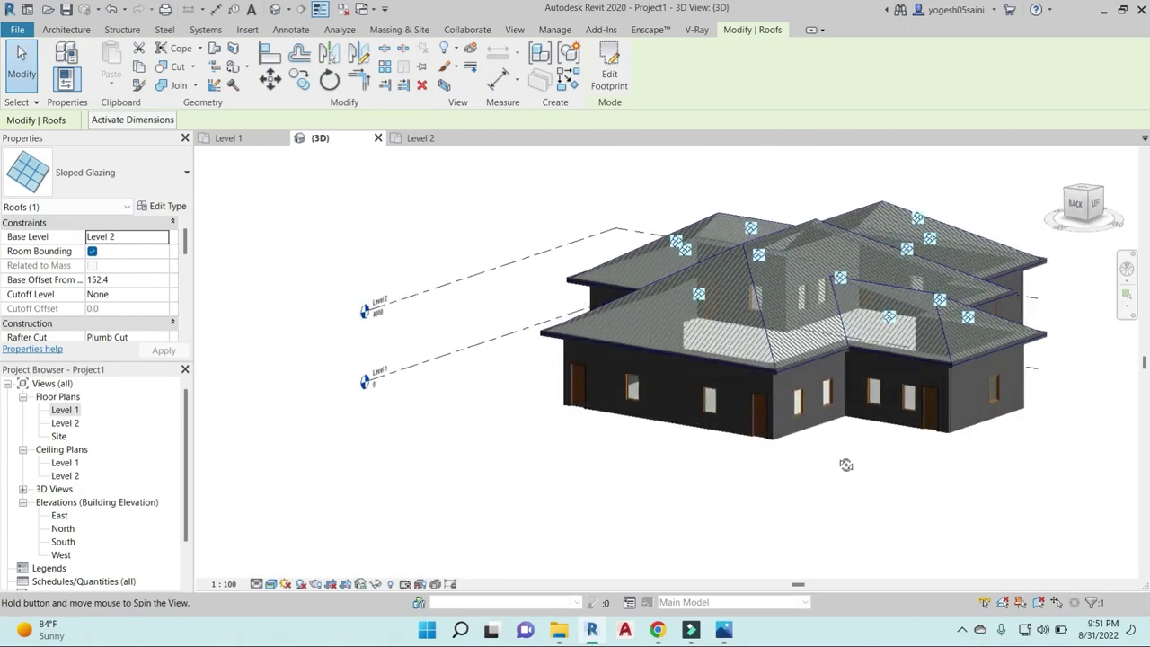
scroll(701, 261, "up", 4)
scroll(683, 261, "down", 4)
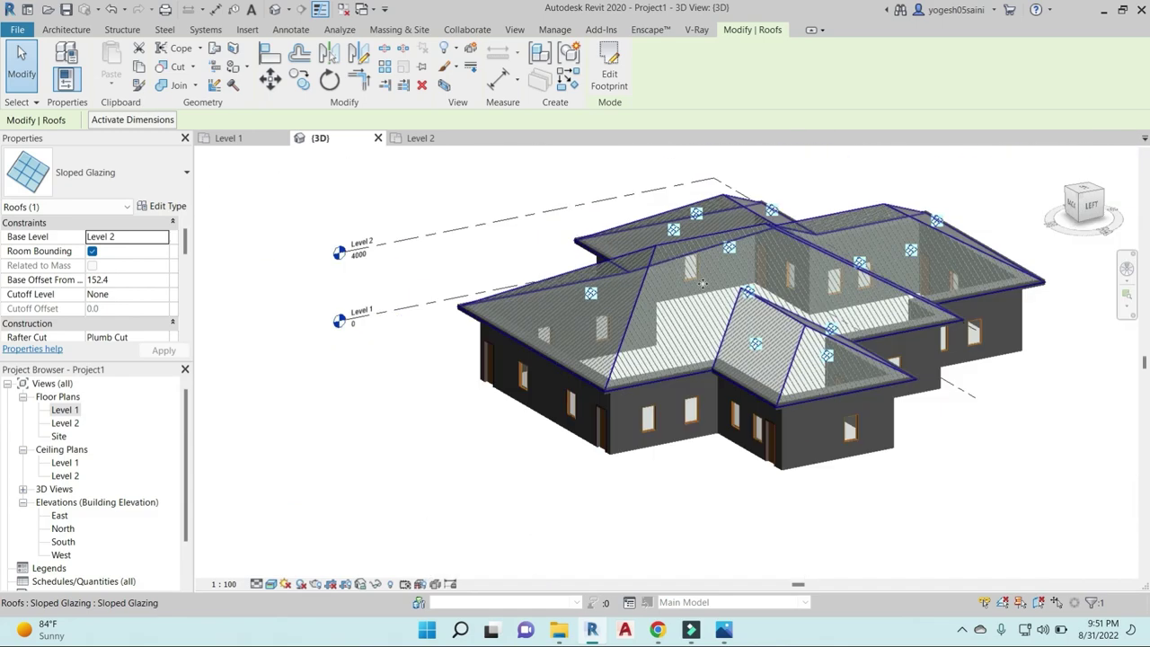
key("Escape")
left_click(692, 267)
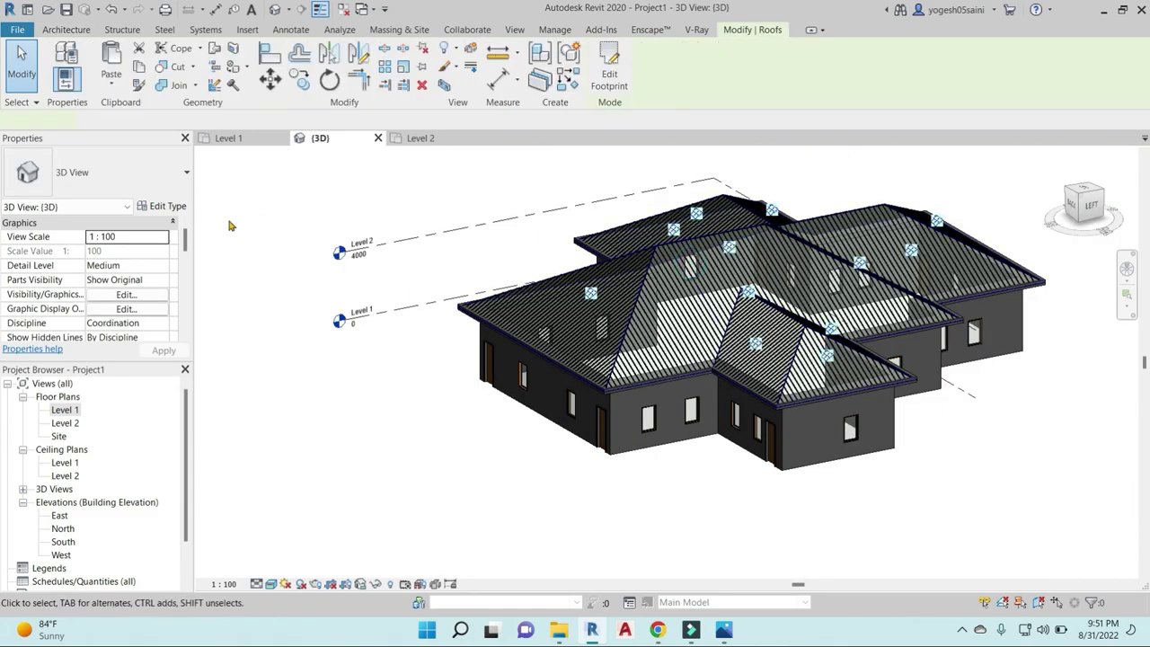
left_click(162, 205)
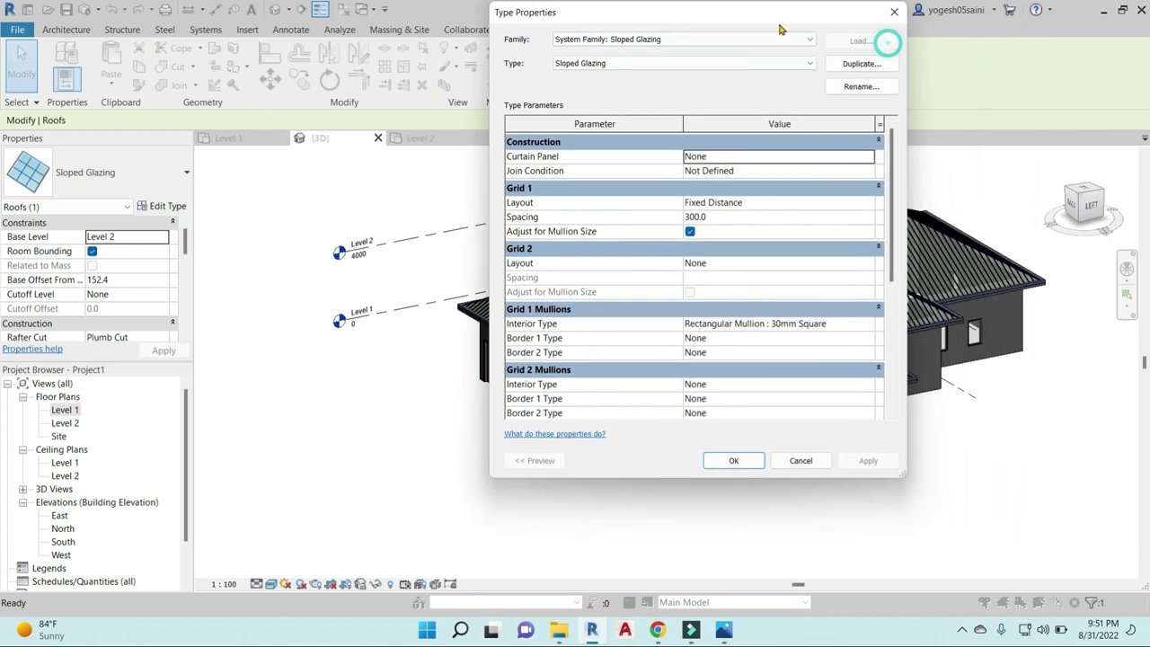
- Set Grid 1 Border 1 Type to L Corner Mullion : L Mullion 1 and apply
left_click_drag(869, 42, 764, 15)
scroll(714, 364, "down", 1)
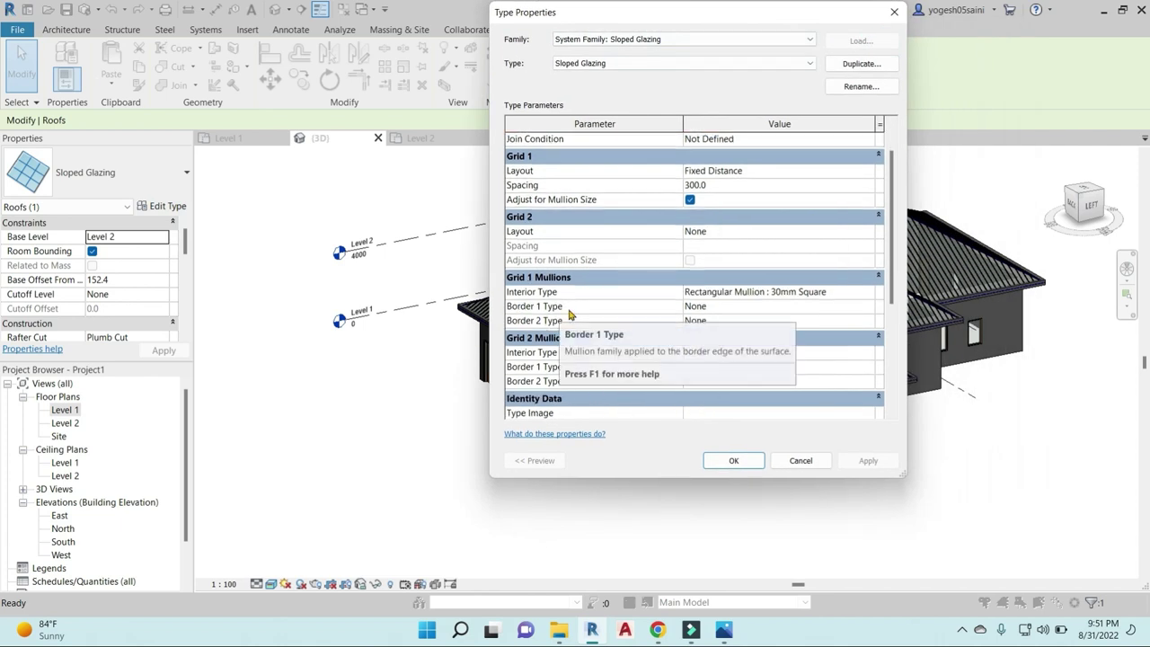
left_click(874, 307)
left_click(868, 307)
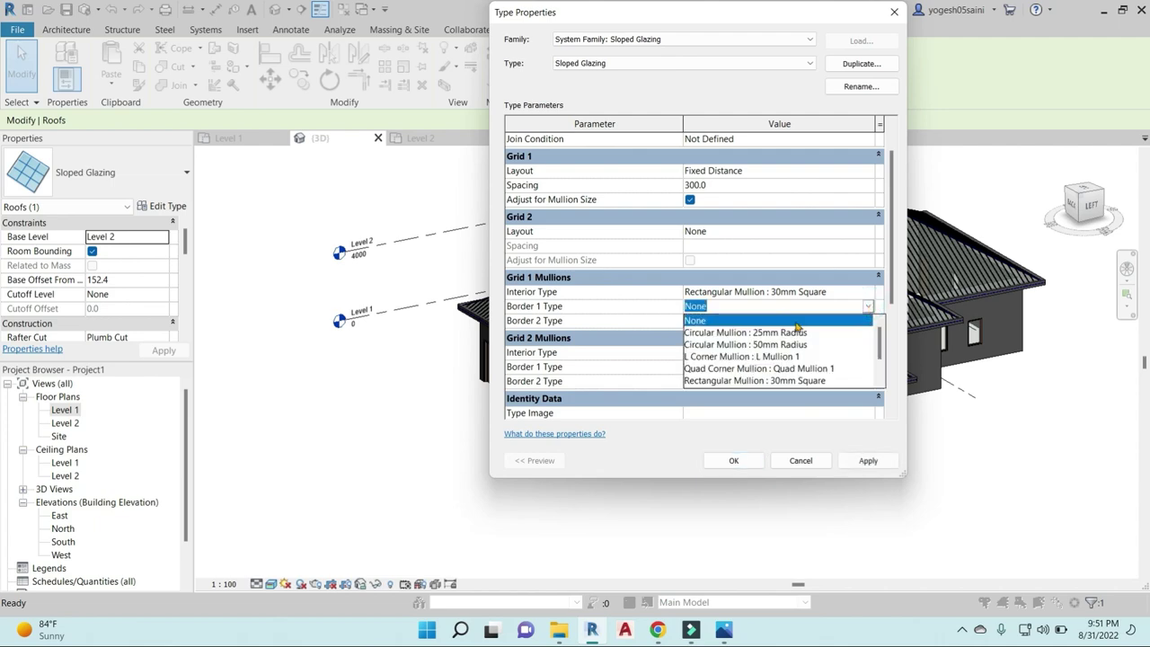
left_click_drag(720, 12, 330, 79)
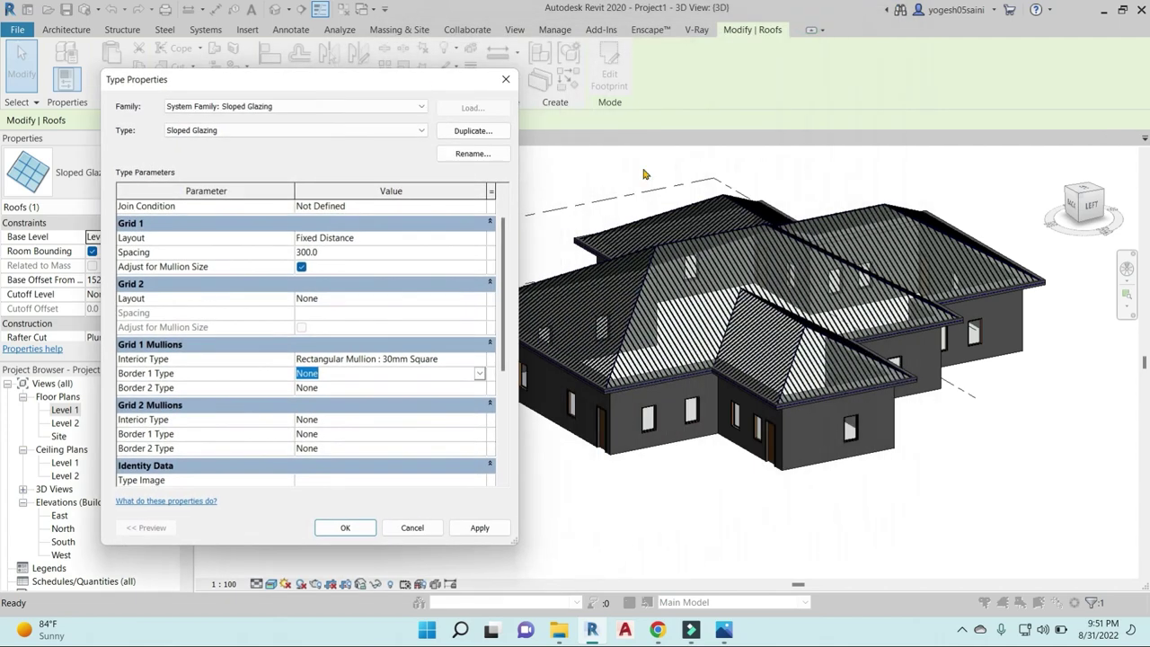
left_click(481, 374)
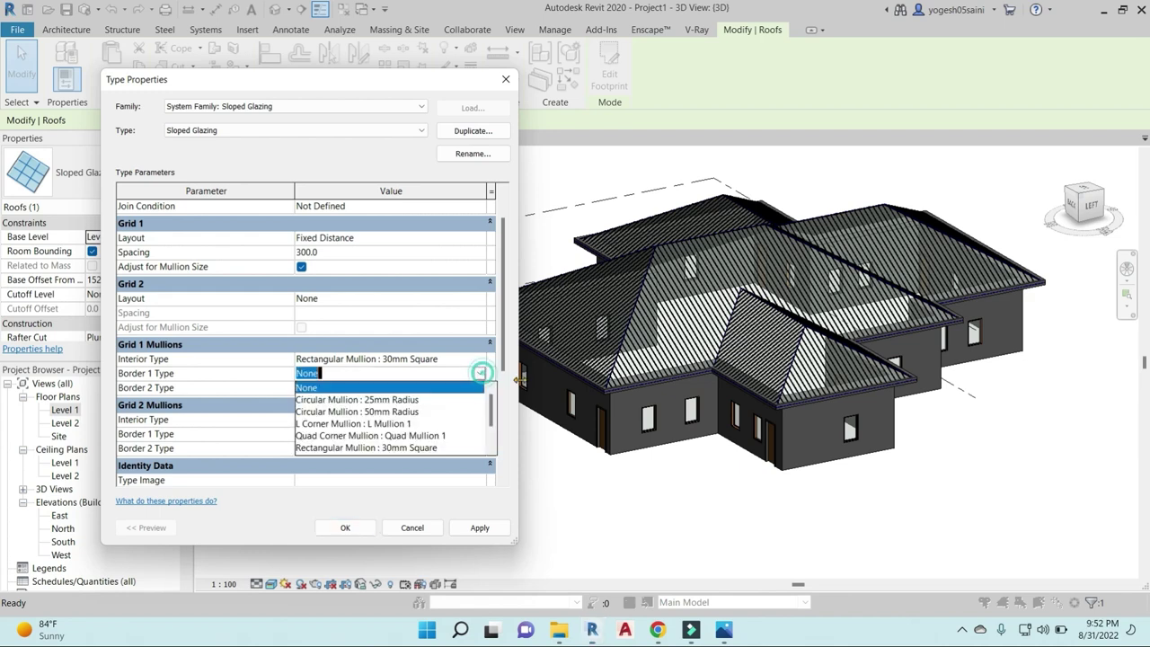
left_click(315, 425)
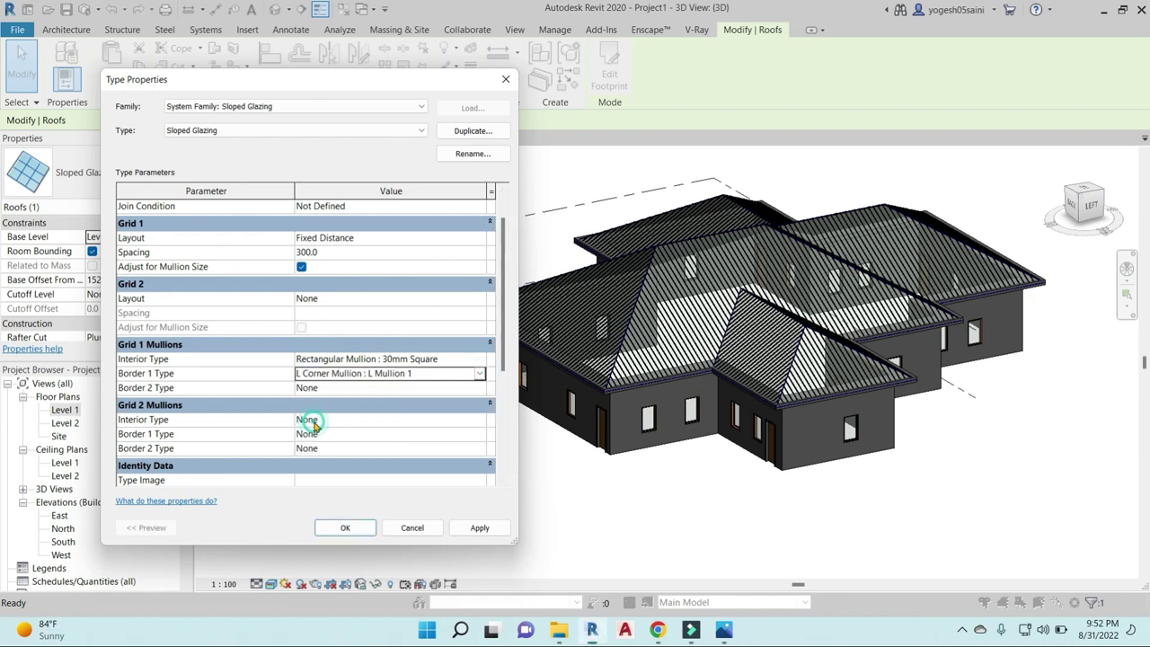
left_click(481, 533)
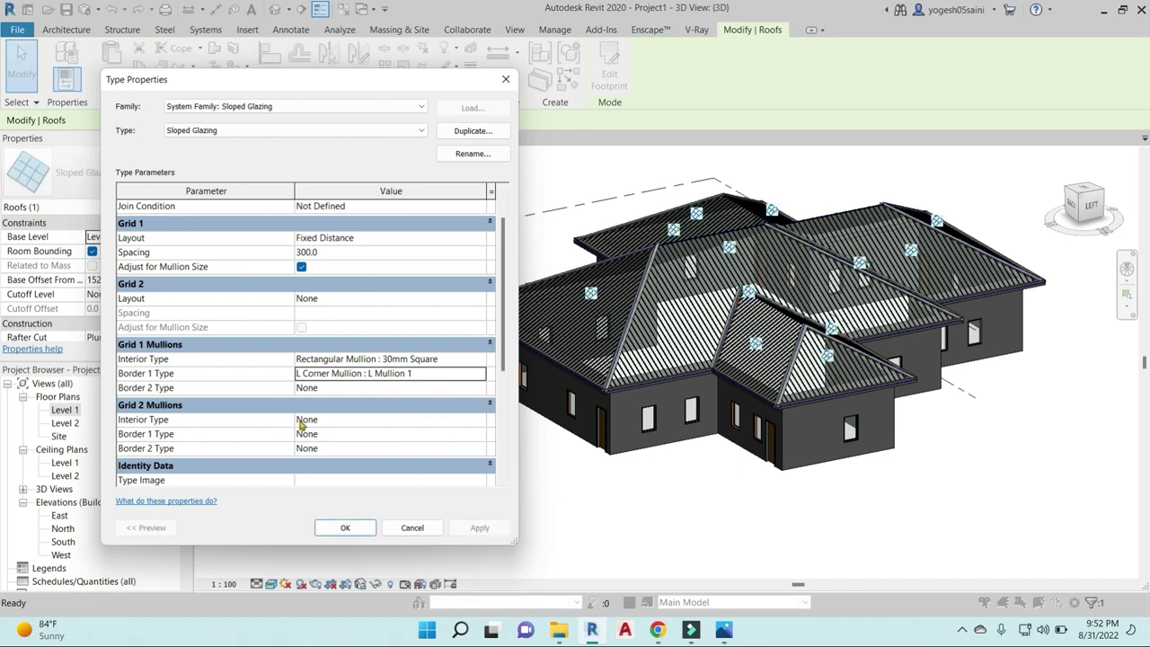
- Set Grid 1 Border 2 Type to L Corner Mullion : L Mullion 1 and apply
left_click(479, 388)
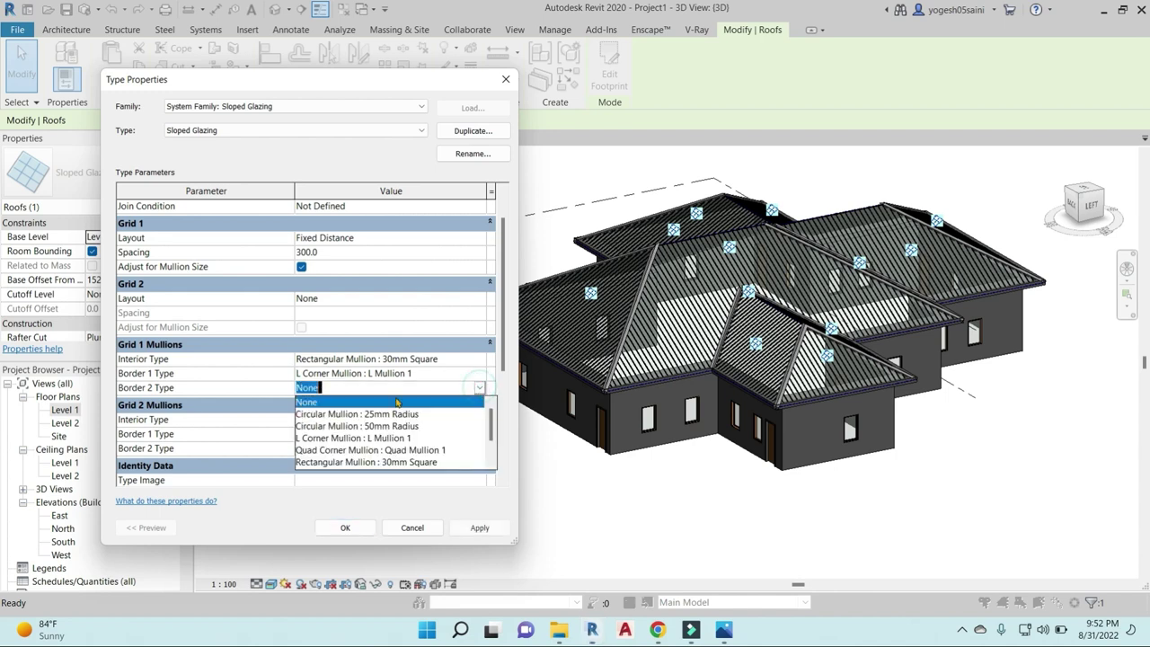
left_click(329, 434)
left_click(477, 528)
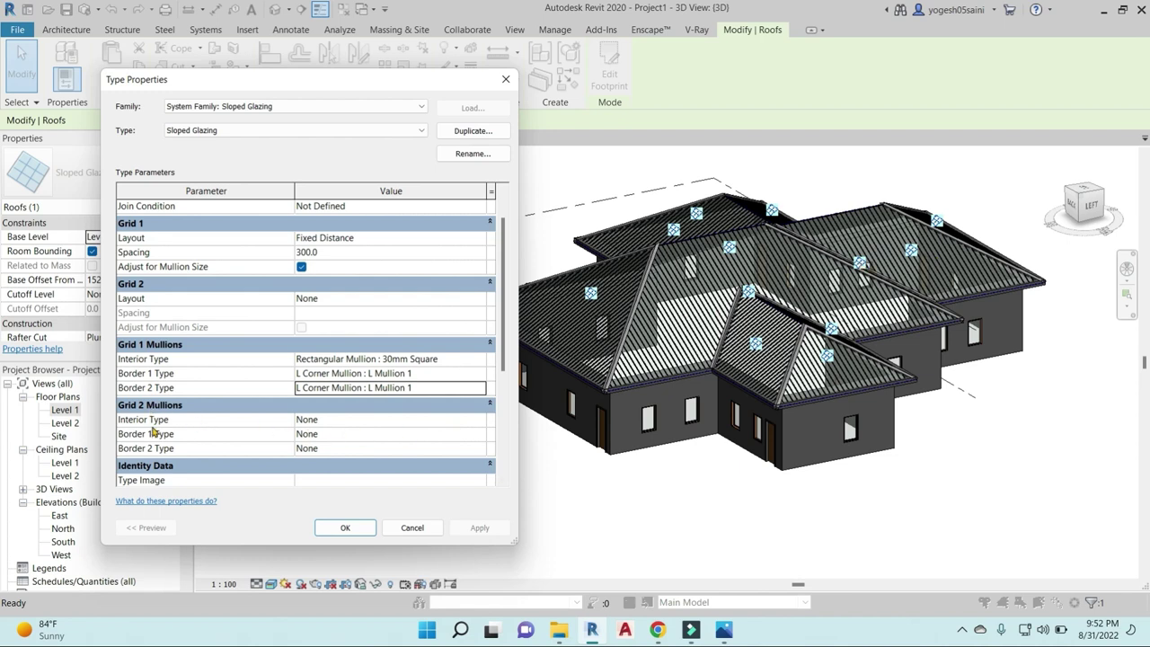
- Try 30mm Square for Grid 2 interior mullions, then reset them to None
left_click(479, 424)
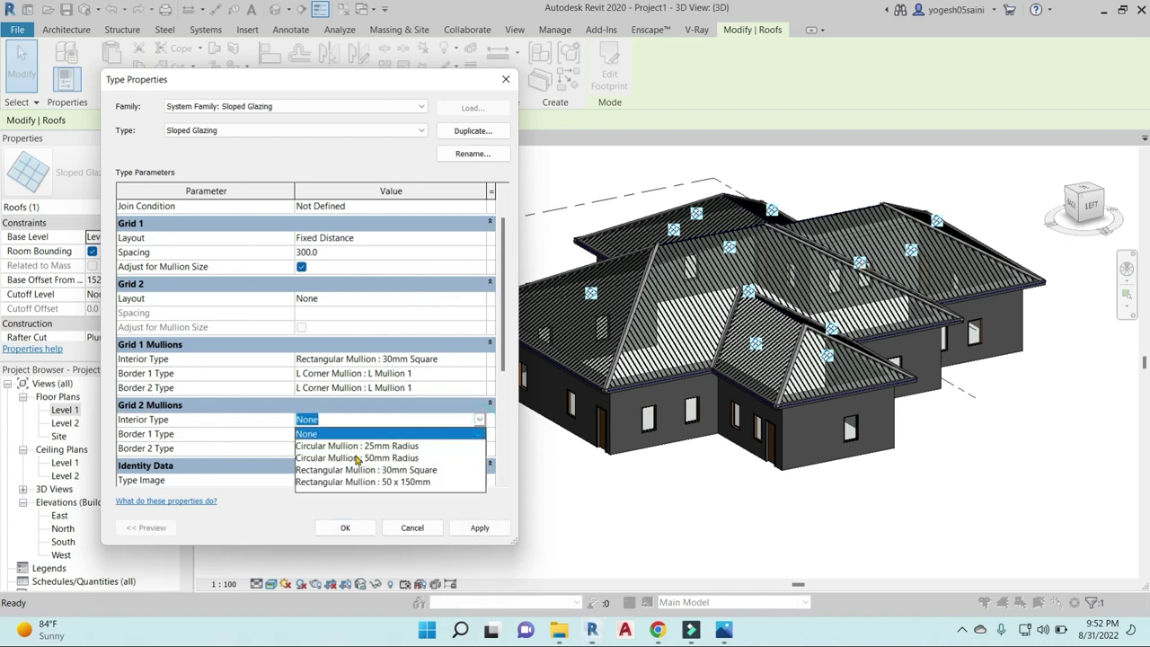
left_click(321, 468)
left_click(479, 420)
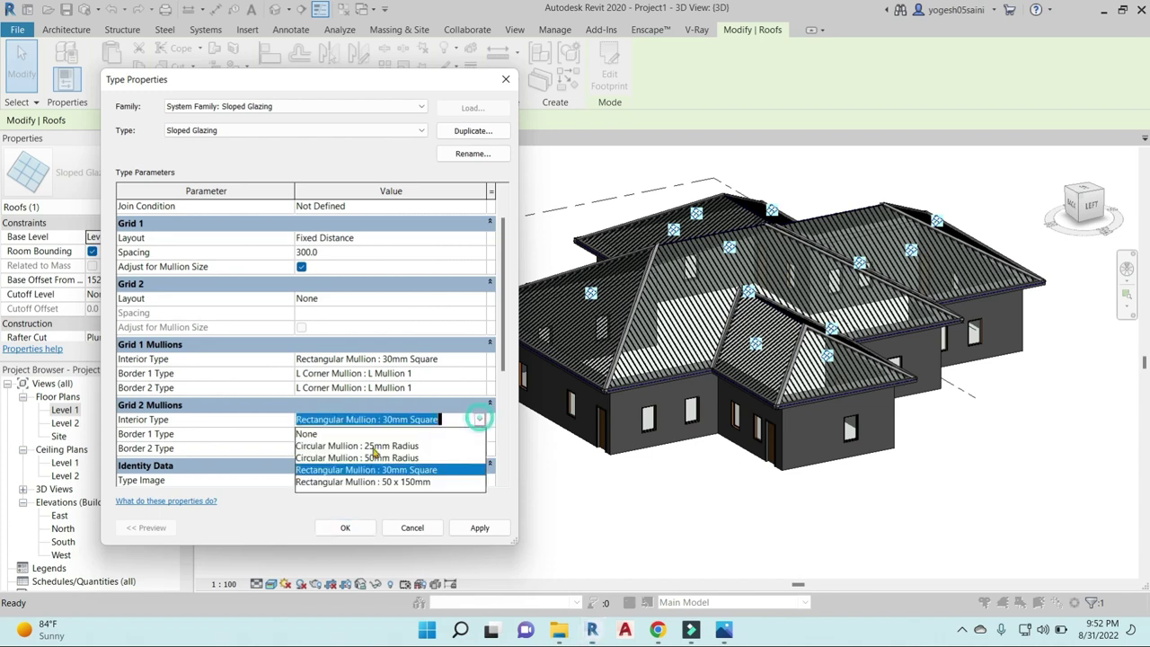
left_click(481, 401)
left_click(480, 388)
left_click(479, 389)
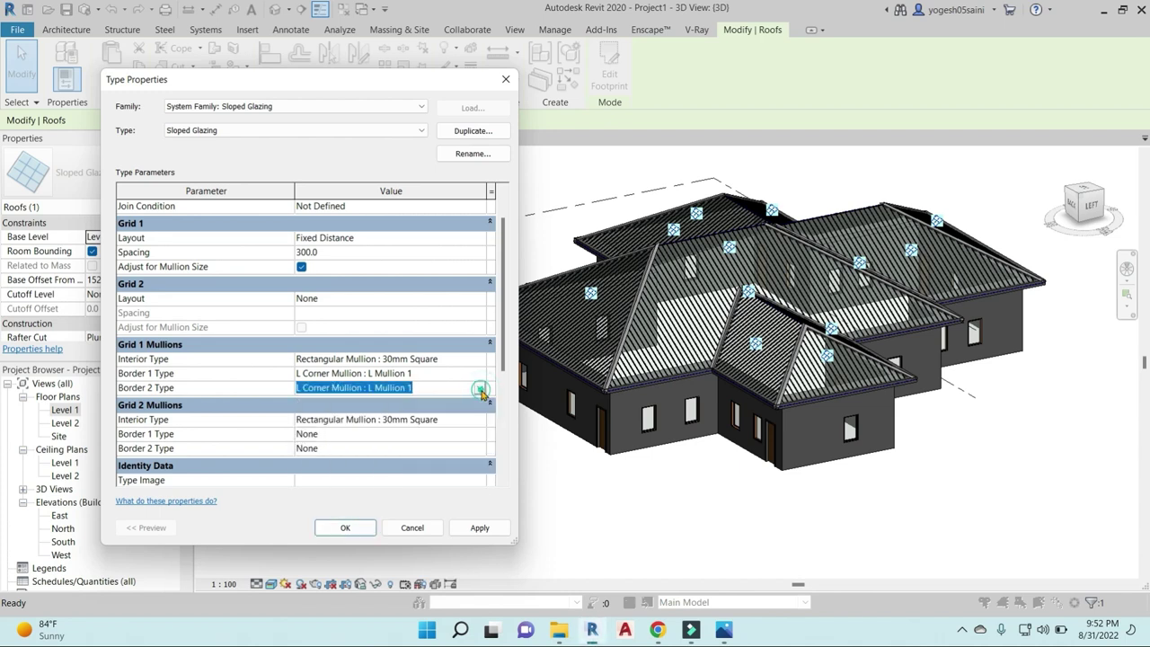
left_click(479, 420)
left_click(322, 435)
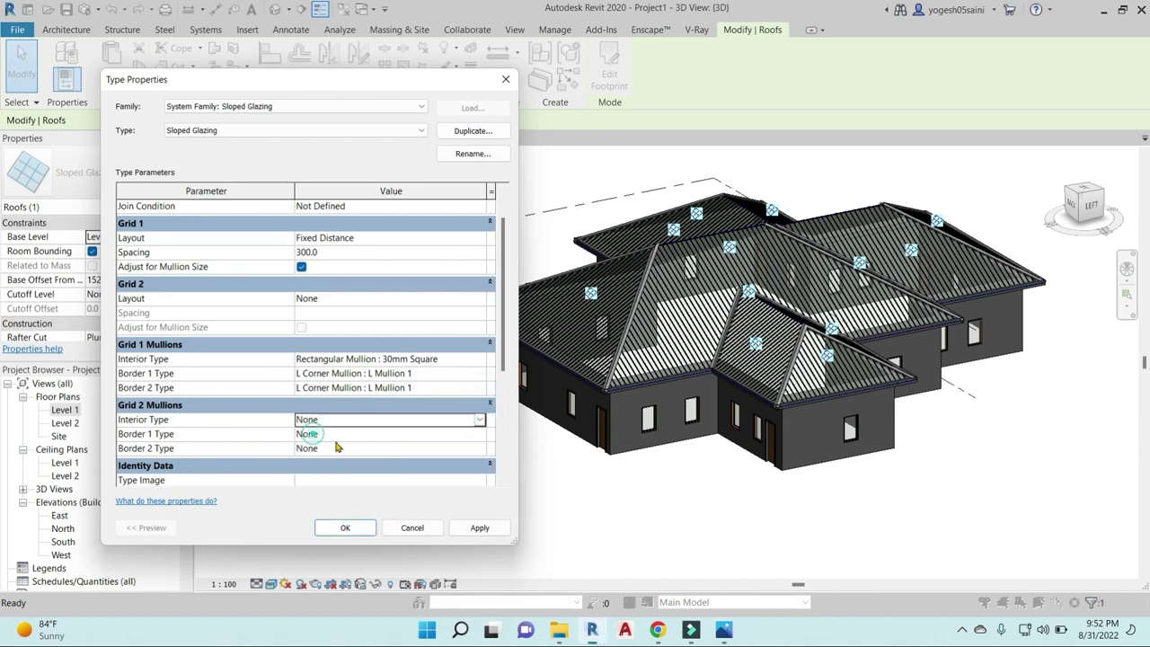
- Set Grid 2 Border 1 Type to L Corner Mullion, deleting the overlapping mullions flagged
left_click(481, 434)
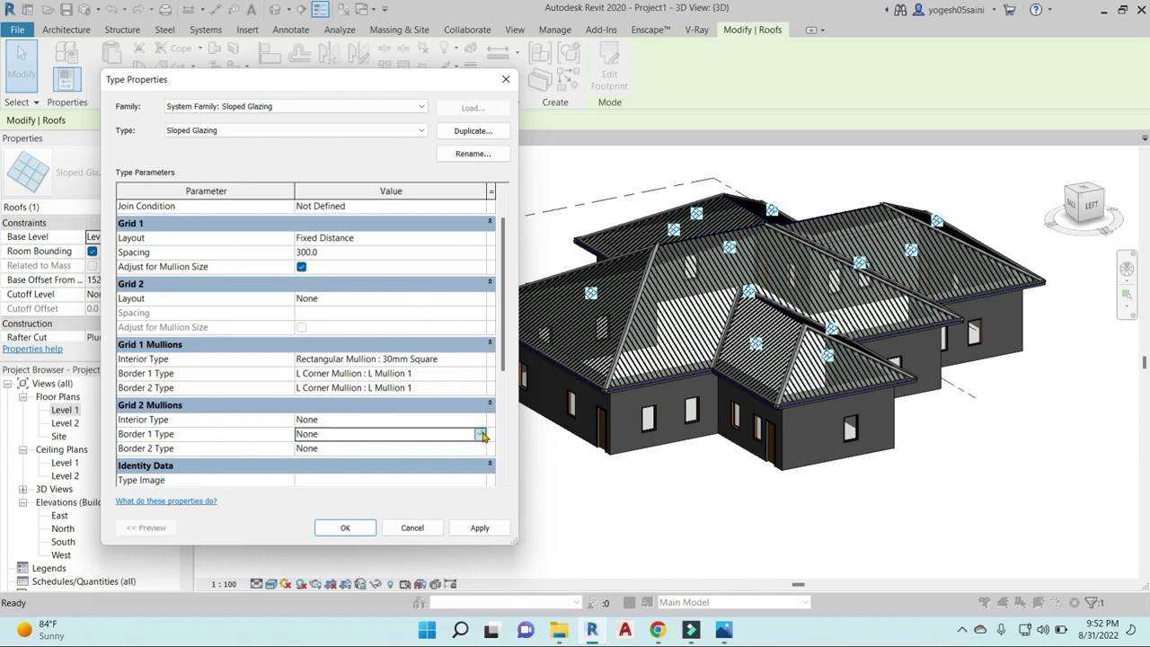
left_click(480, 434)
left_click(347, 484)
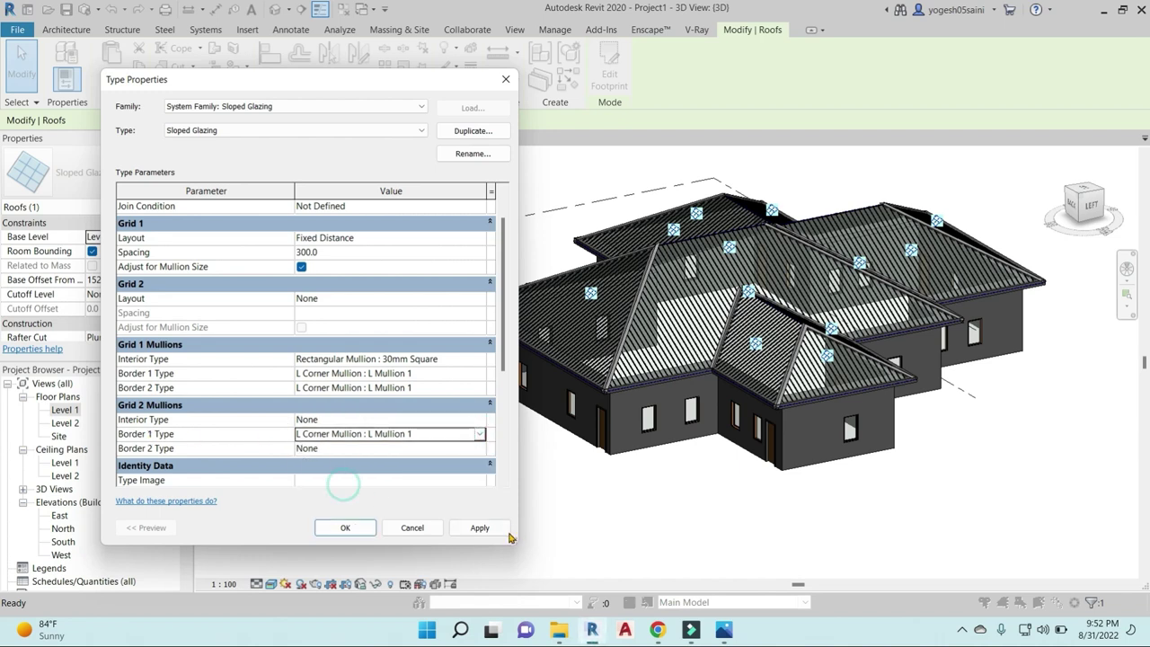
left_click(357, 528)
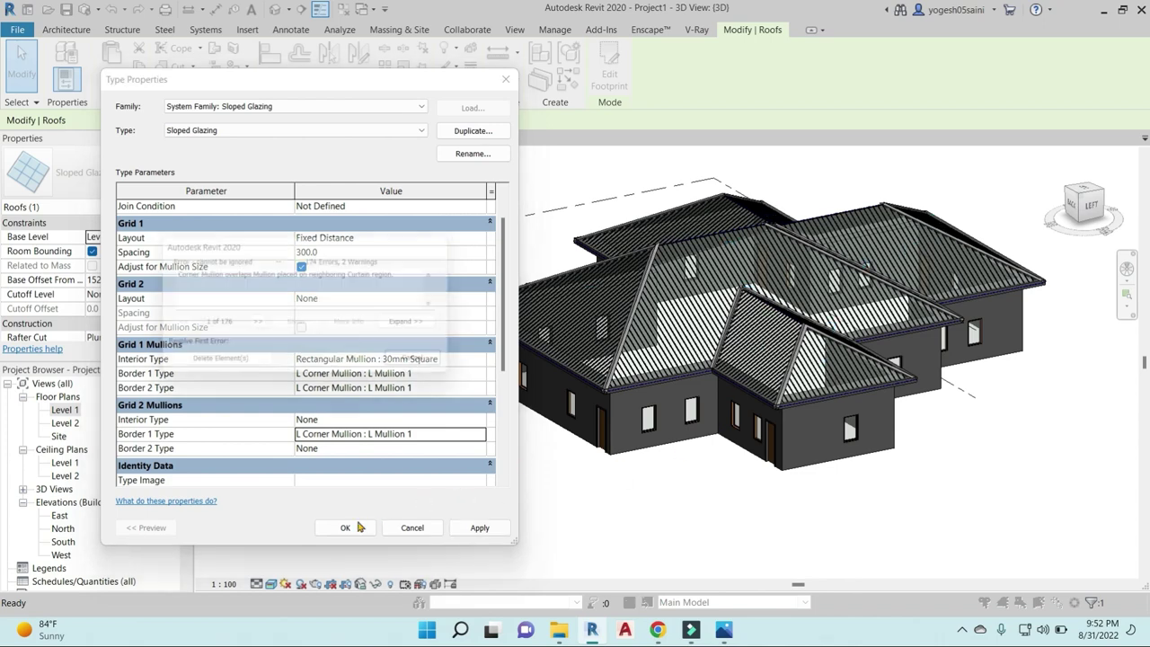
left_click(221, 366)
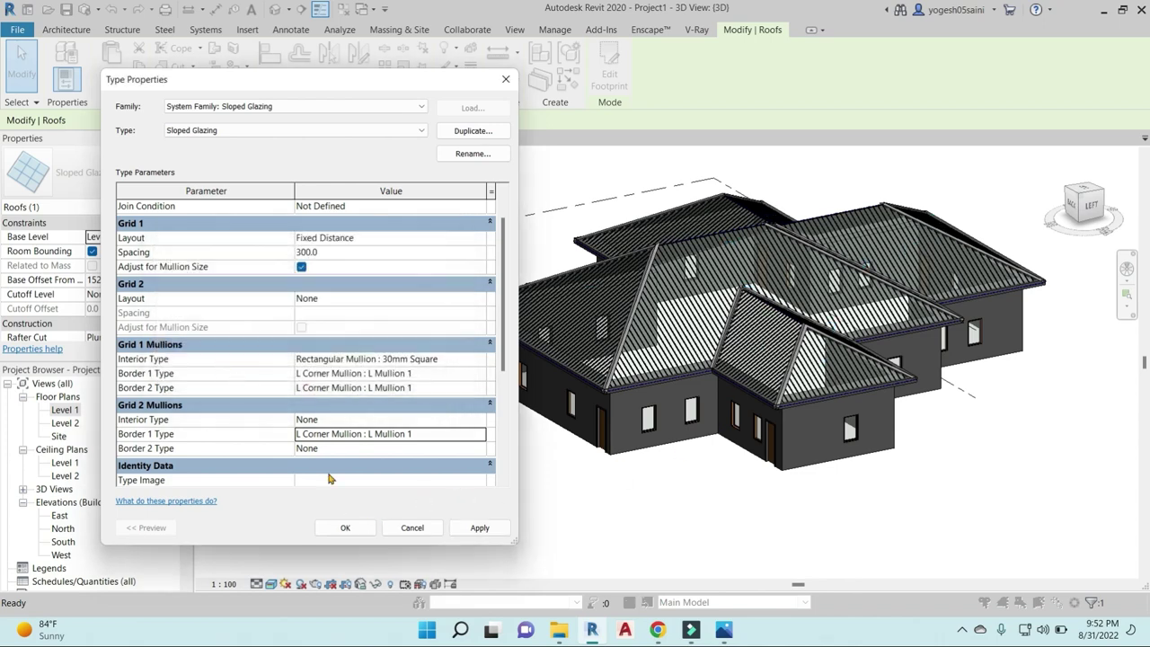
left_click(349, 530)
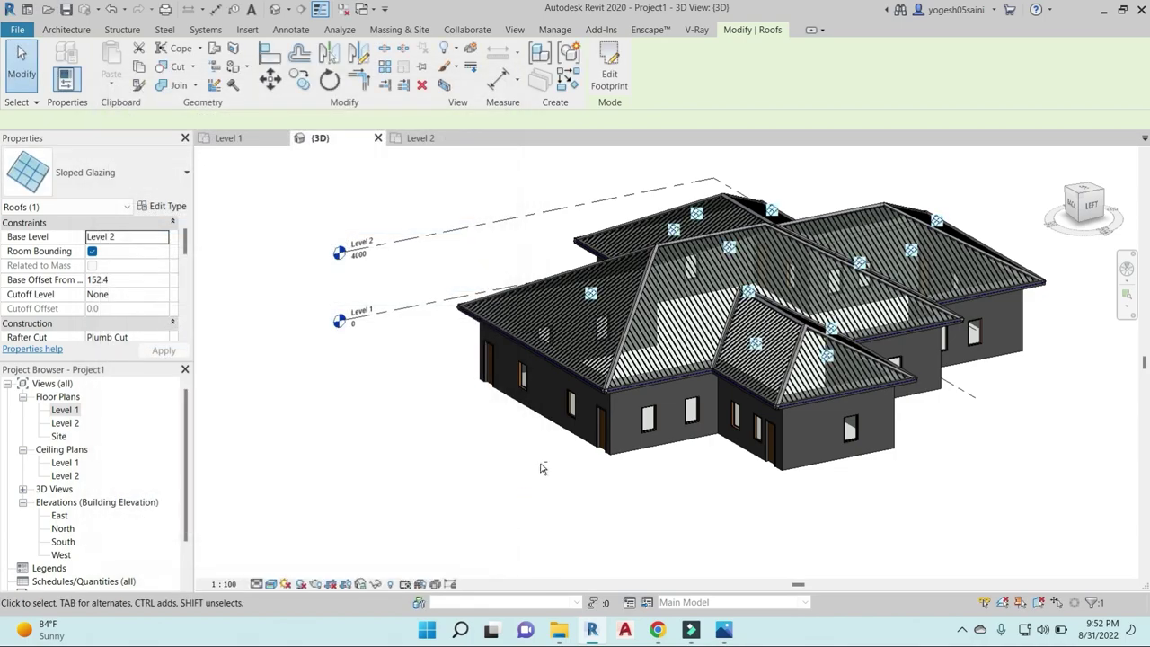
mouse_move(539, 470)
middle_mouse_down("shift")
mouse_move(607, 501)
mouse_move(835, 494)
mouse_move(722, 260)
mouse_move(1006, 433)
mouse_move(386, 481)
middle_mouse_up("shift")
key("Escape")
- Select the chain of L Mullion 1 corner mullions along the roof hip
scroll(722, 261, "up", 5)
scroll(722, 261, "down", 5)
scroll(1007, 434, "up", 3)
scroll(1007, 433, "down", 3)
scroll(709, 488, "up", 5)
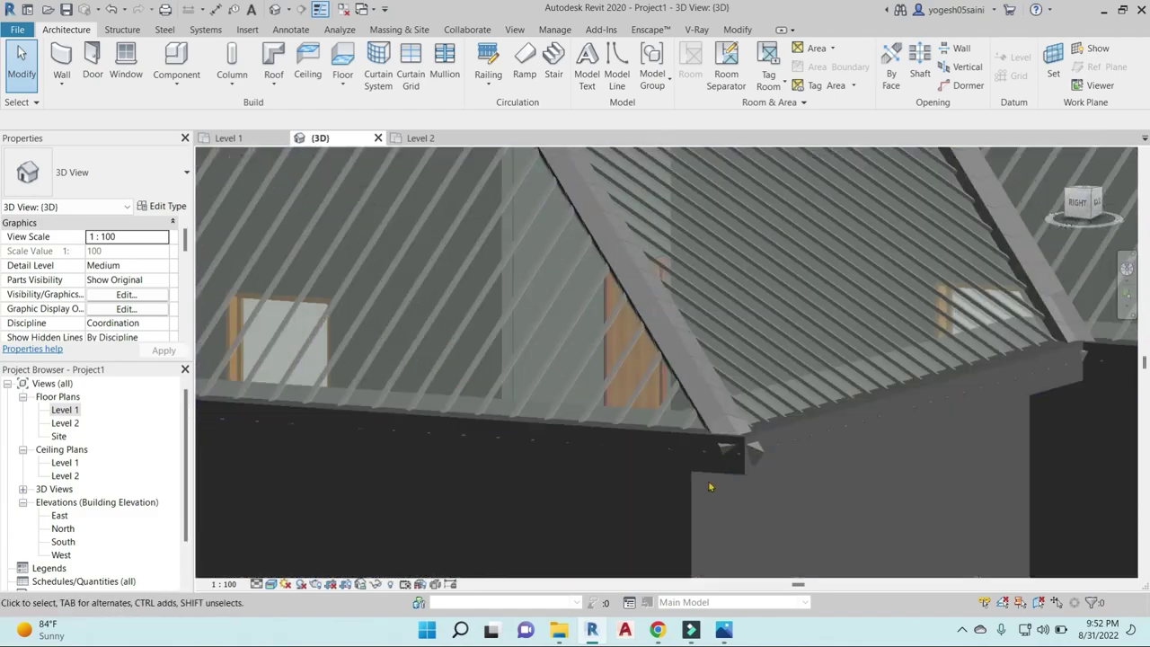
scroll(782, 450, "up", 3)
scroll(782, 450, "down", 2)
left_click(784, 433)
key("Tab")
left_click(787, 436)
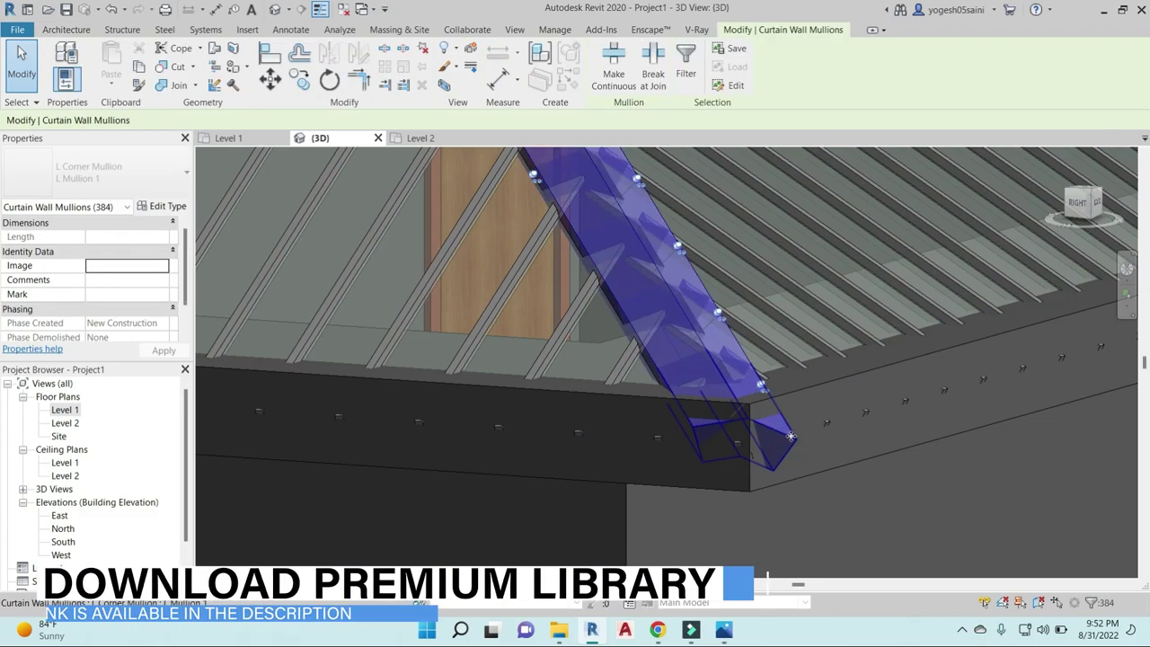
scroll(790, 435, "down", 4)
left_click(163, 206)
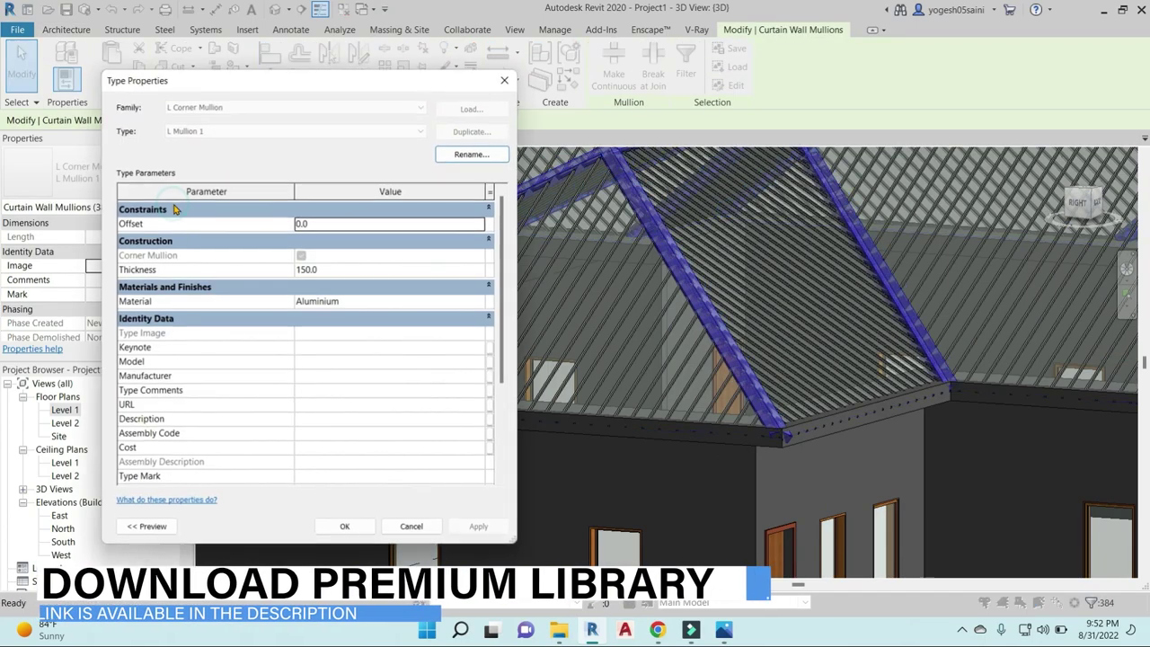
- Give the corner mullion type a thickness of 100 and Cherry material, then apply
left_click(352, 270)
left_click_drag(378, 268, 274, 275)
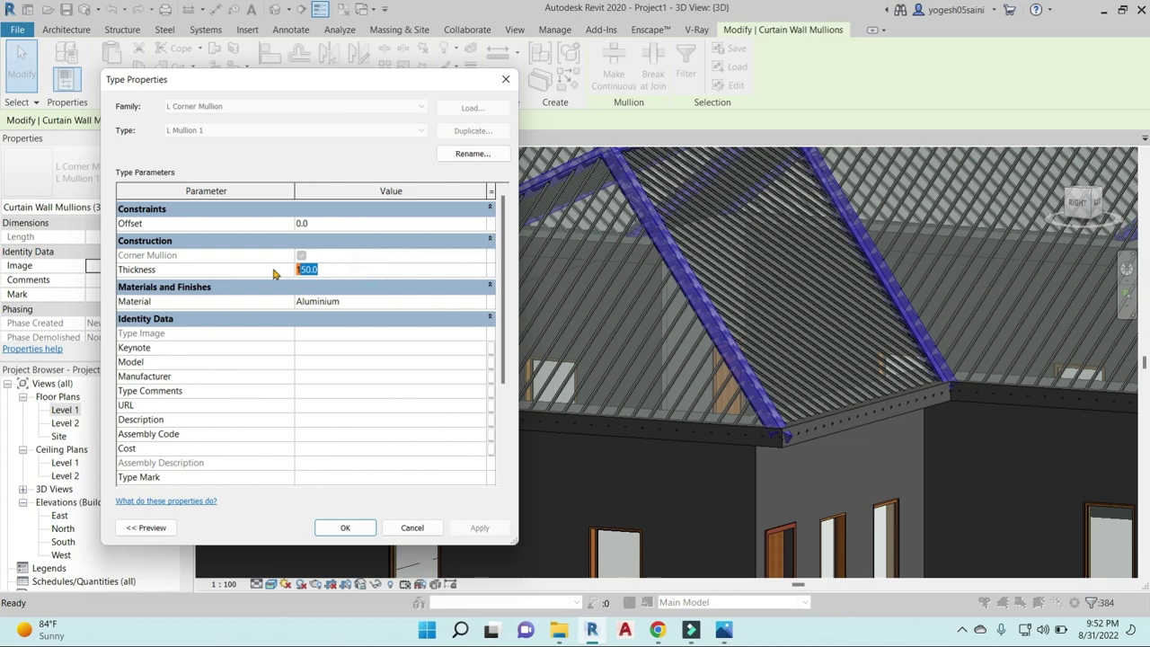
type("100")
left_click(480, 302)
left_click(482, 302)
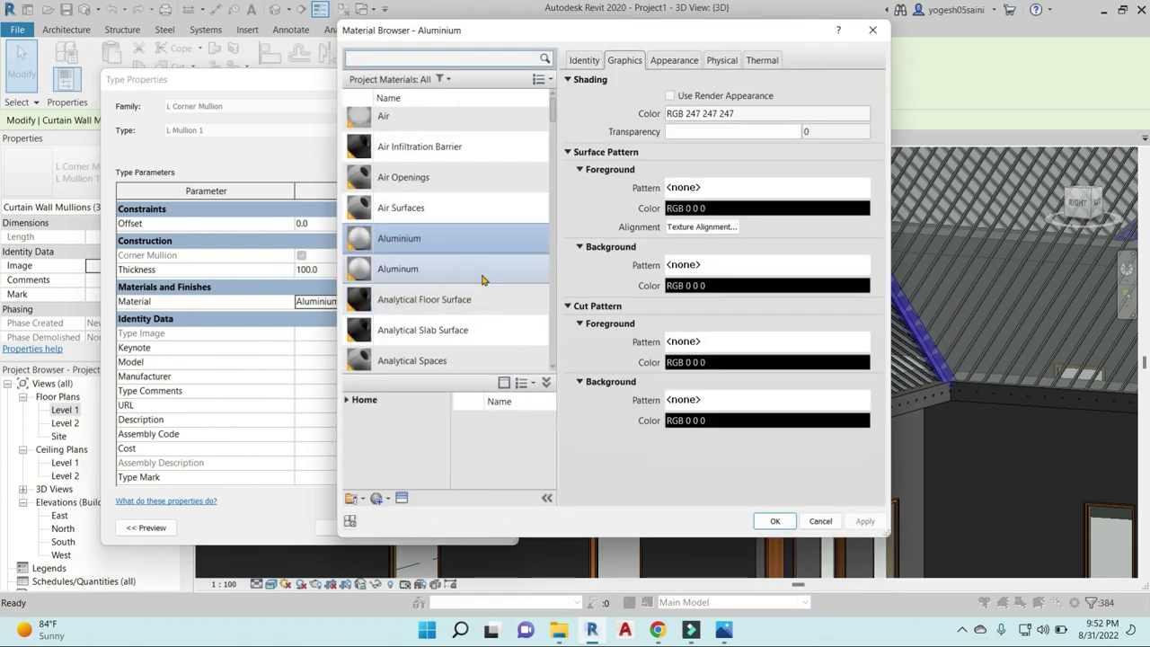
scroll(465, 260, "down", 4)
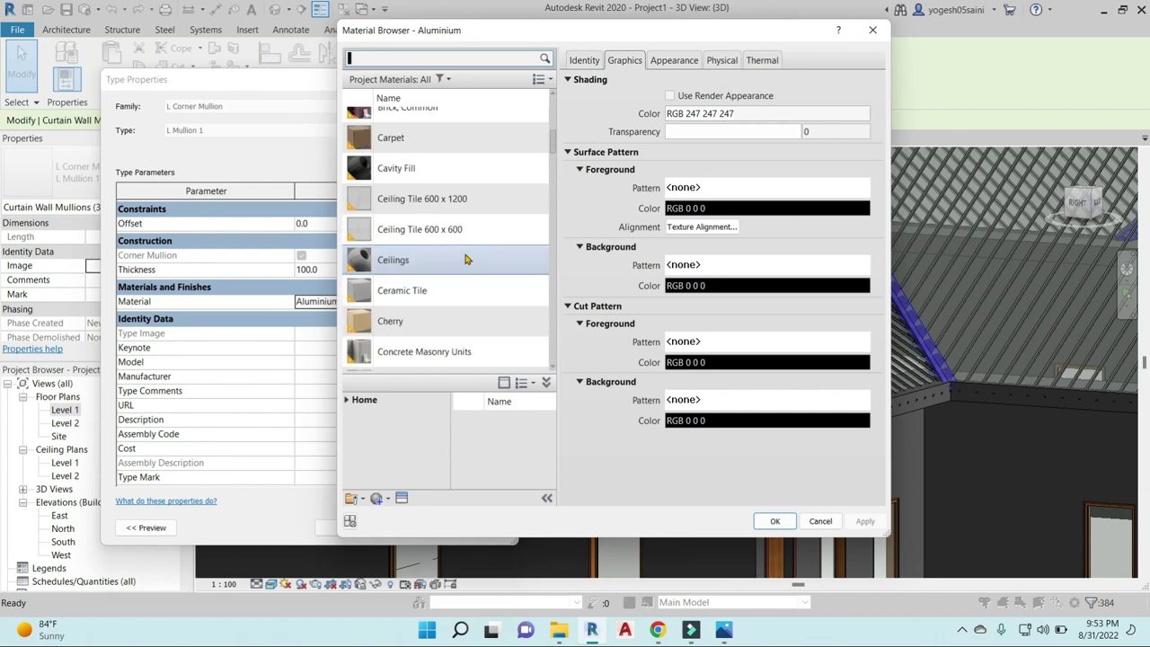
left_click(437, 321)
left_click(769, 519)
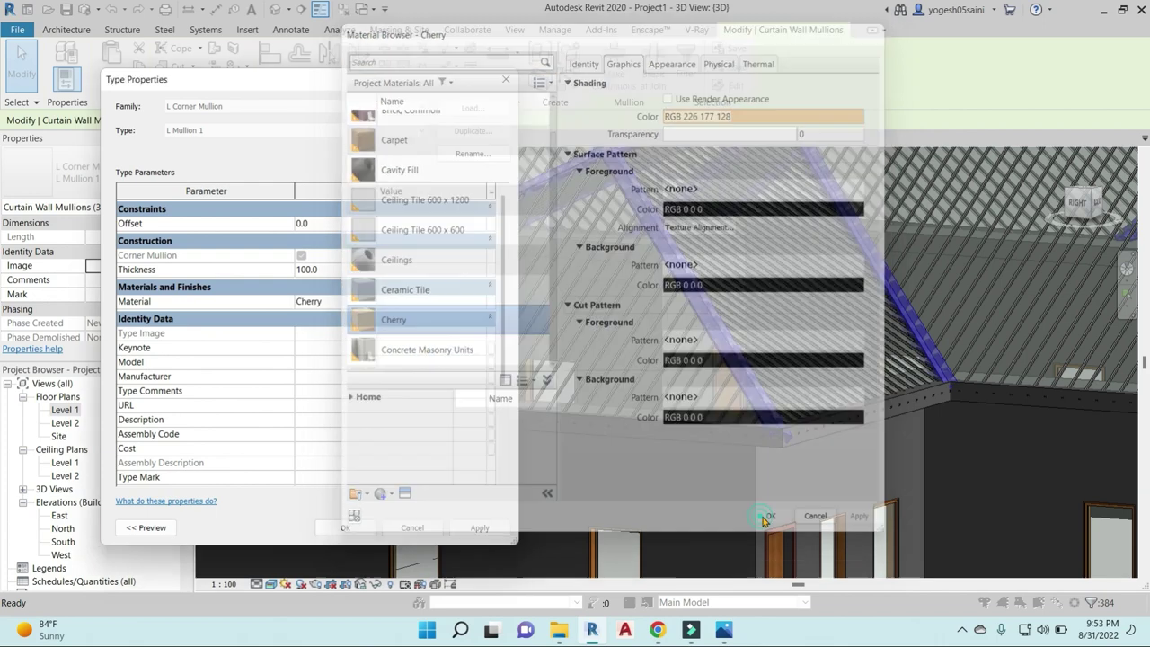
left_click(479, 528)
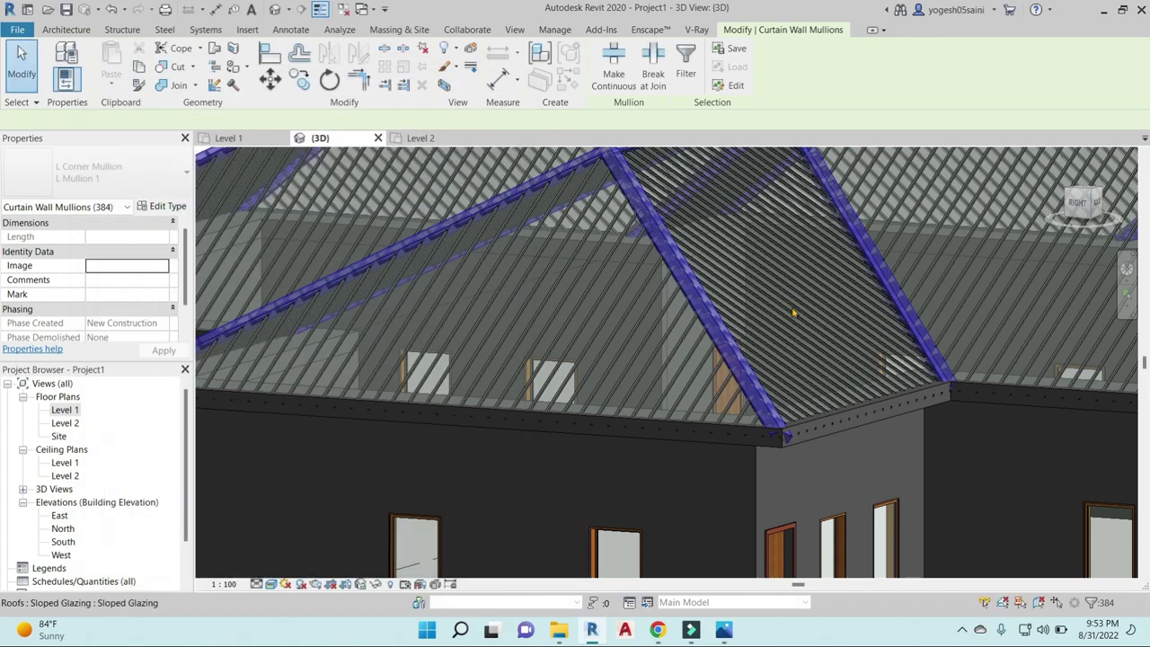
scroll(817, 377, "down", 3)
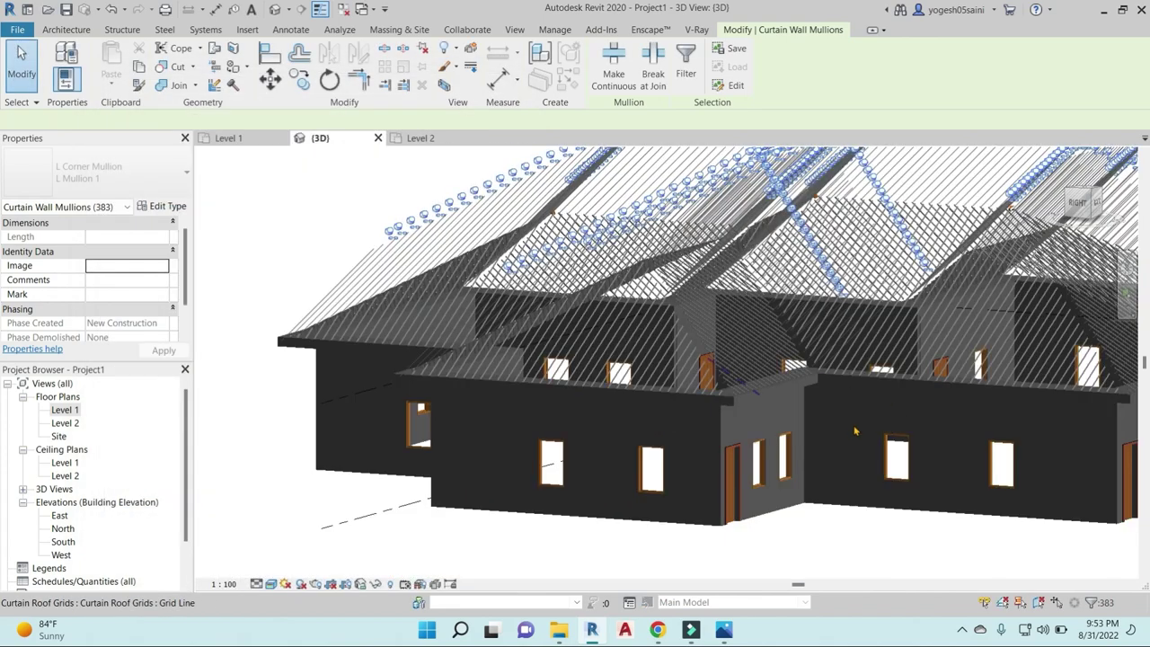
- Select all Rectangular Mullion : 30mm Square mullions on the roof
scroll(818, 377, "down", 3)
key("Escape")
scroll(780, 360, "up", 5)
scroll(780, 360, "down", 1)
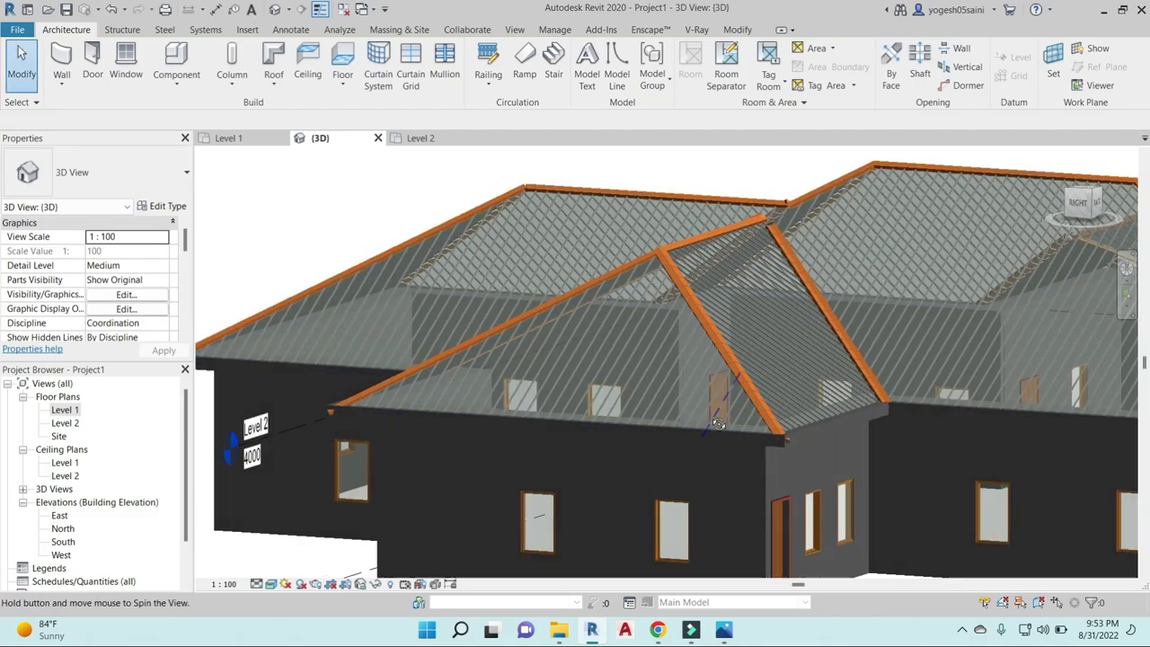
scroll(781, 360, "down", 2)
scroll(780, 368, "down", 2)
scroll(779, 382, "down", 2)
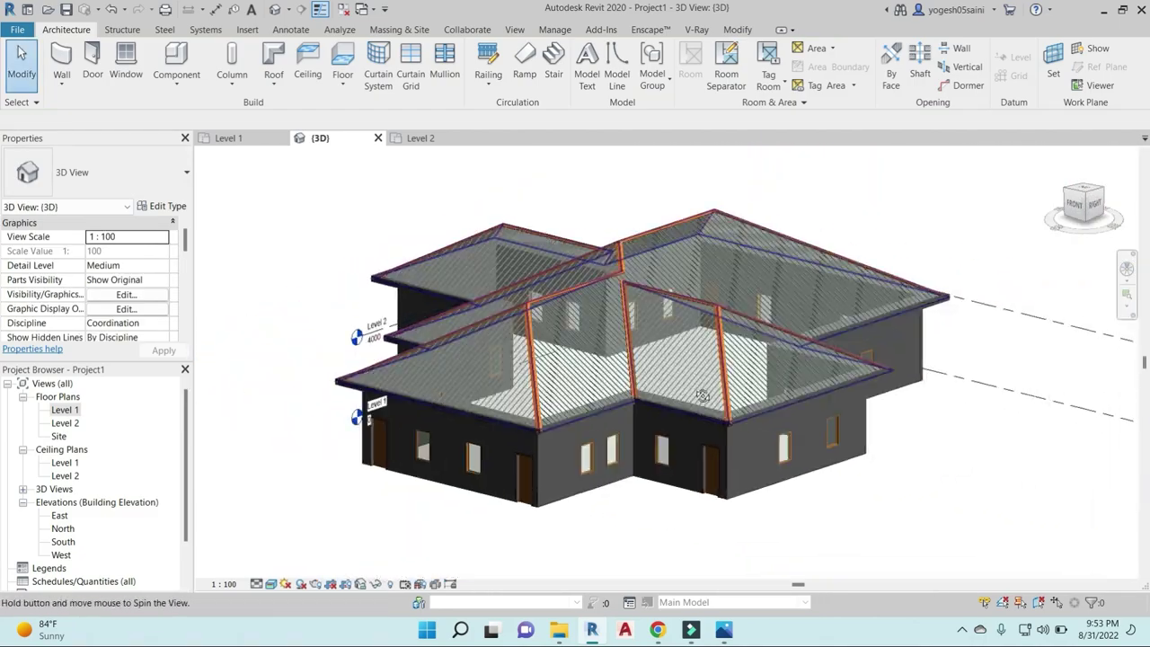
scroll(698, 369, "up", 5)
left_click(698, 369)
scroll(699, 369, "down", 2)
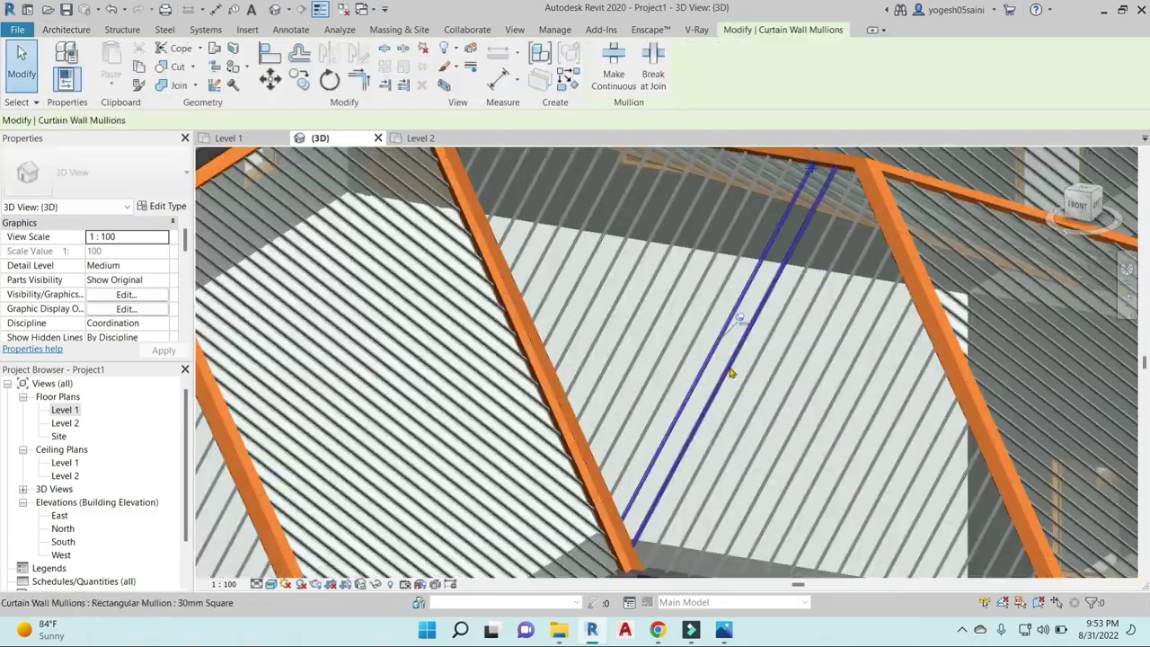
scroll(698, 369, "down", 3)
left_click(376, 286)
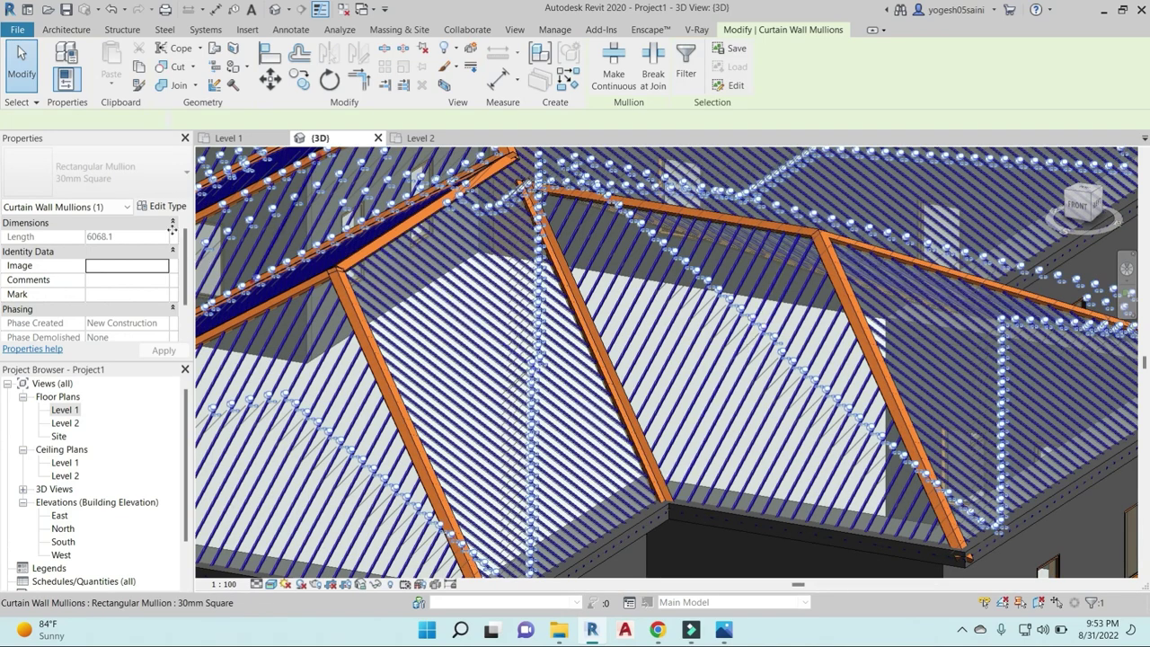
left_click(161, 206)
- Change the 30mm Square mullion thickness to 15.0 and offset to -5.0
left_click(320, 313)
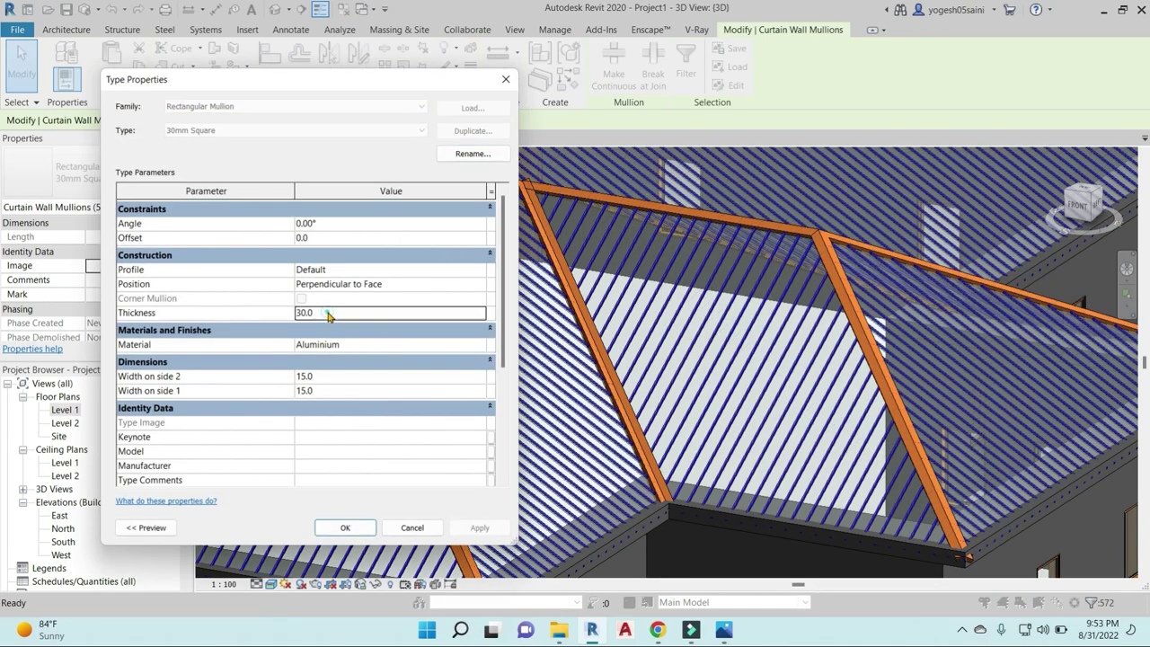
left_click_drag(319, 313, 292, 315)
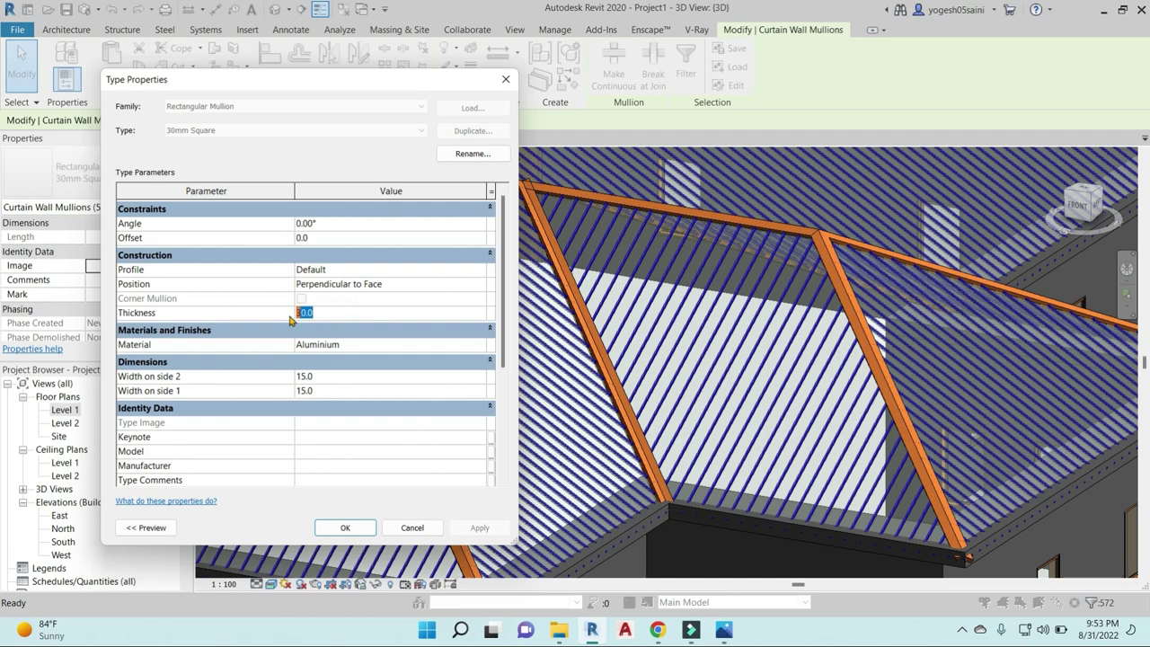
key("BackSpace")
left_click(358, 237)
left_click_drag(359, 237, 296, 239)
type("-5")
left_click(489, 529)
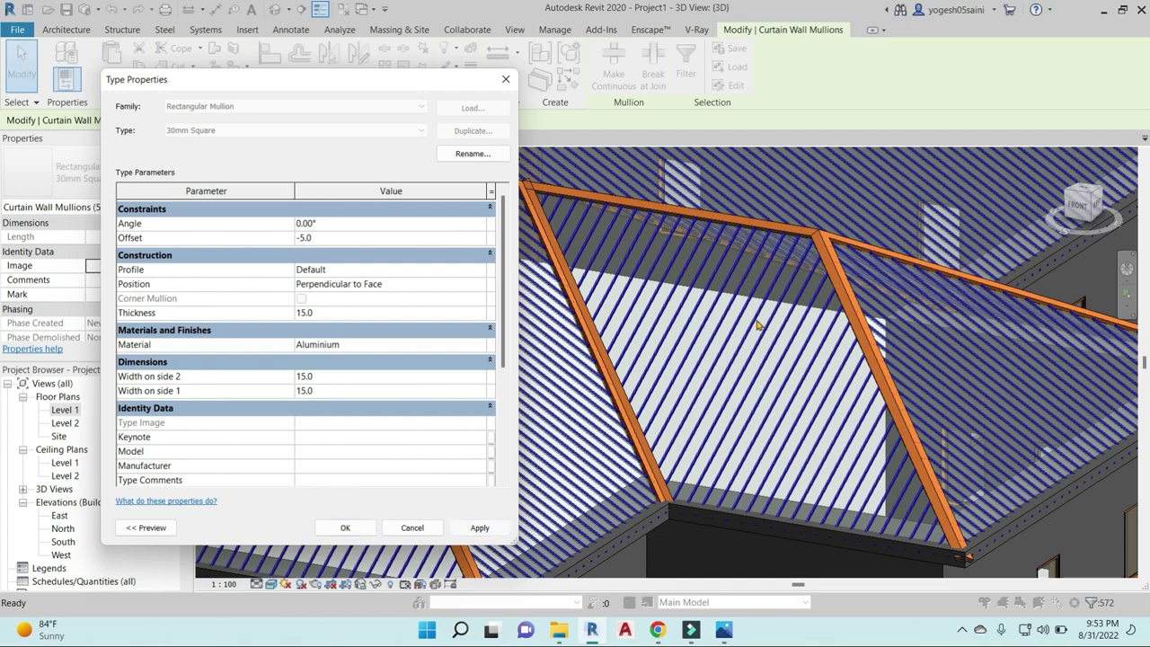
left_click(345, 527)
- Orbit around the house to inspect the roof, then bring up the pool-enclosure reference photo
key("Escape")
scroll(704, 416, "down", 3)
scroll(703, 415, "down", 3)
mouse_move(704, 415)
middle_mouse_down("shift")
mouse_move(625, 375)
mouse_move(548, 300)
middle_mouse_up("shift")
scroll(625, 375, "up", 3)
scroll(625, 375, "down", 3)
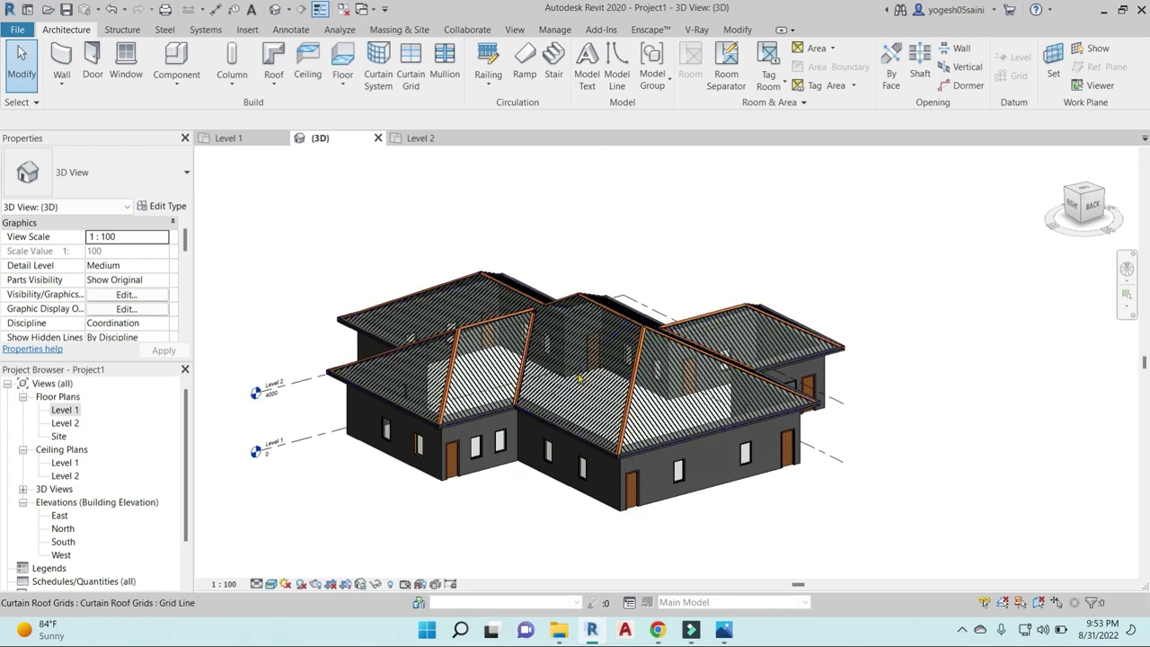
middle_click_drag(547, 295, 811, 391, "shift")
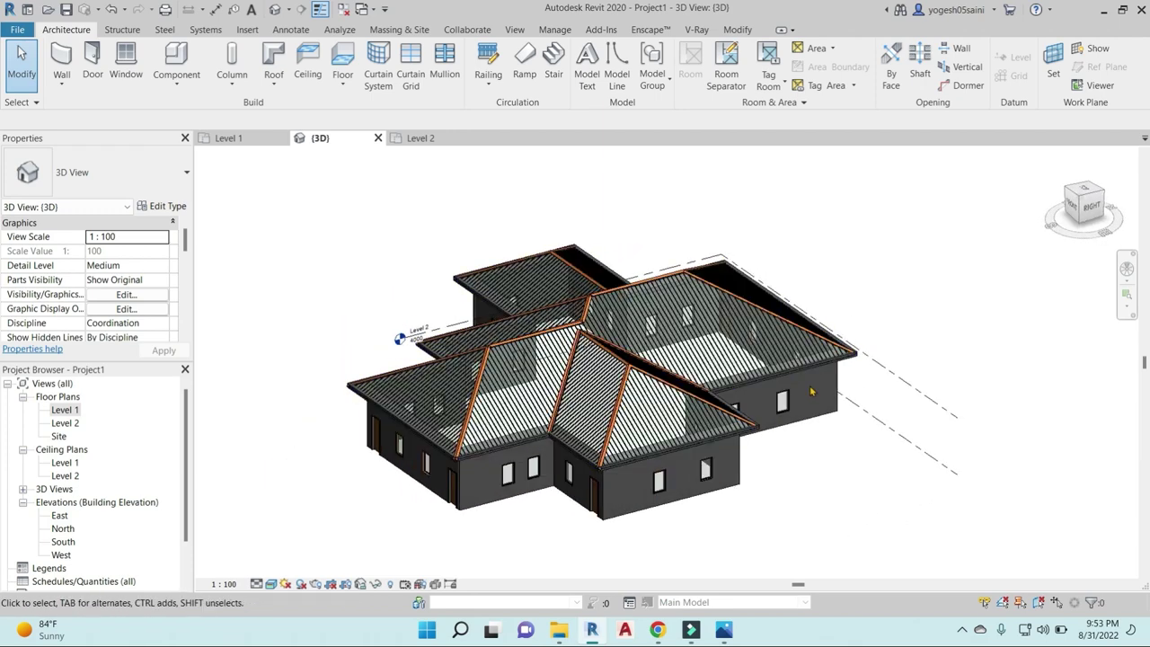
mouse_move(753, 505)
middle_mouse_down("shift")
mouse_move(827, 390)
mouse_move(800, 363)
middle_mouse_up("shift")
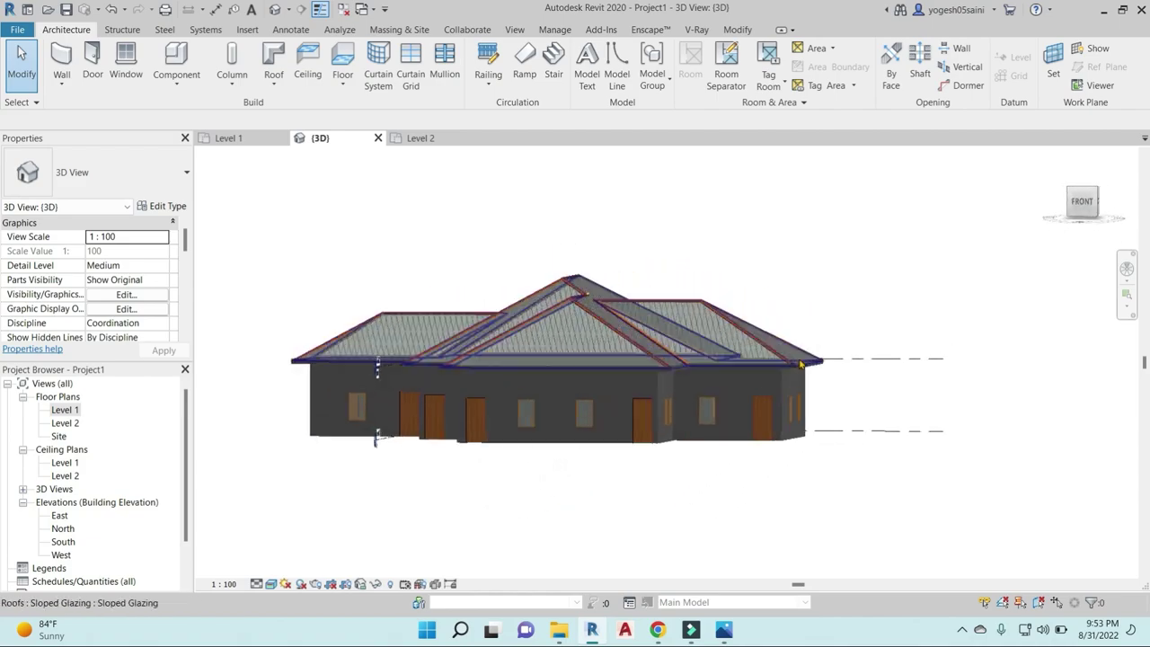
scroll(800, 363, "up", 5)
mouse_move(883, 398)
middle_mouse_down("shift")
mouse_move(712, 542)
mouse_move(716, 373)
mouse_move(678, 419)
middle_mouse_up("shift")
scroll(712, 542, "down", 5)
scroll(712, 542, "down", 3)
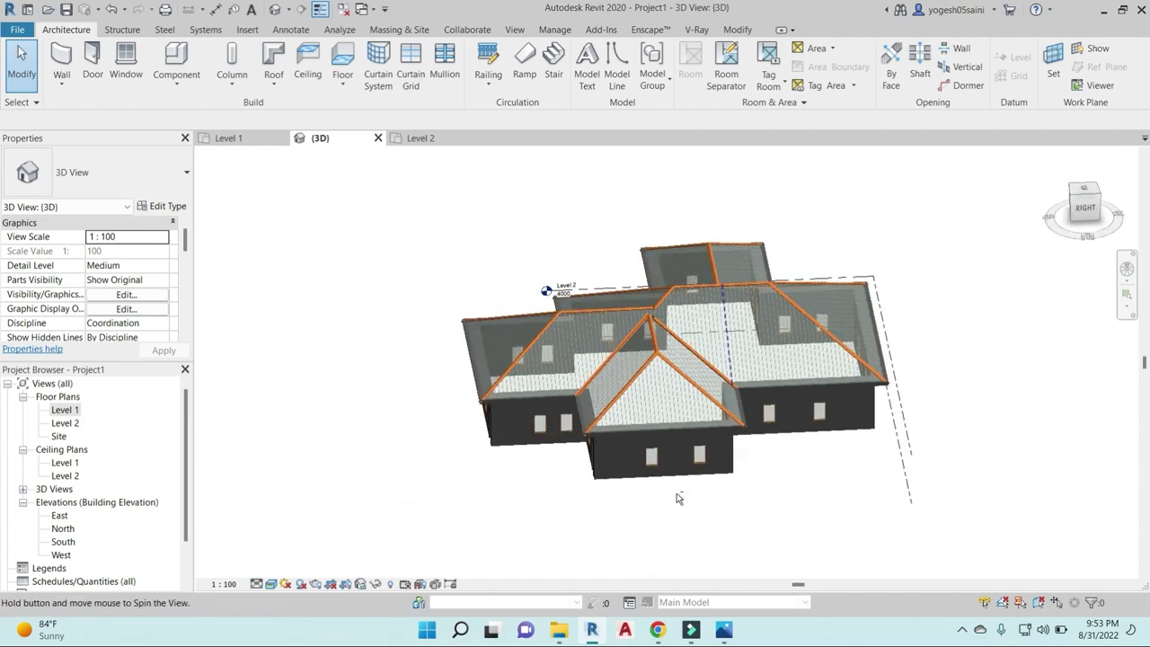
left_click(724, 632)
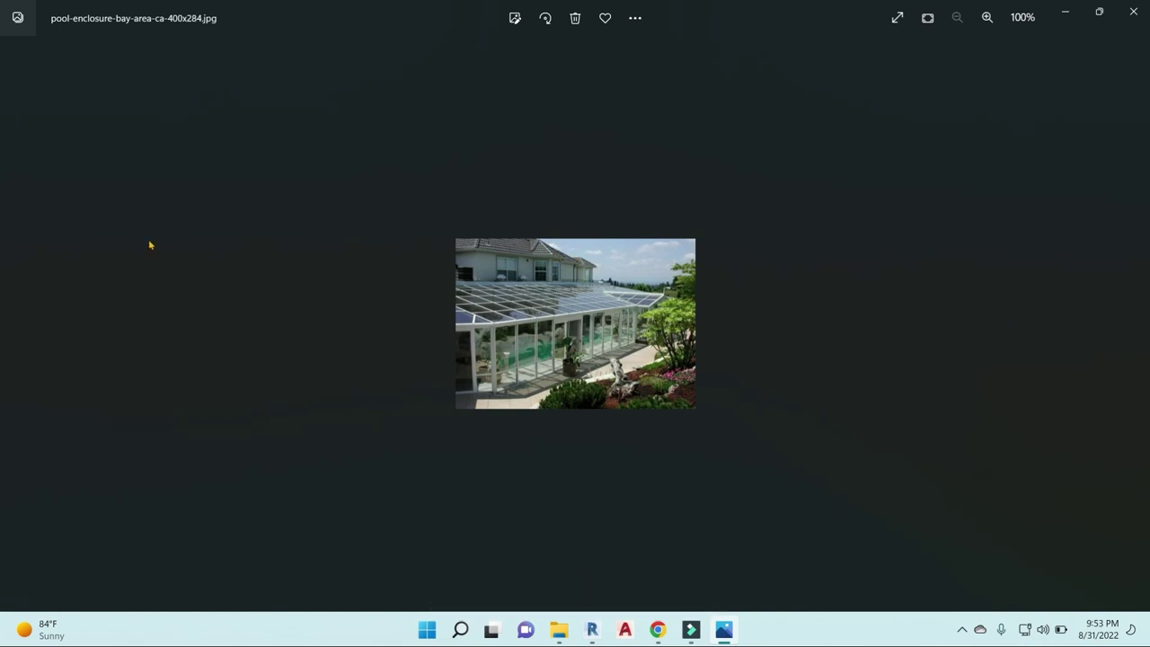
- Step back through the metal roofing photos to the first one, then minimize Photos
left_click(22, 316)
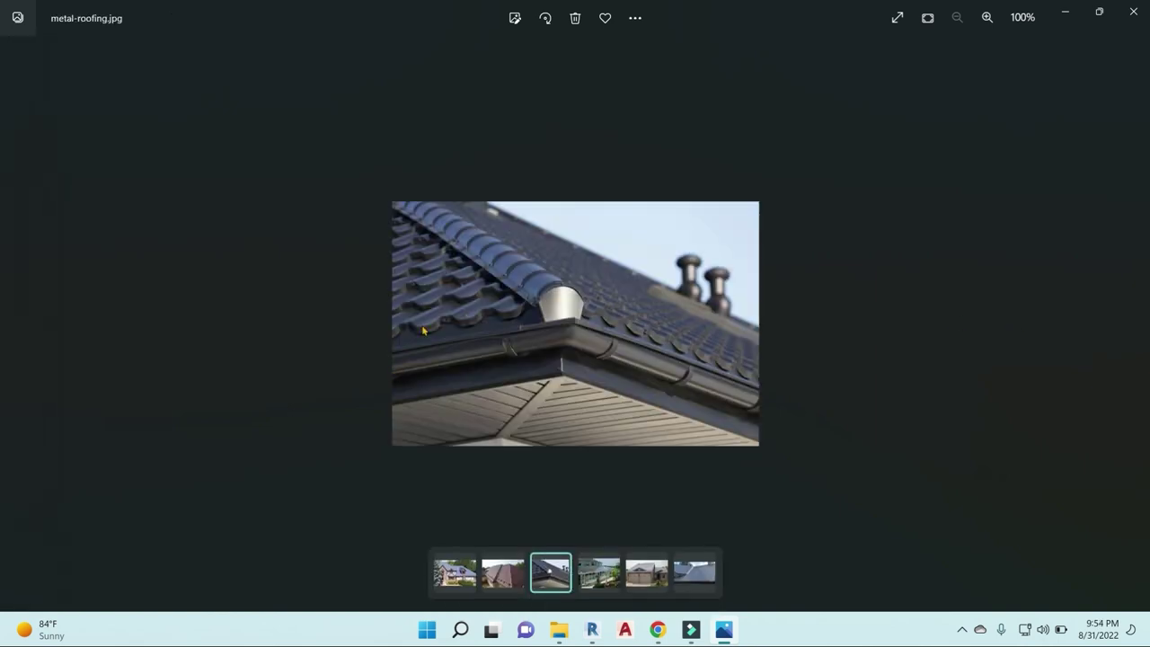
left_click(24, 325)
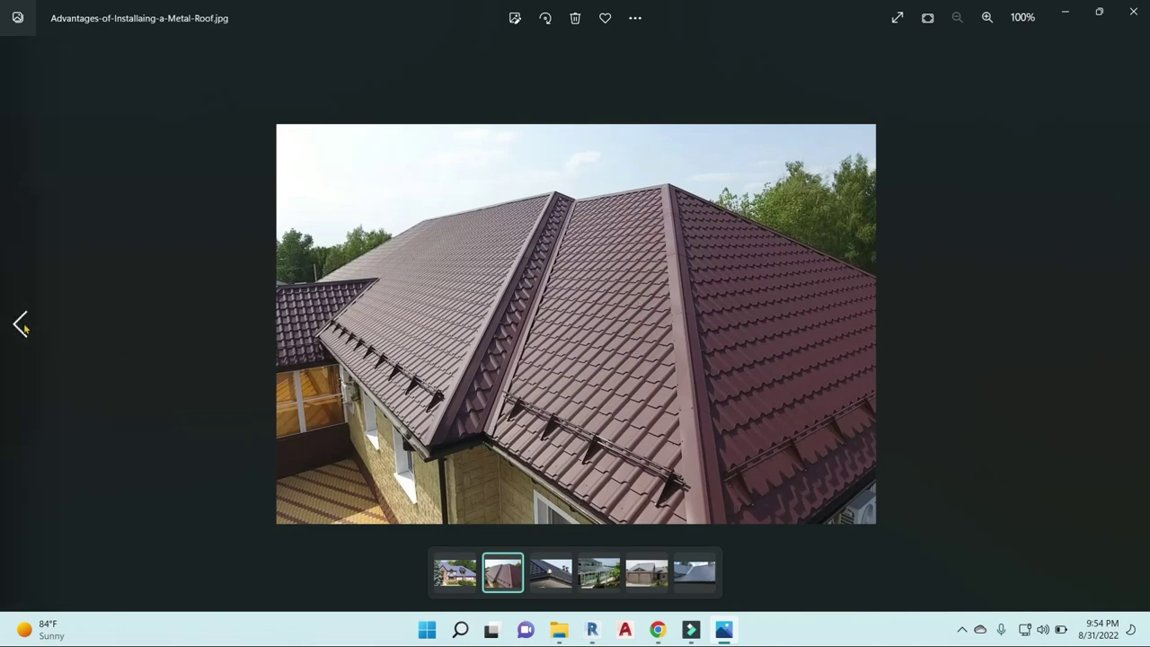
left_click(25, 325)
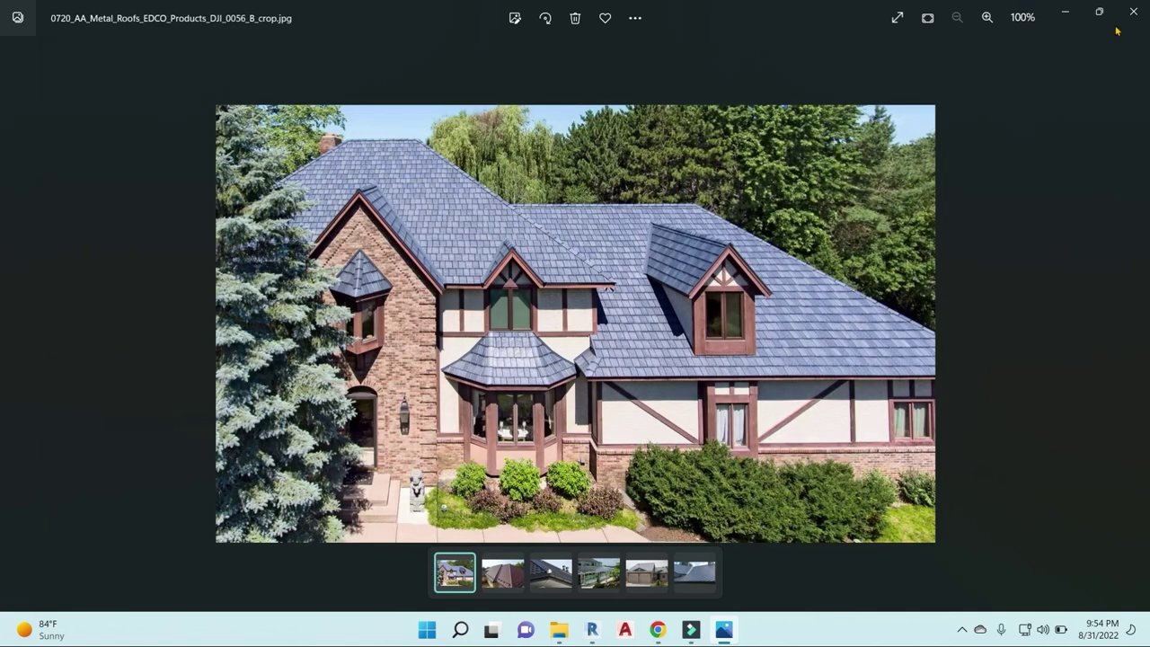
left_click(1068, 16)
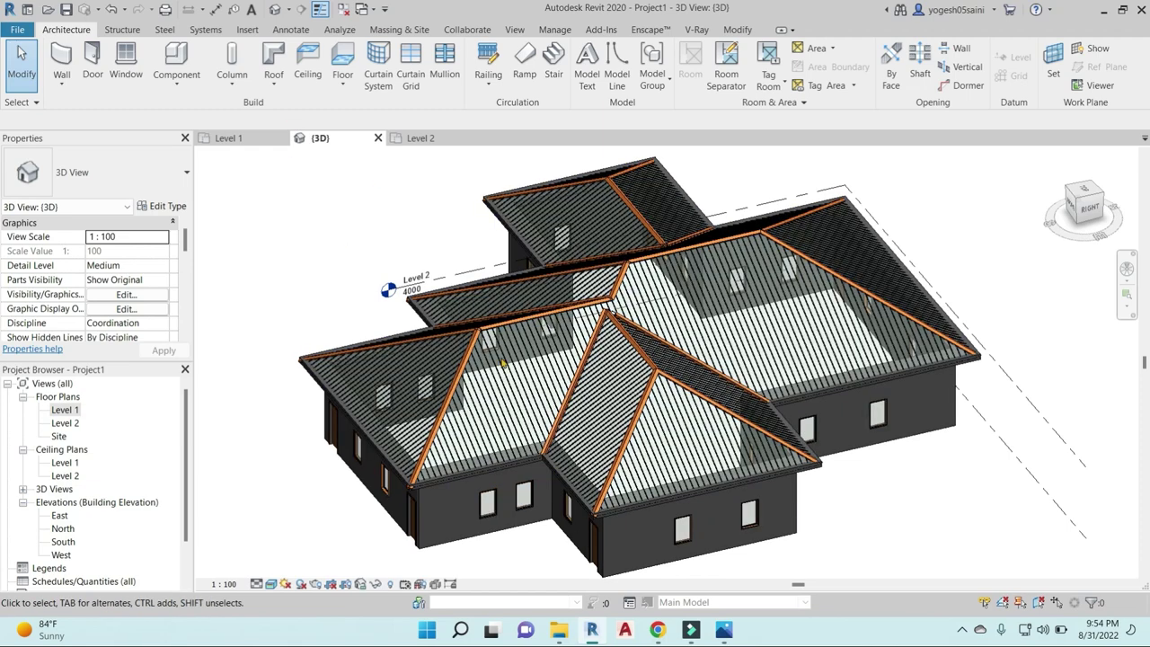
- Select a glazed roof panel and edit its type properties
left_click(707, 312)
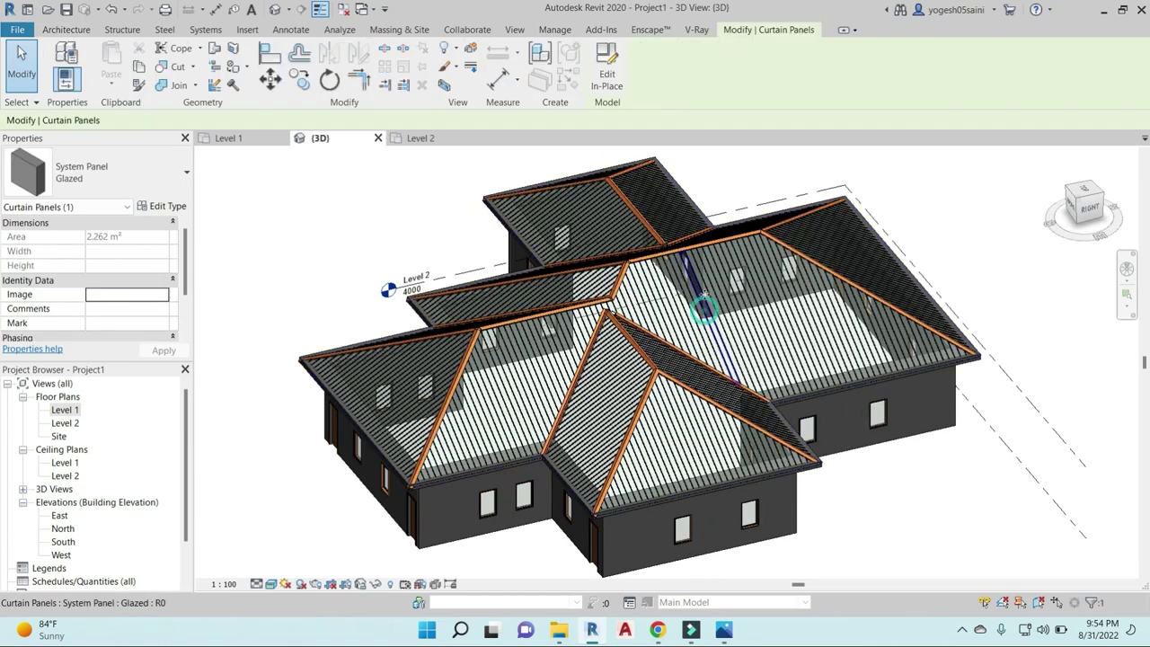
key("Escape")
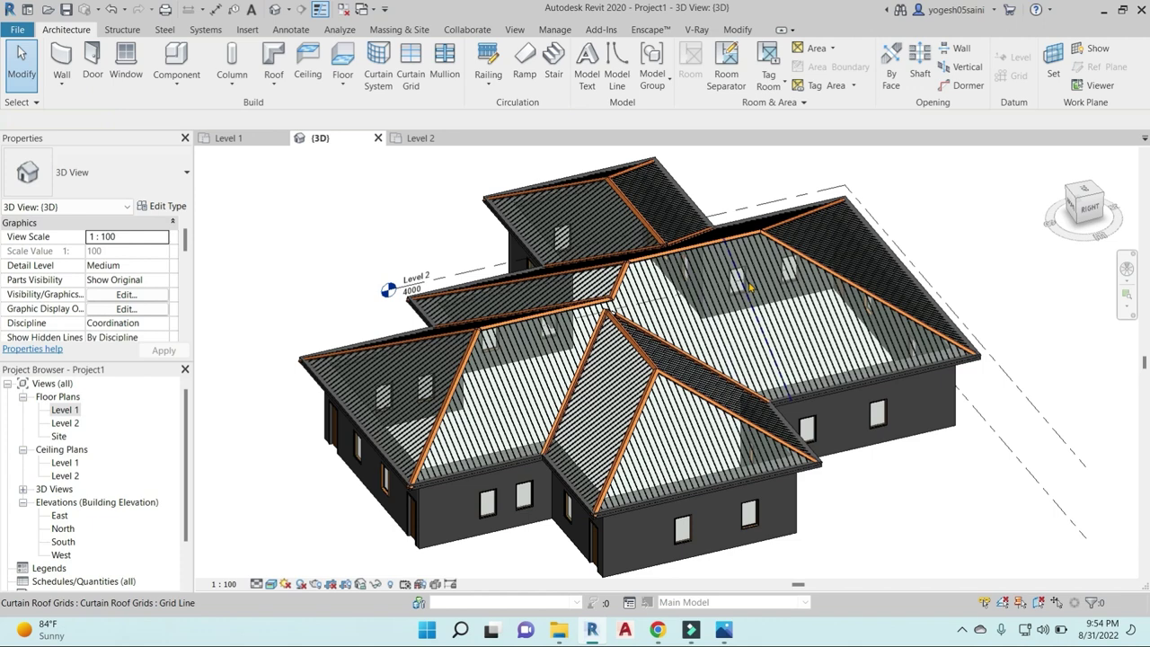
key("Tab")
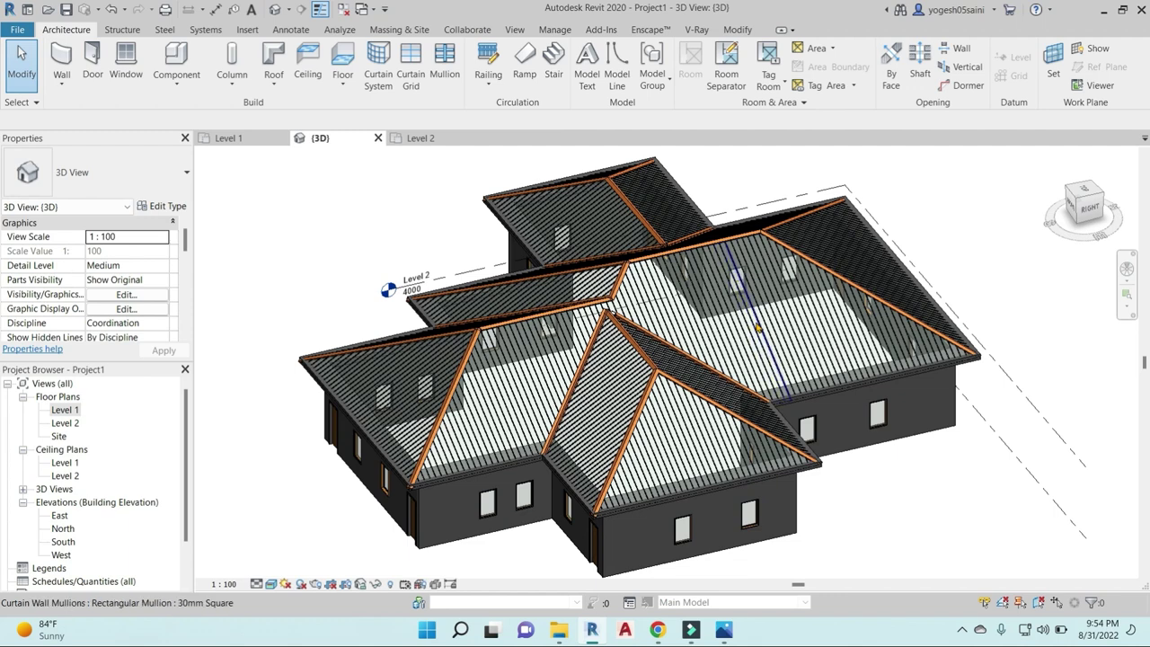
left_click(762, 329)
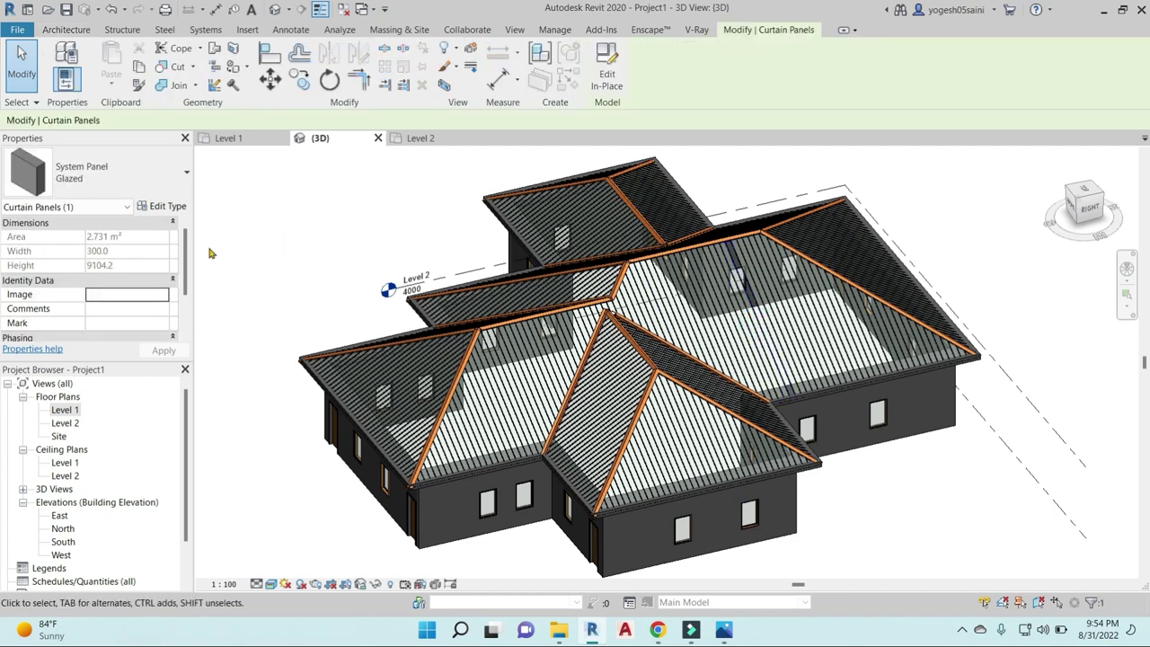
left_click(166, 207)
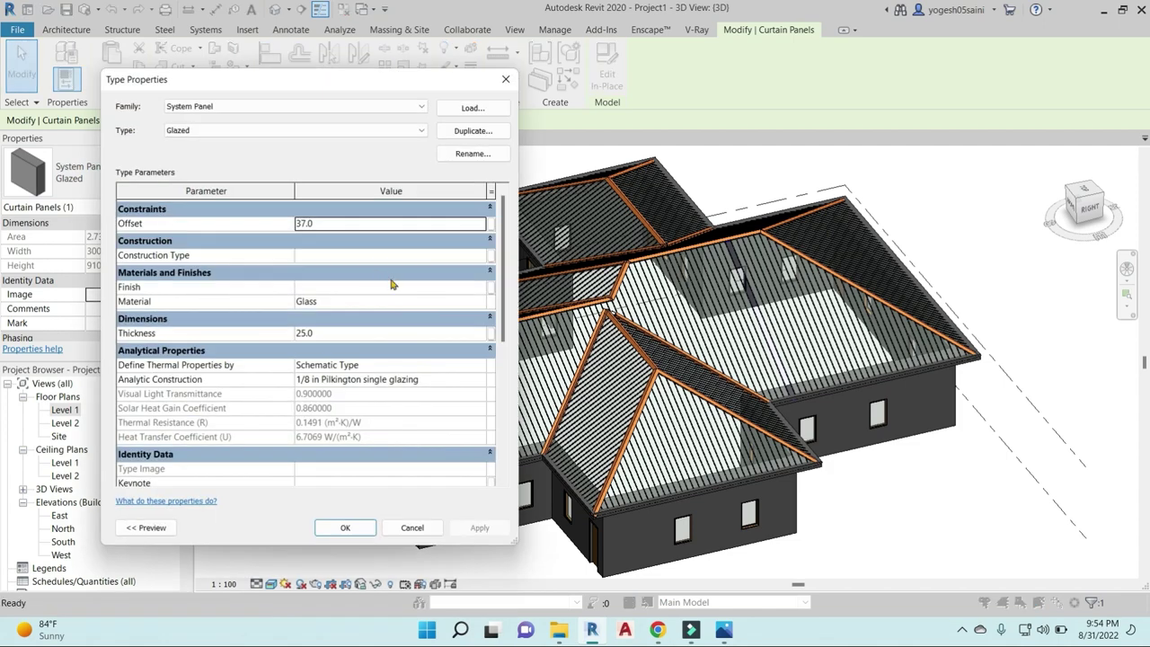
- Create a new panel material and rename it 'tile roof'
left_click(481, 306)
left_click(478, 302)
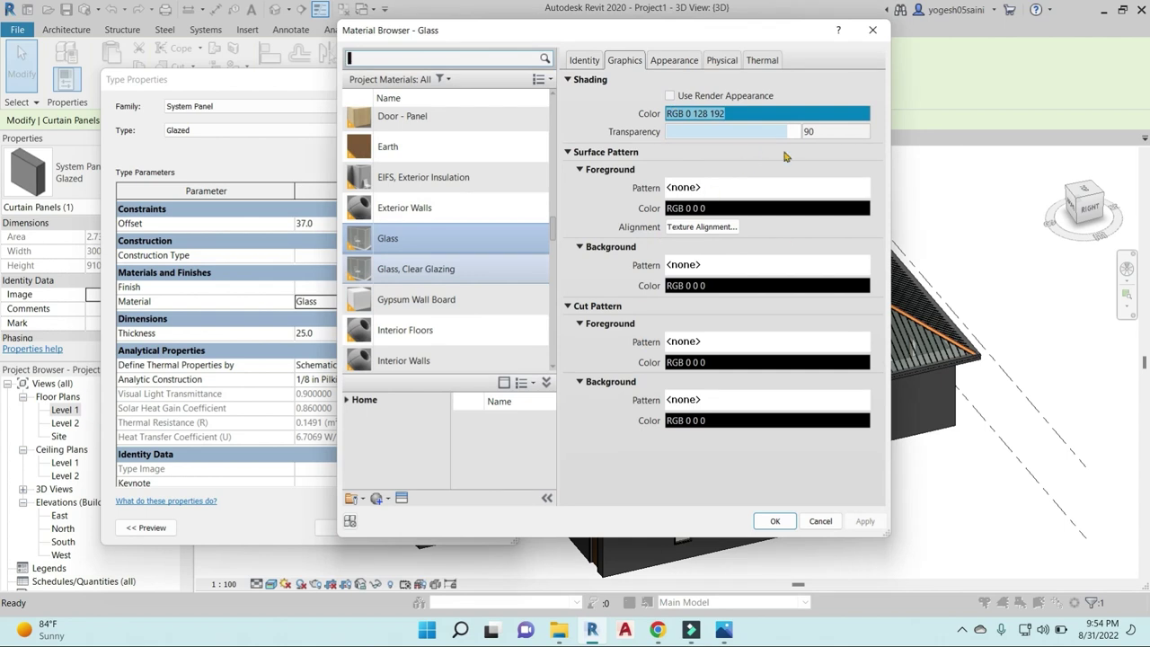
scroll(453, 355, "down", 1)
left_click(385, 499)
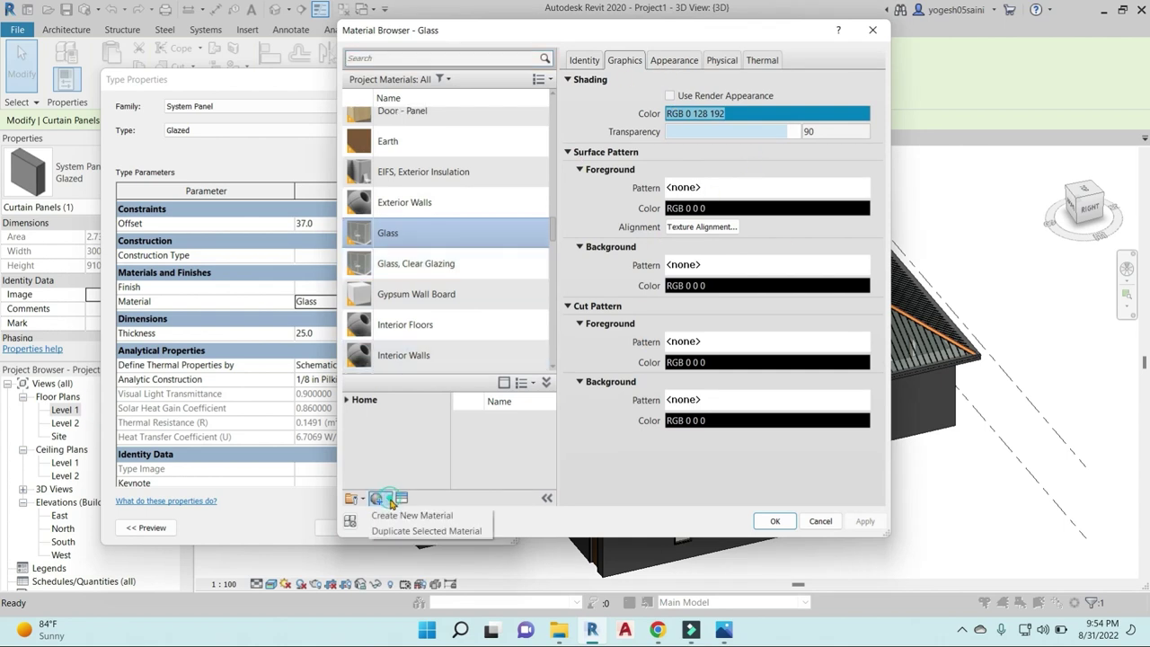
left_click(398, 517)
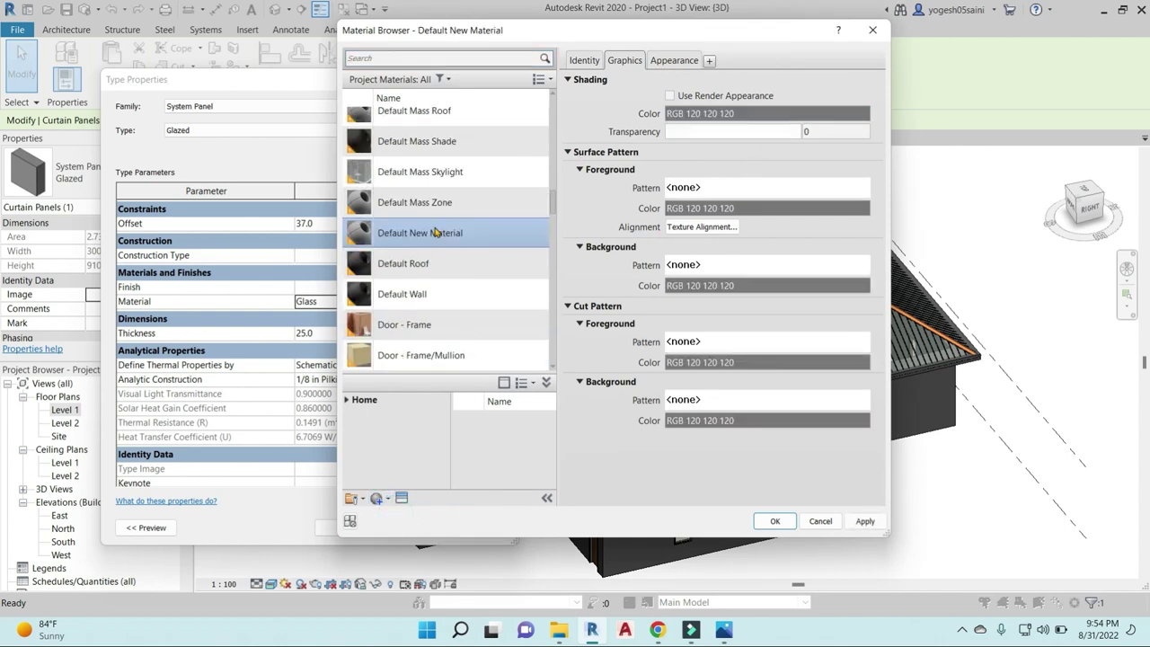
right_click(434, 233)
left_click(479, 268)
type("tile roof")
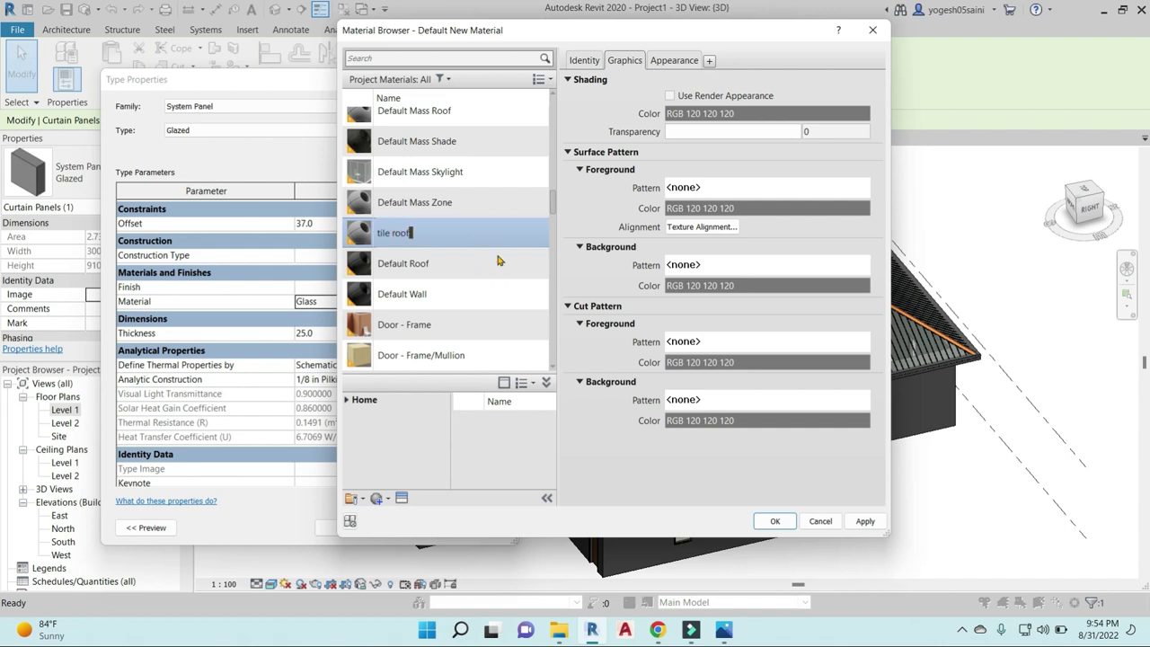
left_click(401, 501)
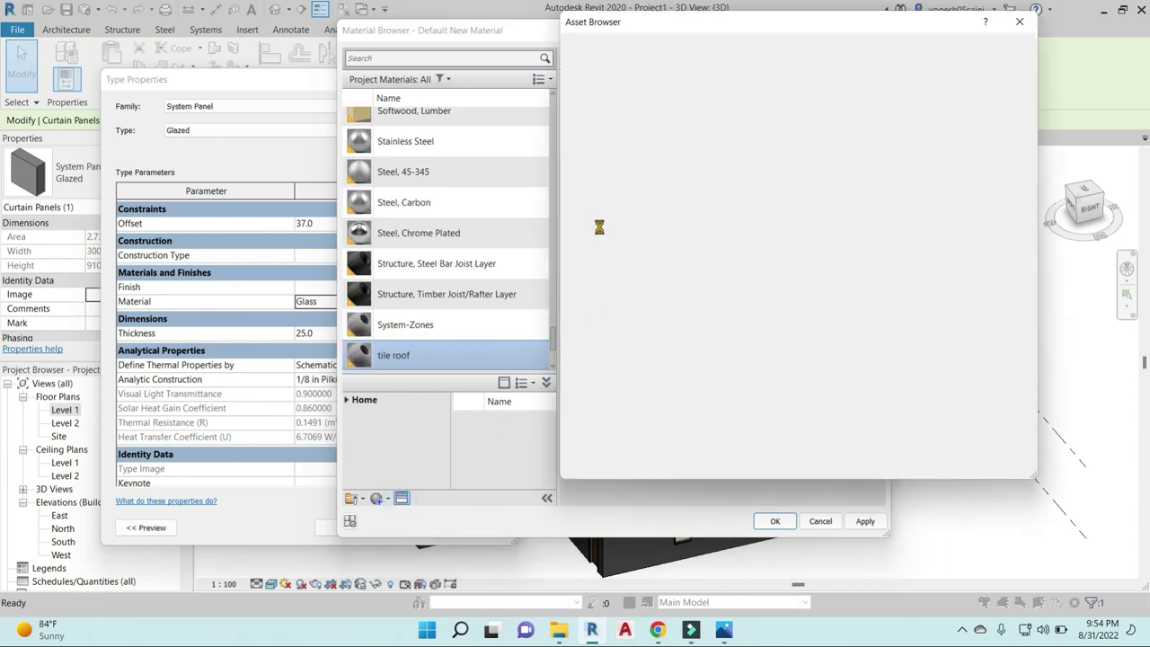
- Give tile roof the Spanish Tile - Red 3 appearance from the Roofing library
left_click(565, 123)
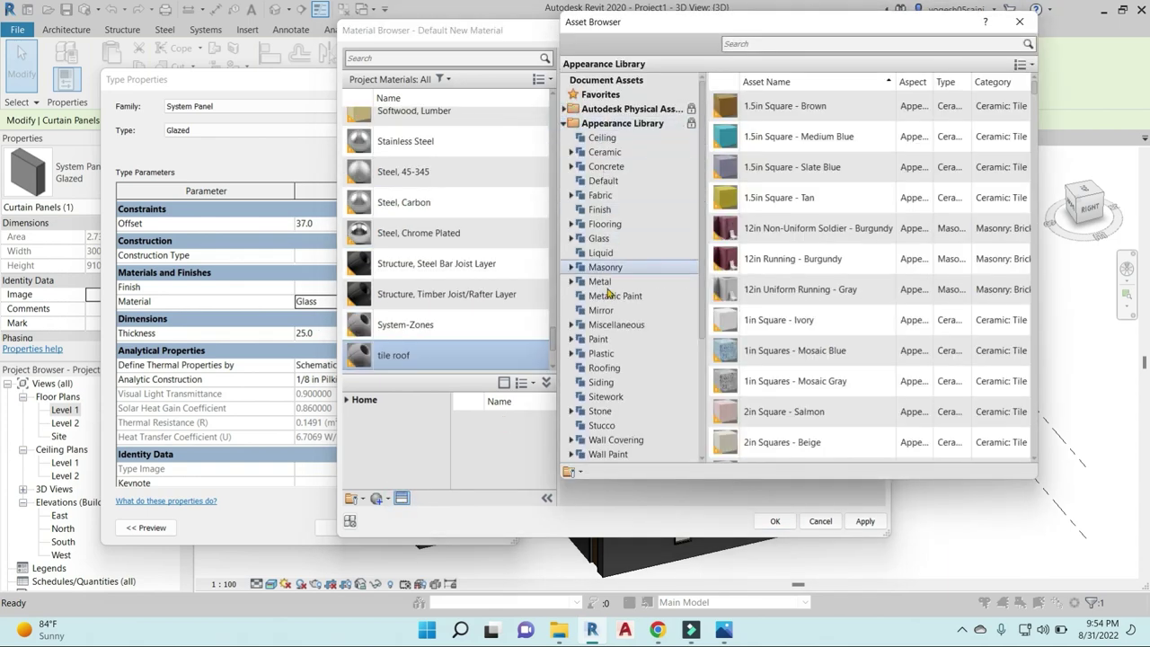
scroll(593, 350, "down", 2)
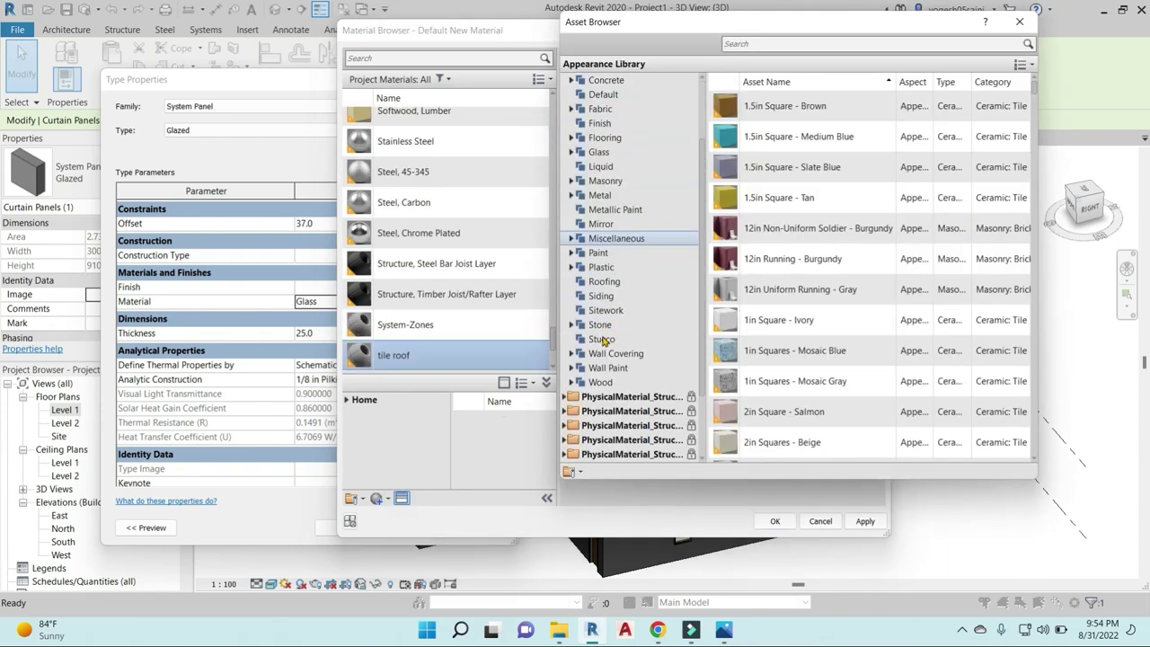
left_click(604, 281)
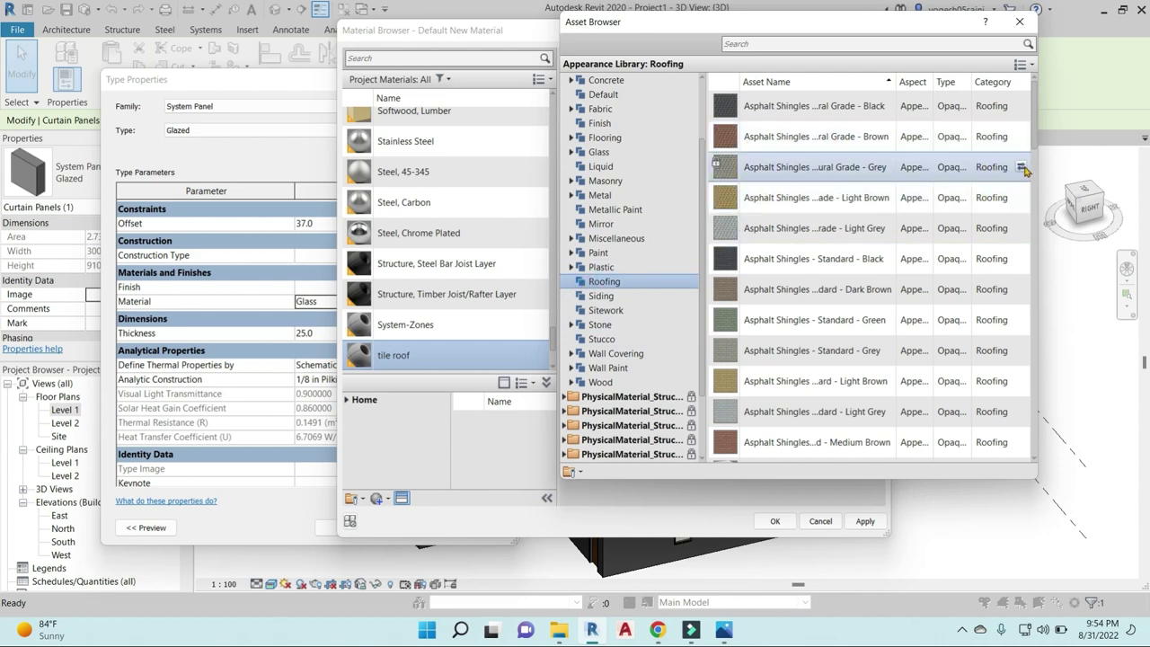
scroll(807, 228, "down", 4)
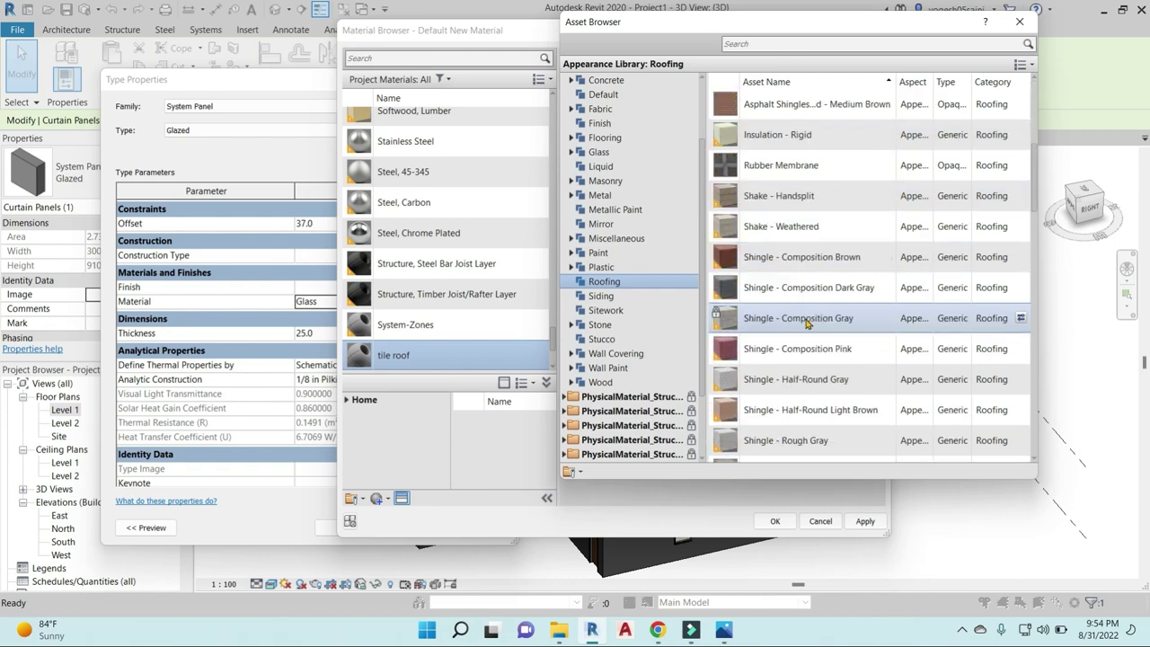
scroll(800, 252, "down", 3)
scroll(791, 288, "down", 1)
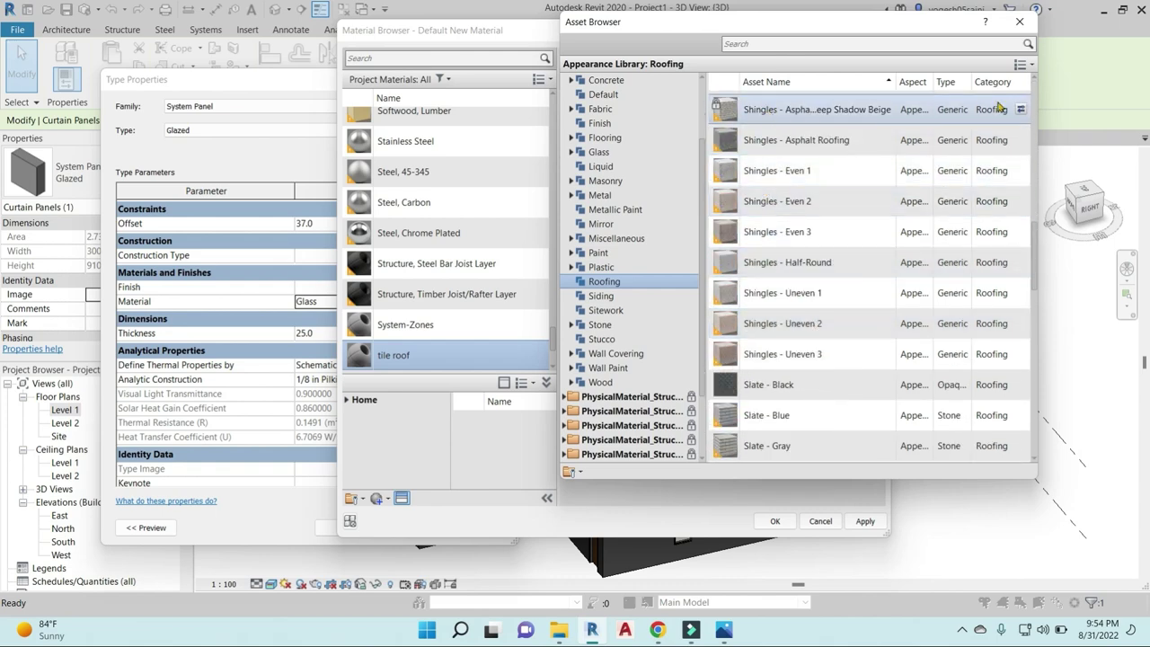
scroll(795, 324, "down", 4)
scroll(800, 351, "down", 3)
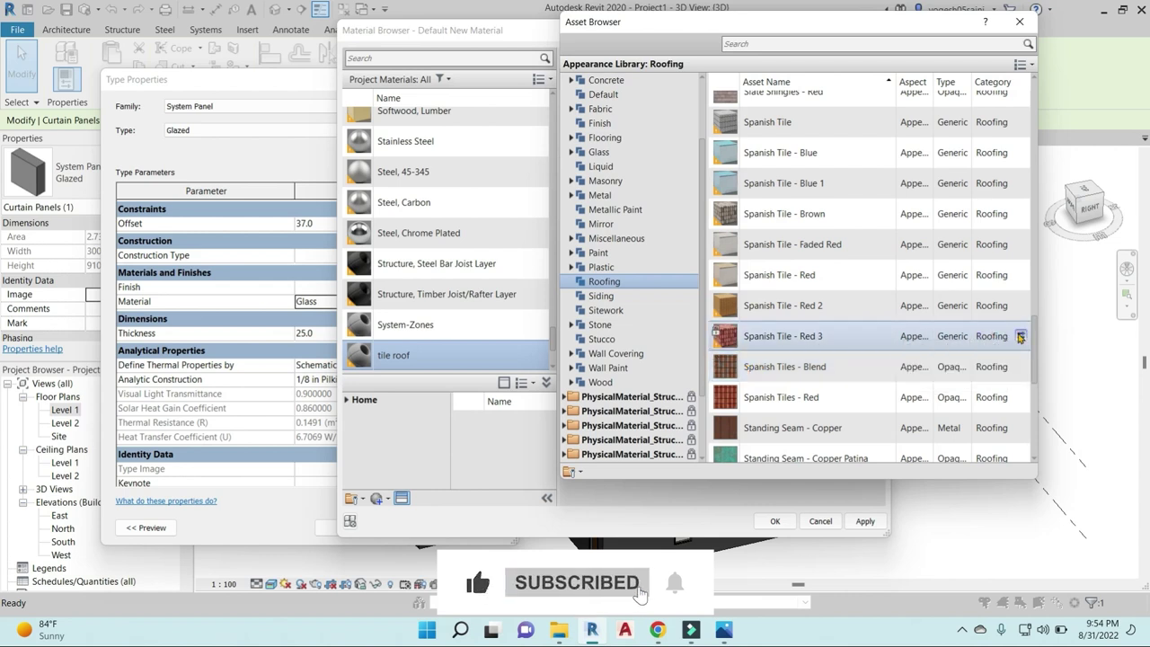
scroll(935, 423, "down", 1)
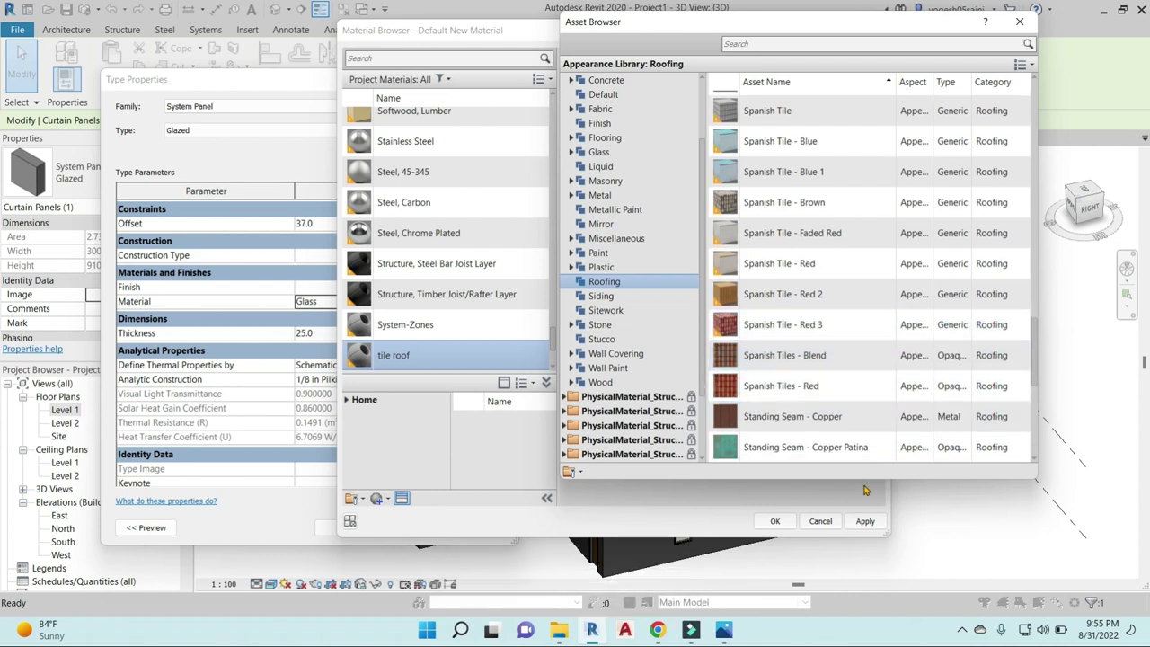
left_click(1019, 21)
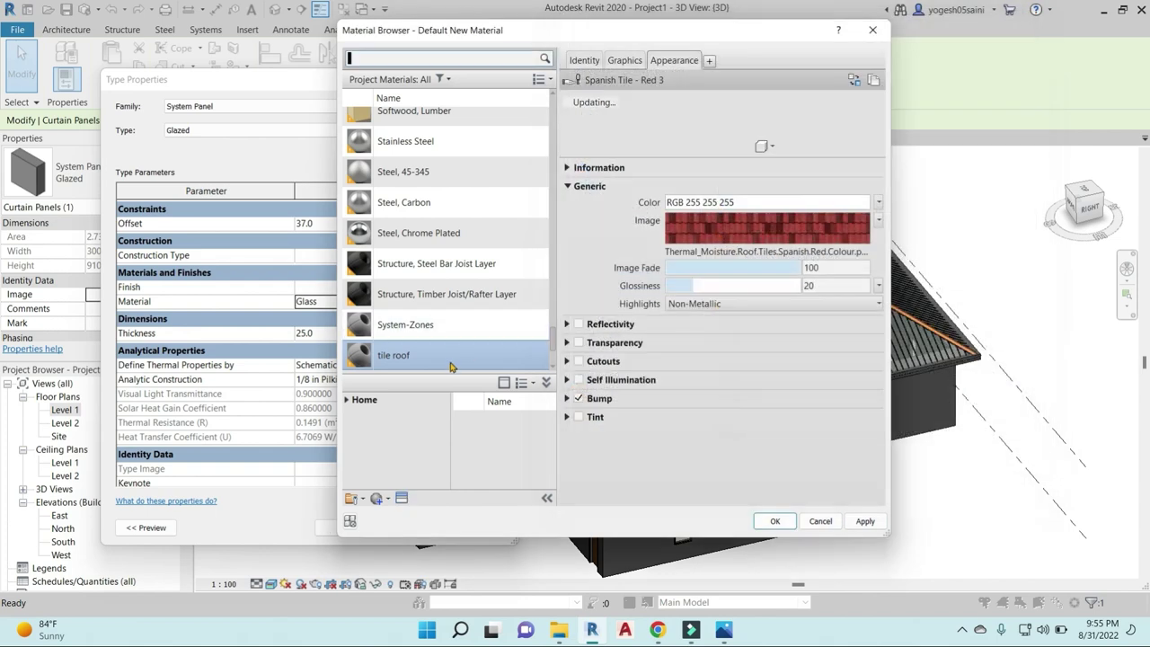
- Unlink the tile texture scale, set it to 1800 × 1800 mm, and apply
left_click(791, 234)
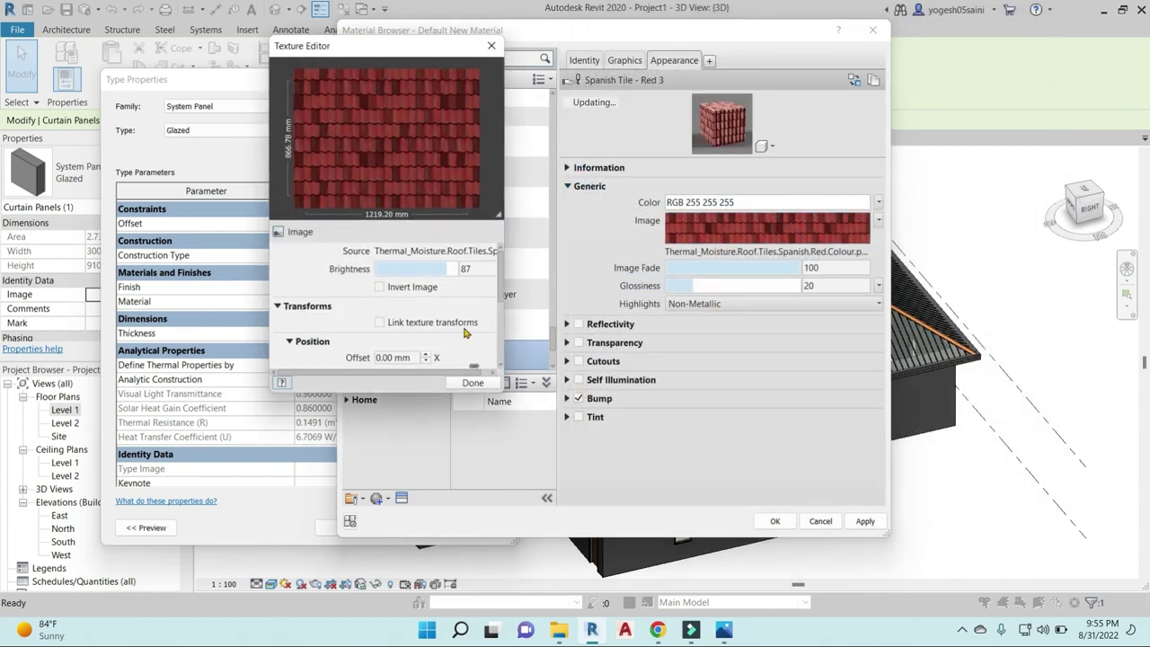
scroll(500, 331, "down", 3)
scroll(477, 328, "down", 2)
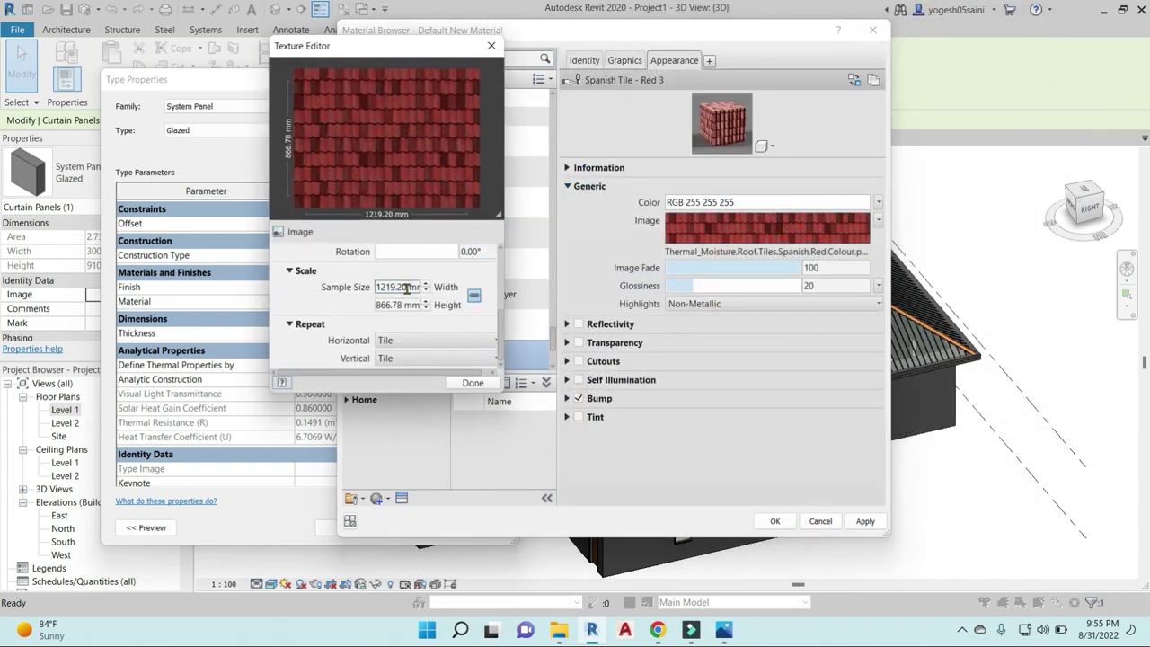
left_click(475, 298)
type("1800")
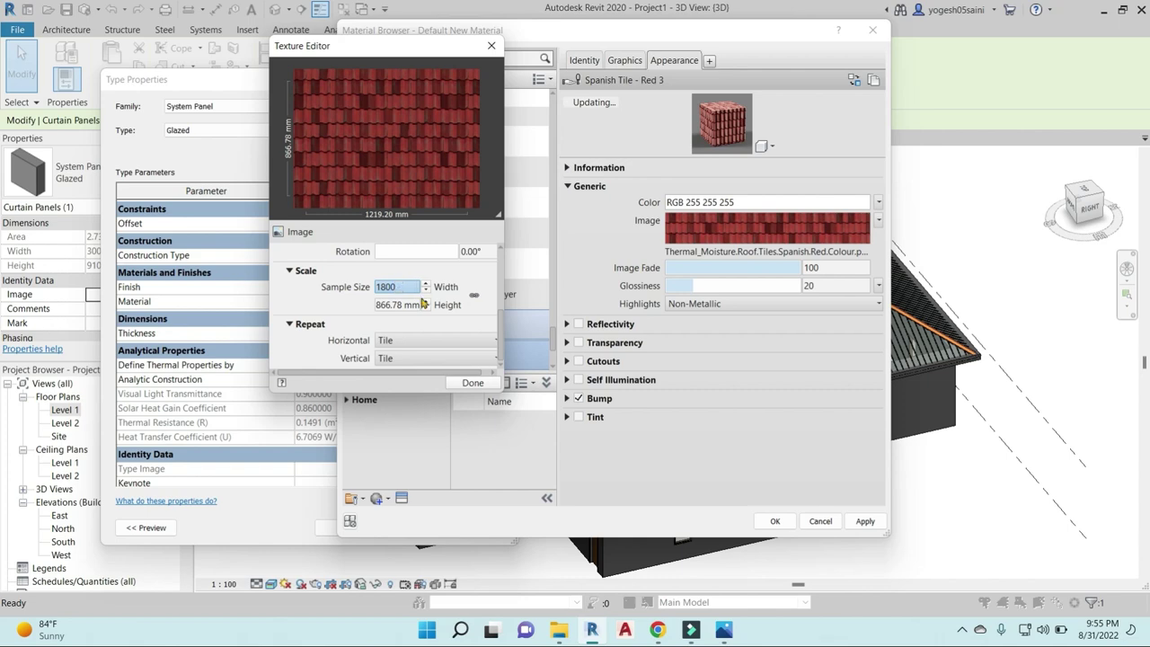
key("Tab")
type("18")
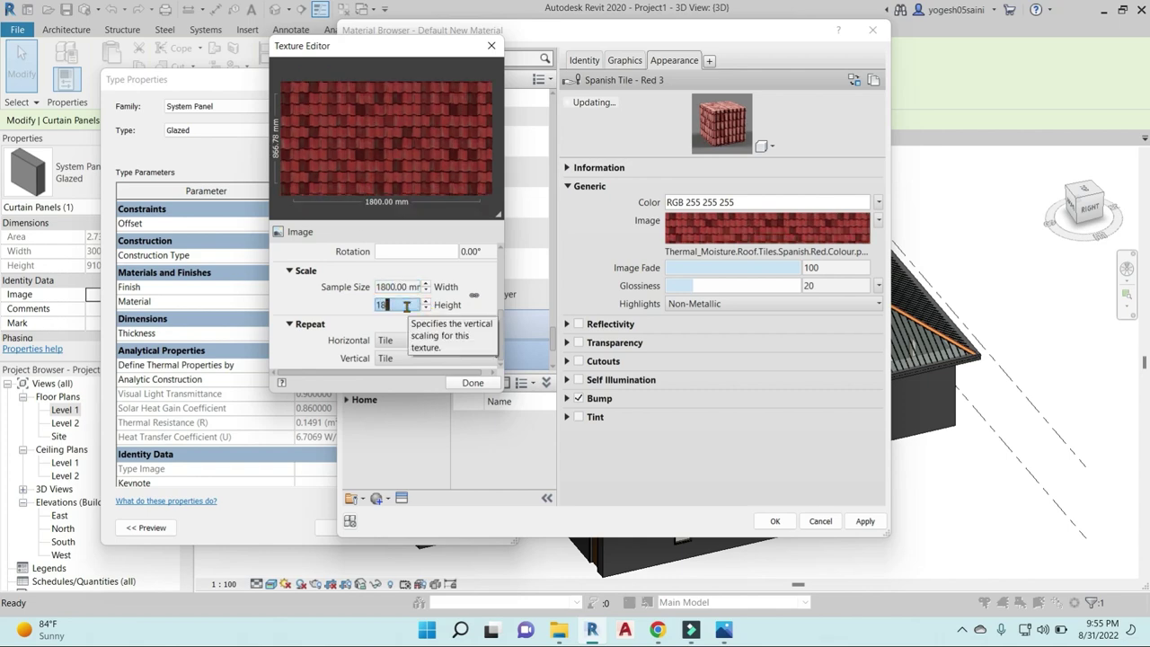
type("00")
key("Tab")
left_click(473, 383)
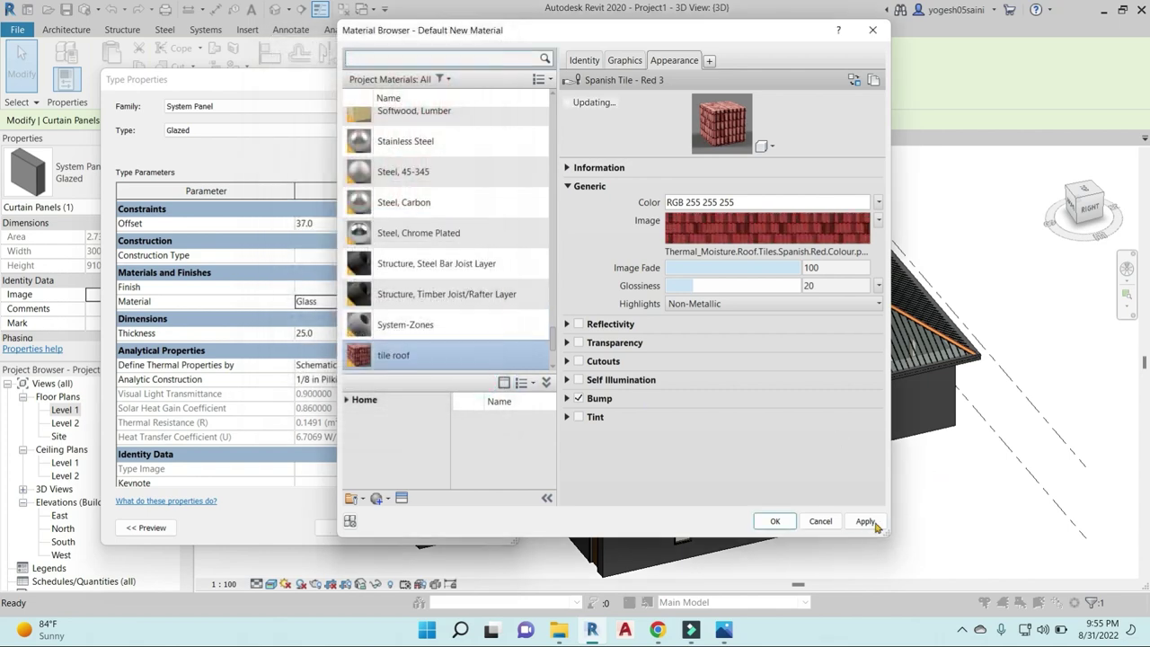
left_click(775, 521)
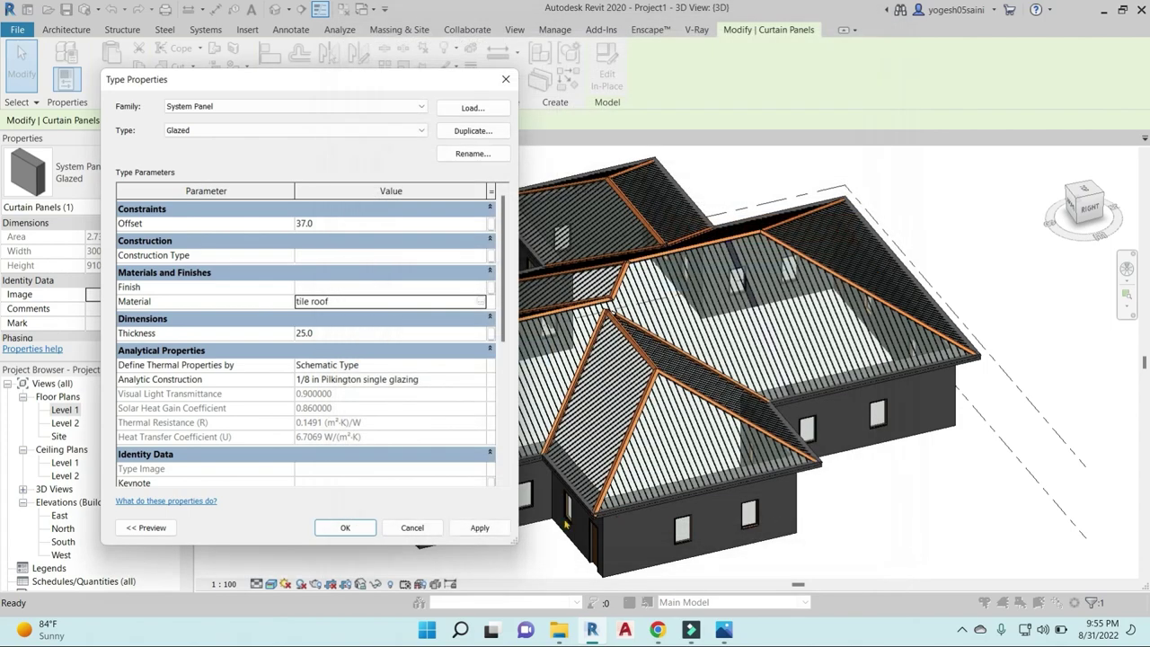
left_click(482, 528)
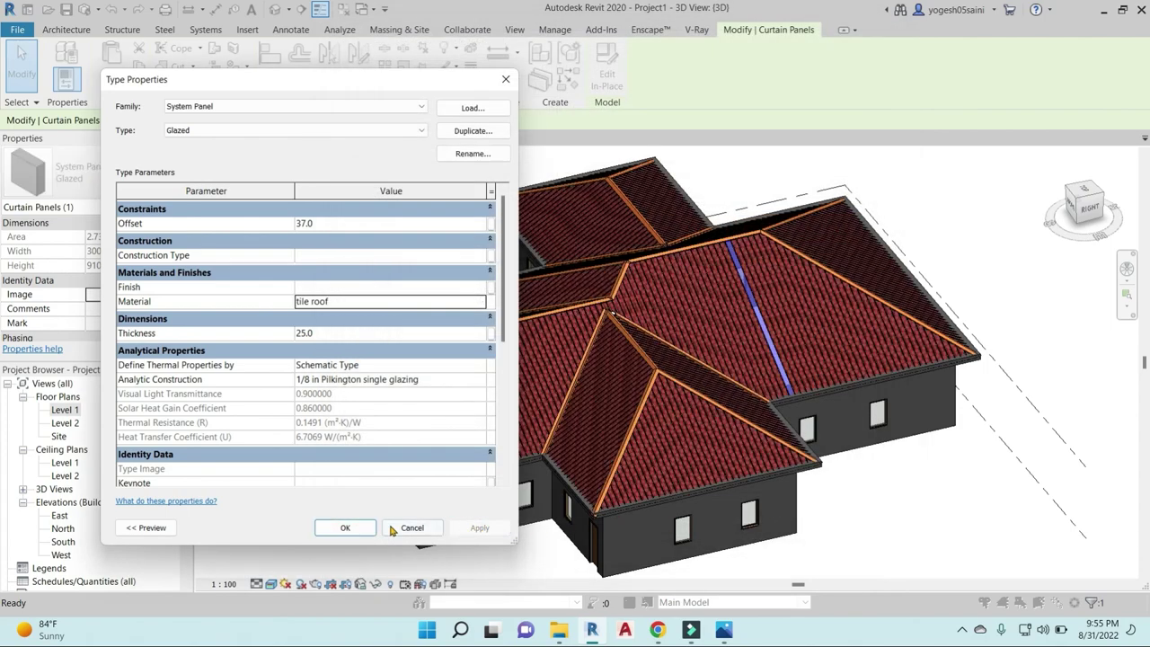
- Close the panel Type Properties and orbit to the house side to view the red-tiled roof
left_click(345, 529)
scroll(635, 484, "up", 2)
scroll(635, 483, "up", 5)
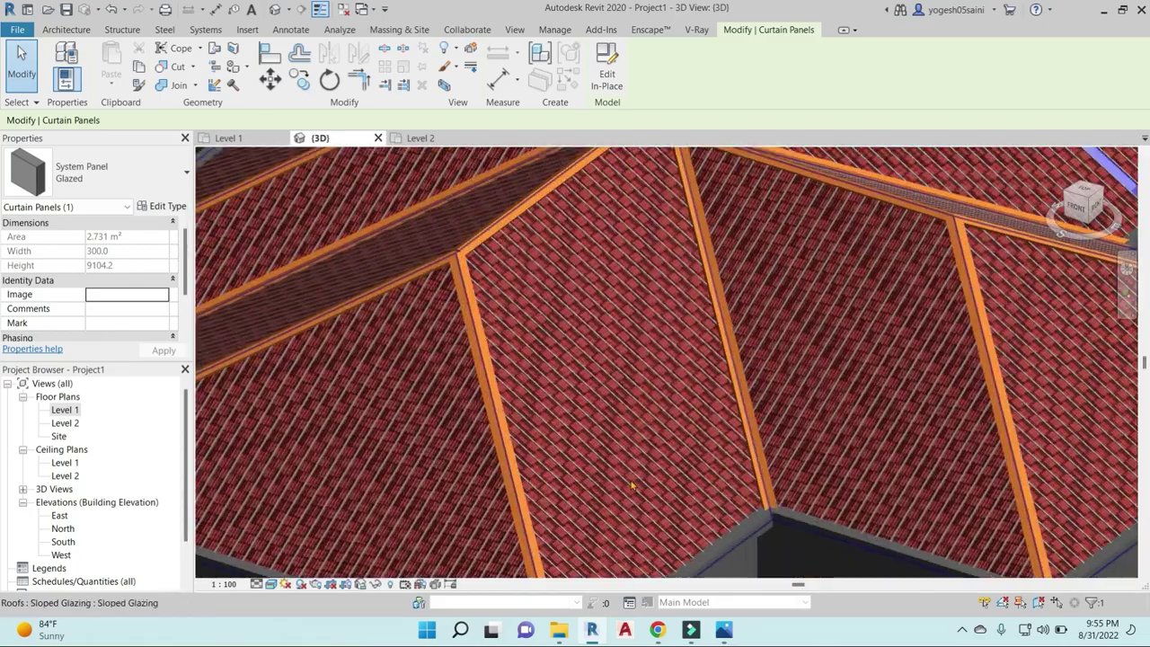
scroll(635, 483, "up", 3)
scroll(634, 484, "down", 3)
scroll(634, 484, "down", 3)
scroll(634, 483, "down", 3)
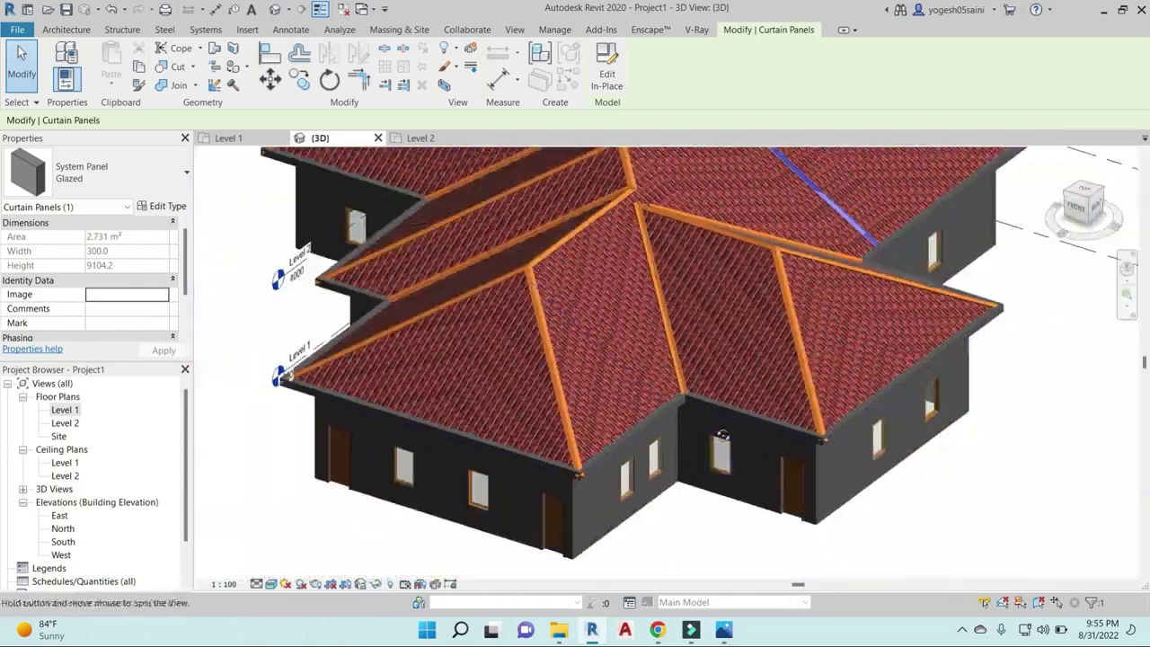
mouse_move(635, 483)
middle_mouse_down("shift")
mouse_move(601, 312)
mouse_move(570, 354)
mouse_move(854, 547)
mouse_move(1033, 542)
mouse_move(809, 504)
mouse_move(683, 440)
middle_mouse_up("shift")
left_click(933, 536)
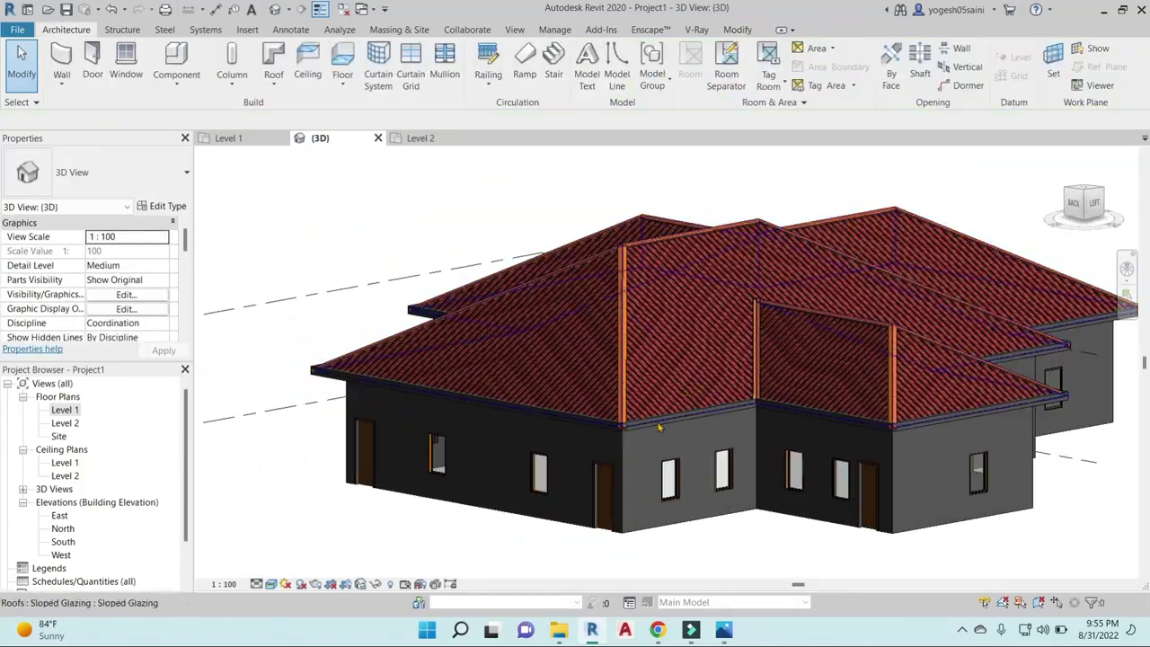
- Orbit to a three-quarter overhead view and zoom in on the roof's orange ribs
scroll(657, 425, "up", 5)
scroll(657, 424, "down", 5)
mouse_move(635, 390)
middle_mouse_down("shift")
mouse_move(989, 424)
mouse_move(588, 337)
middle_mouse_up("shift")
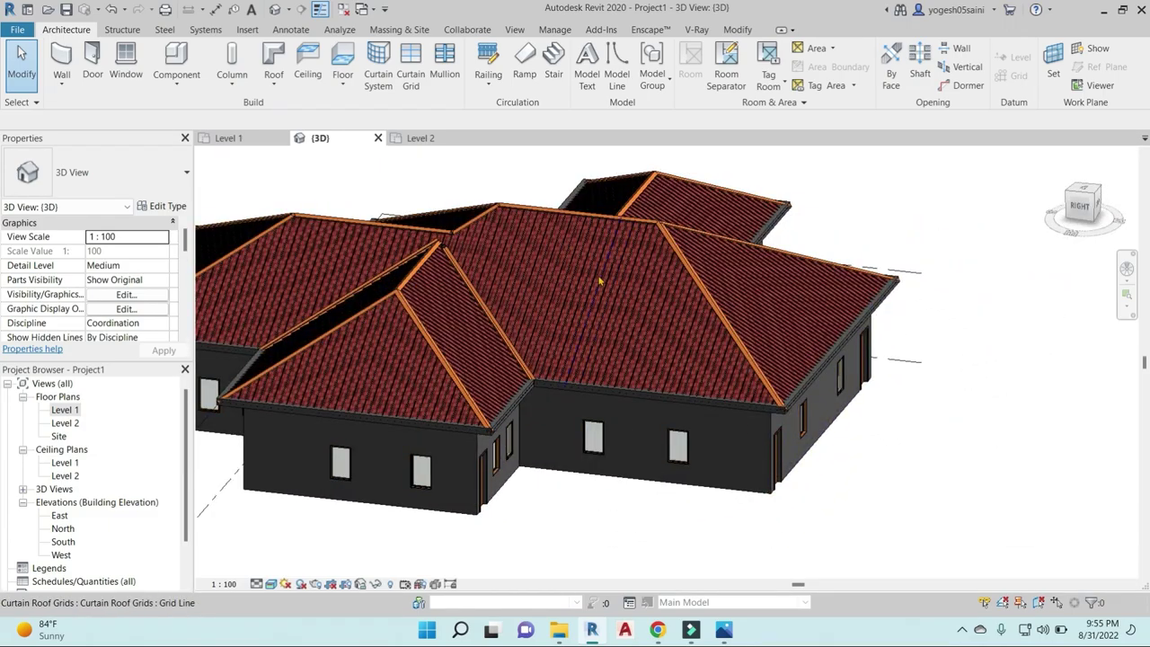
middle_click_drag(580, 376, 569, 296, "shift")
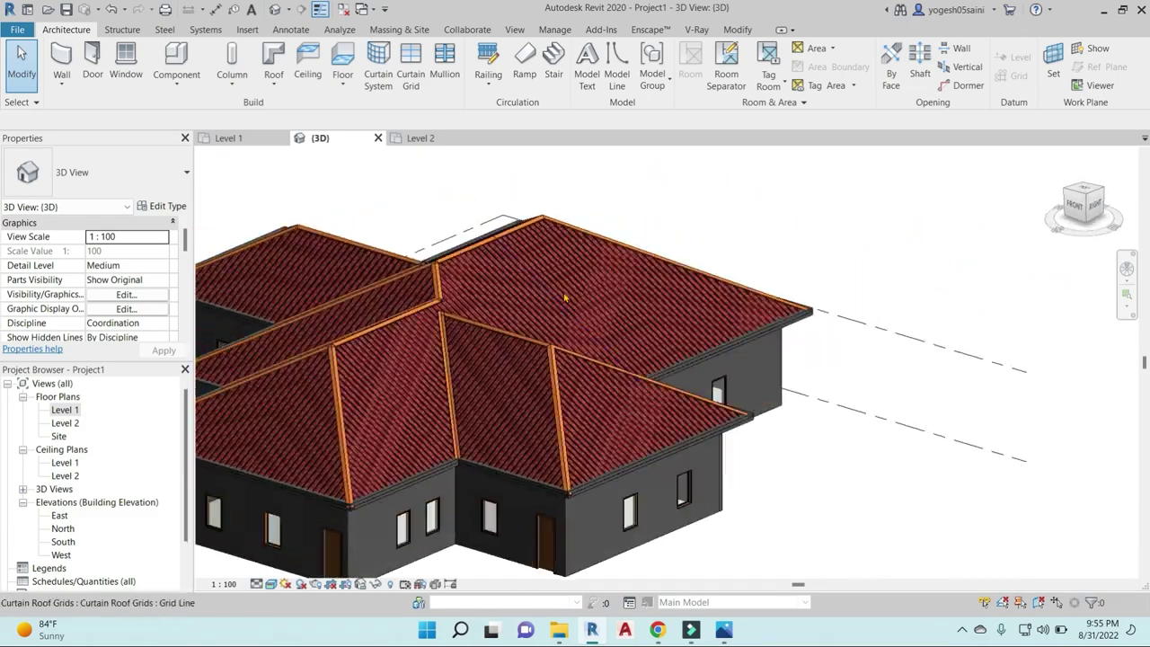
scroll(569, 297, "up", 5)
scroll(569, 297, "up", 2)
scroll(575, 319, "up", 2)
scroll(584, 341, "up", 2)
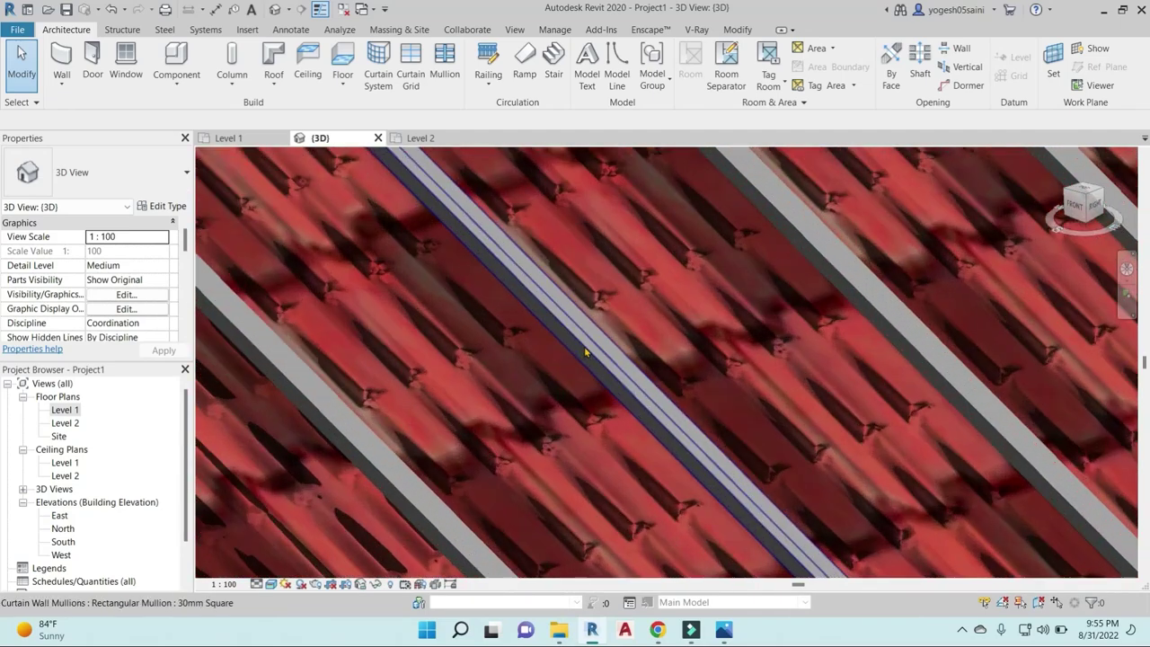
scroll(586, 354, "up", 2)
- Select a roof mullion and open the Rectangular Mullion : 30mm Square type properties
left_click(585, 351)
scroll(844, 285, "down", 5)
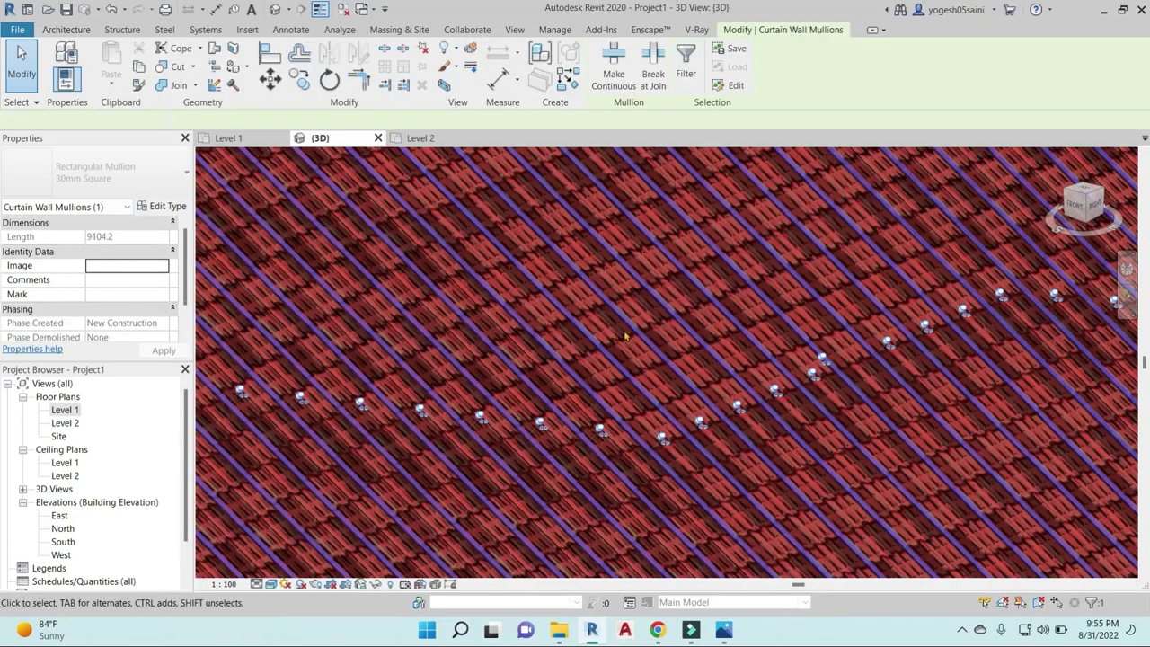
scroll(919, 261, "down", 5)
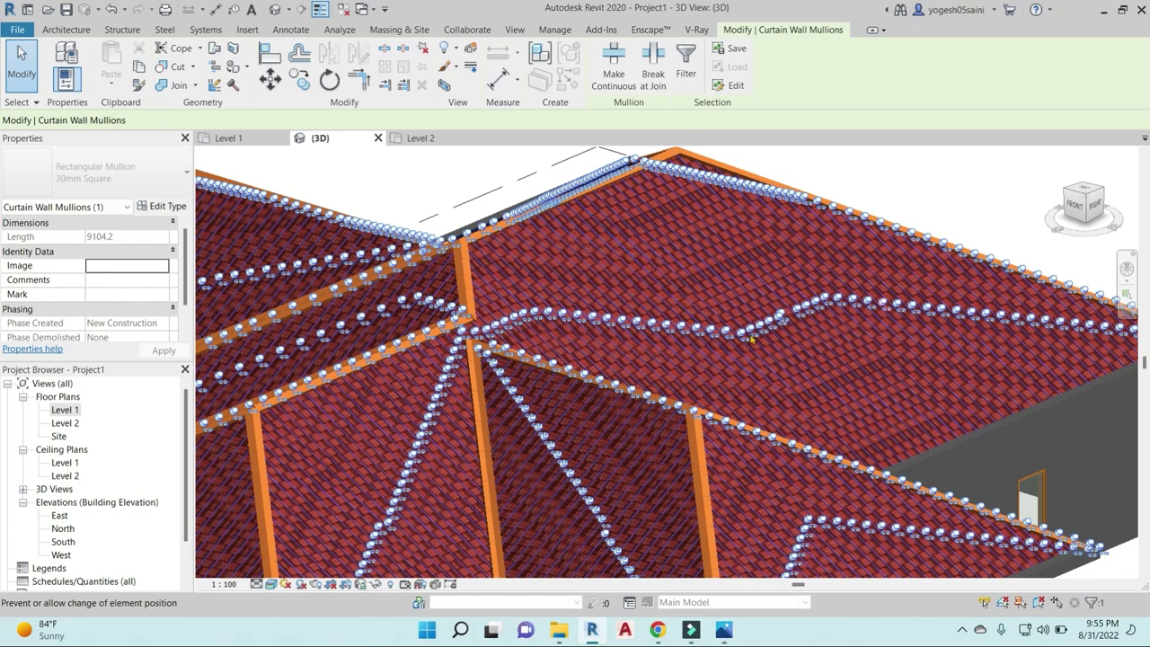
left_click(167, 207)
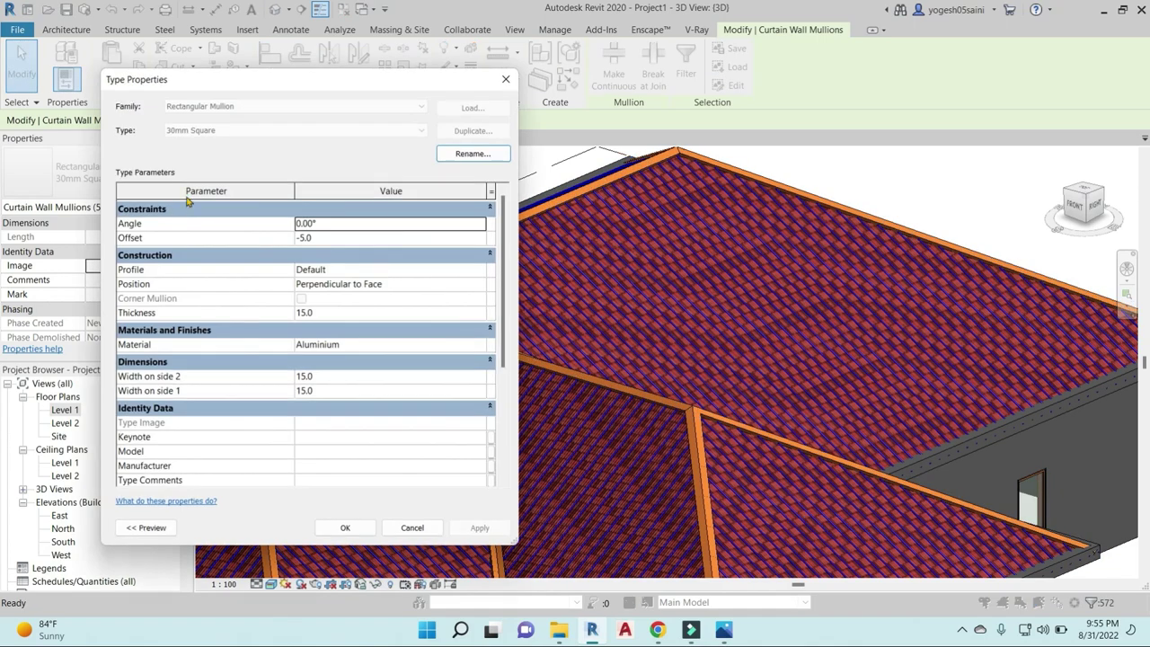
- Change the mullion Material from Aluminium to Softwood, Lumber and close Type Properties
left_click(477, 350)
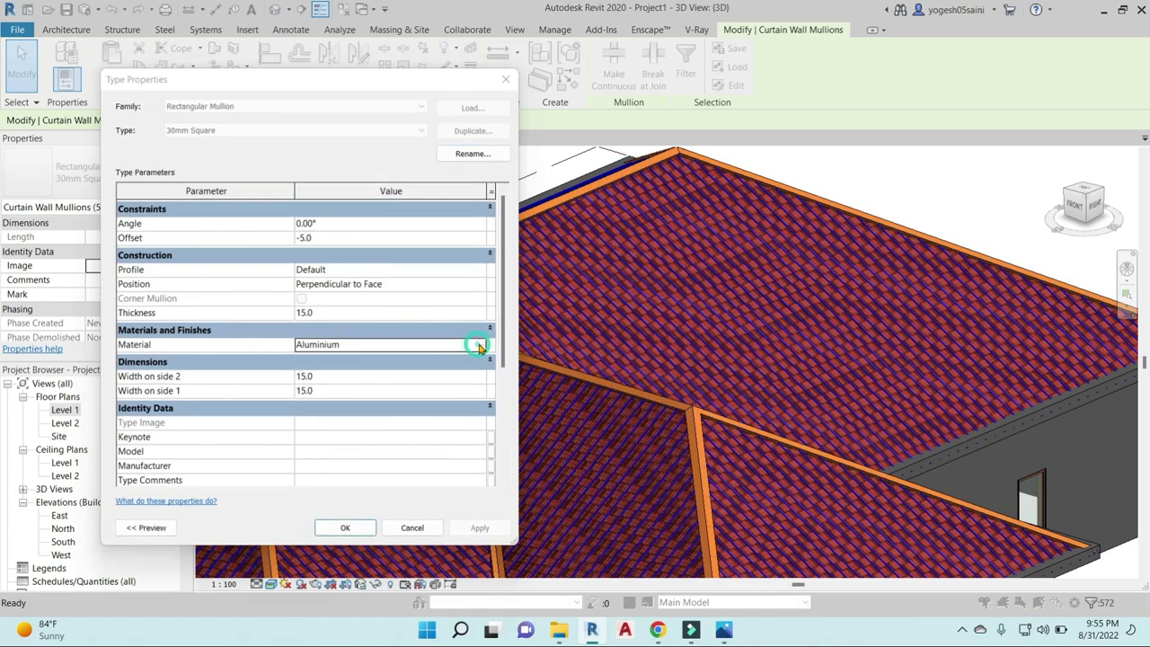
scroll(428, 274, "down", 3)
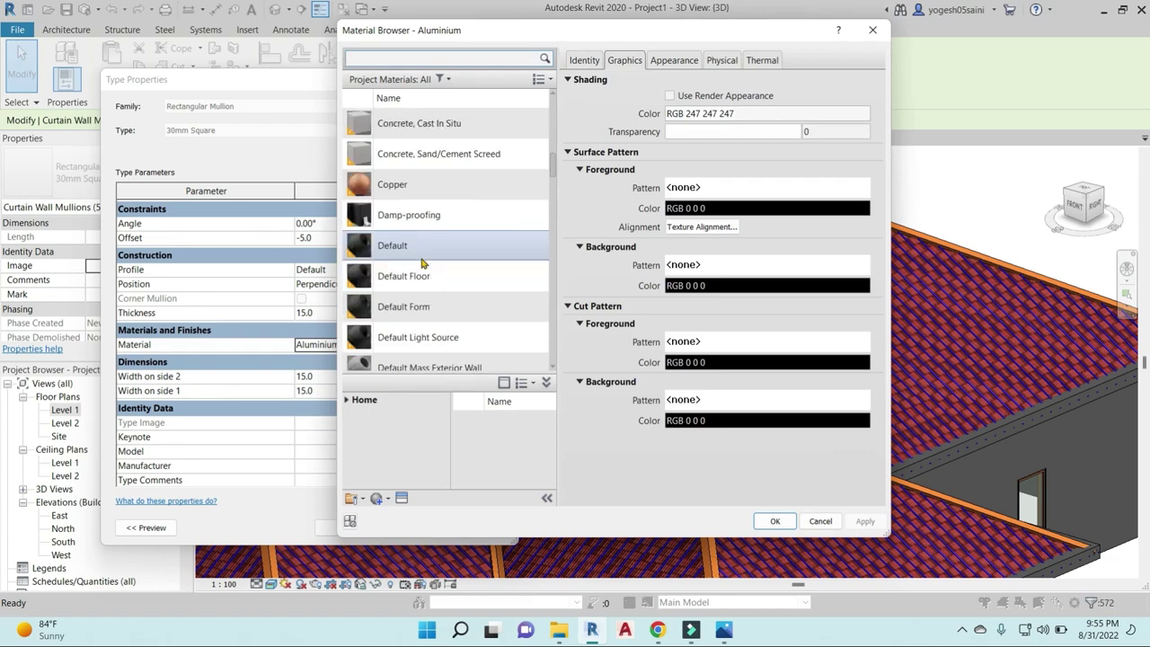
scroll(421, 260, "down", 3)
scroll(423, 259, "down", 3)
scroll(428, 212, "down", 3)
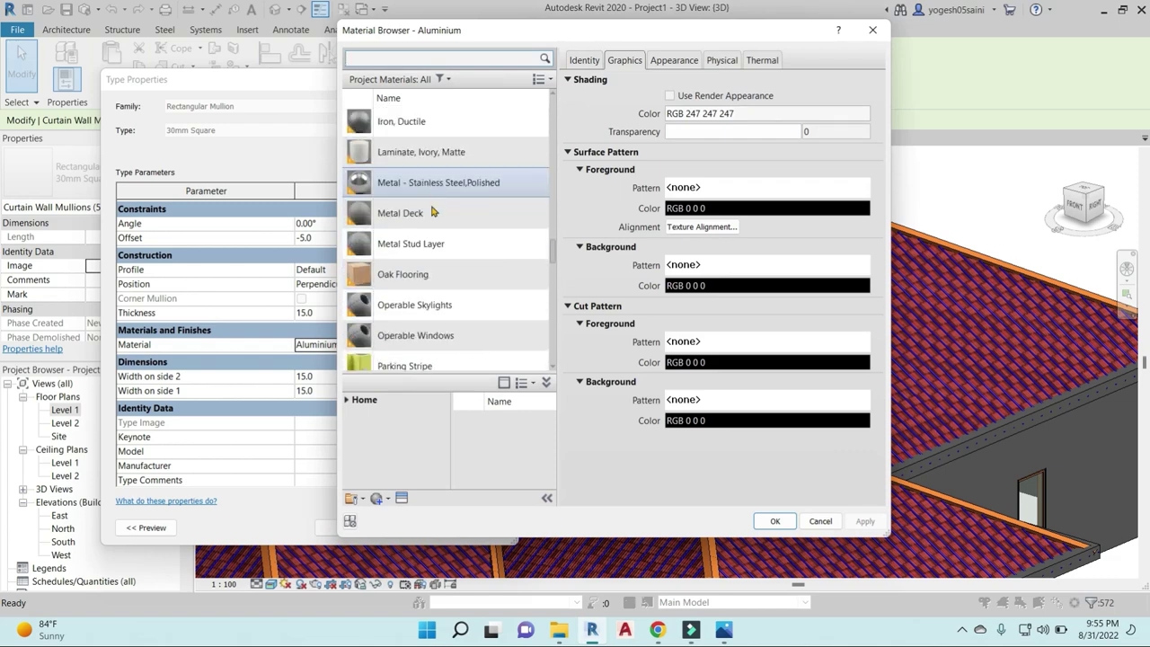
scroll(426, 270, "down", 3)
scroll(429, 272, "down", 2)
scroll(423, 275, "down", 2)
scroll(421, 280, "down", 3)
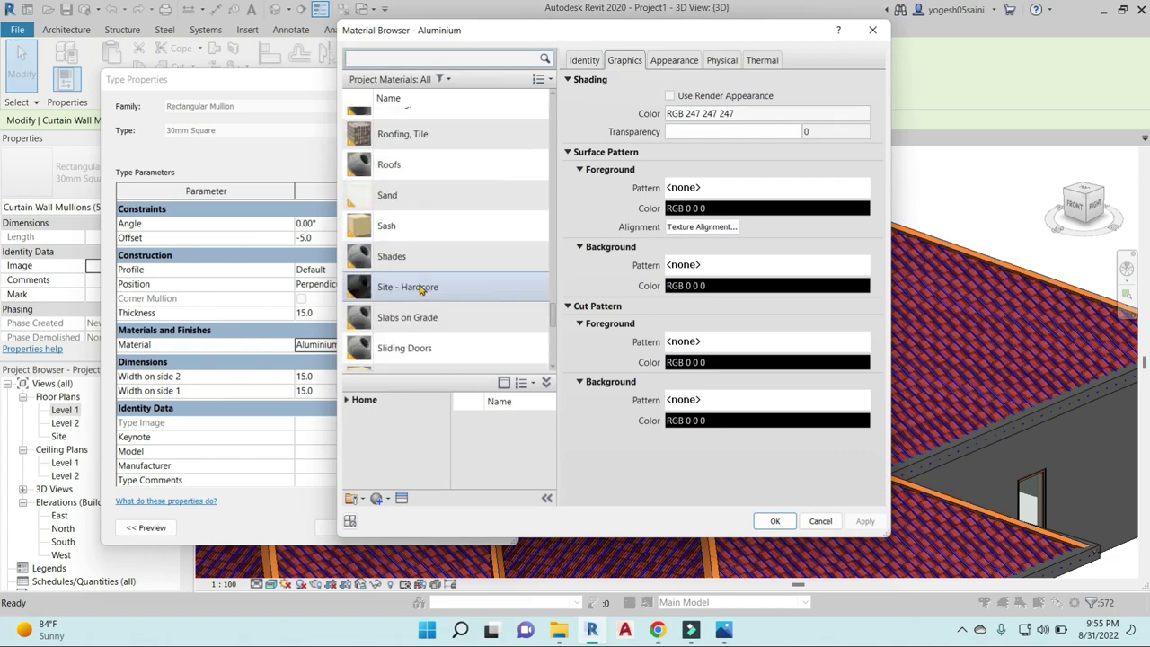
scroll(422, 261, "down", 3)
left_click(421, 213)
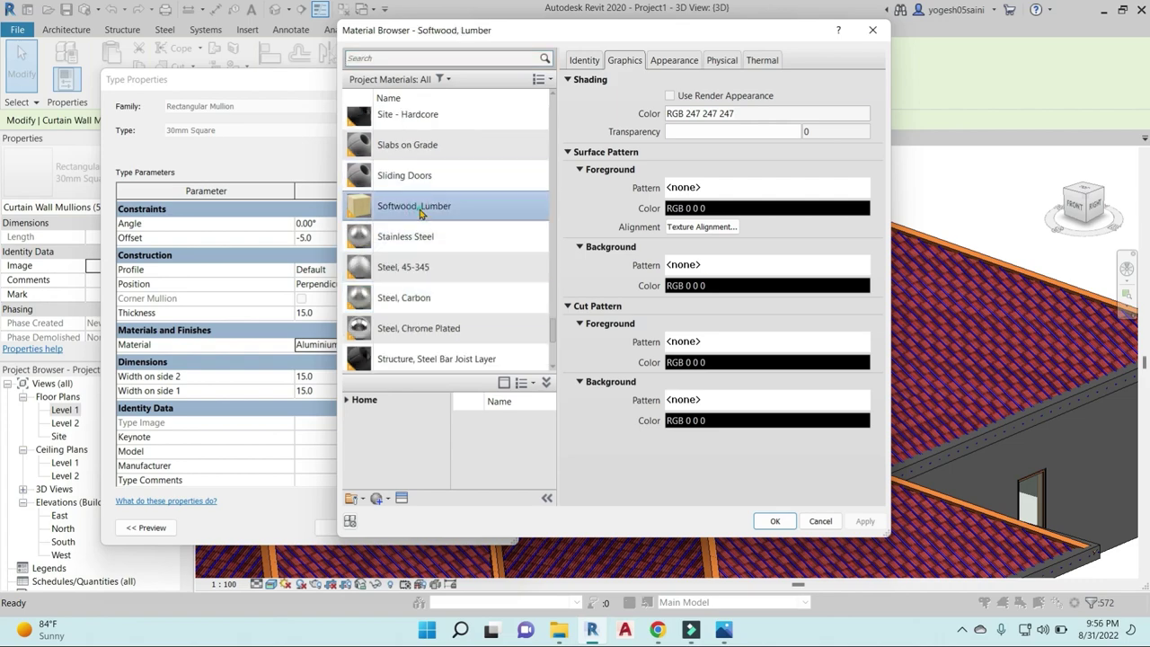
left_click(775, 521)
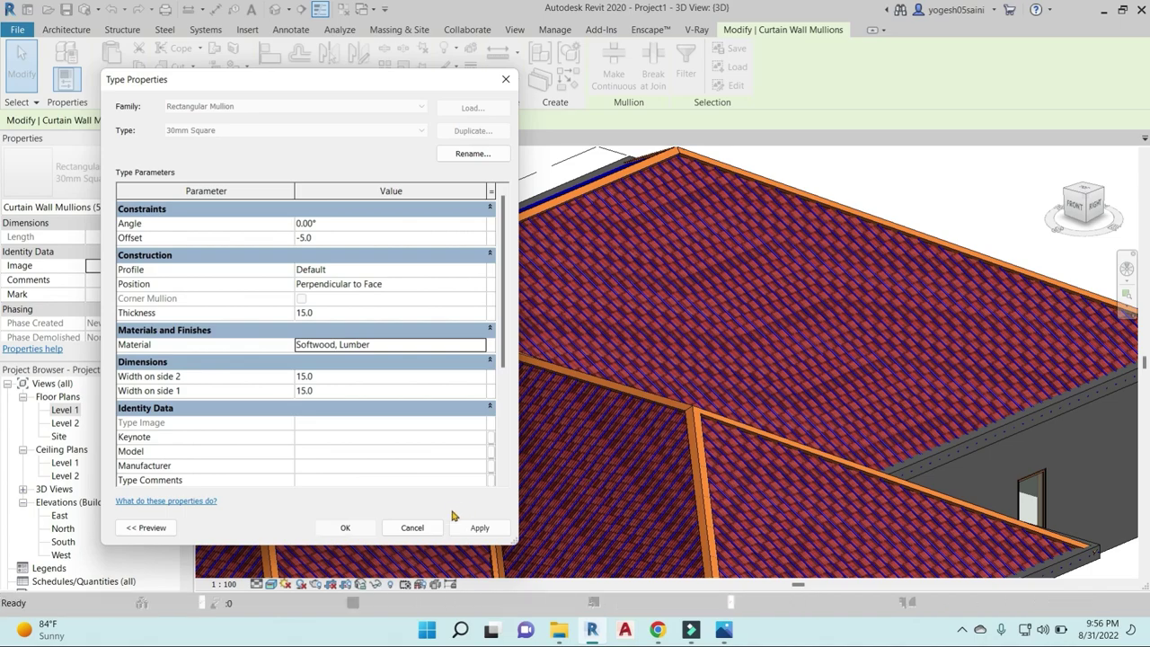
left_click(345, 527)
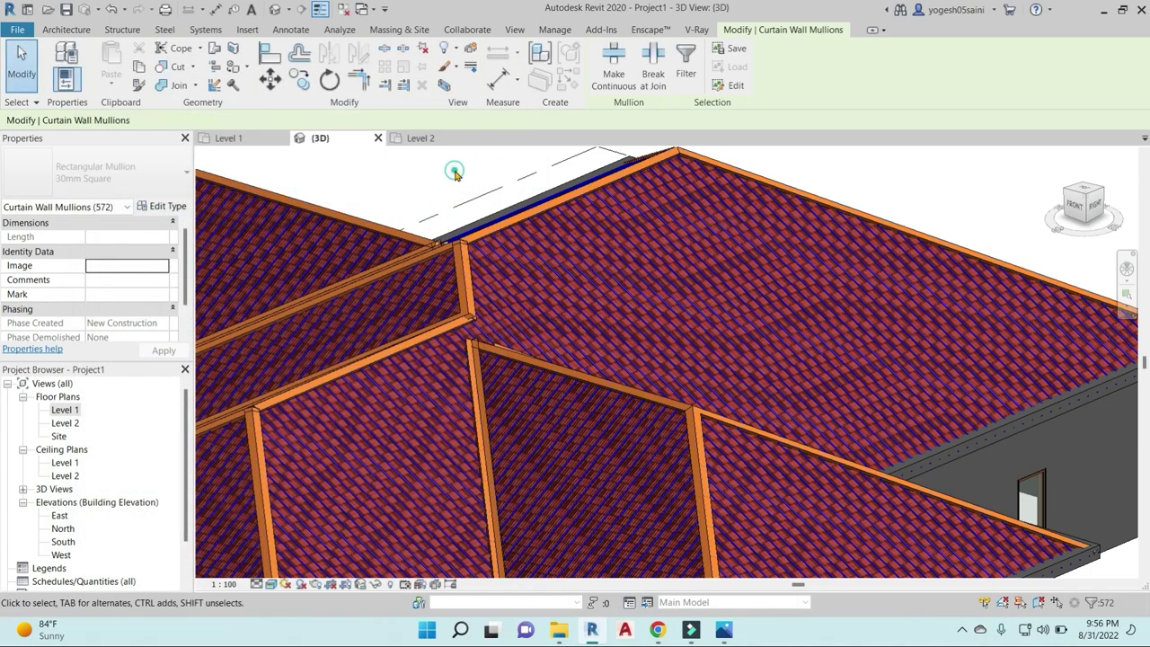
- Deselect the mullion and orbit around the house to check the timber ribs along every hip
key("Escape")
scroll(455, 173, "down", 5)
mouse_move(791, 467)
middle_mouse_down("shift")
mouse_move(834, 482)
mouse_move(975, 396)
mouse_move(791, 463)
middle_mouse_up("shift")
scroll(898, 432, "up", 5)
scroll(898, 432, "down", 2)
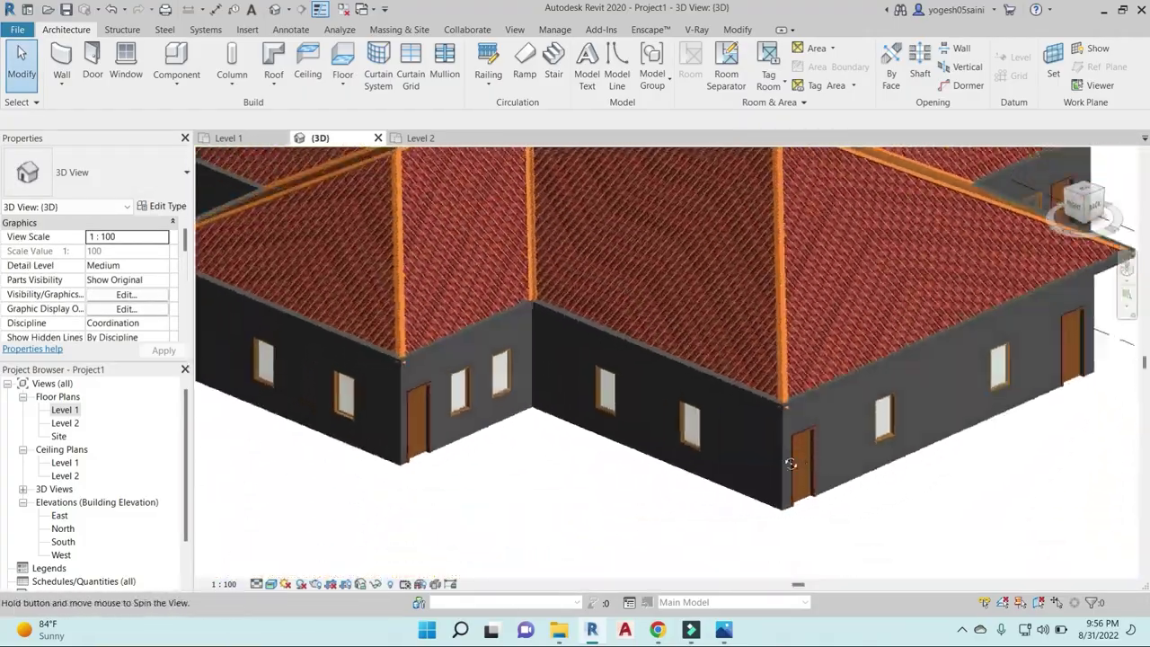
scroll(791, 463, "down", 5)
middle_click_drag(791, 463, 710, 353, "shift")
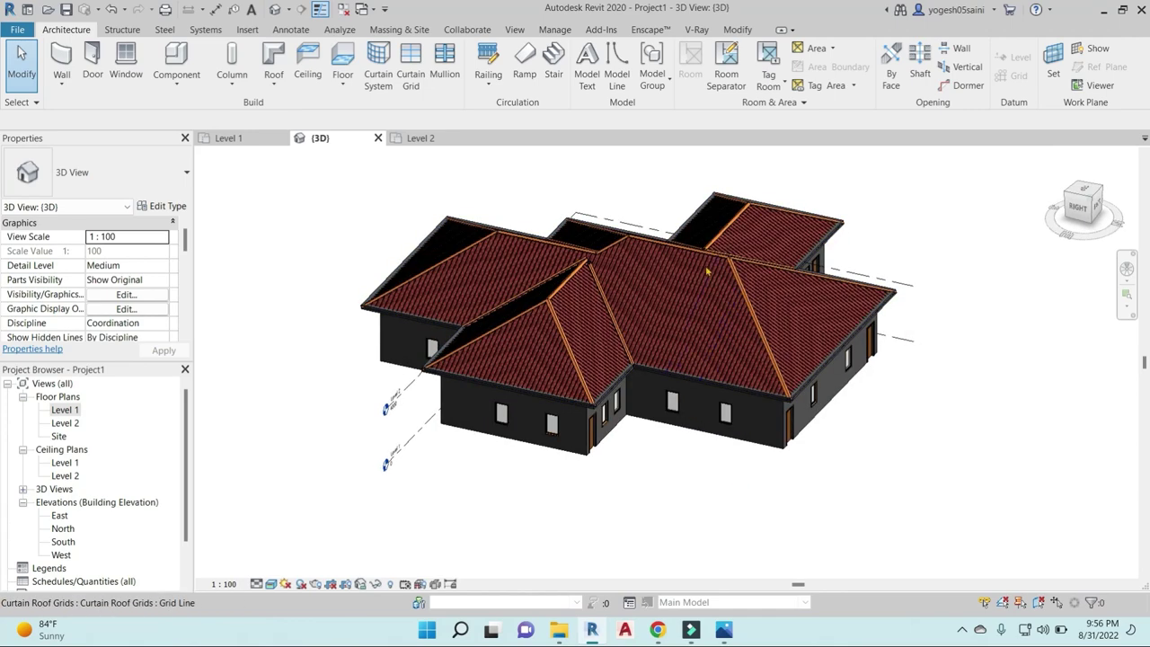
mouse_move(475, 385)
middle_mouse_down("shift")
mouse_move(341, 397)
mouse_move(729, 393)
mouse_move(683, 309)
middle_mouse_up("shift")
scroll(683, 309, "up", 5)
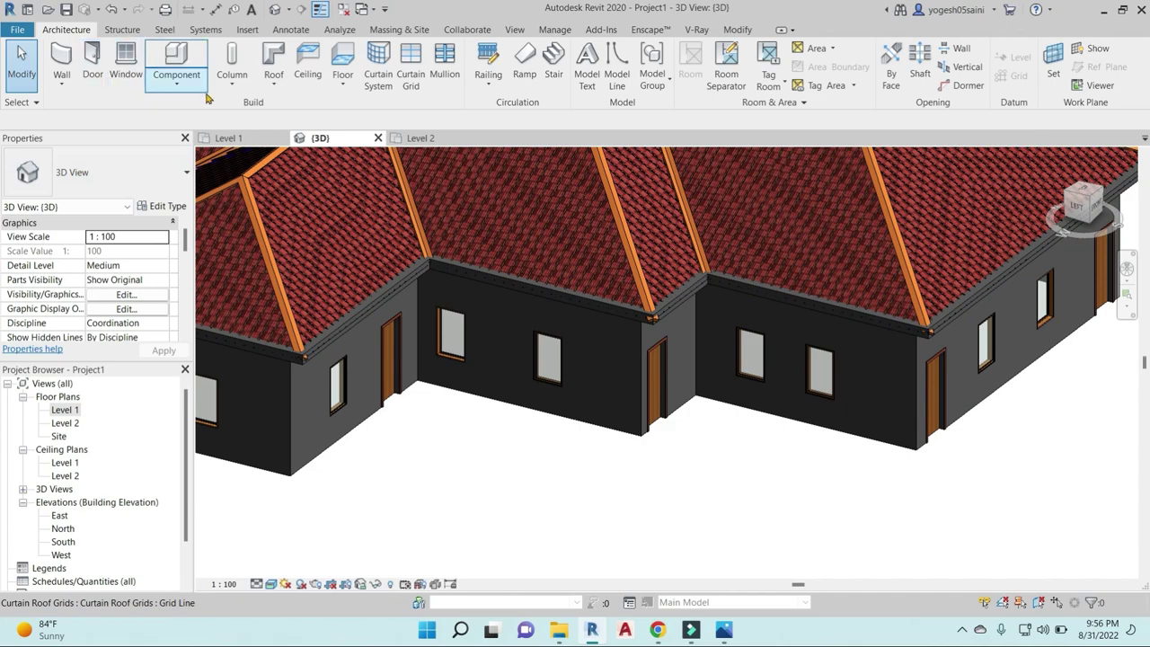
- Add a Roof: Fascia along the left eave edge of the tiled roof
left_click(276, 88)
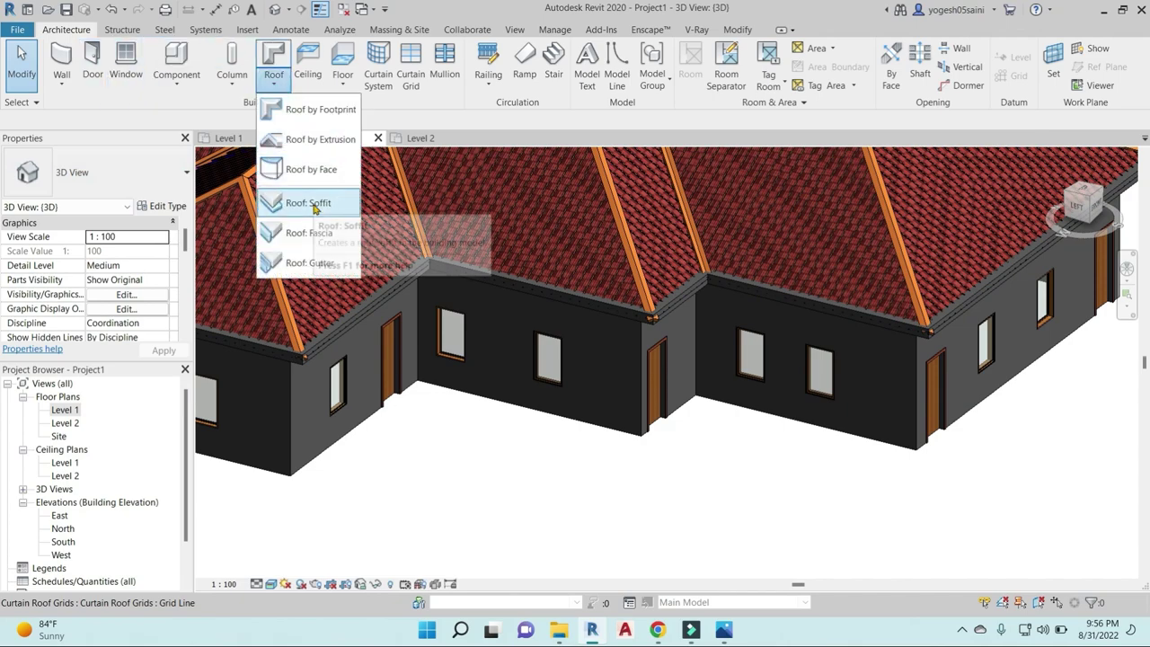
left_click(315, 236)
scroll(629, 333, "up", 3)
scroll(659, 339, "up", 3)
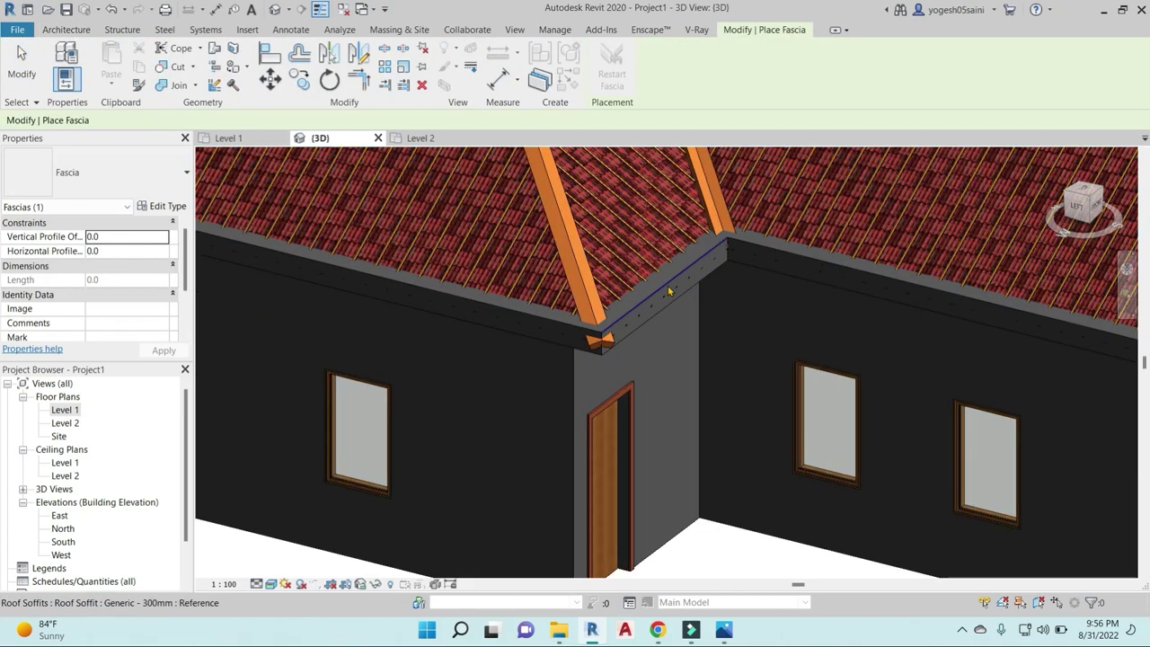
left_click(659, 340)
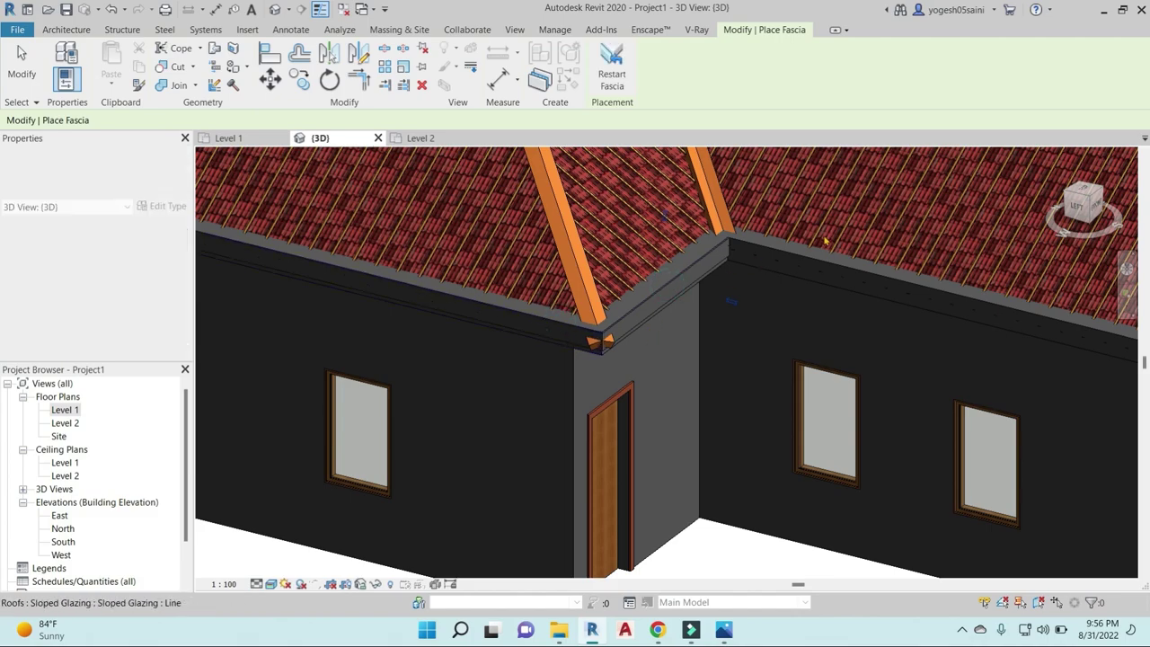
scroll(795, 263, "down", 5)
mouse_move(814, 301)
middle_mouse_down("shift")
mouse_move(938, 355)
mouse_move(708, 396)
mouse_move(779, 381)
middle_mouse_up("shift")
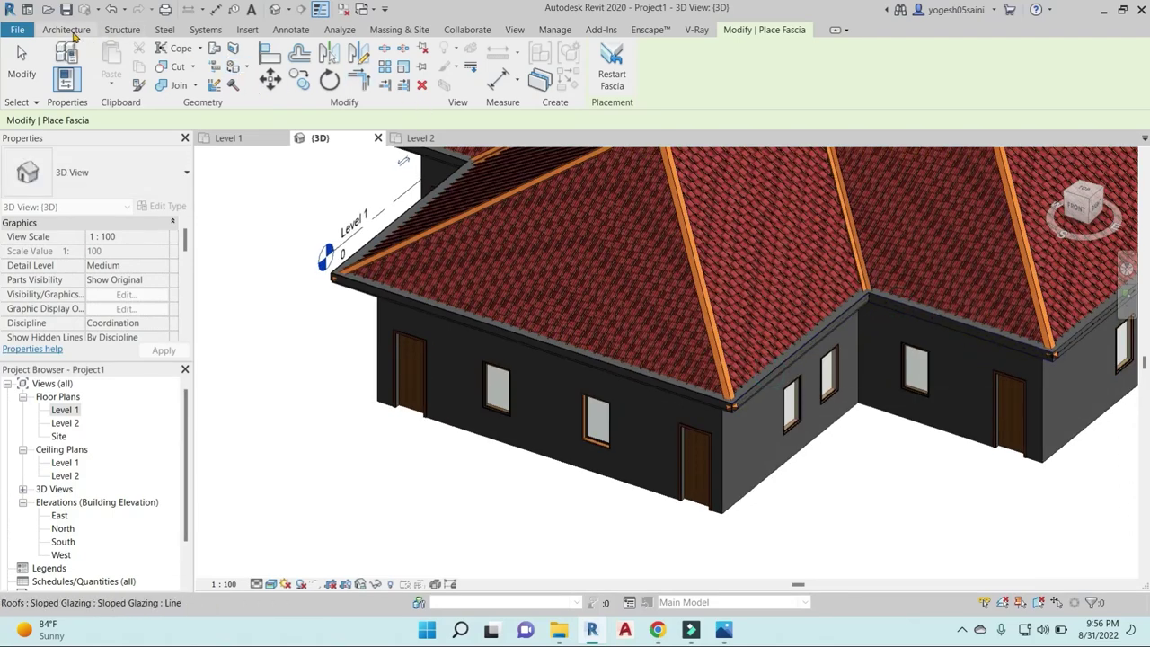
- Restart the fascia tool and orbit to the back corner and other wing of the house
left_click(72, 30)
left_click(276, 88)
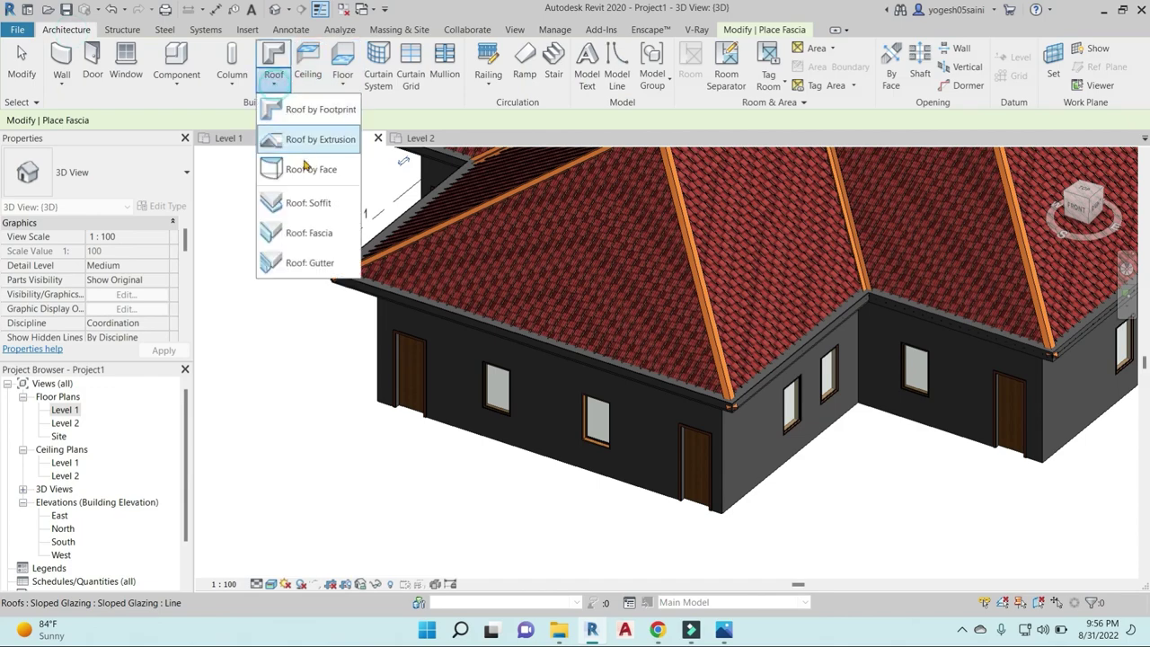
left_click(316, 236)
middle_click_drag(902, 304, 878, 398, "shift")
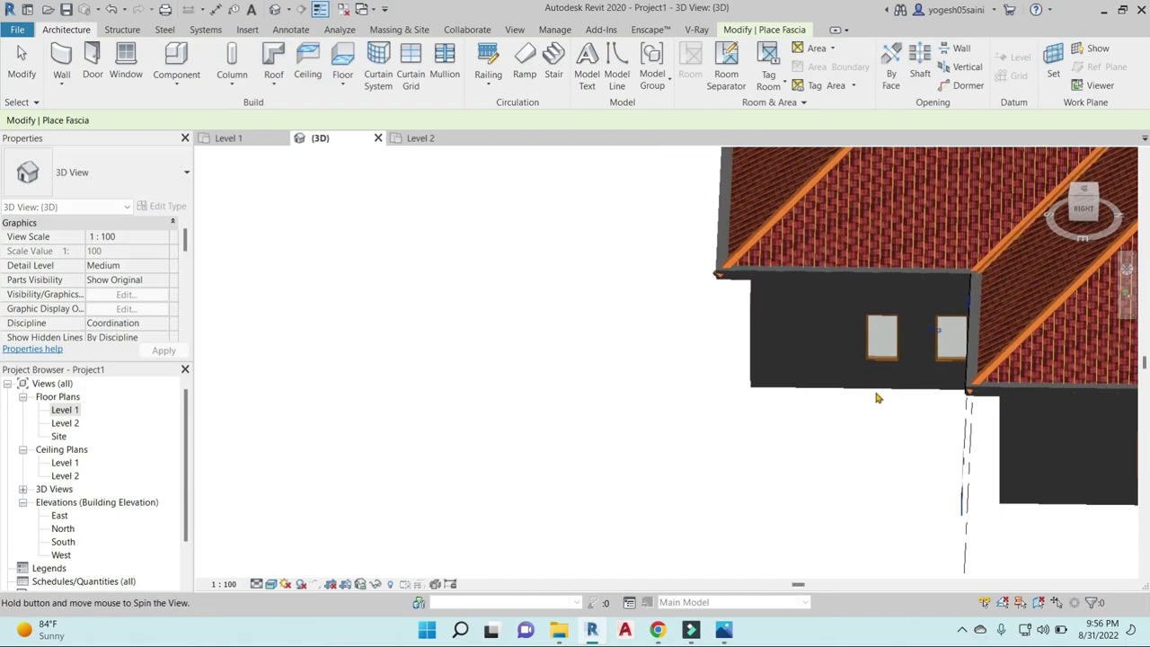
mouse_move(1065, 427)
middle_mouse_down("shift")
mouse_move(799, 350)
mouse_move(738, 355)
mouse_move(719, 391)
mouse_move(471, 461)
mouse_move(673, 389)
middle_mouse_up("shift")
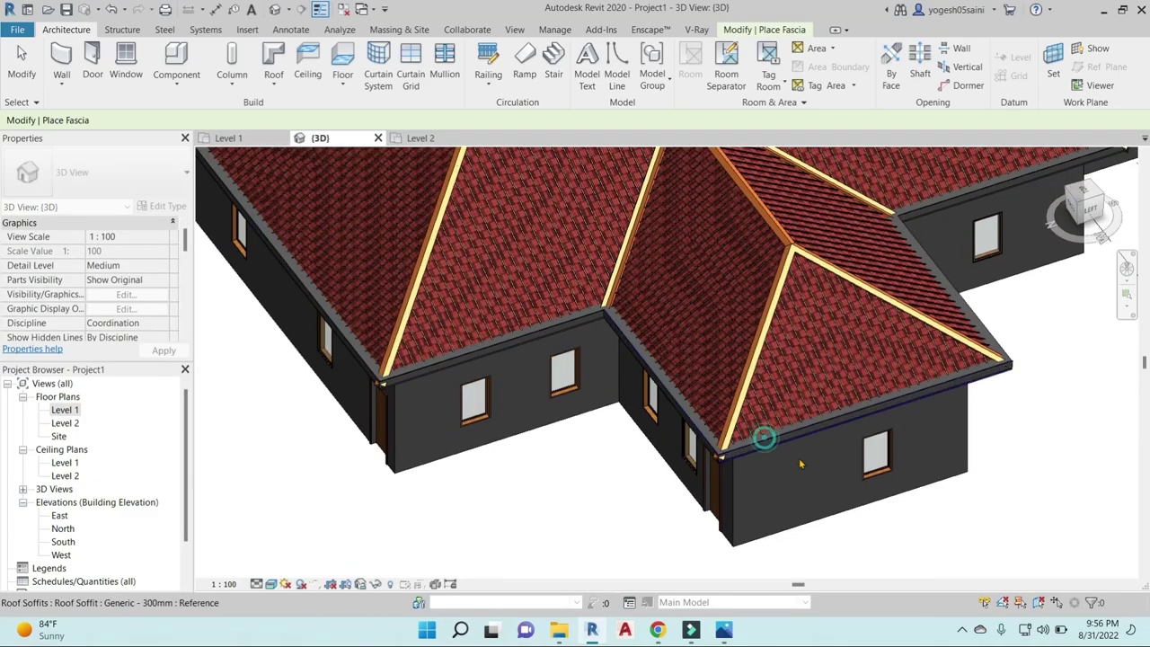
middle_click_drag(765, 434, 759, 412, "shift")
scroll(760, 411, "down", 4)
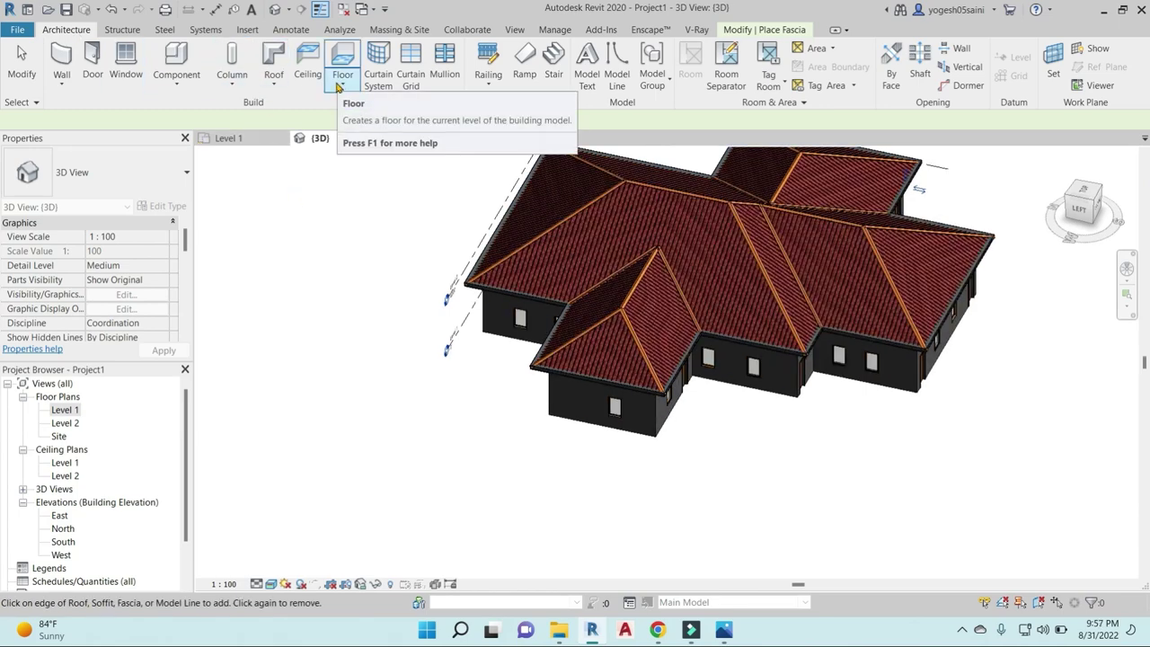
left_click(275, 85)
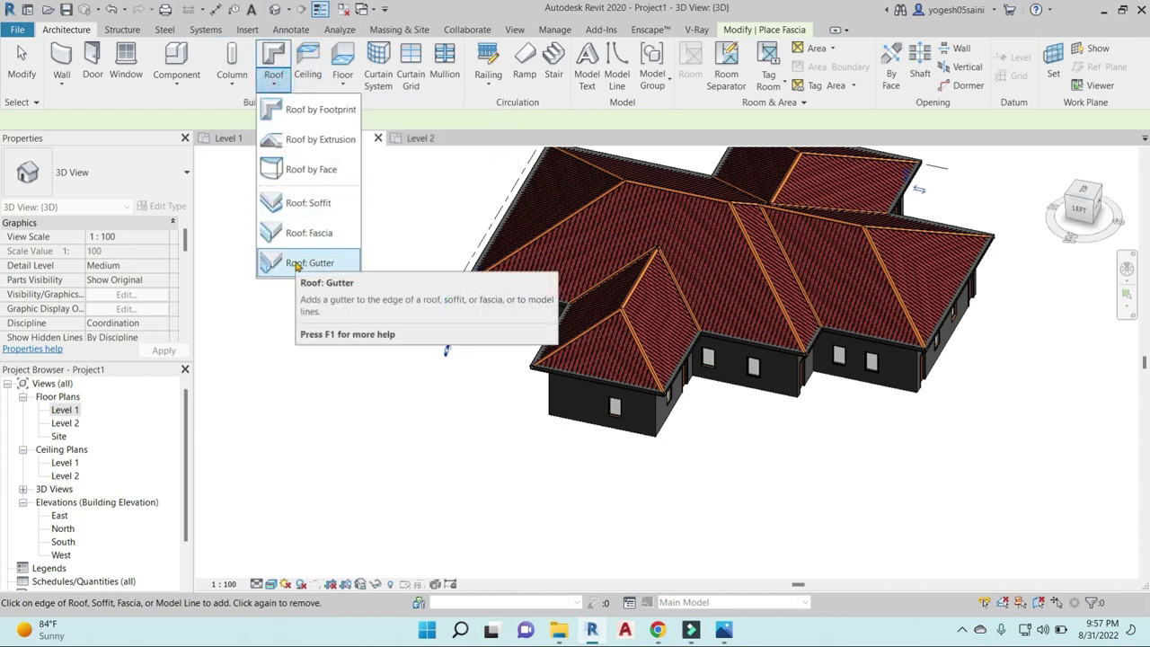
- Start Roof: Gutter and choose the 150 x 150mm bevel gutter profile
left_click(297, 263)
left_click(162, 206)
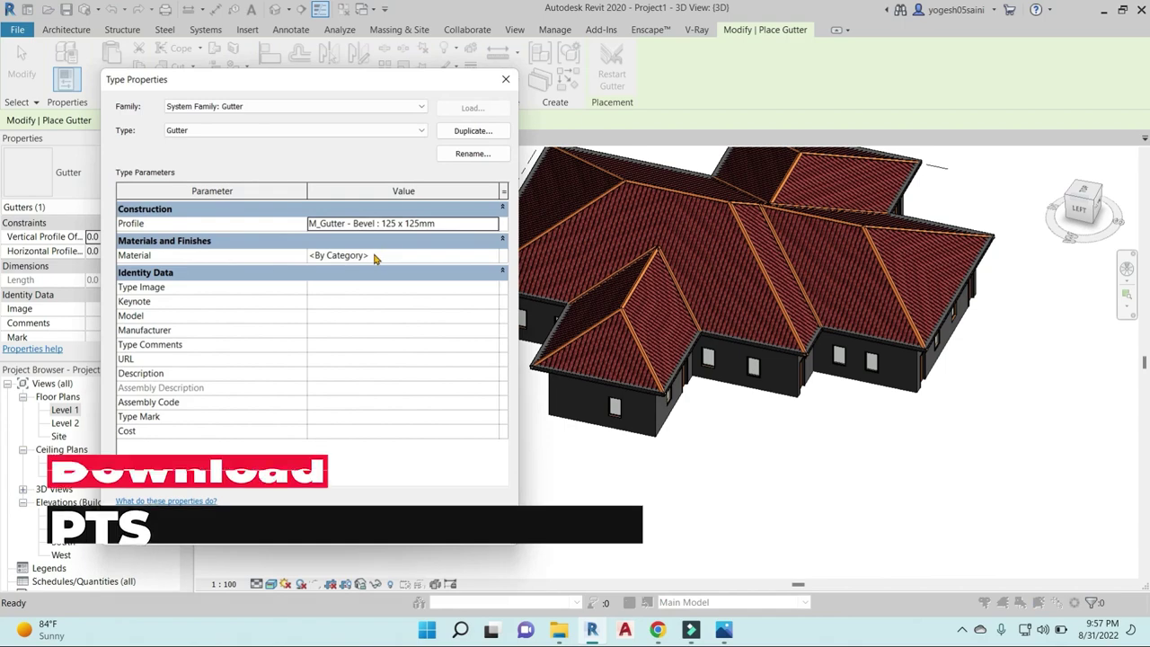
left_click(493, 224)
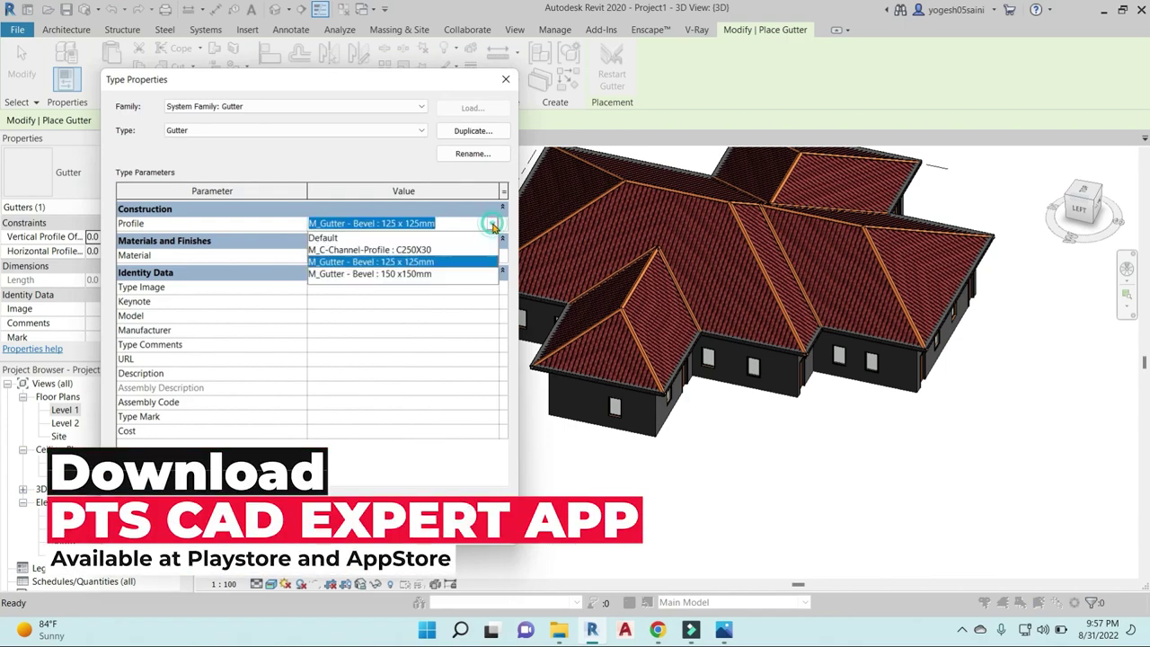
left_click(379, 276)
key("Return")
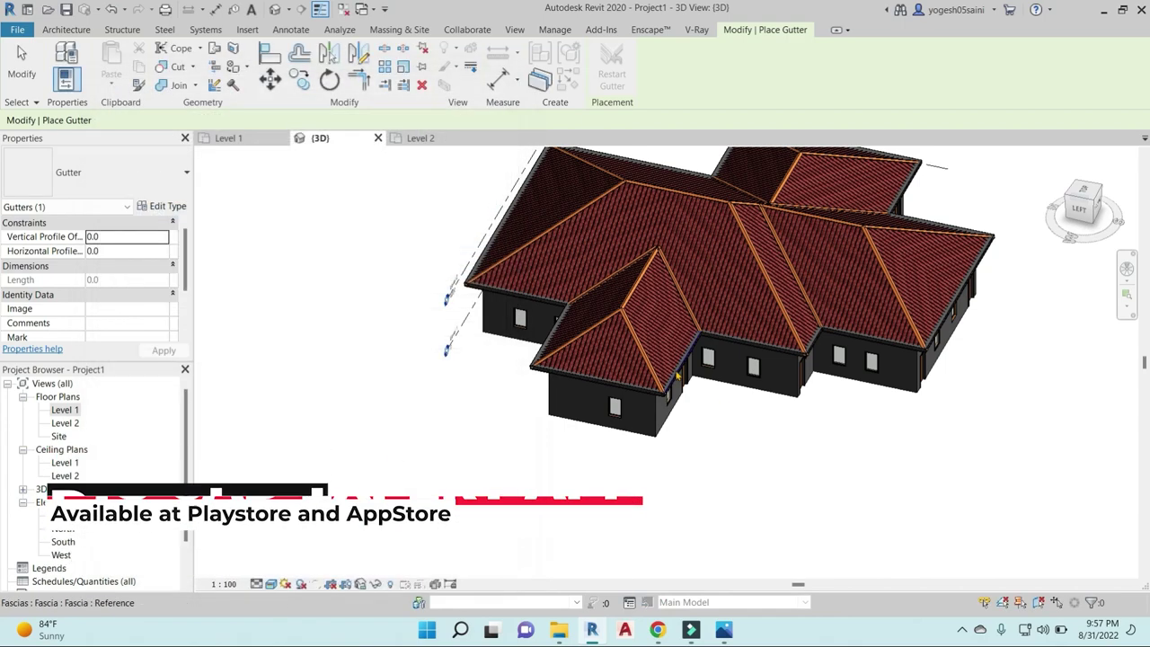
- Add gutters along the first two fascia edges
scroll(691, 396, "up", 6)
scroll(691, 396, "down", 5)
scroll(629, 324, "up", 2)
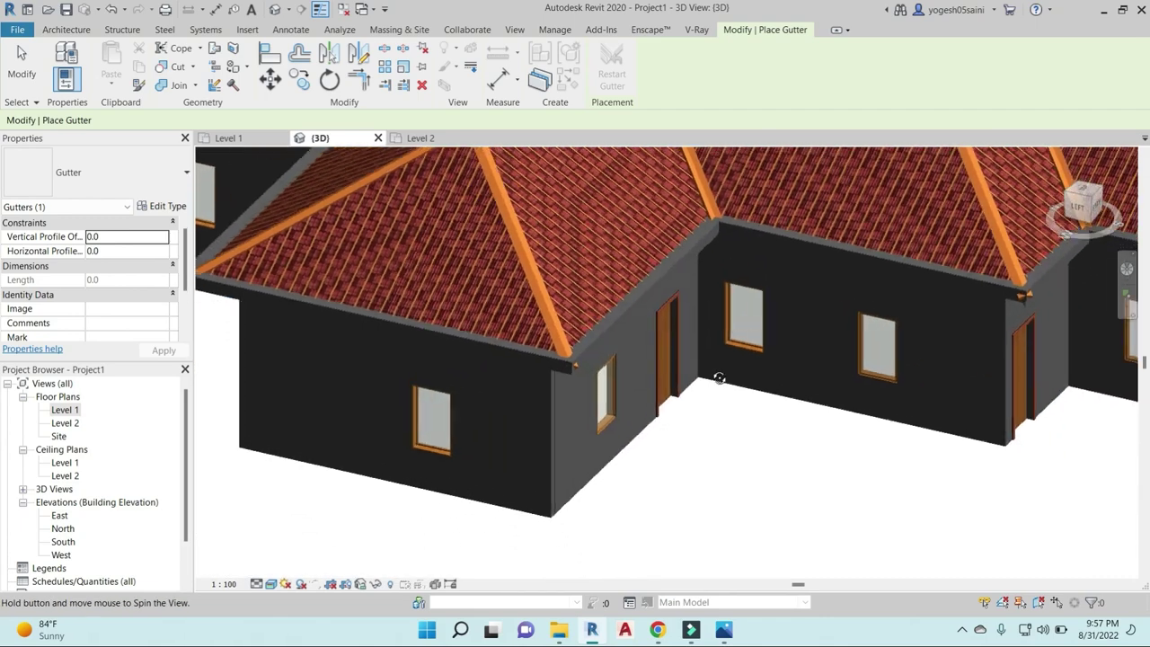
scroll(616, 305, "up", 2)
left_click(602, 303)
scroll(585, 323, "up", 2)
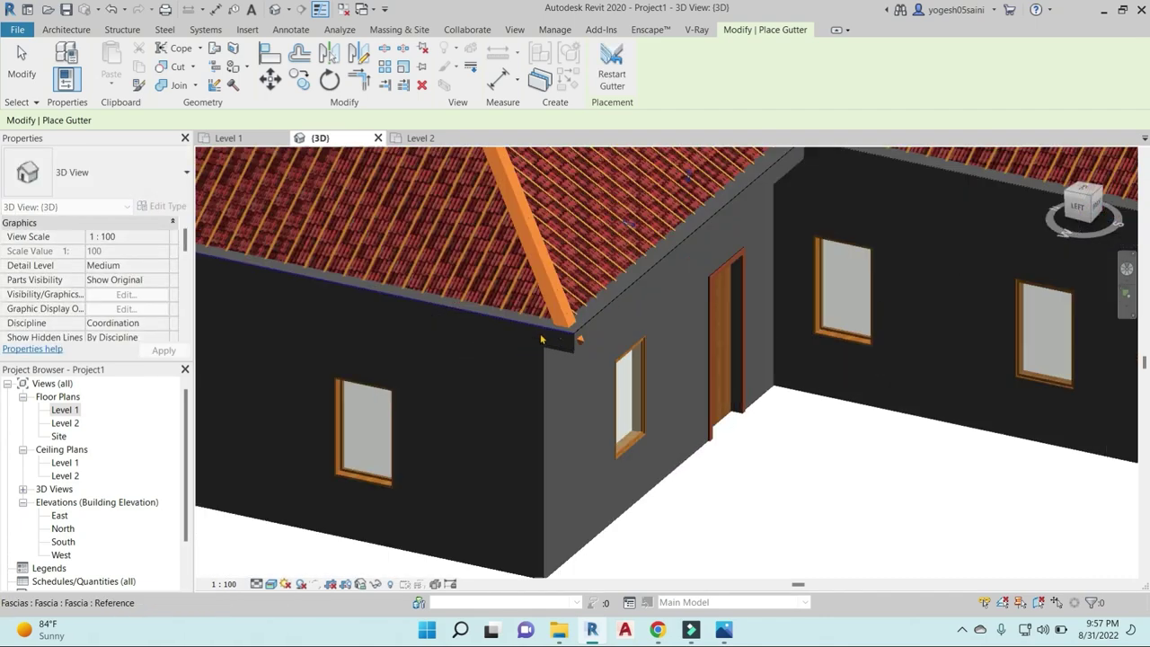
scroll(578, 336, "up", 2)
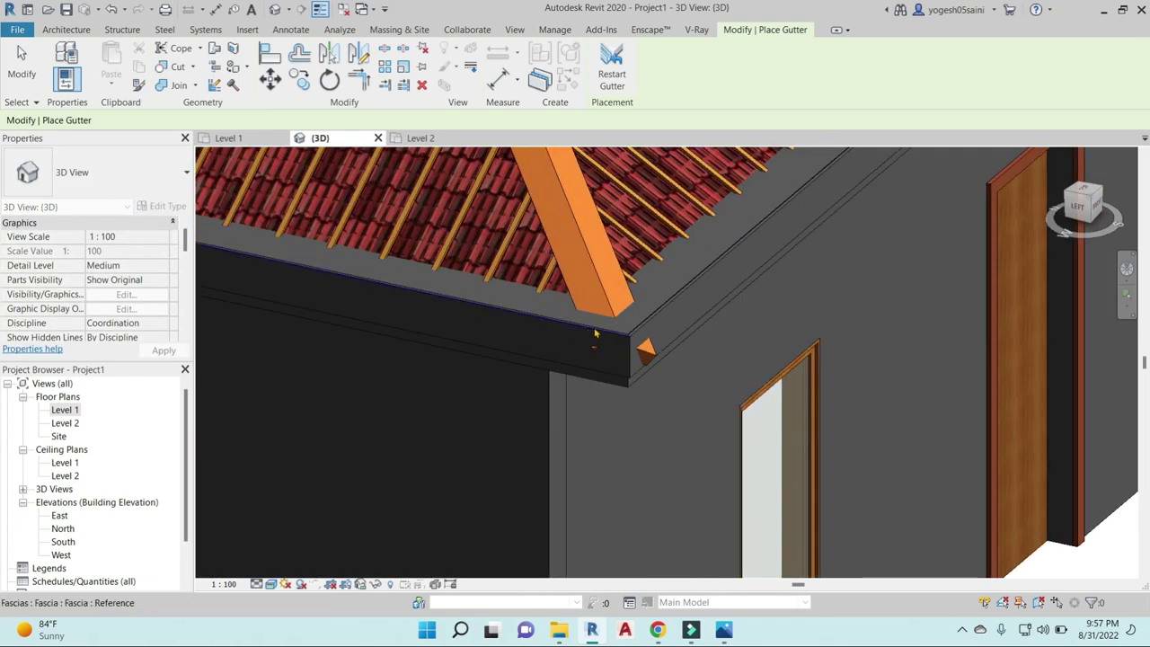
left_click(641, 378)
scroll(663, 406, "down", 3)
scroll(663, 406, "down", 2)
scroll(653, 295, "up", 2)
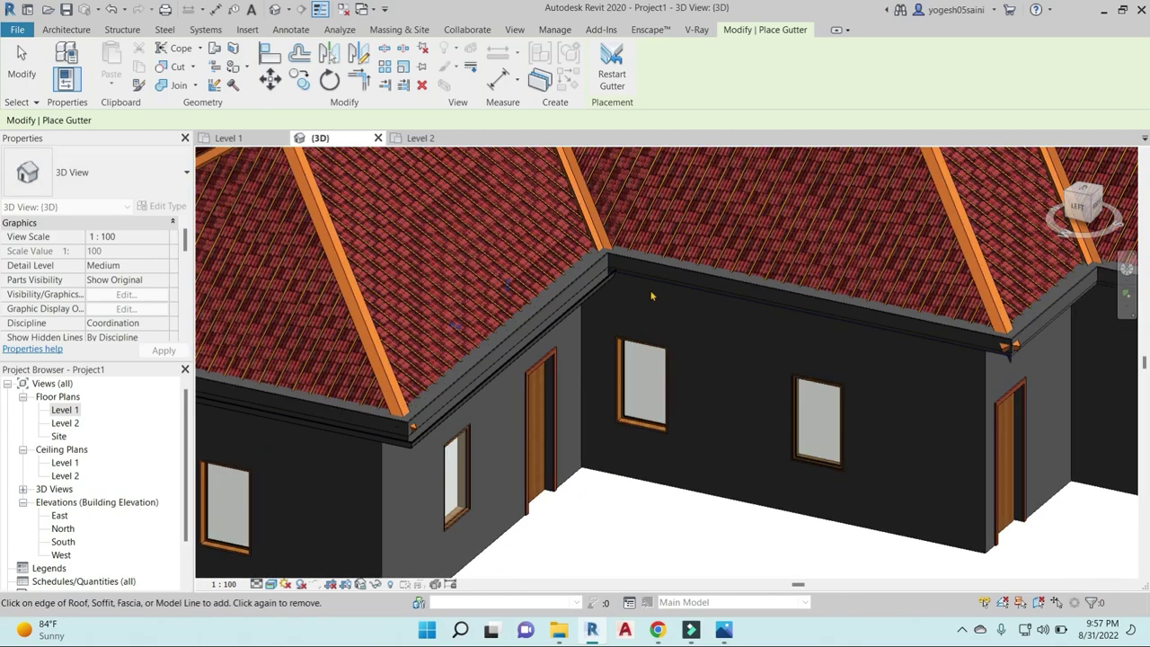
scroll(653, 296, "up", 2)
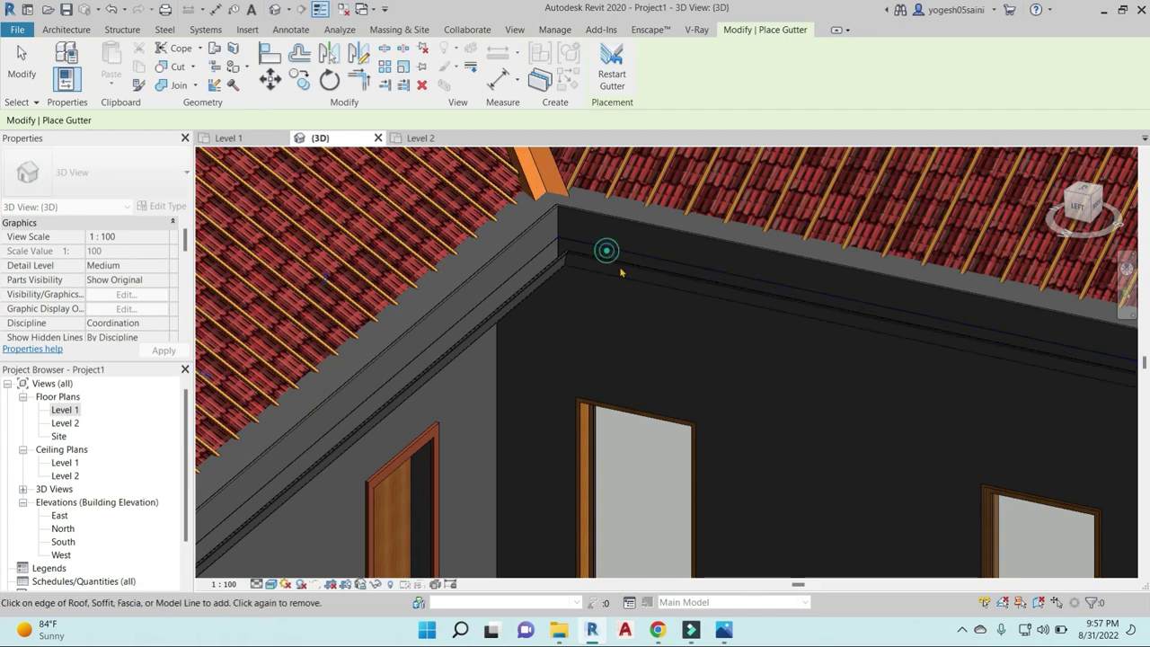
scroll(621, 272, "down", 3)
scroll(590, 345, "up", 1)
scroll(655, 314, "up", 3)
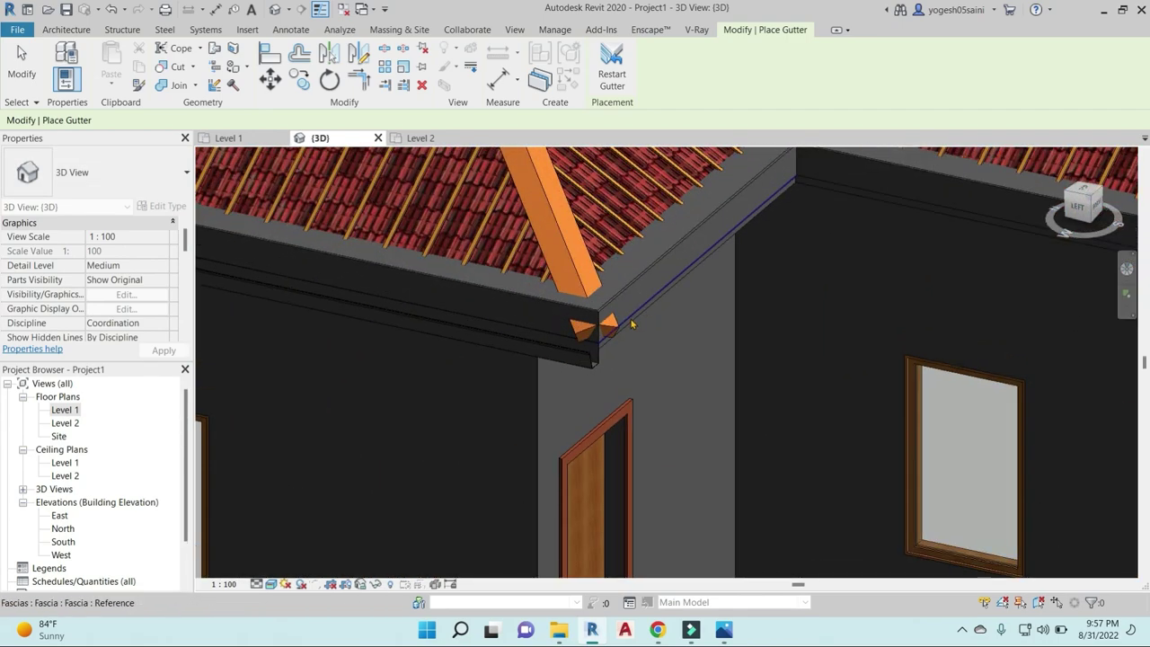
- Orbit around the house and add gutters on three more fascia edges, including the long wall
middle_click_drag(663, 342, 608, 401)
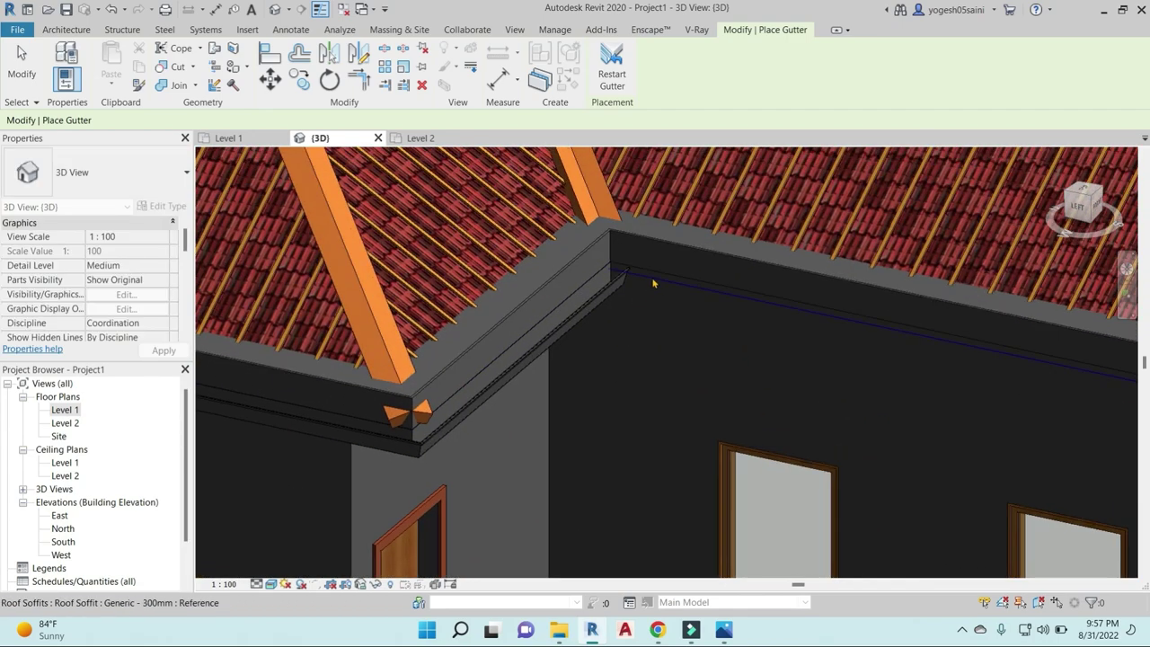
scroll(657, 281, "down", 3)
middle_click_drag(719, 321, 495, 380)
scroll(701, 346, "up", 3)
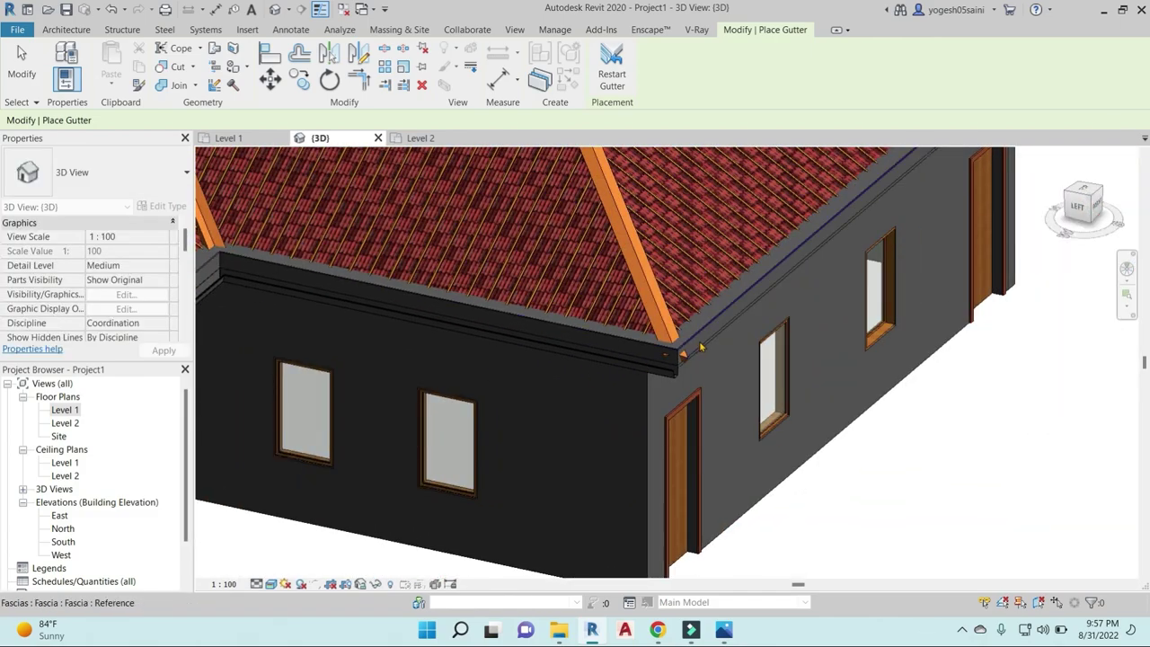
scroll(728, 360, "down", 3)
middle_click_drag(629, 378, 521, 454, "shift")
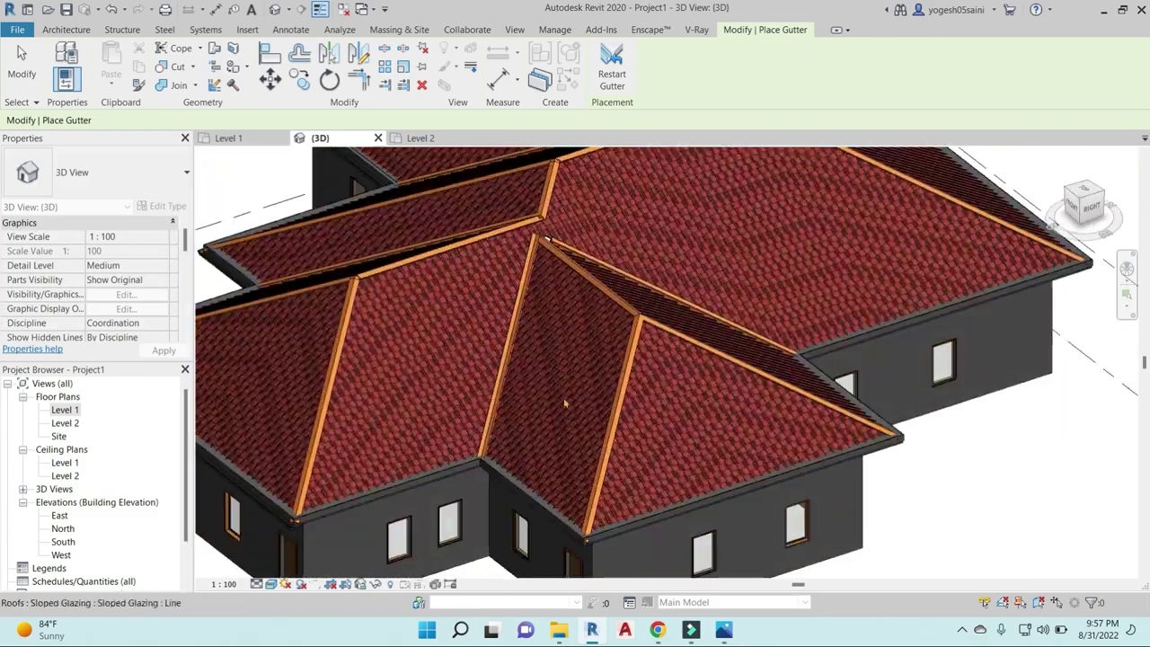
scroll(469, 408, "up", 3)
left_click(455, 407)
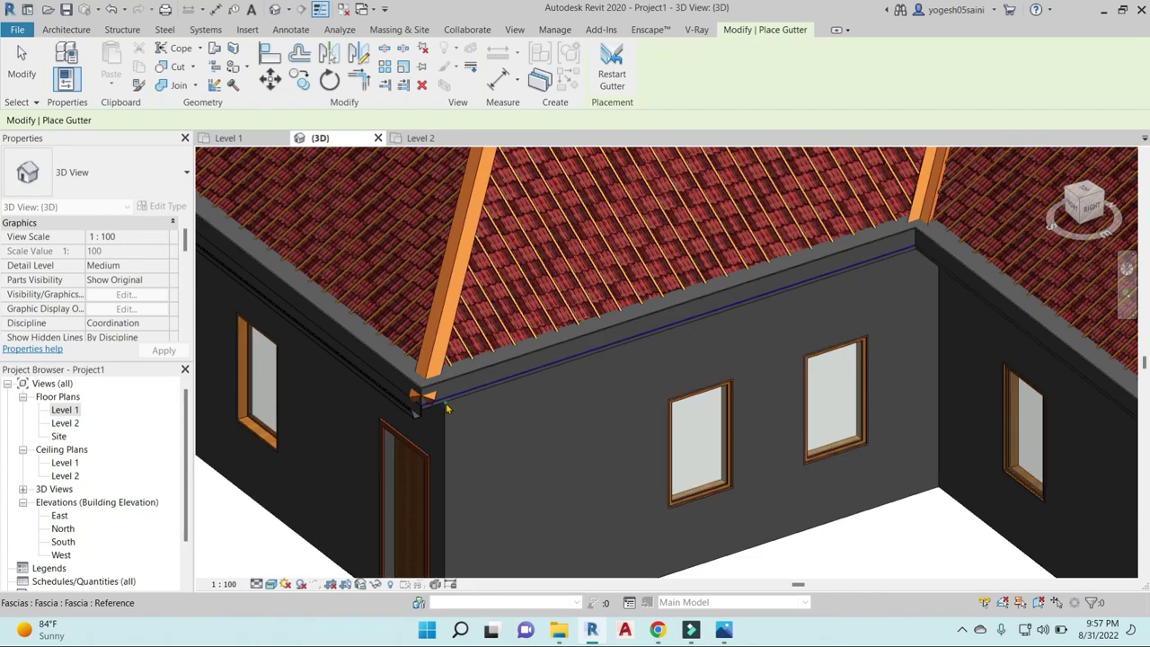
scroll(948, 274, "down", 3)
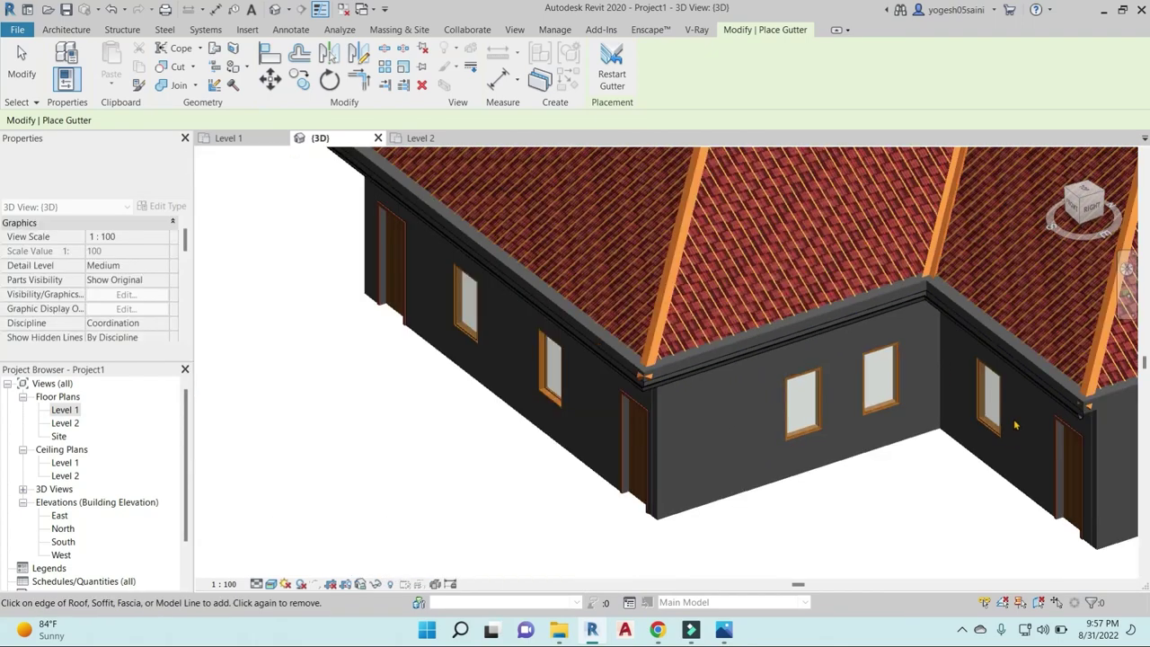
middle_click_drag(953, 360, 539, 377)
scroll(575, 387, "up", 3)
left_click(581, 389)
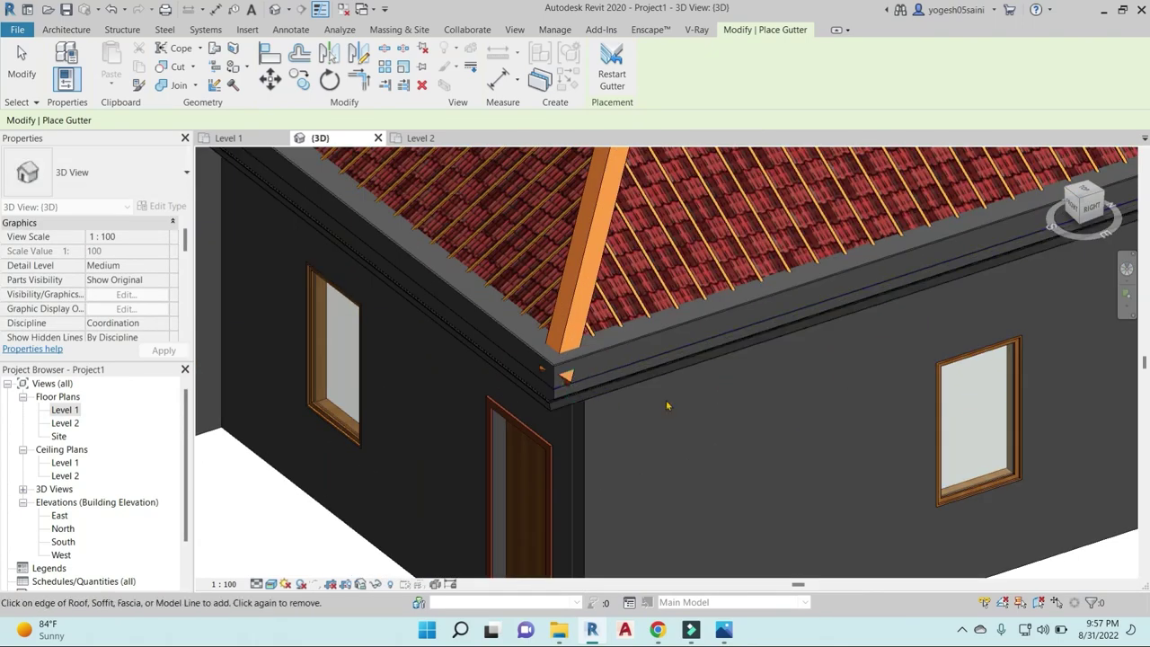
scroll(665, 404, "down", 3)
scroll(679, 440, "up", 2)
scroll(679, 441, "up", 2)
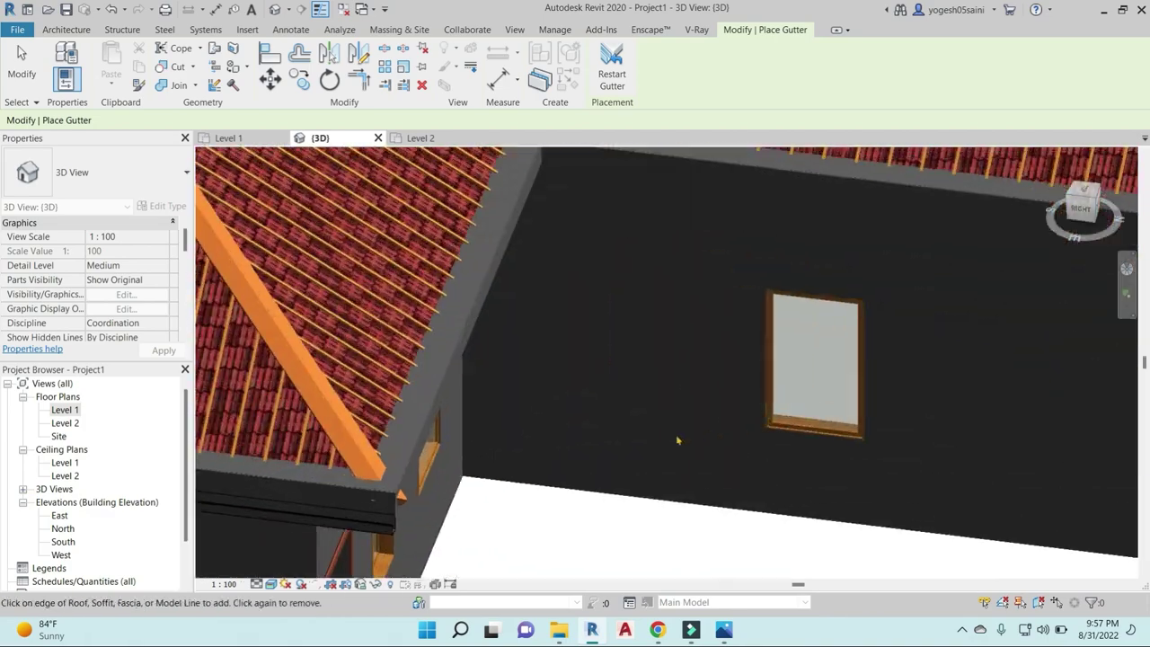
left_click(420, 469)
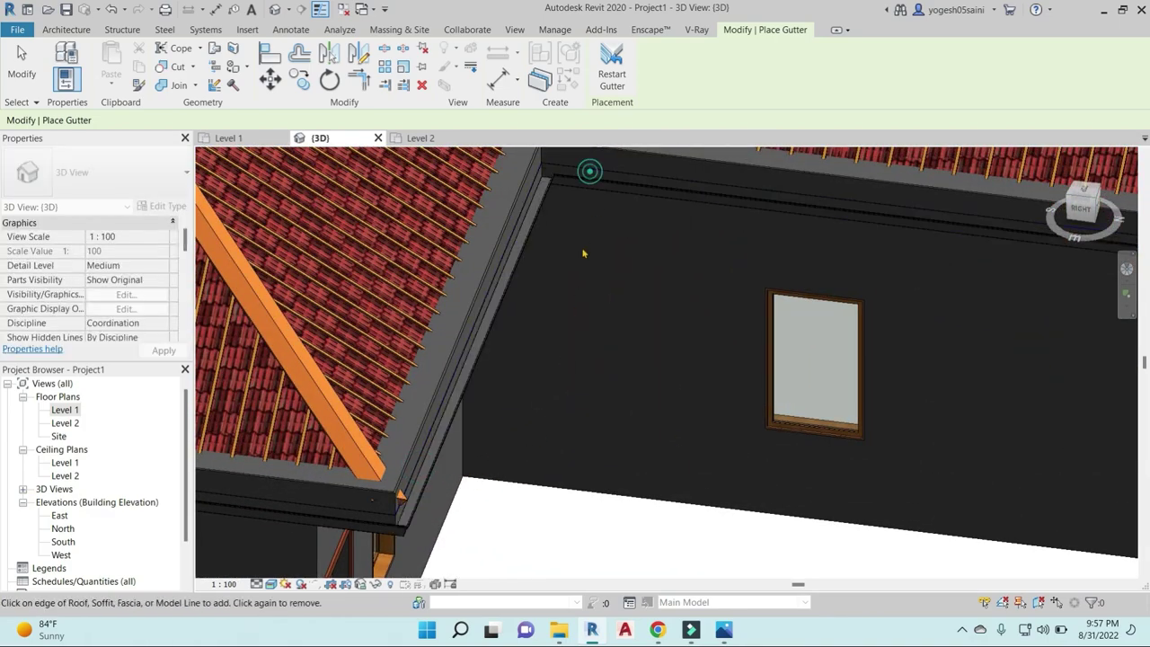
- Orbit to the back and an inner fascia corner, then finish placing gutters
scroll(582, 253, "down", 3)
scroll(688, 406, "up", 2)
scroll(596, 429, "up", 2)
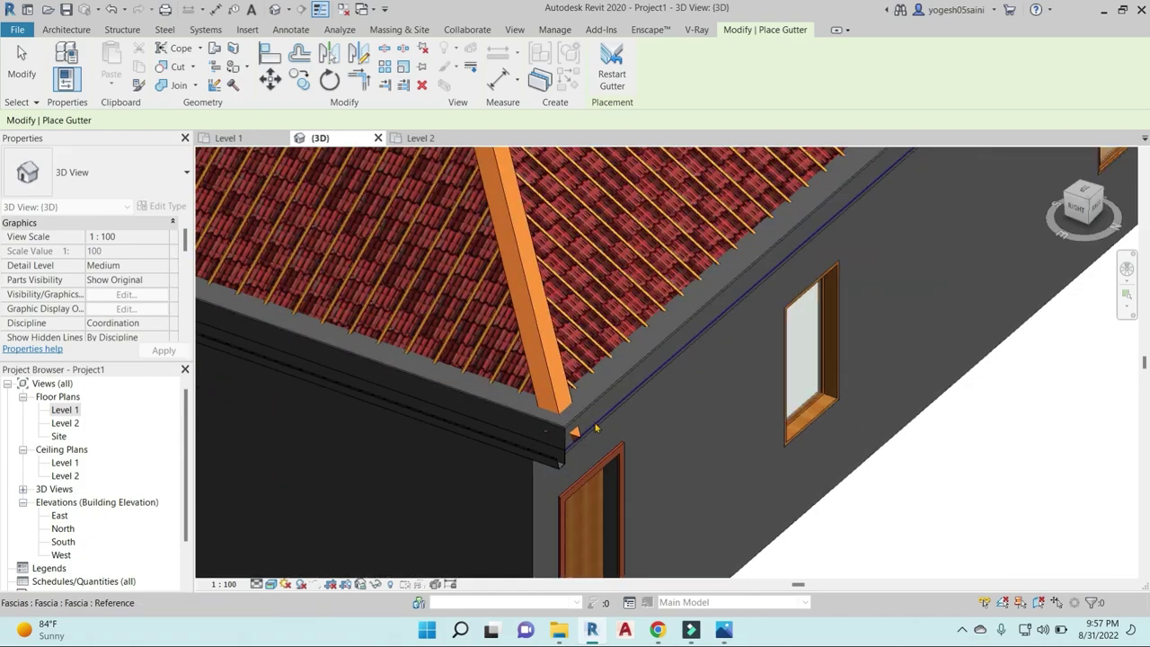
scroll(618, 439, "down", 3)
scroll(745, 437, "up", 2)
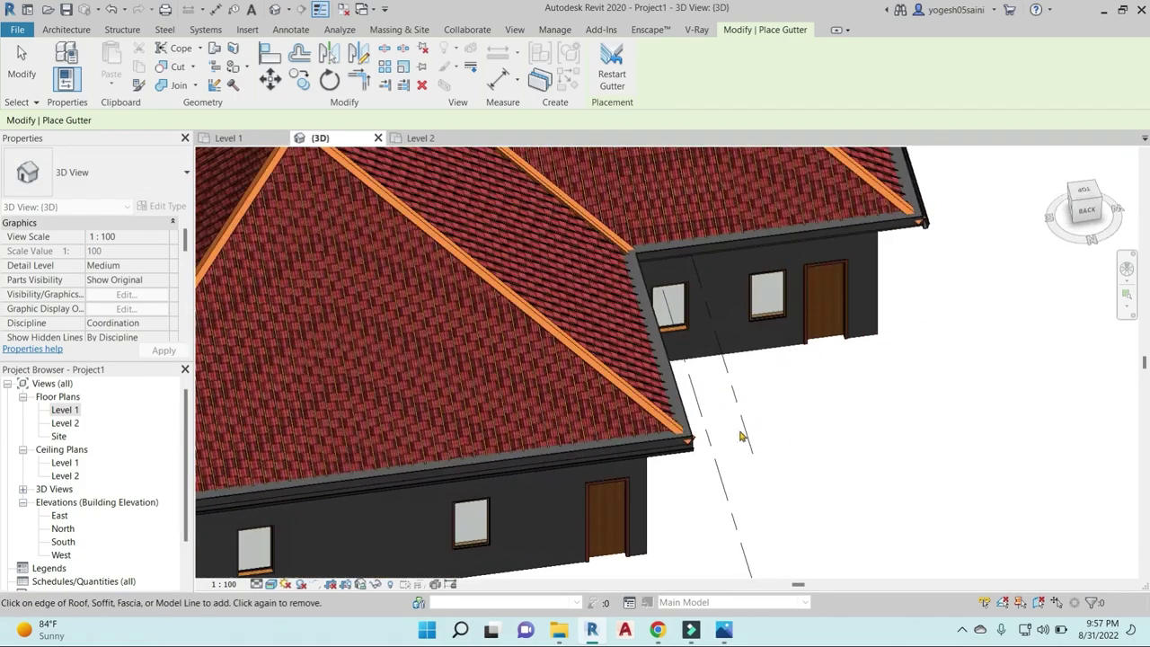
mouse_move(744, 437)
middle_mouse_down("shift")
mouse_move(507, 472)
mouse_move(840, 488)
middle_mouse_up("shift")
scroll(675, 416, "up", 3)
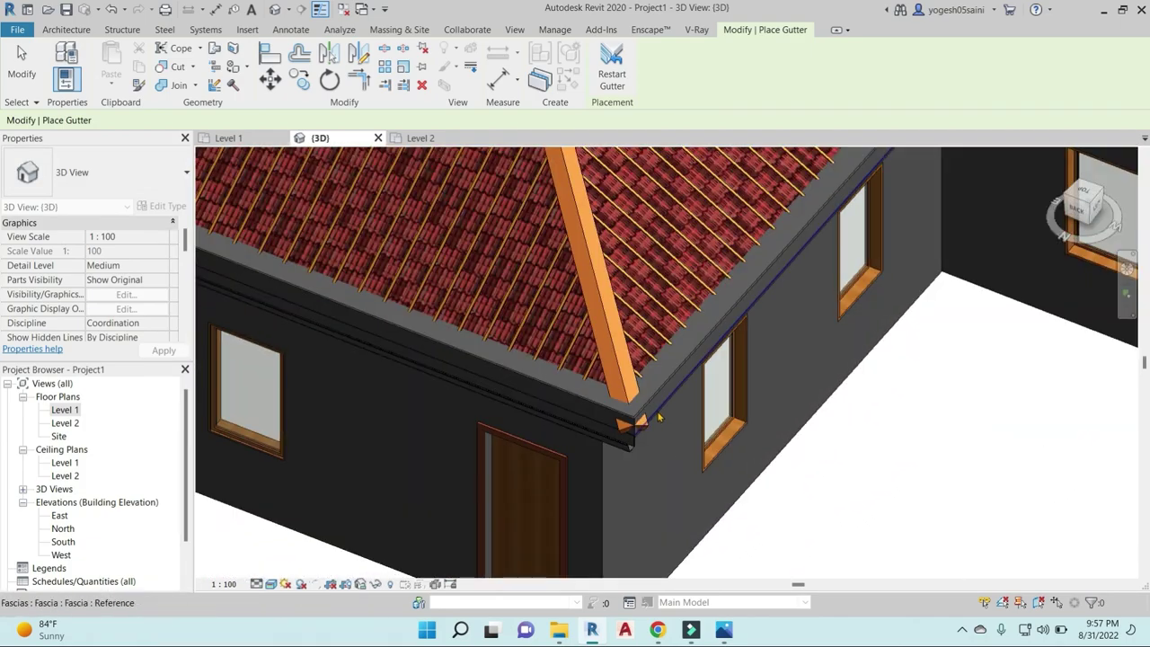
scroll(709, 428, "down", 3)
middle_click_drag(796, 419, 679, 226, "shift")
scroll(679, 226, "up", 3)
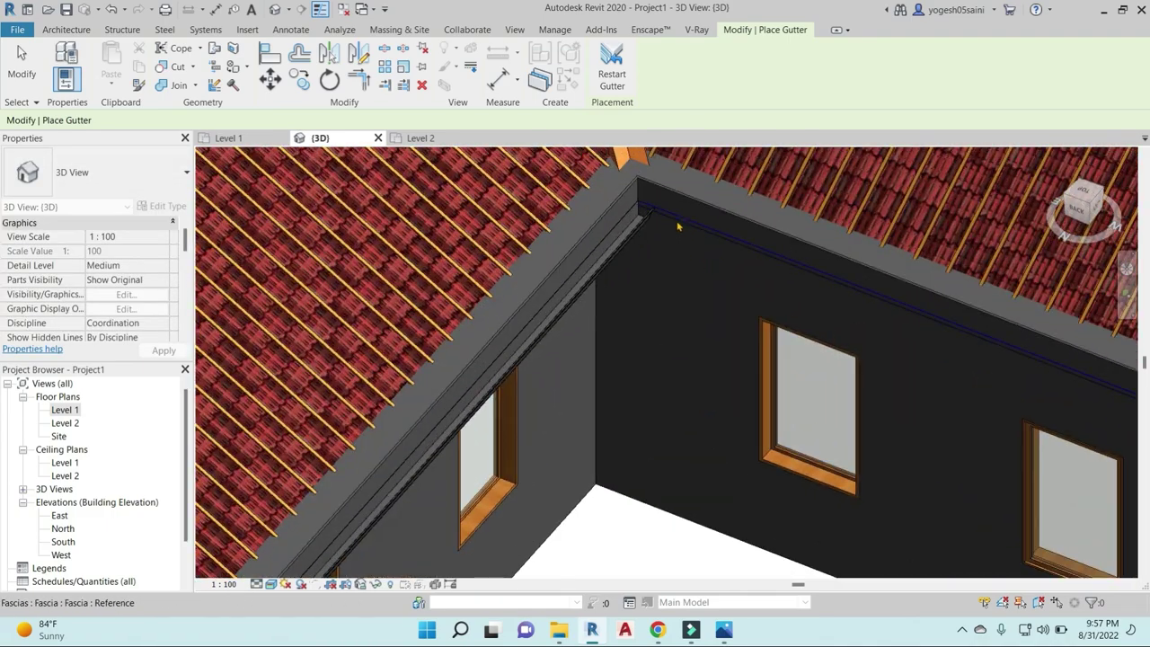
scroll(702, 283, "down", 3)
scroll(683, 325, "up", 3)
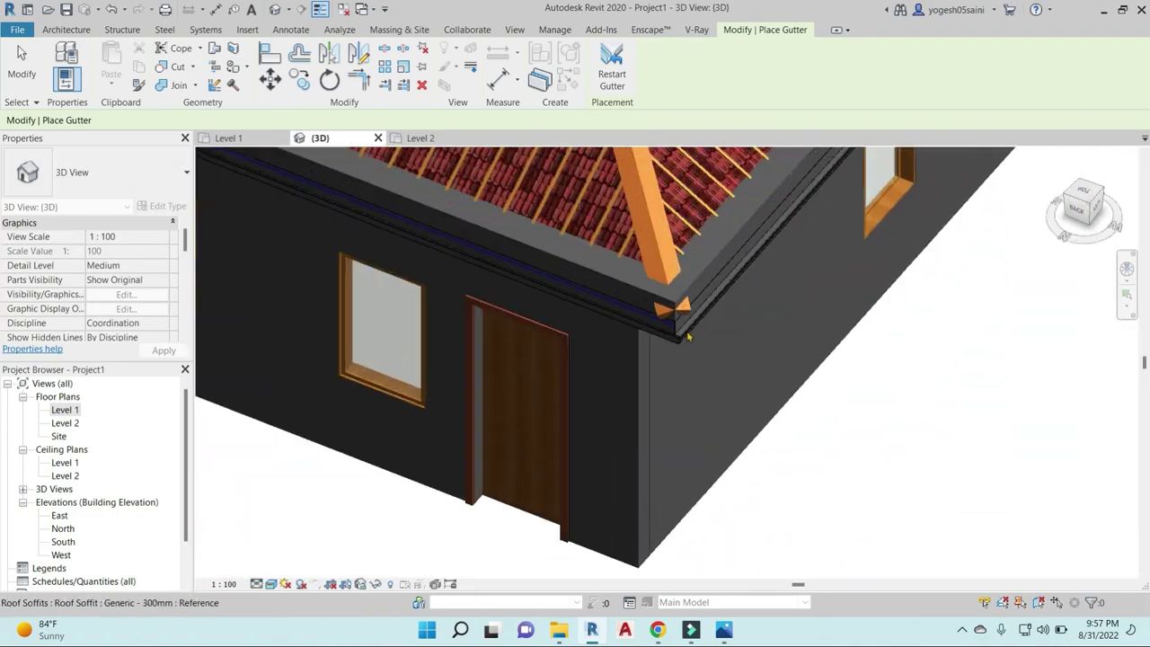
scroll(759, 340, "down", 3)
key("Escape")
scroll(760, 340, "up", 2)
left_click(737, 321)
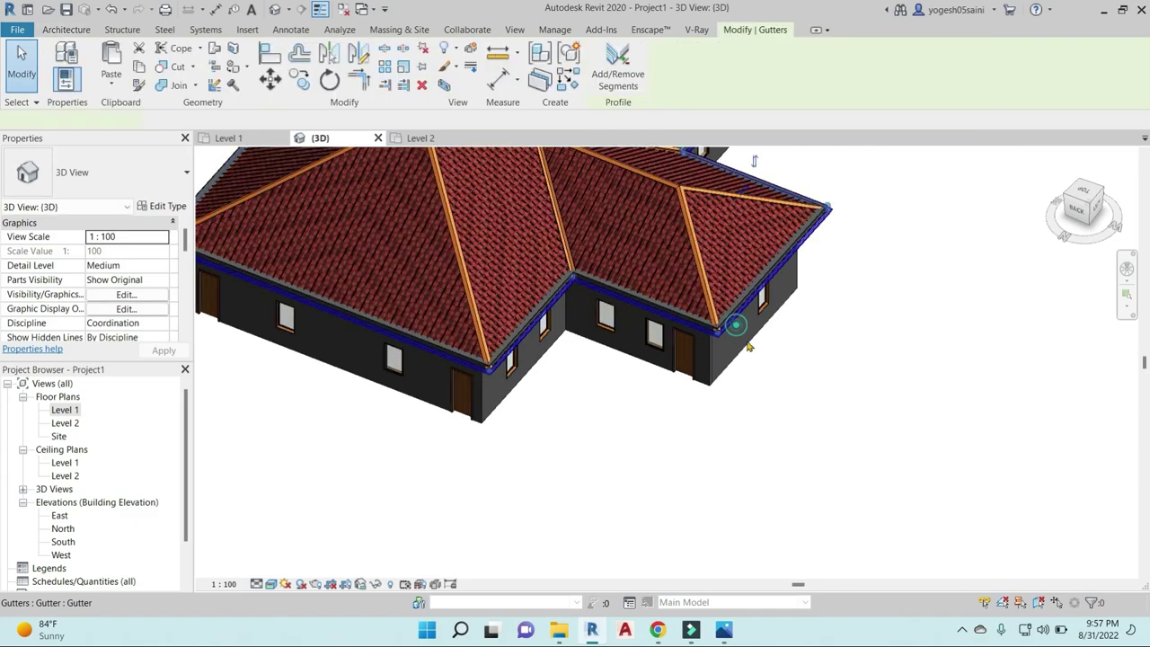
scroll(804, 437, "up", 2)
key("Escape")
scroll(853, 384, "down", 3)
scroll(824, 398, "down", 2)
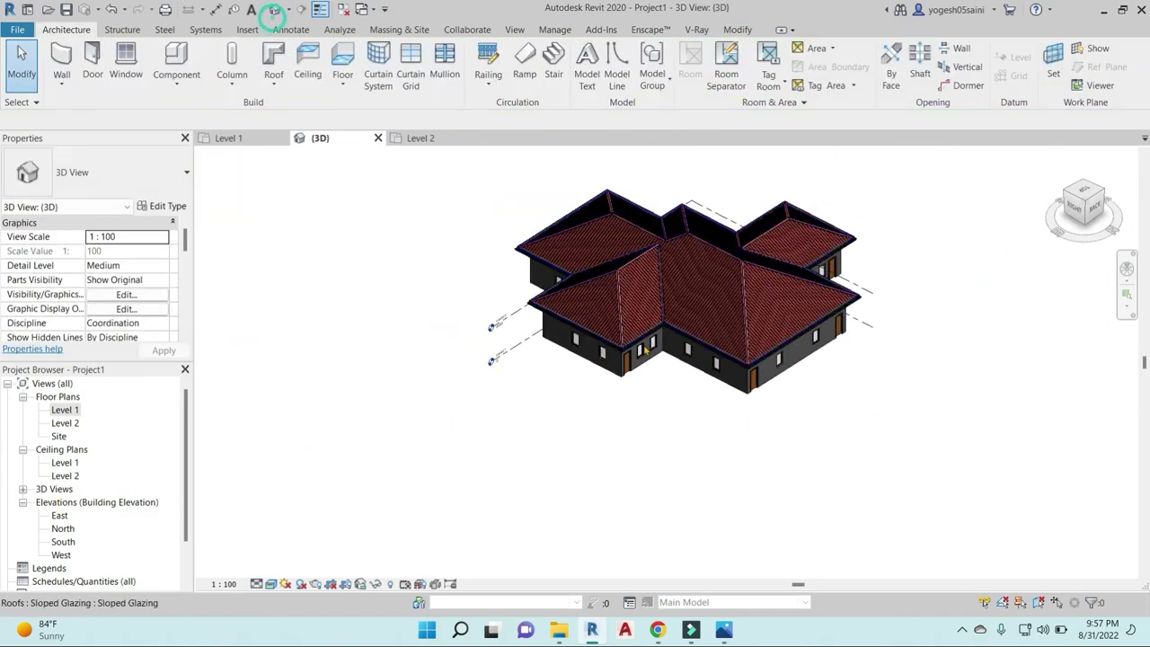
middle_click_drag(1137, 293, 937, 393, "shift")
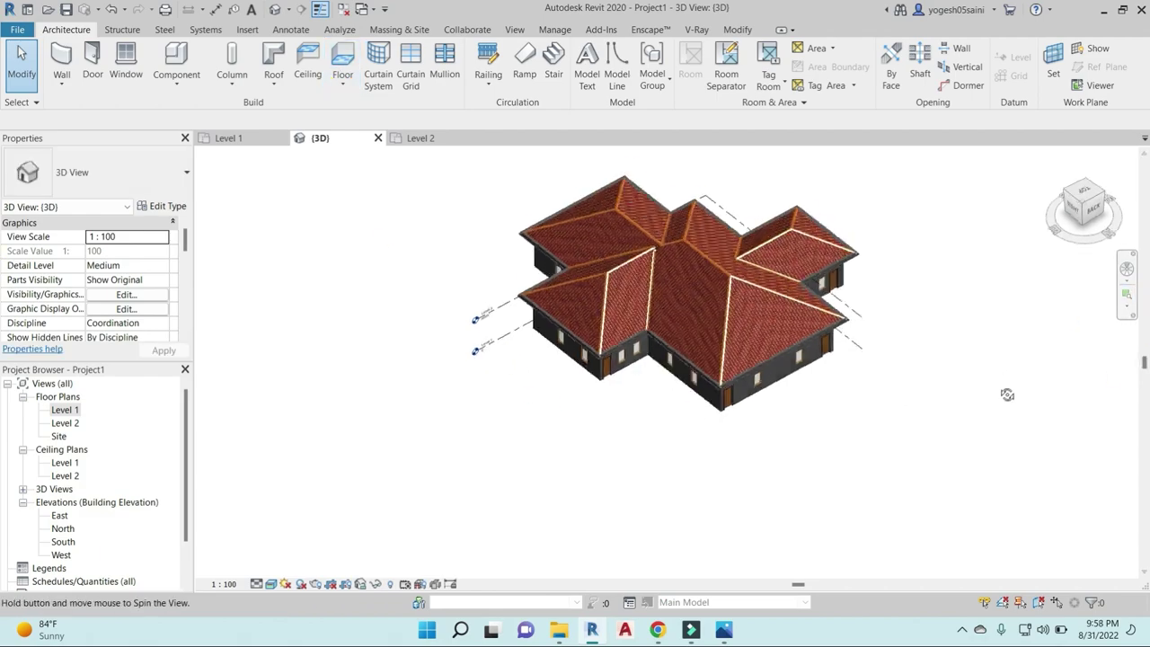
left_click(1084, 193)
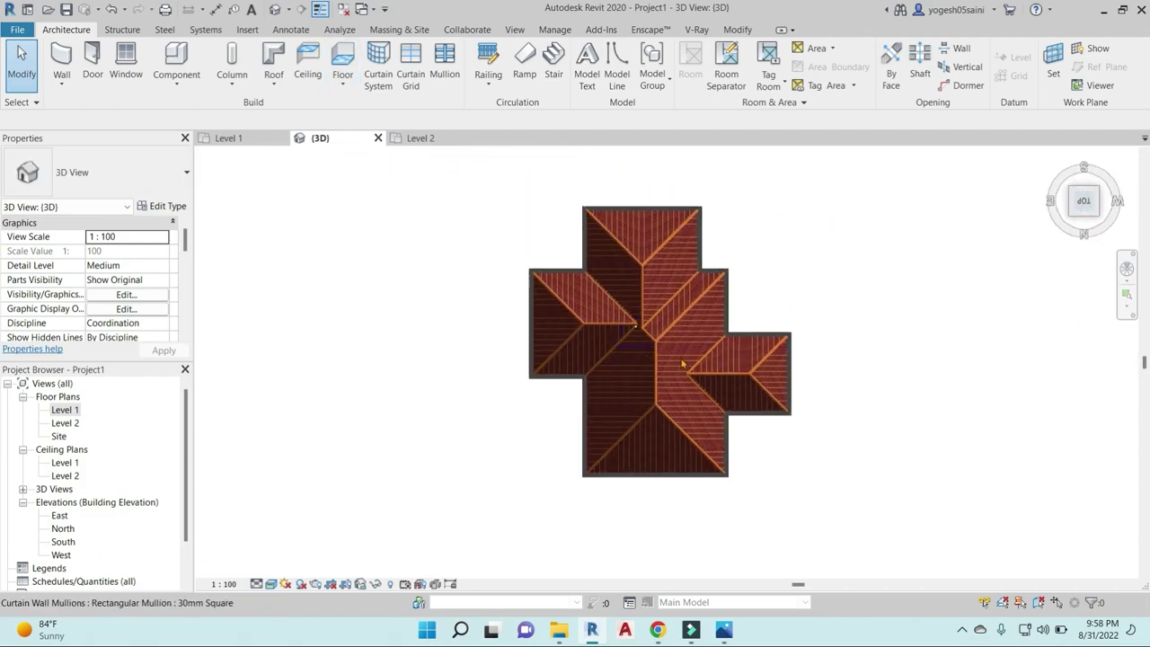
scroll(753, 270, "up", 5)
scroll(710, 341, "up", 3)
scroll(691, 392, "down", 1)
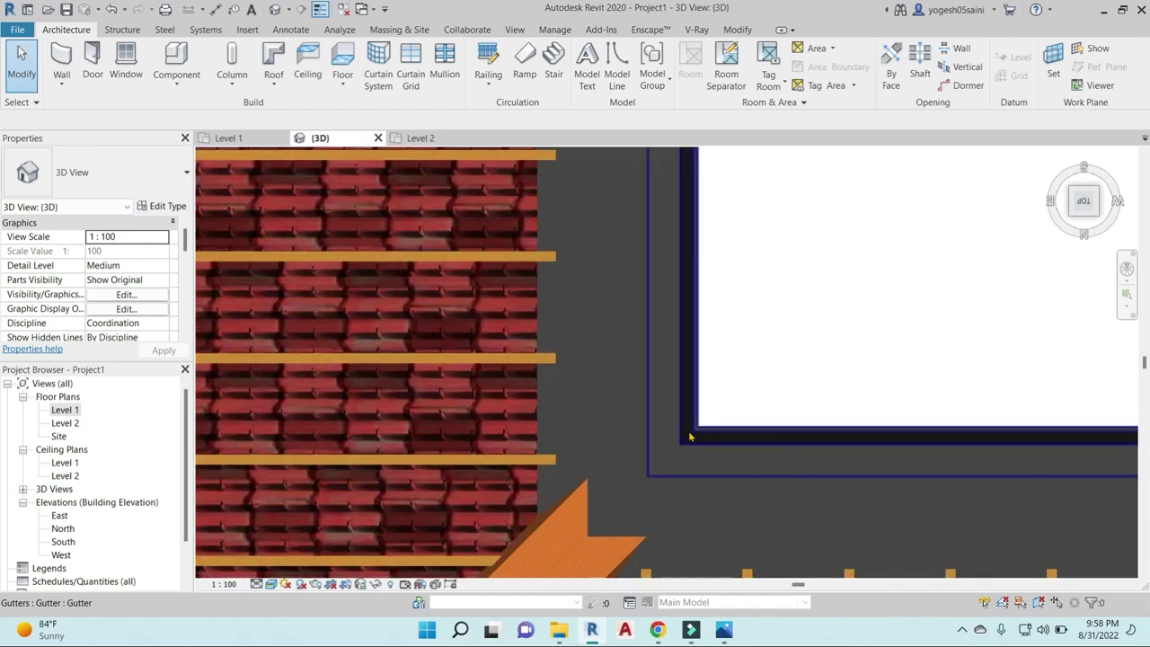
scroll(753, 313, "down", 2)
scroll(764, 349, "down", 2)
mouse_move(764, 349)
middle_mouse_down("shift")
mouse_move(762, 440)
mouse_move(258, 104)
middle_mouse_up("shift")
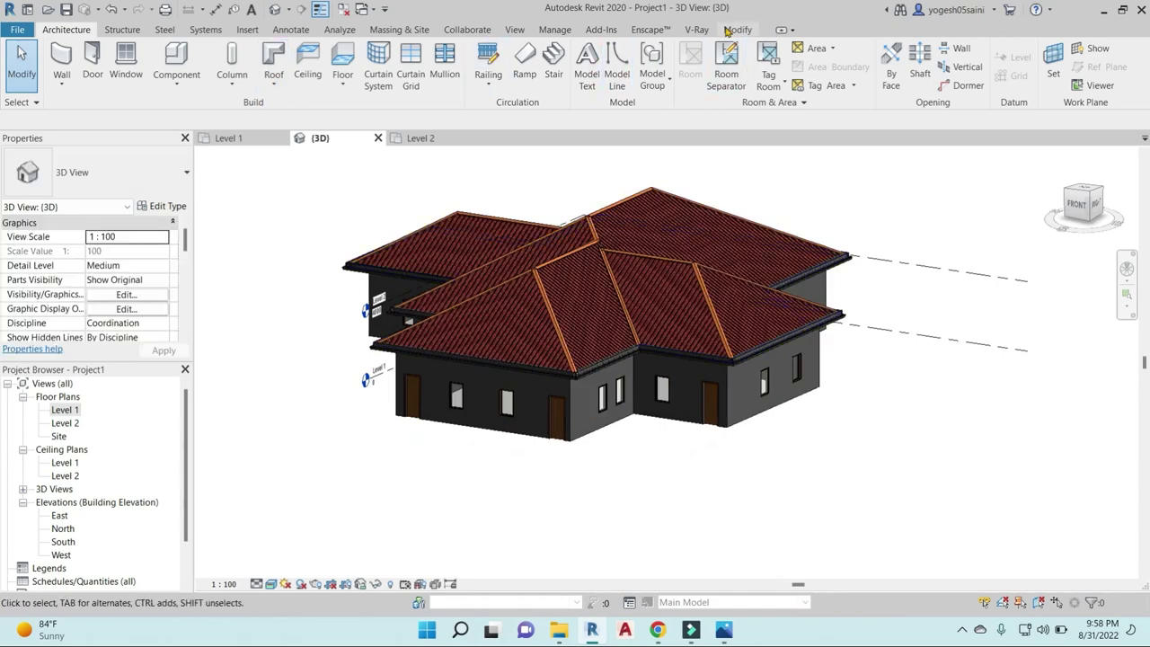
left_click(732, 30)
- Paint three dark exterior wall faces with Gypsum Wall Board
left_click(254, 93)
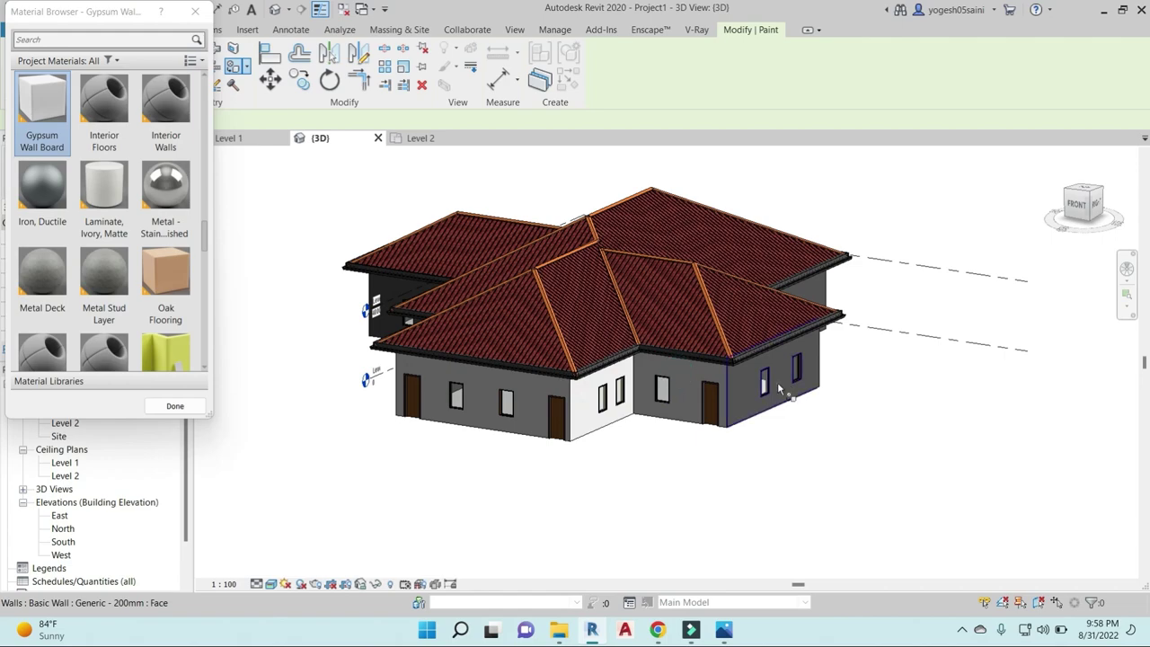
mouse_move(779, 386)
middle_mouse_down("shift")
mouse_move(746, 407)
mouse_move(759, 394)
middle_mouse_up("shift")
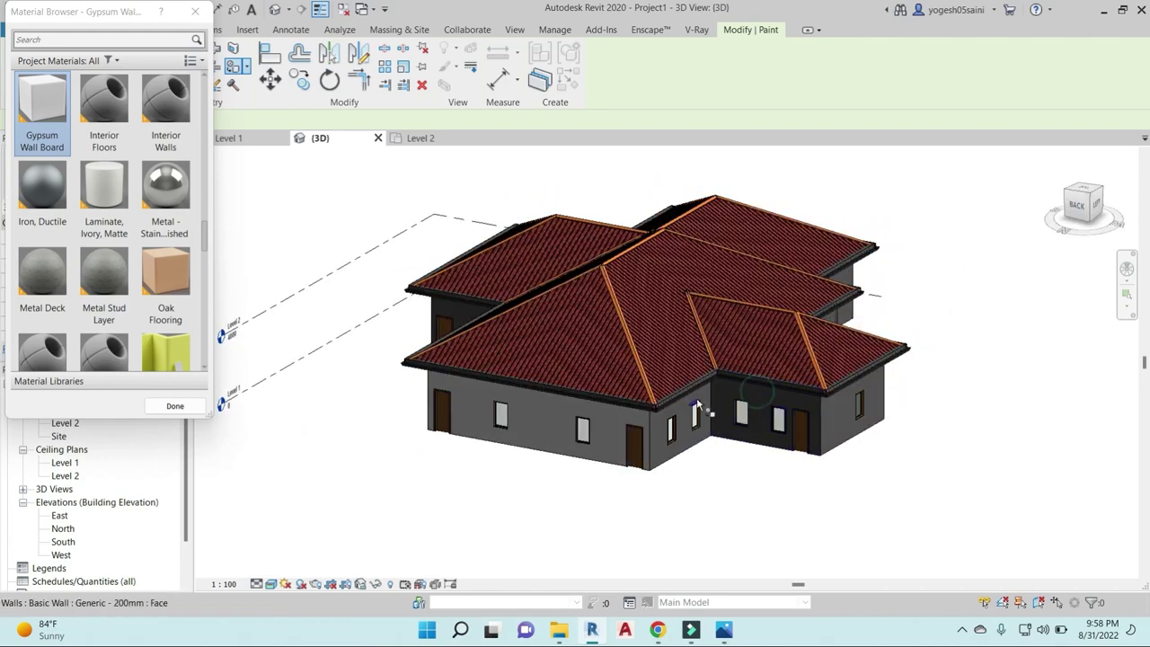
scroll(698, 394, "up", 3)
left_click(693, 422)
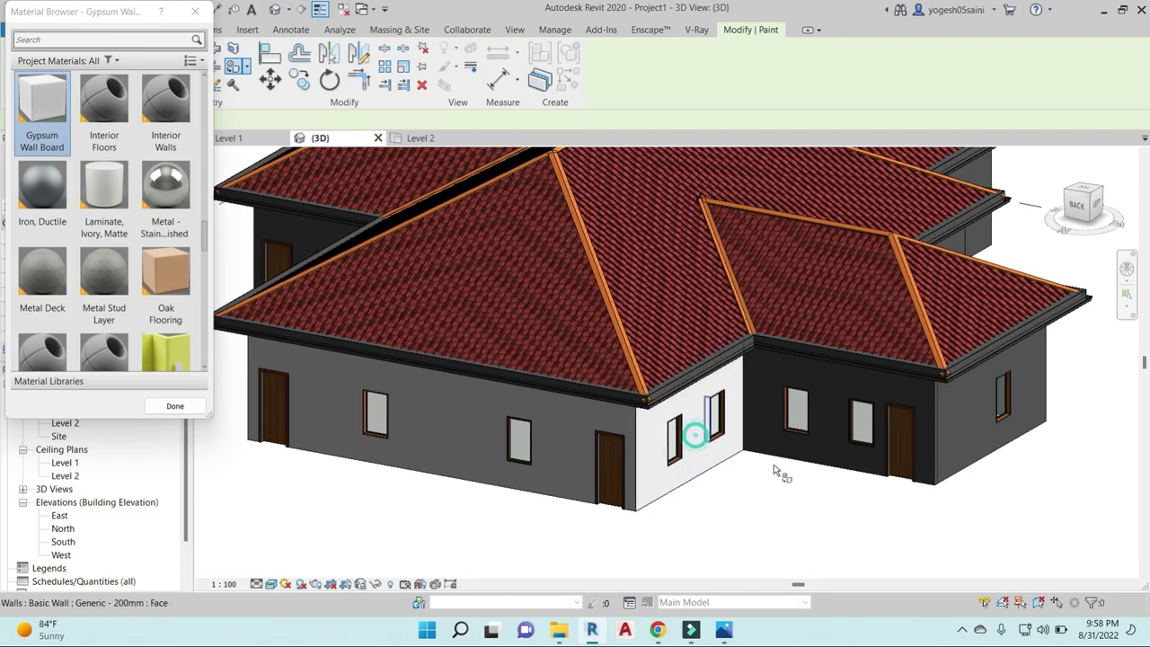
mouse_move(693, 422)
middle_mouse_down("shift")
mouse_move(860, 475)
mouse_move(995, 458)
mouse_move(693, 441)
mouse_move(478, 361)
middle_mouse_up("shift")
left_click(478, 360)
left_click(635, 388)
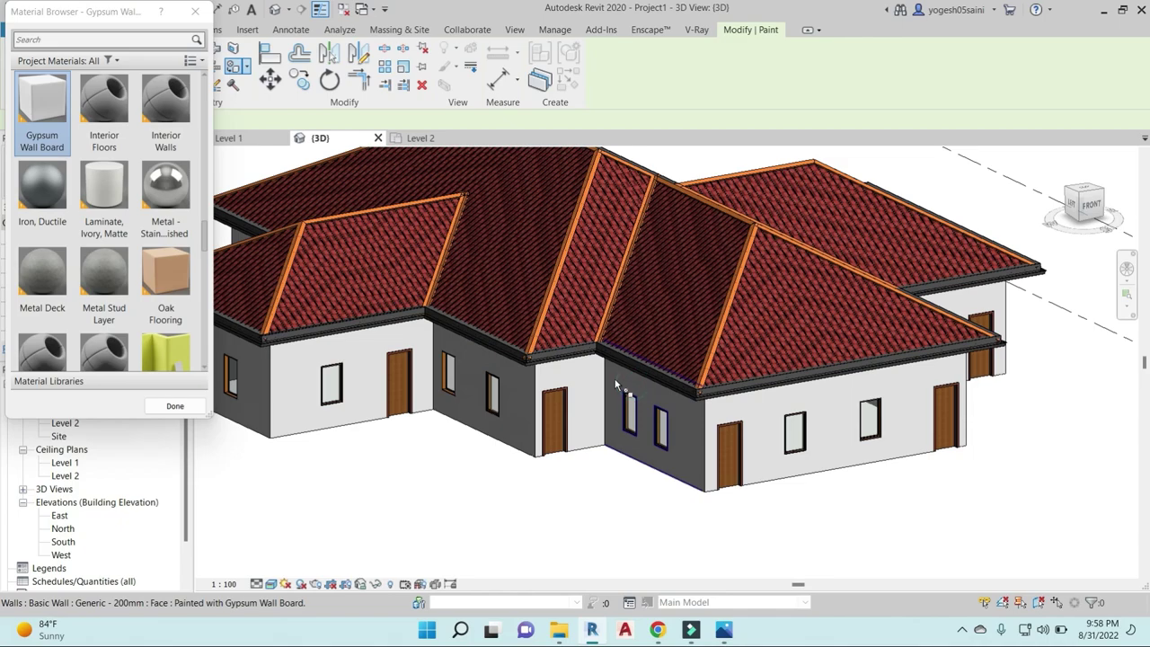
- Orbit around the house's sides and back, then switch to a top-down view
mouse_move(614, 378)
middle_mouse_down("shift")
mouse_move(652, 423)
mouse_move(648, 363)
middle_mouse_up("shift")
scroll(652, 423, "down", 2)
scroll(648, 362, "up", 4)
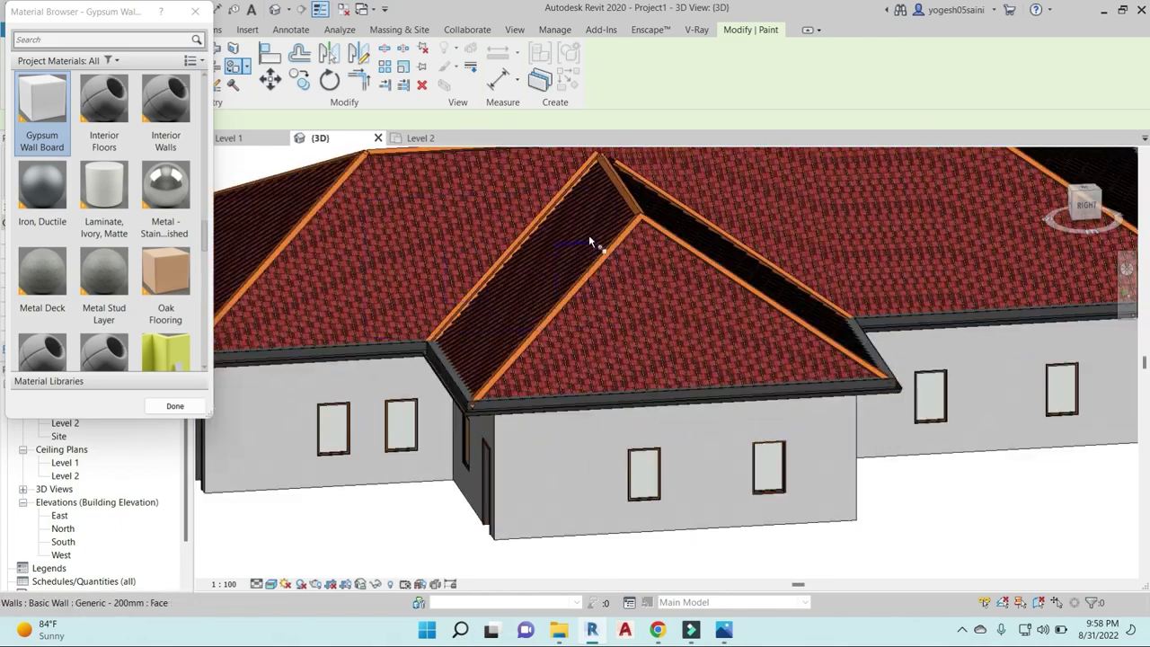
middle_click_drag(618, 257, 668, 248, "shift")
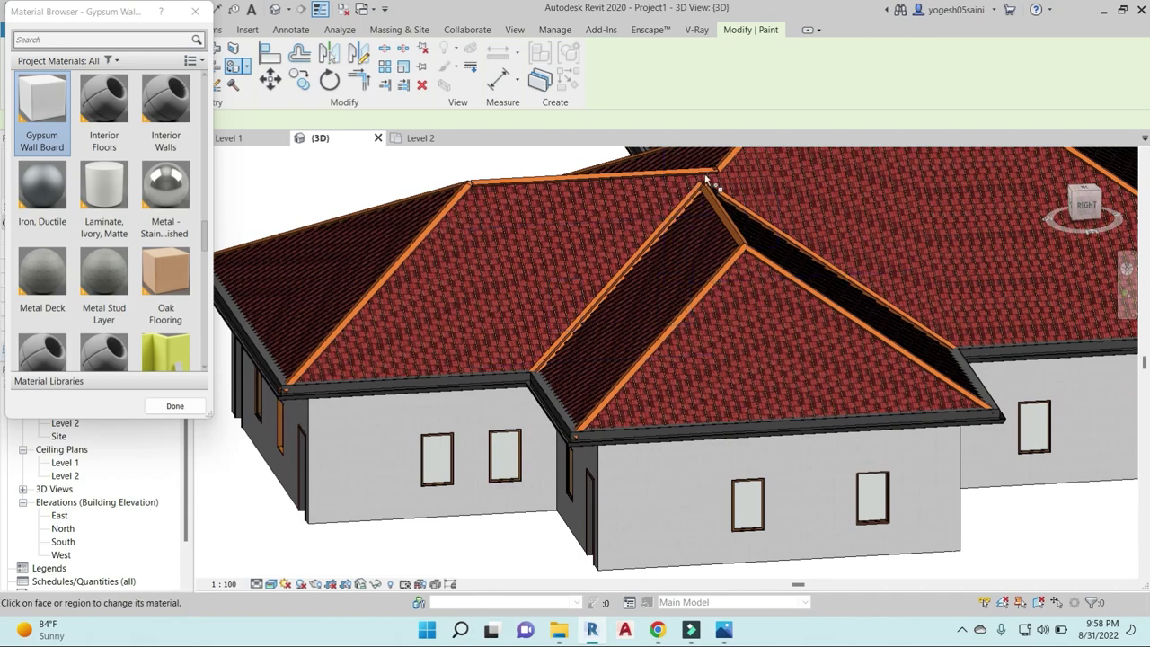
scroll(706, 177, "down", 4)
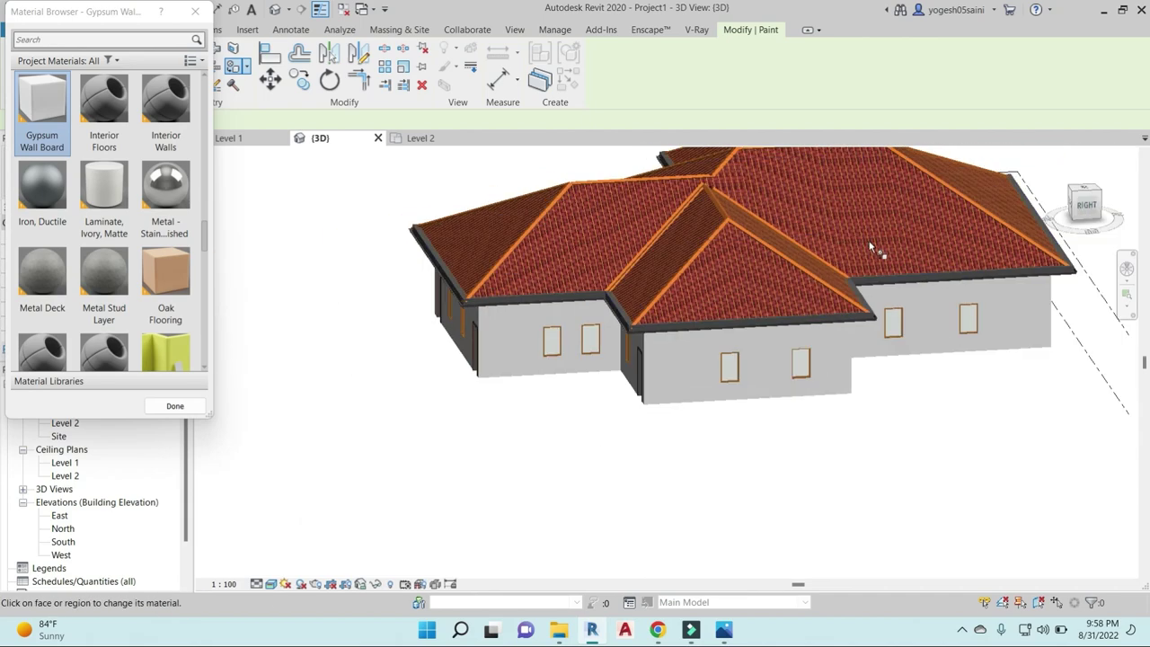
mouse_move(872, 249)
middle_mouse_down("shift")
mouse_move(771, 244)
mouse_move(688, 206)
mouse_move(799, 263)
mouse_move(922, 390)
mouse_move(1027, 429)
mouse_move(807, 458)
middle_mouse_up("shift")
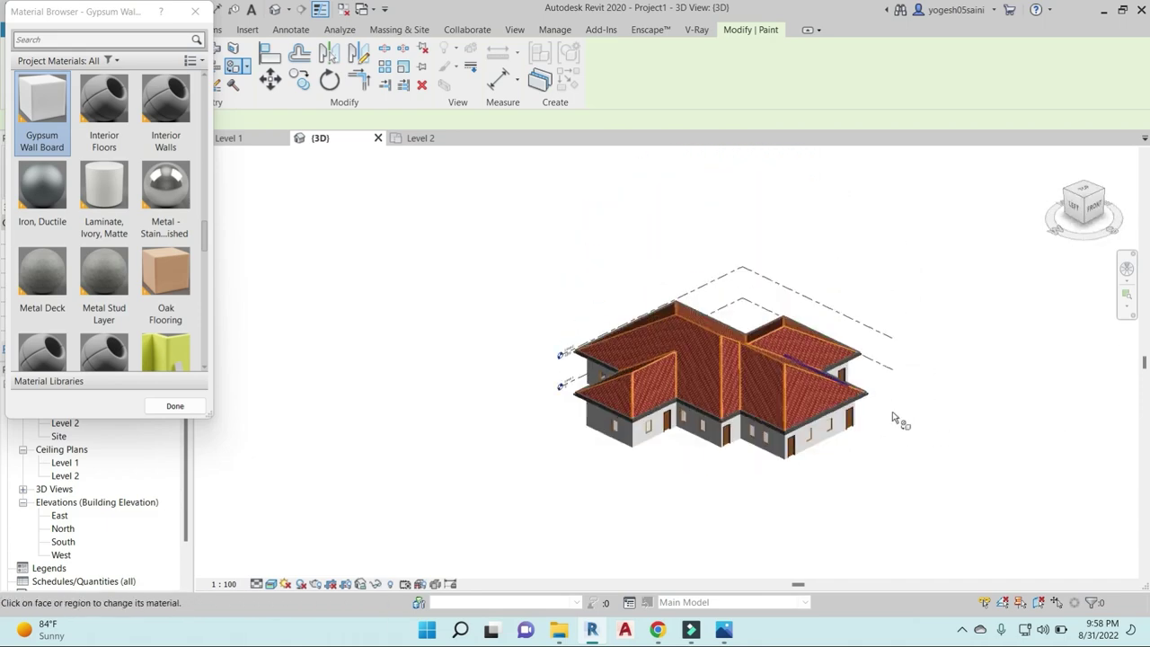
left_click(1084, 192)
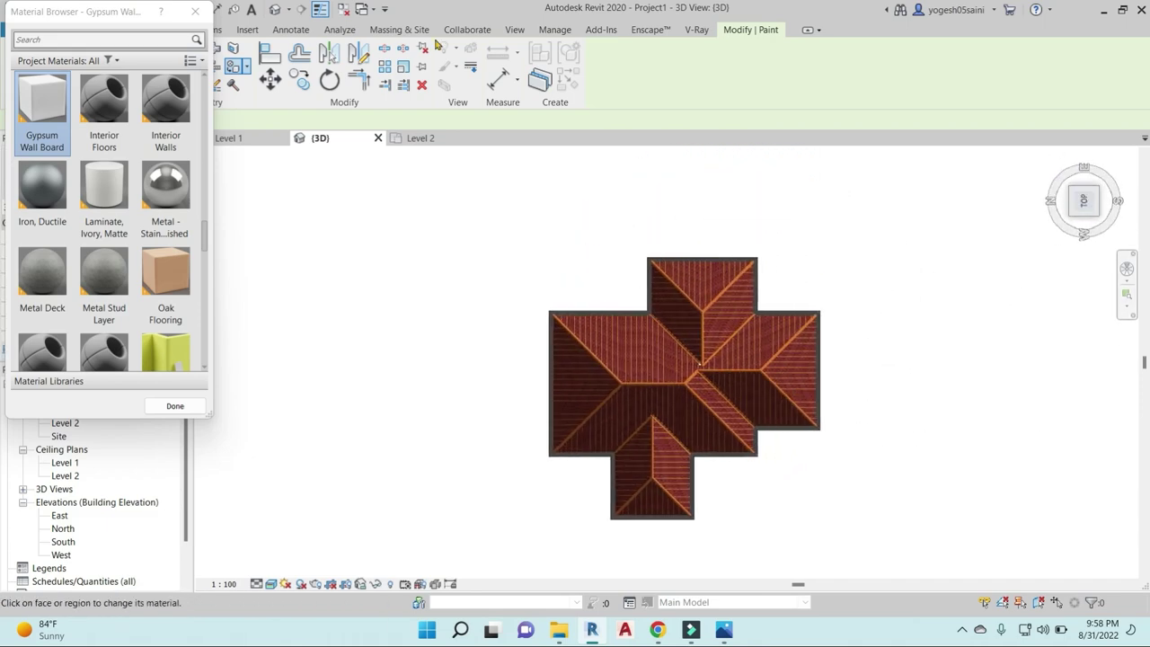
- Create camera view 3D View 1 with its eye below the house and raise its crop bottom
key("Escape")
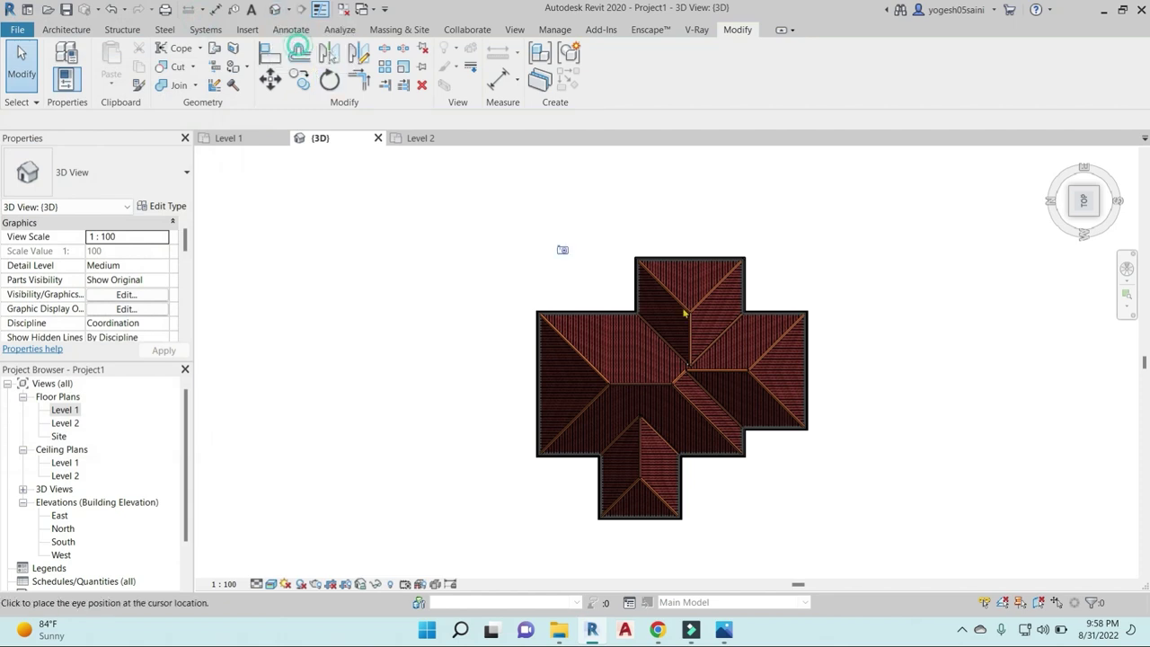
scroll(684, 310, "down", 3)
left_click(600, 456)
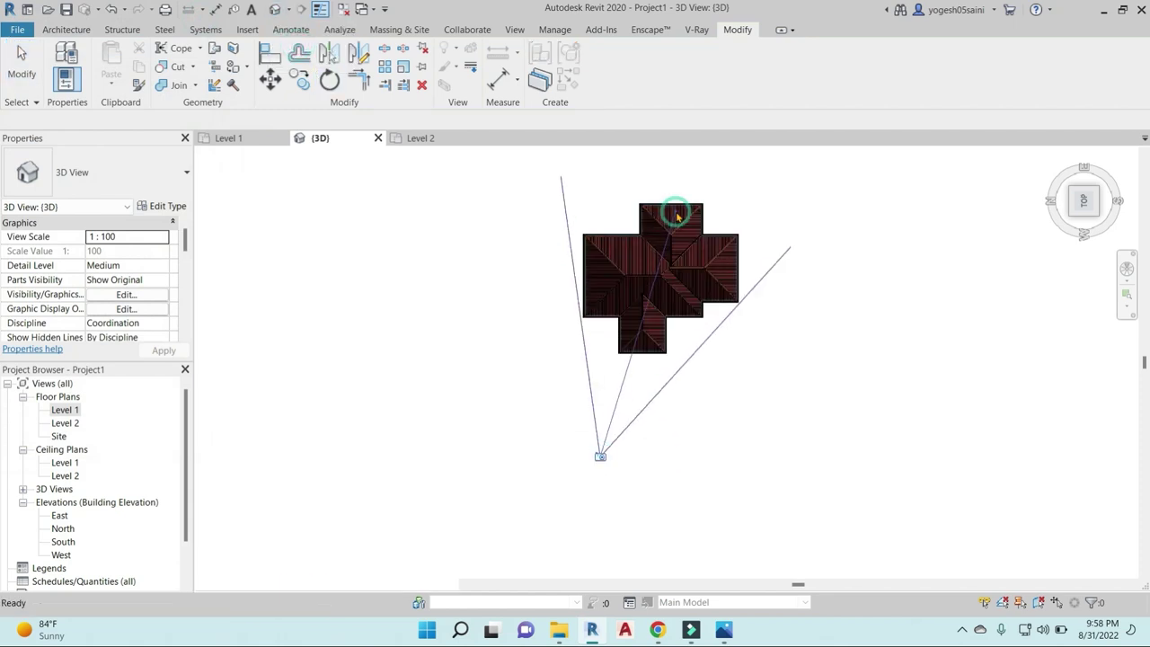
left_click(678, 216)
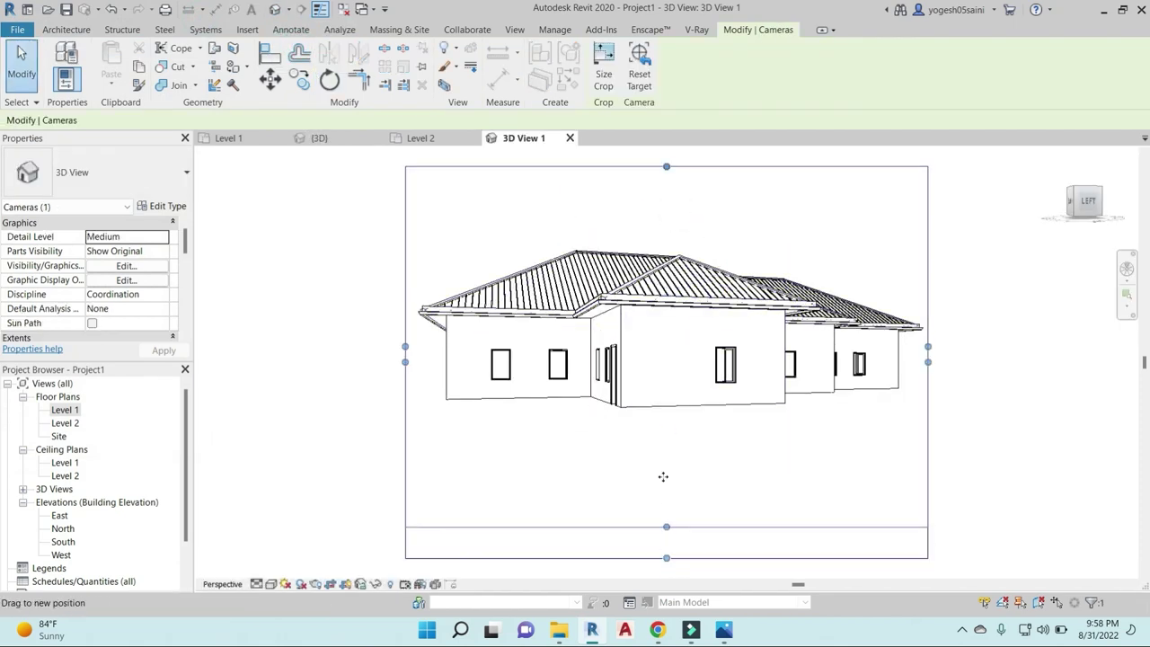
left_click_drag(663, 476, 666, 454)
- Return to the default {3D} view
scroll(474, 324, "up", 2)
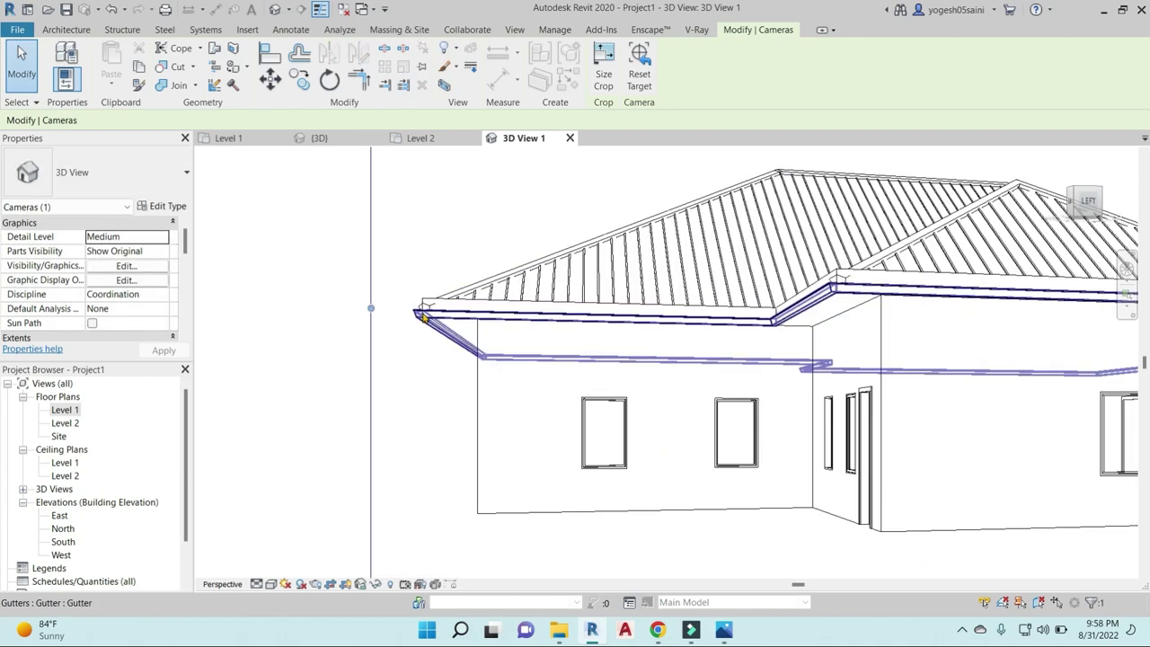
scroll(459, 319, "up", 2)
scroll(458, 318, "down", 3)
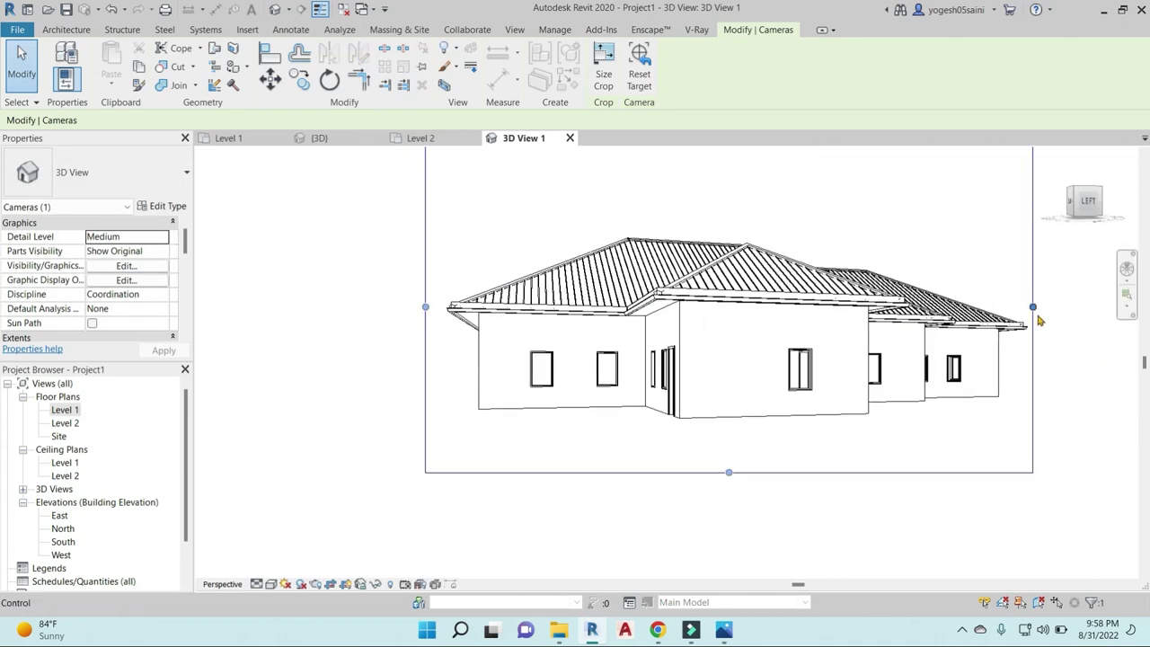
scroll(896, 241, "down", 1)
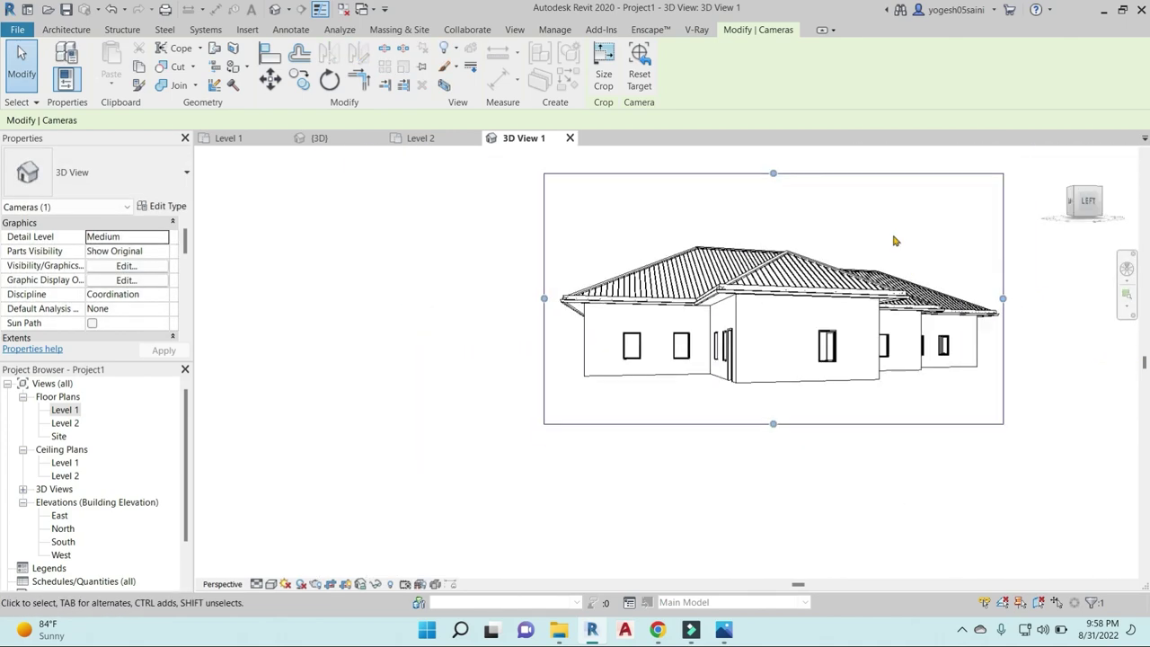
left_click(276, 15)
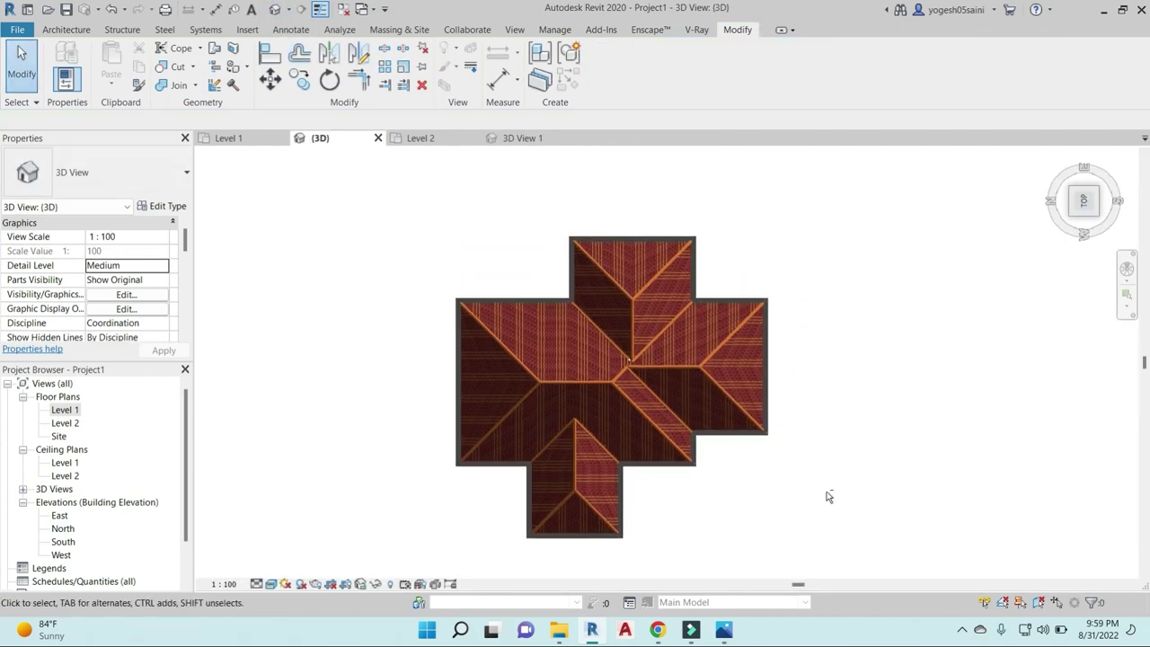
mouse_move(827, 497)
middle_mouse_down("shift")
mouse_move(920, 237)
mouse_move(570, 275)
mouse_move(476, 426)
mouse_move(591, 385)
mouse_move(534, 326)
mouse_move(764, 447)
mouse_move(737, 431)
middle_mouse_up("shift")
scroll(629, 378, "up", 5)
scroll(630, 377, "up", 3)
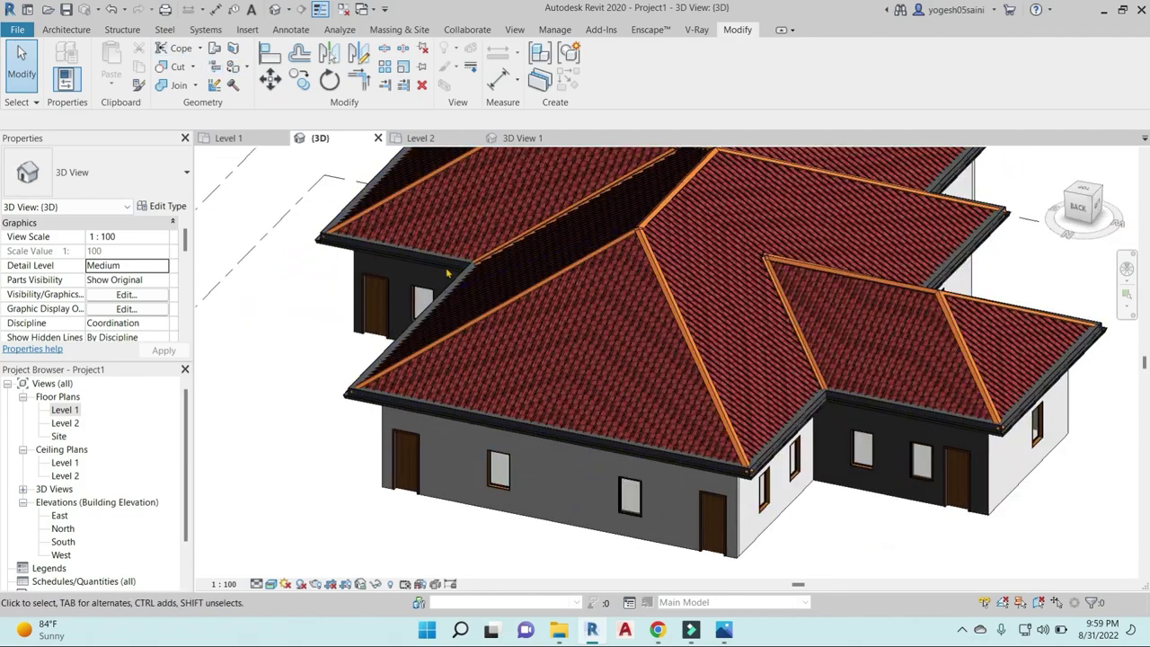
scroll(598, 338, "down", 4)
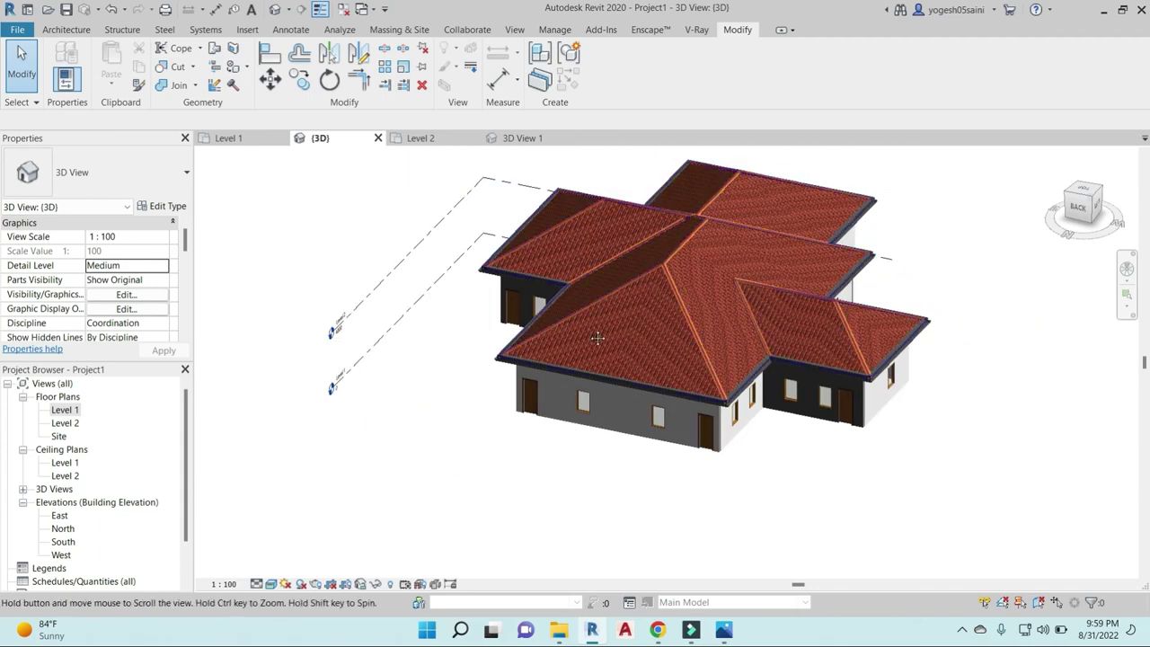
middle_click_drag(598, 337, 383, 355)
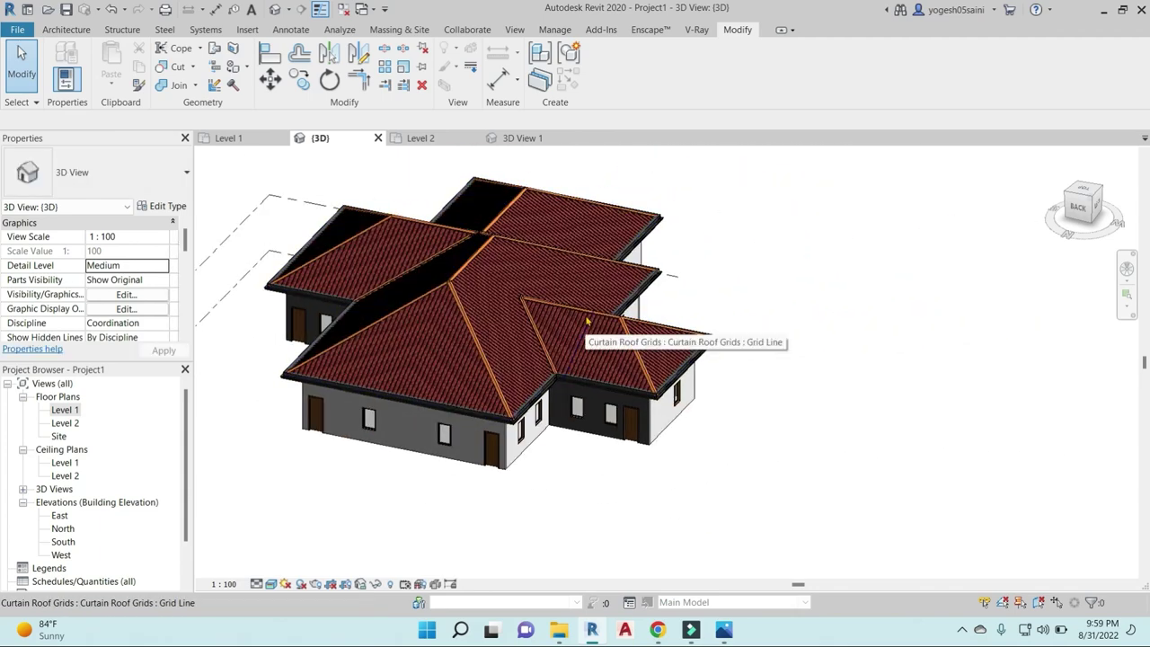
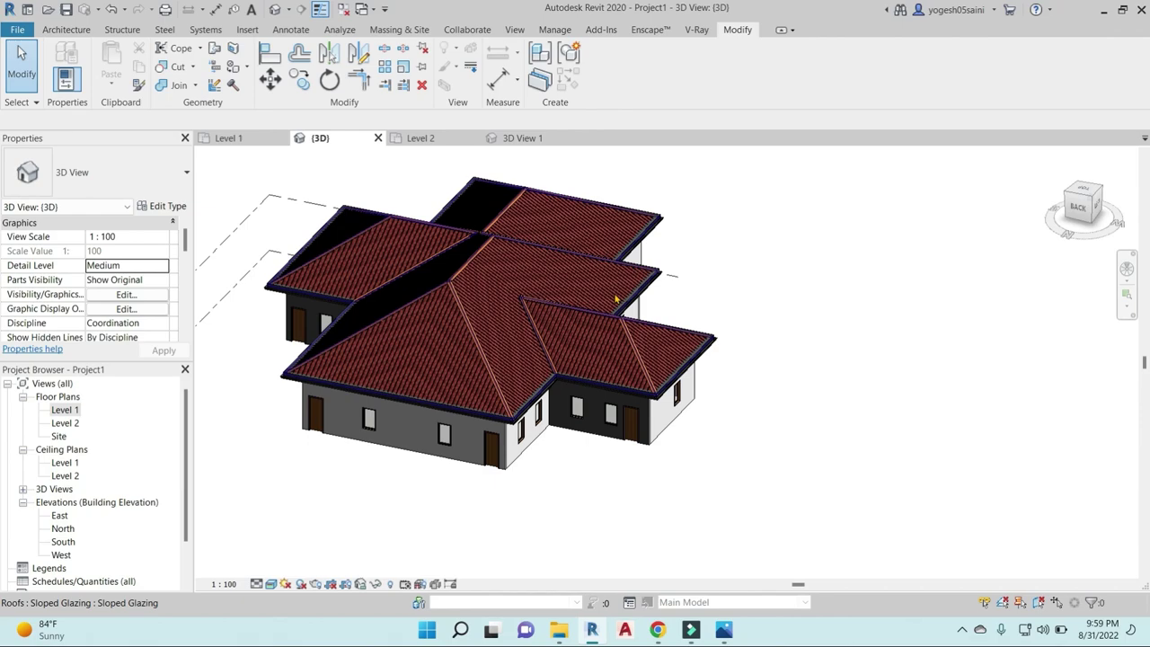
- Orbit and zoom the 3D view to look down on the red tiled hip roof
mouse_move(608, 313)
middle_mouse_down("shift")
mouse_move(437, 398)
mouse_move(917, 404)
mouse_move(780, 450)
mouse_move(866, 474)
mouse_move(636, 352)
mouse_move(683, 310)
mouse_move(697, 326)
mouse_move(668, 296)
middle_mouse_up("shift")
scroll(636, 353, "up", 5)
- Select the sloped glazing roof and zoom in to inspect it up close
left_click(634, 334)
scroll(698, 304, "up", 3)
scroll(698, 303, "down", 5)
scroll(710, 378, "up", 5)
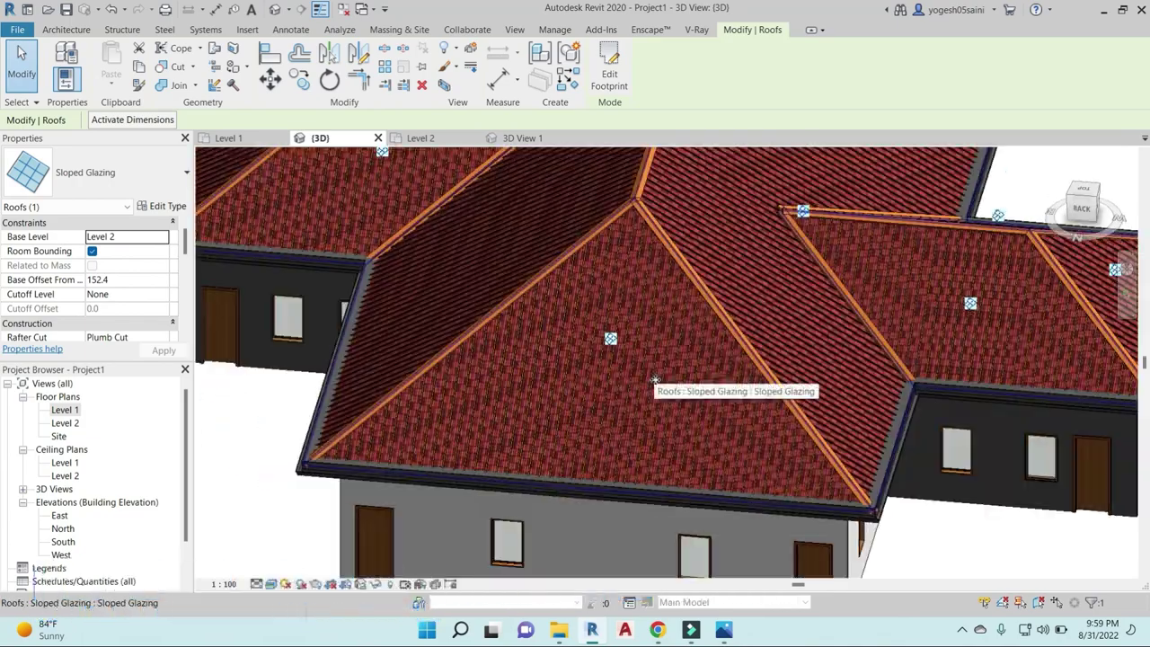
middle_click_drag(710, 378, 689, 463, "shift")
- Zoom back out and orbit to view the house from its left side
scroll(690, 463, "down", 3)
scroll(824, 343, "down", 3)
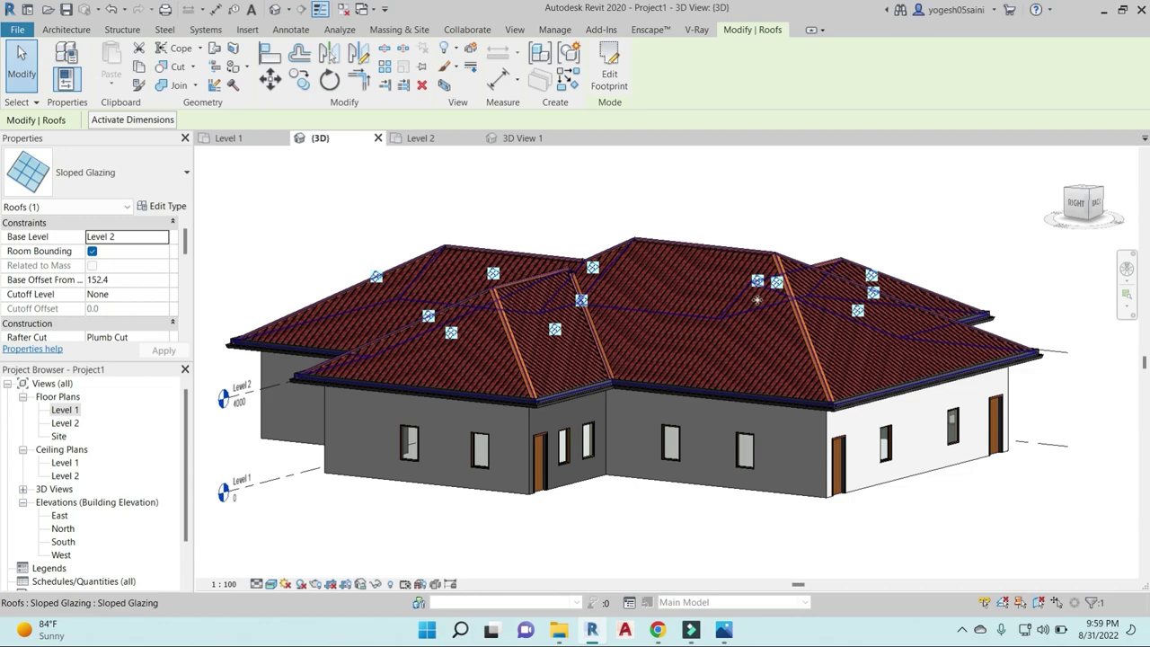
middle_click_drag(757, 299, 659, 322, "shift")
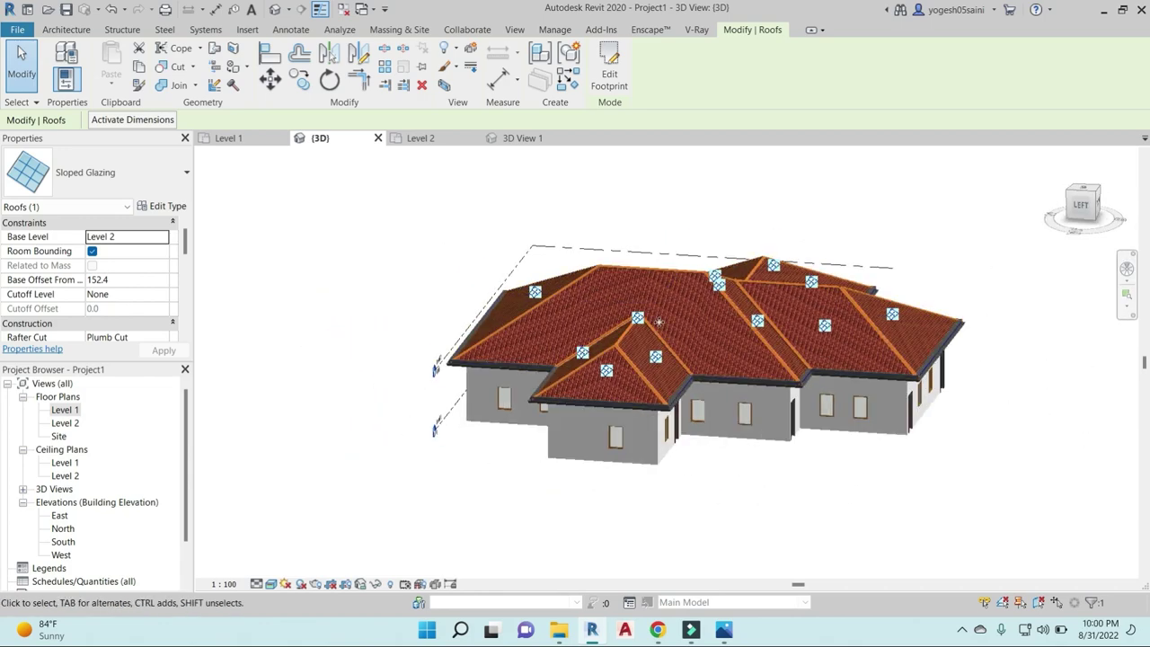